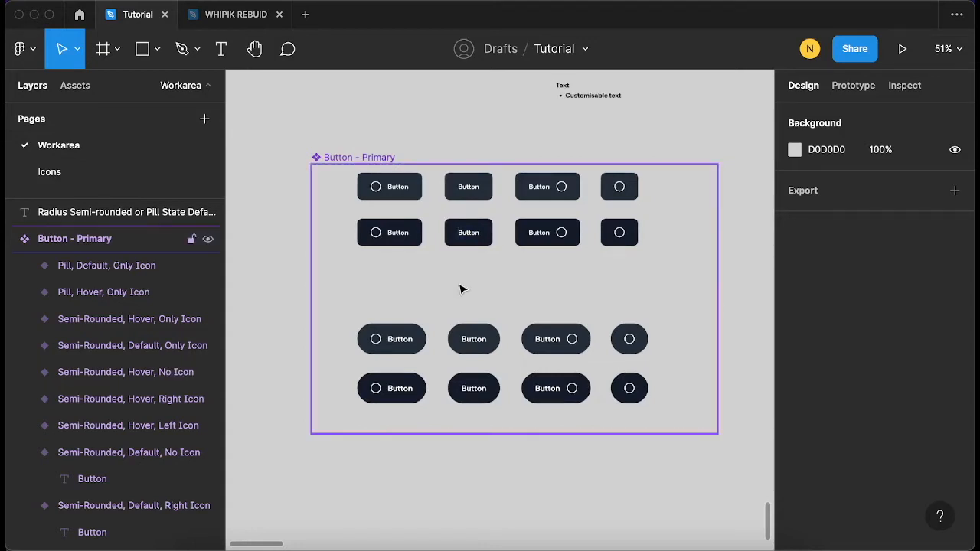
Copy the semi-rounded default no-icon button and paste it as an instance on the canvas above the Button - Primary component set
{"action": "scroll", "coordinate": [460, 290], "scroll_direction": "down", "scroll_amount": 2}
{"action": "scroll", "coordinate": [454, 260], "scroll_direction": "up", "scroll_amount": 3}
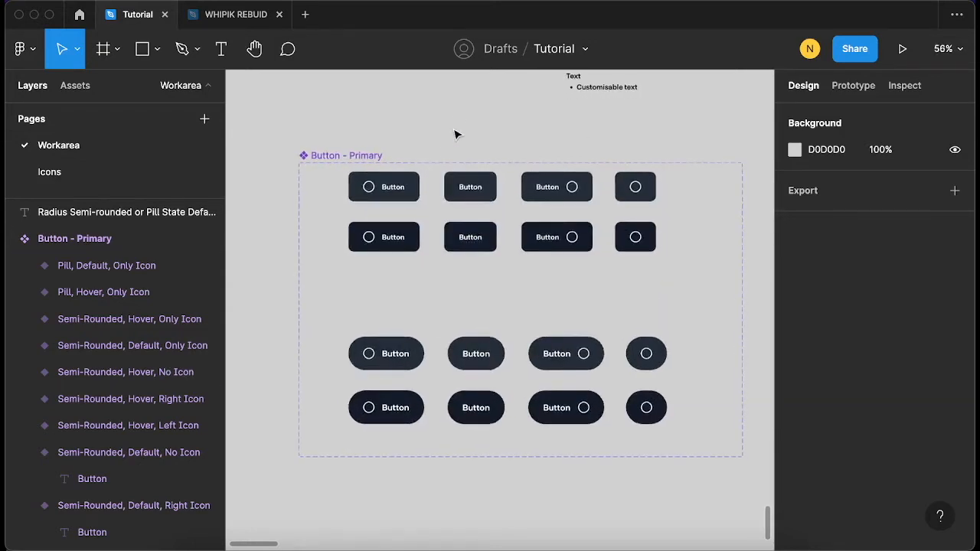
{"action": "scroll", "coordinate": [470, 197], "scroll_direction": "up", "scroll_amount": 2}
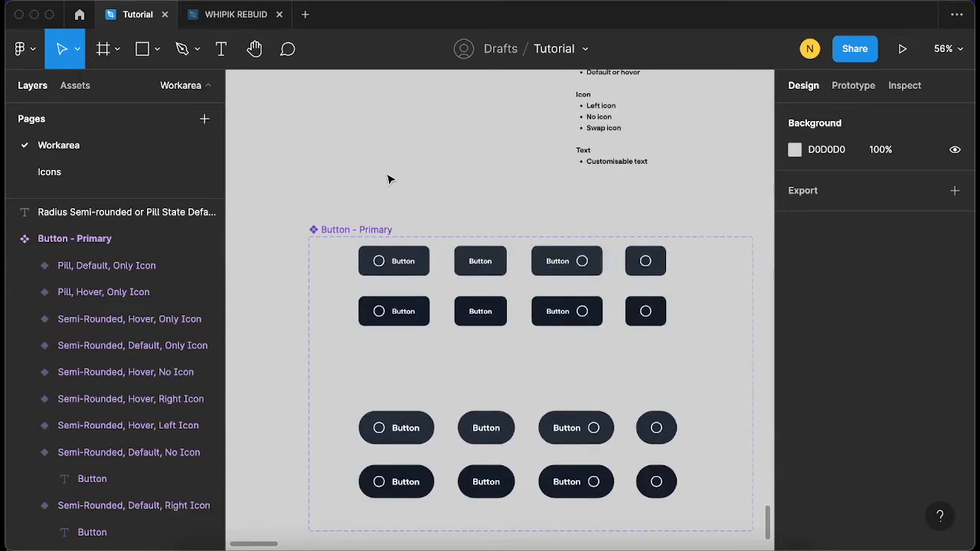
{"action": "left_click", "coordinate": [480, 268]}
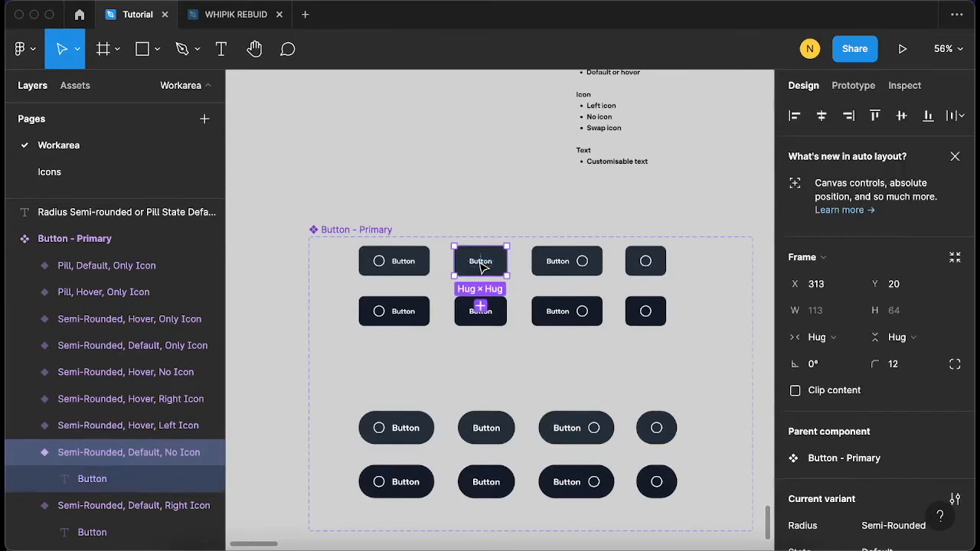
{"action": "right_click", "coordinate": [482, 264]}
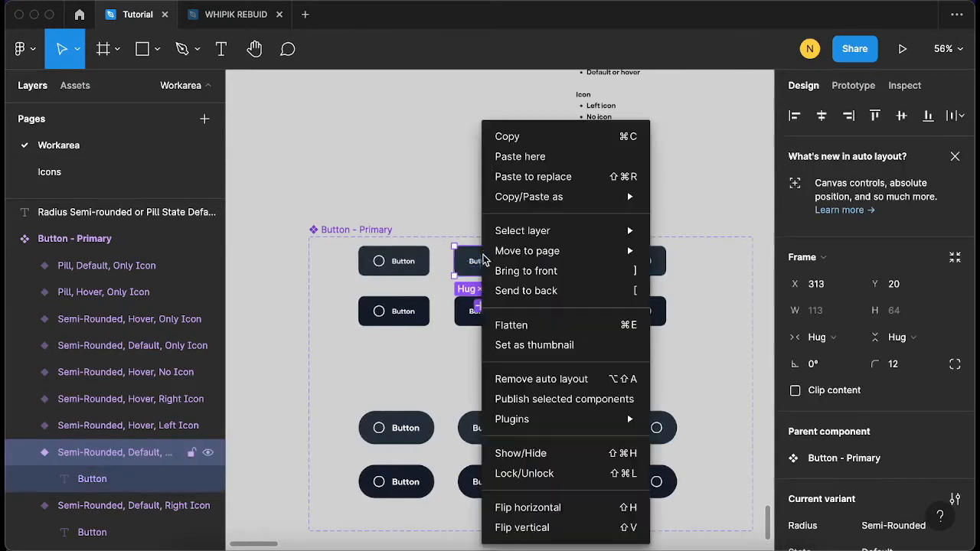
{"action": "left_click", "coordinate": [516, 138]}
{"action": "left_click", "coordinate": [434, 125]}
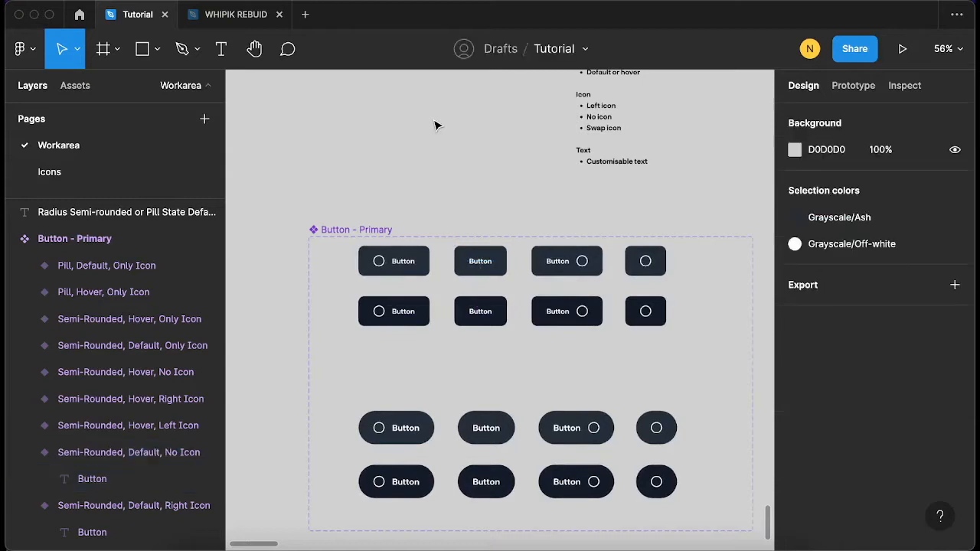
{"action": "right_click", "coordinate": [438, 117]}
{"action": "left_click", "coordinate": [451, 134]}
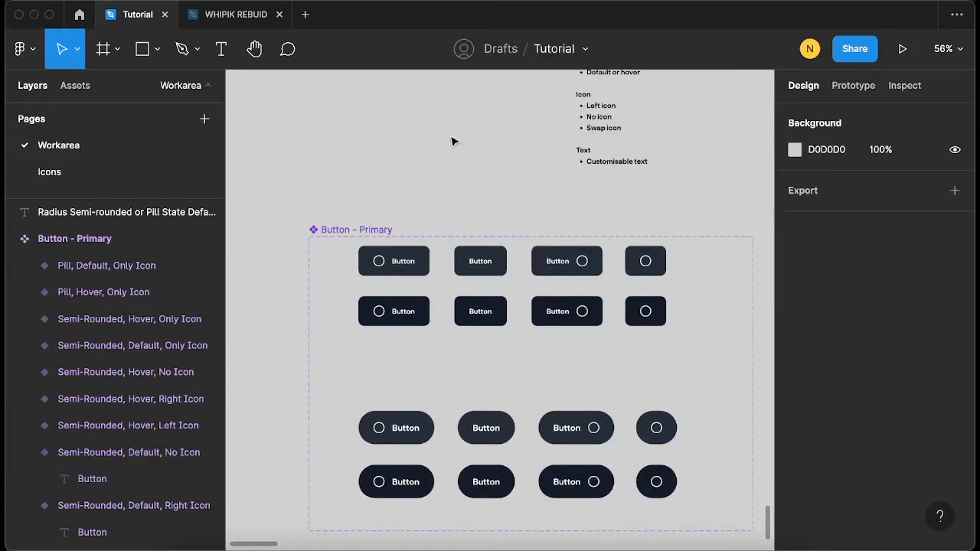
{"action": "key", "text": "super+v"}
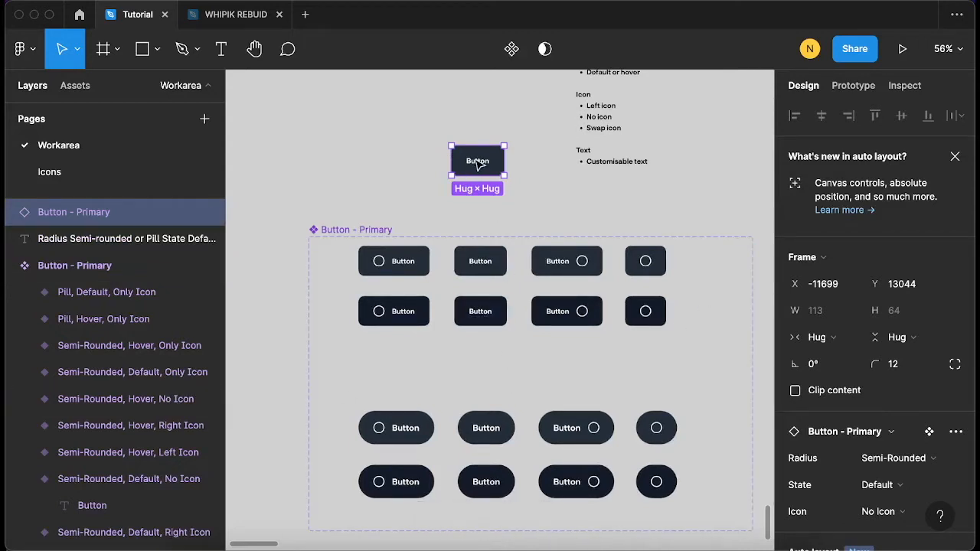
Set the Radius property of the pasted button instance to Pill
{"action": "scroll", "coordinate": [477, 161], "scroll_direction": "up", "scroll_amount": 5}
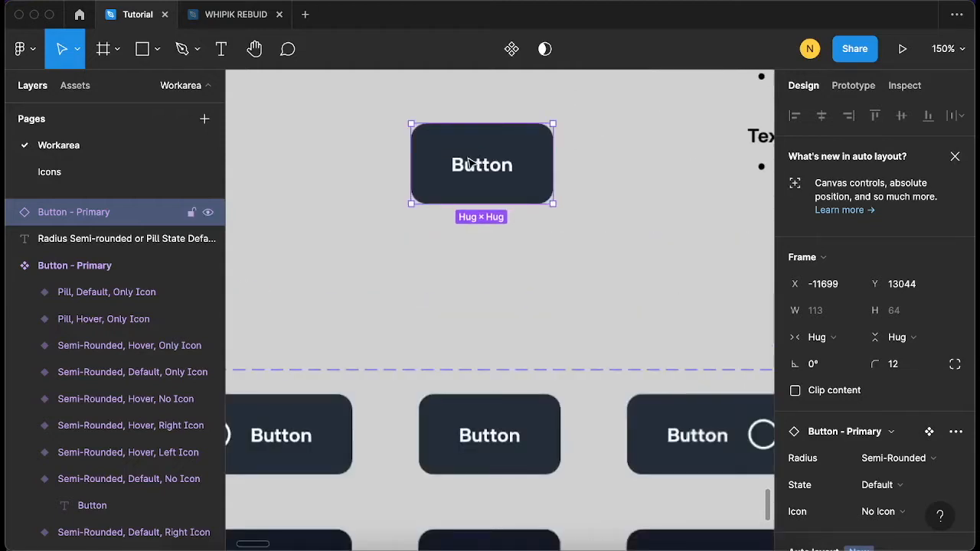
{"action": "scroll", "coordinate": [879, 386], "scroll_direction": "down", "scroll_amount": 3}
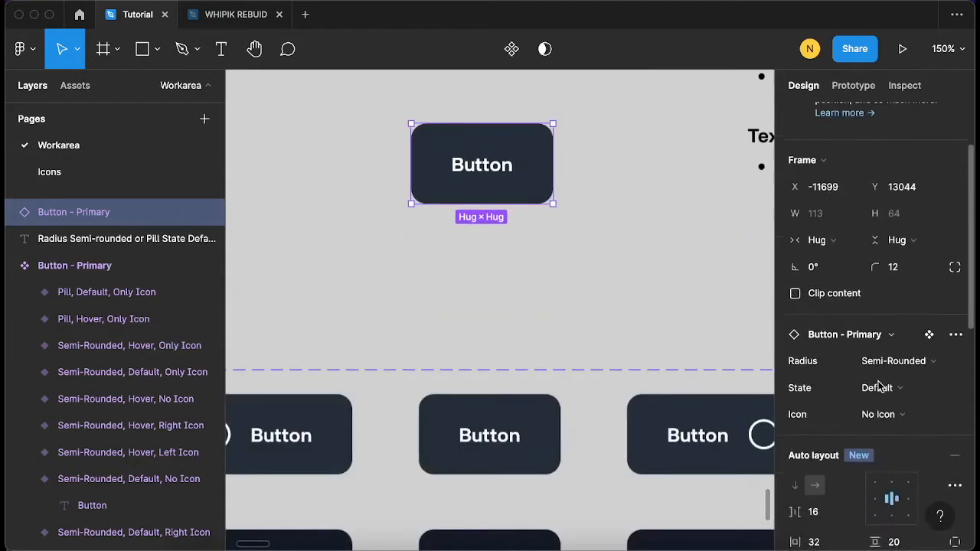
{"action": "scroll", "coordinate": [502, 180], "scroll_direction": "left", "scroll_amount": 2}
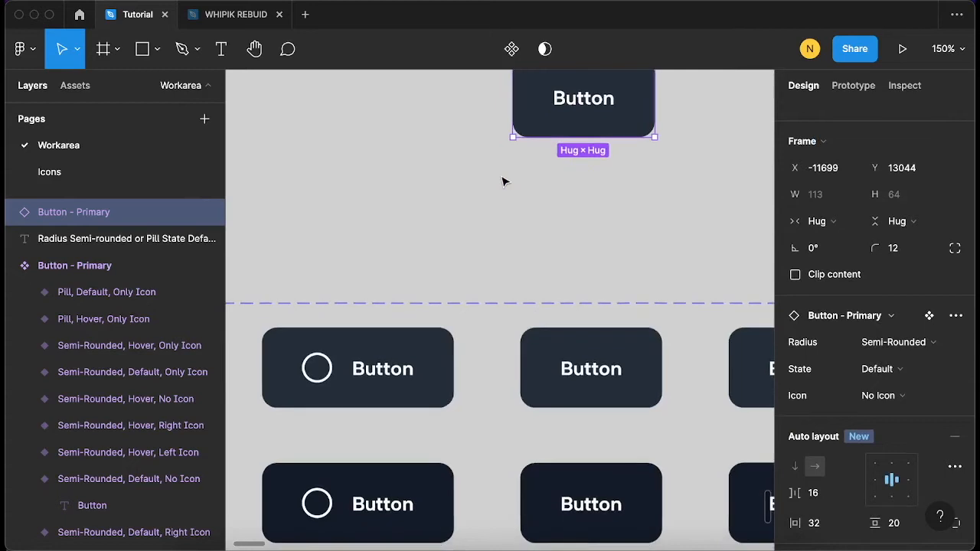
{"action": "scroll", "coordinate": [502, 180], "scroll_direction": "up", "scroll_amount": 2}
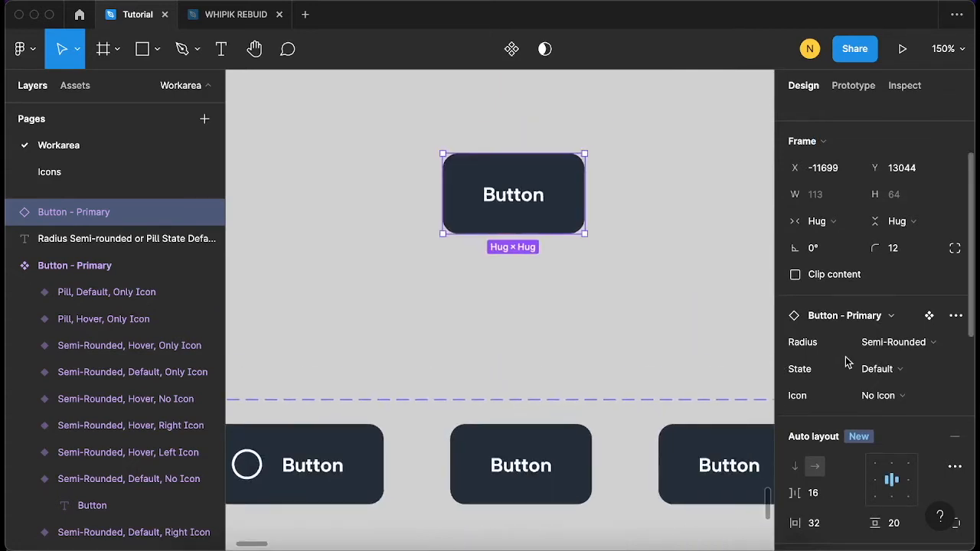
{"action": "scroll", "coordinate": [848, 366], "scroll_direction": "down", "scroll_amount": 2}
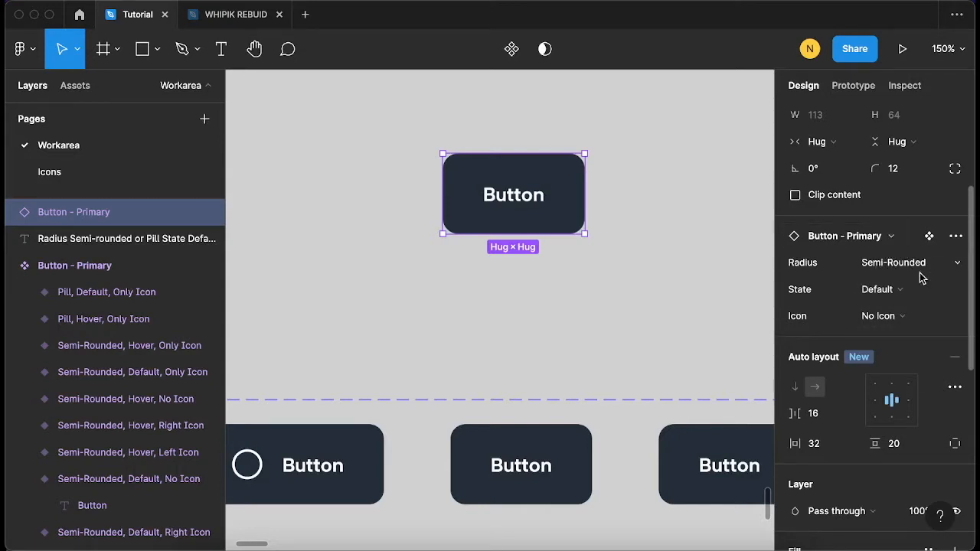
{"action": "left_click", "coordinate": [955, 265]}
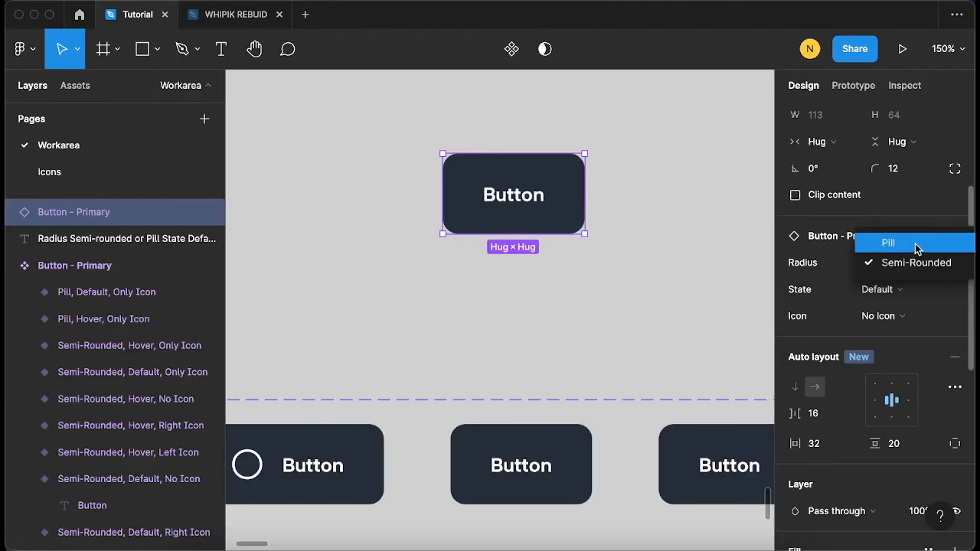
{"action": "left_click", "coordinate": [917, 249]}
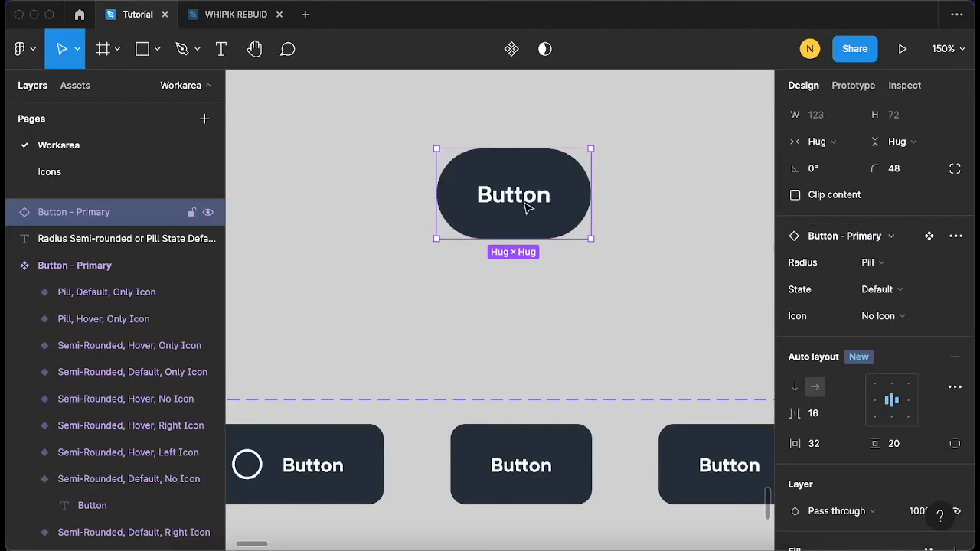
Switch the button instance's State property to Hover and back to Default
{"action": "left_click", "coordinate": [914, 291]}
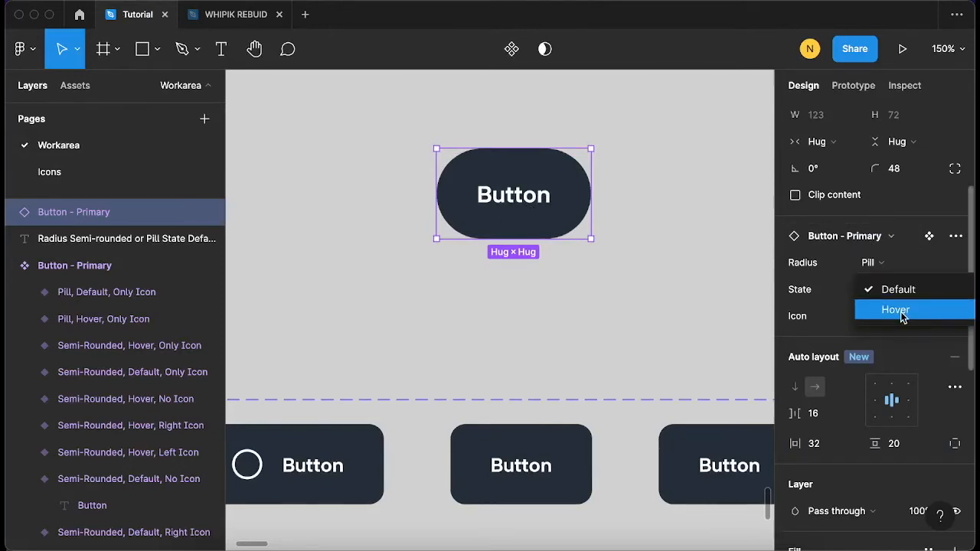
{"action": "left_click", "coordinate": [904, 310]}
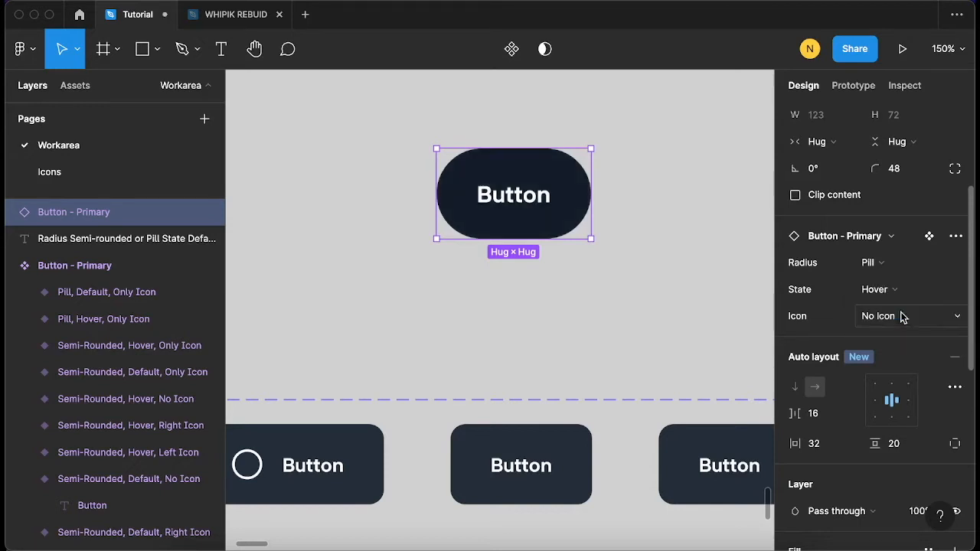
{"action": "left_click", "coordinate": [906, 291]}
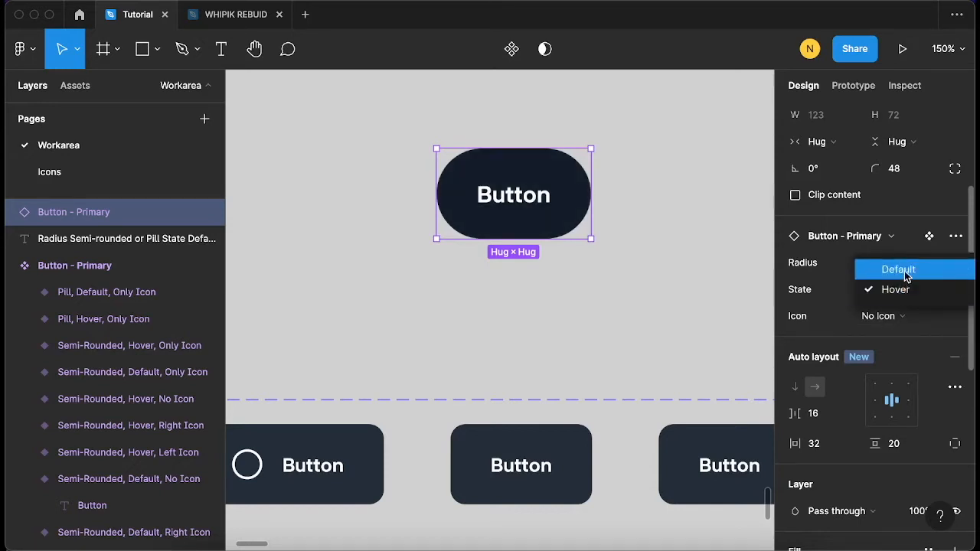
{"action": "left_click", "coordinate": [906, 273]}
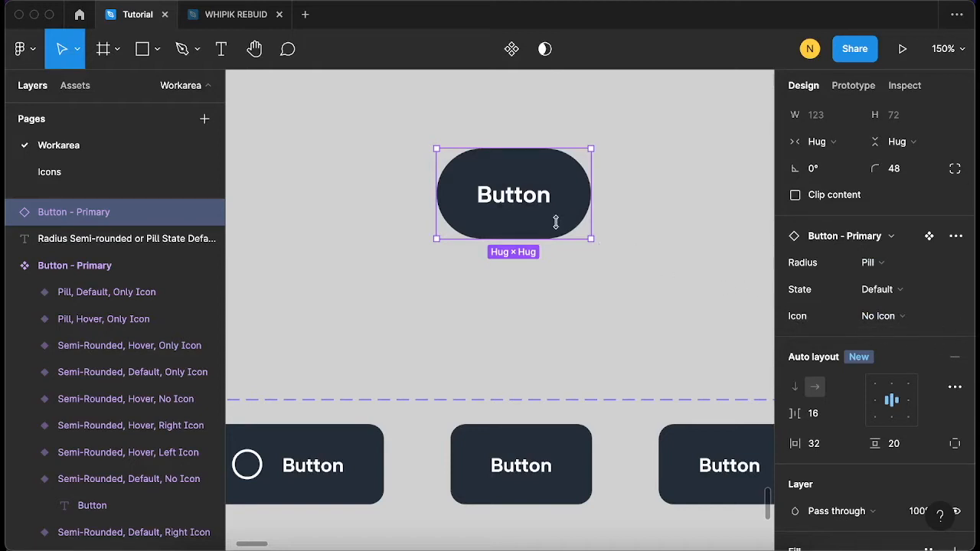
Switch the button instance's Icon property to Left Icon, Right Icon and finally Only Icon
{"action": "left_click", "coordinate": [956, 320]}
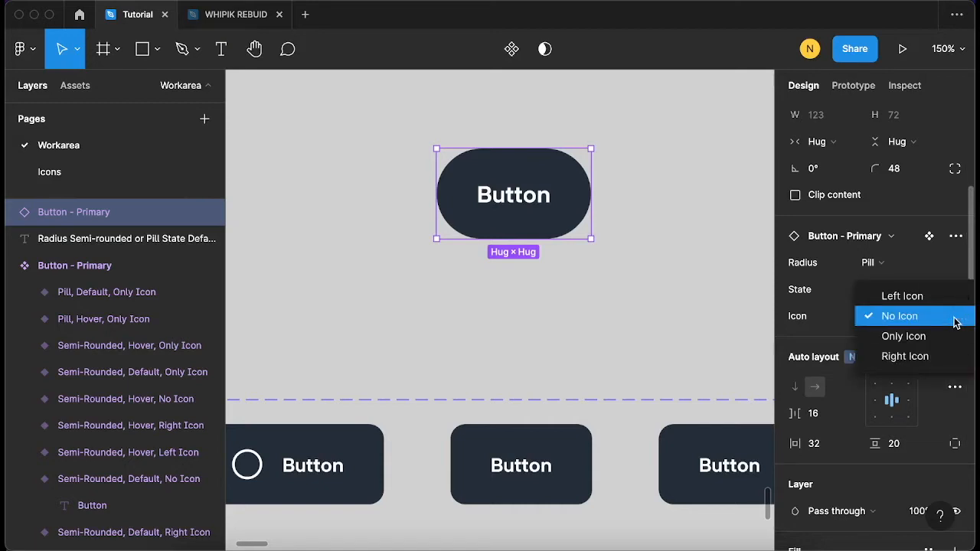
{"action": "left_click", "coordinate": [900, 297]}
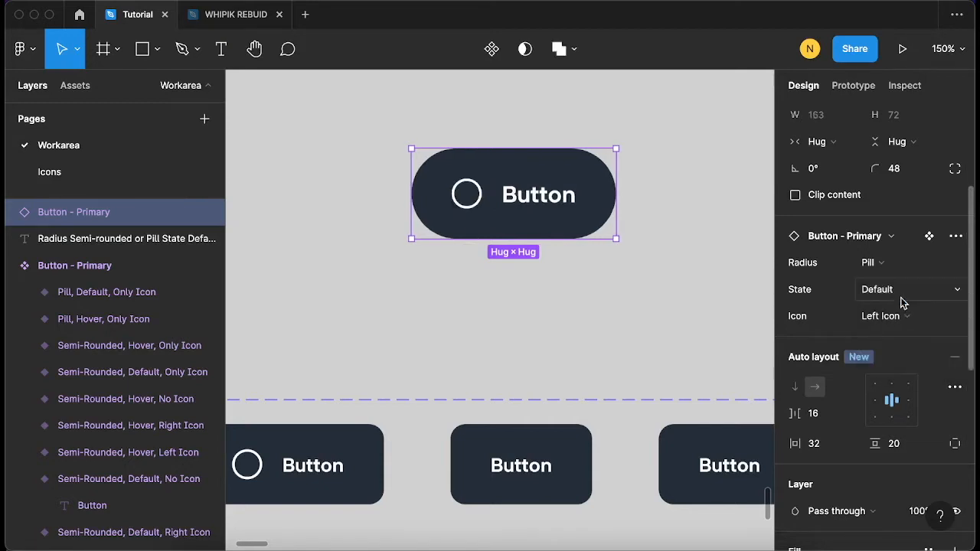
{"action": "left_click", "coordinate": [950, 320]}
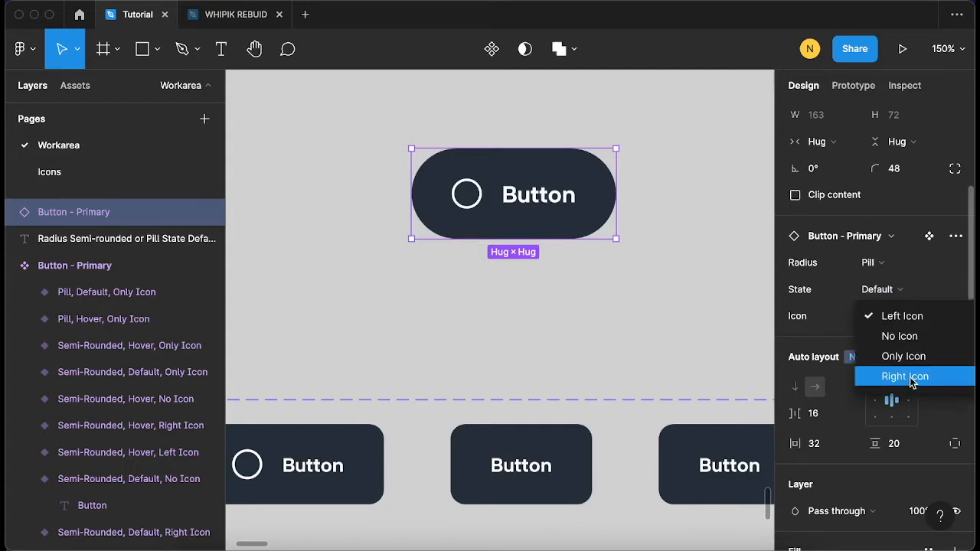
{"action": "left_click", "coordinate": [910, 376]}
{"action": "left_click", "coordinate": [925, 314]}
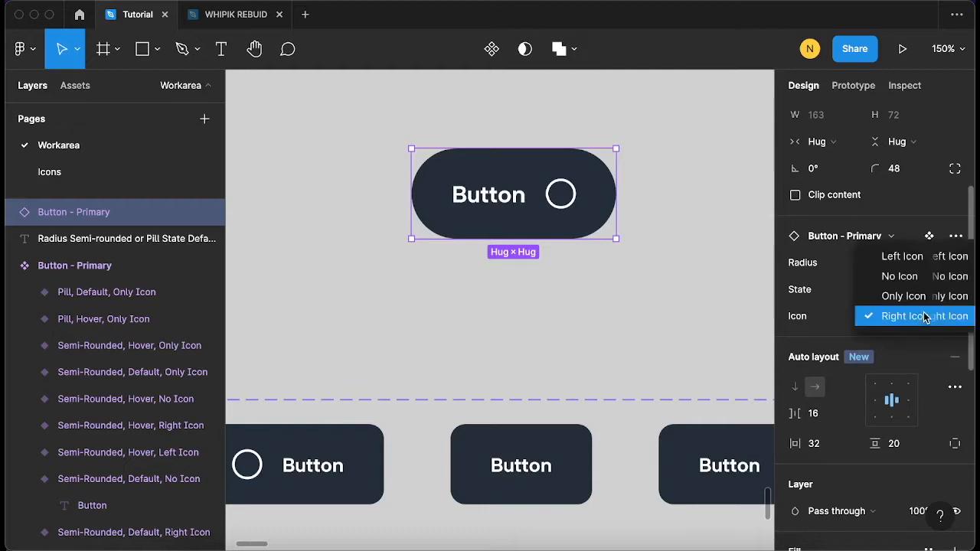
{"action": "left_click", "coordinate": [903, 297]}
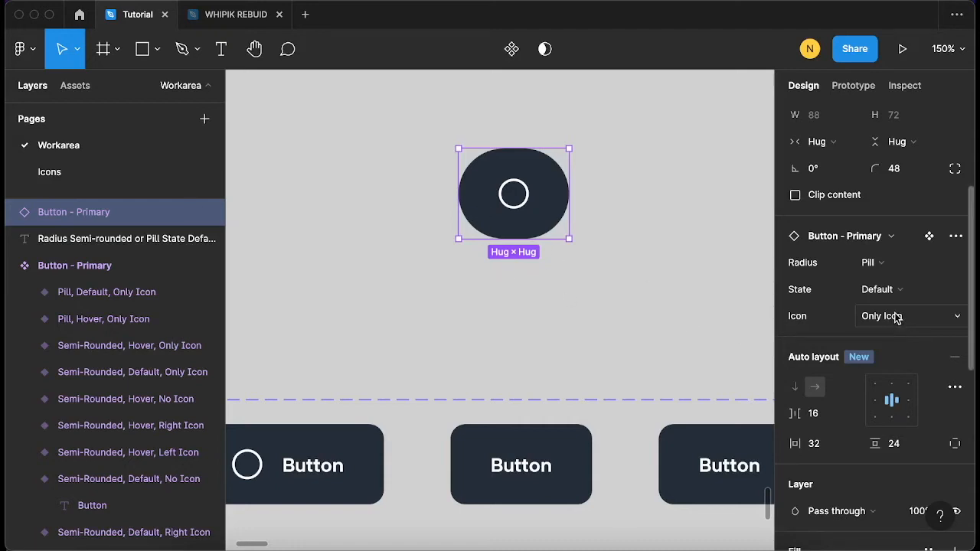
Delete the pasted button instance above the Button - Primary component set
{"action": "scroll", "coordinate": [512, 342], "scroll_direction": "down", "scroll_amount": 5}
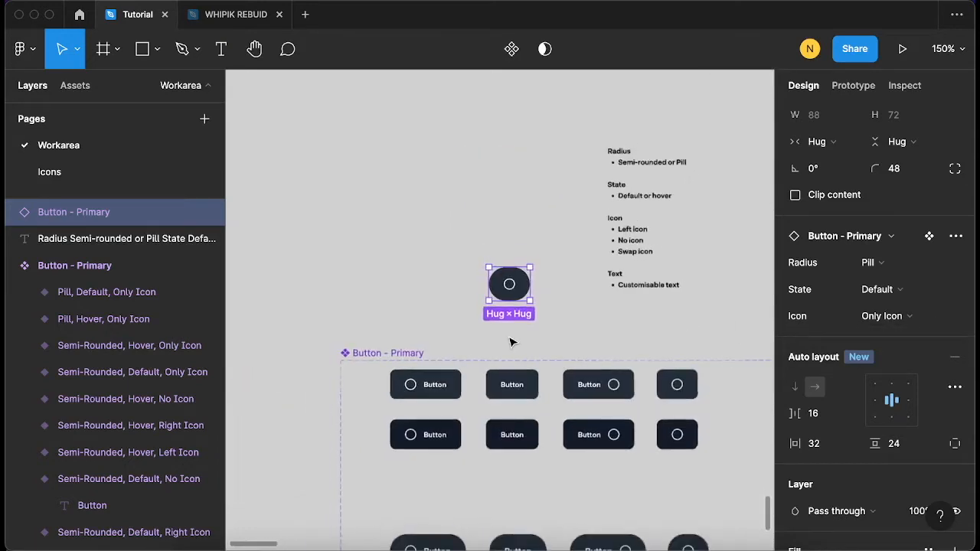
{"action": "scroll", "coordinate": [429, 341], "scroll_direction": "up", "scroll_amount": 2}
{"action": "scroll", "coordinate": [476, 313], "scroll_direction": "up", "scroll_amount": 2}
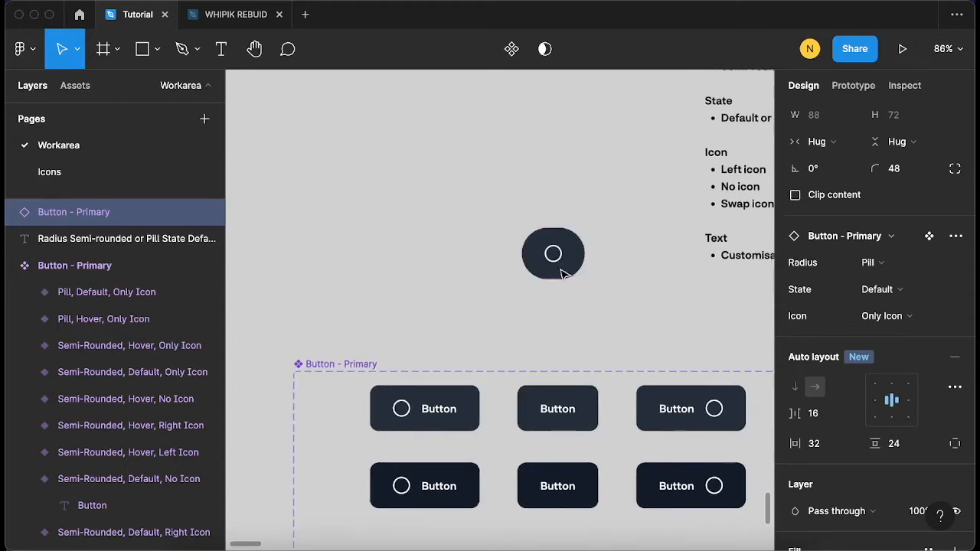
{"action": "key", "text": "Delete"}
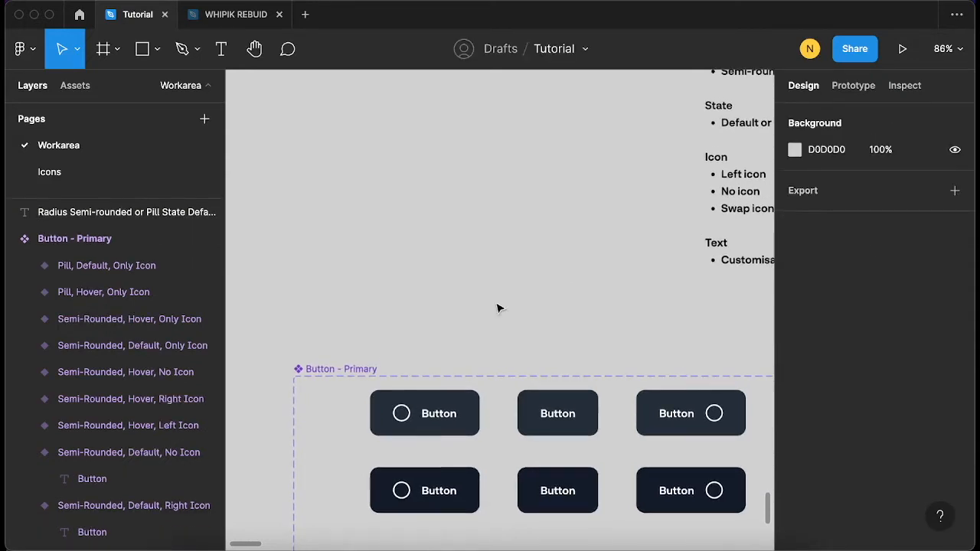
Examine the text list of Radius, State, Icon and Text properties above the component set
{"action": "scroll", "coordinate": [499, 306], "scroll_direction": "down", "scroll_amount": 5}
{"action": "scroll", "coordinate": [668, 218], "scroll_direction": "up", "scroll_amount": 5}
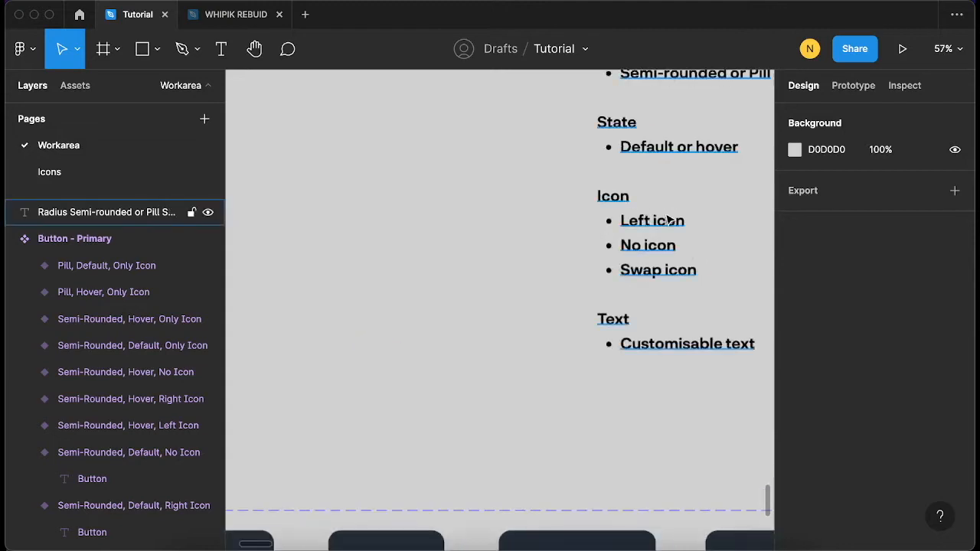
{"action": "scroll", "coordinate": [523, 361], "scroll_direction": "down", "scroll_amount": 3}
{"action": "scroll", "coordinate": [523, 363], "scroll_direction": "up", "scroll_amount": 5}
{"action": "scroll", "coordinate": [523, 363], "scroll_direction": "right", "scroll_amount": 3}
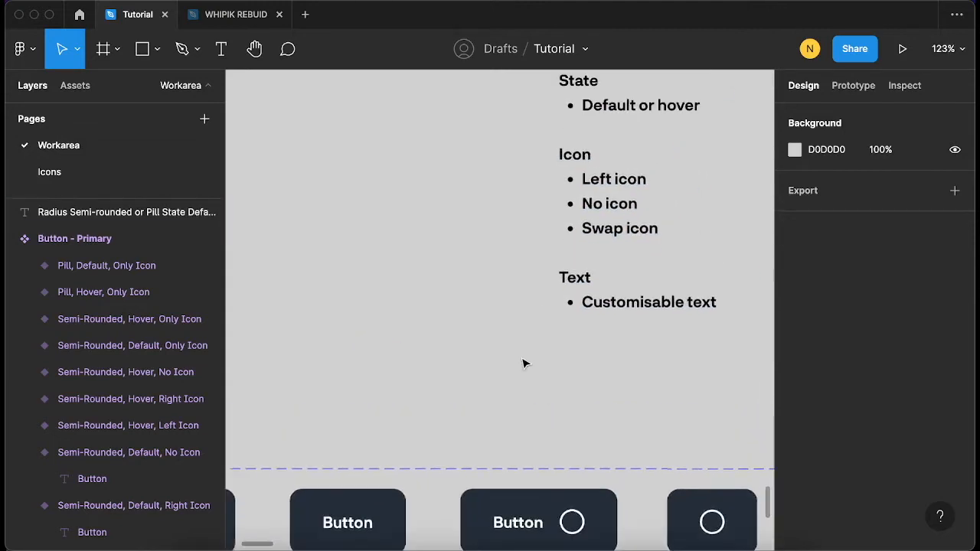
{"action": "scroll", "coordinate": [523, 363], "scroll_direction": "down", "scroll_amount": 3}
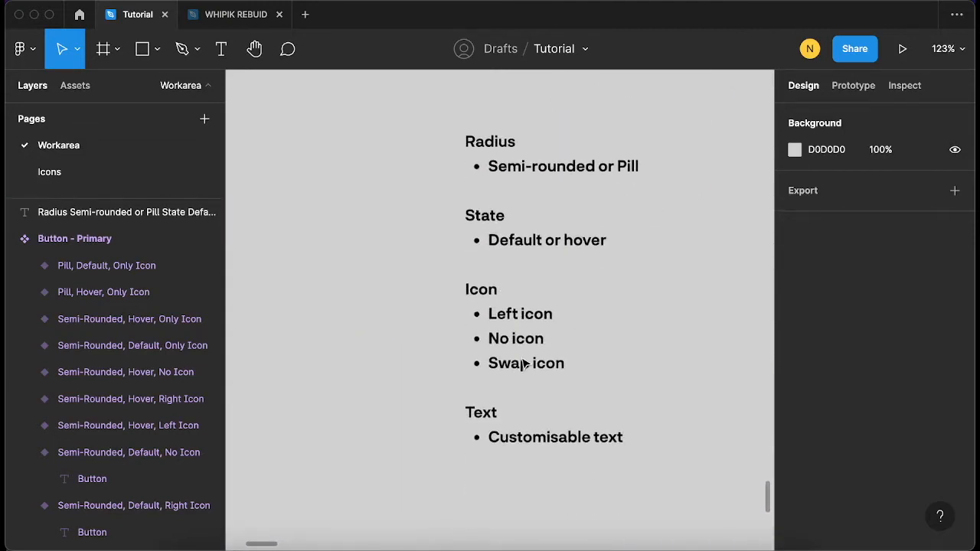
{"action": "scroll", "coordinate": [352, 253], "scroll_direction": "down", "scroll_amount": 1}
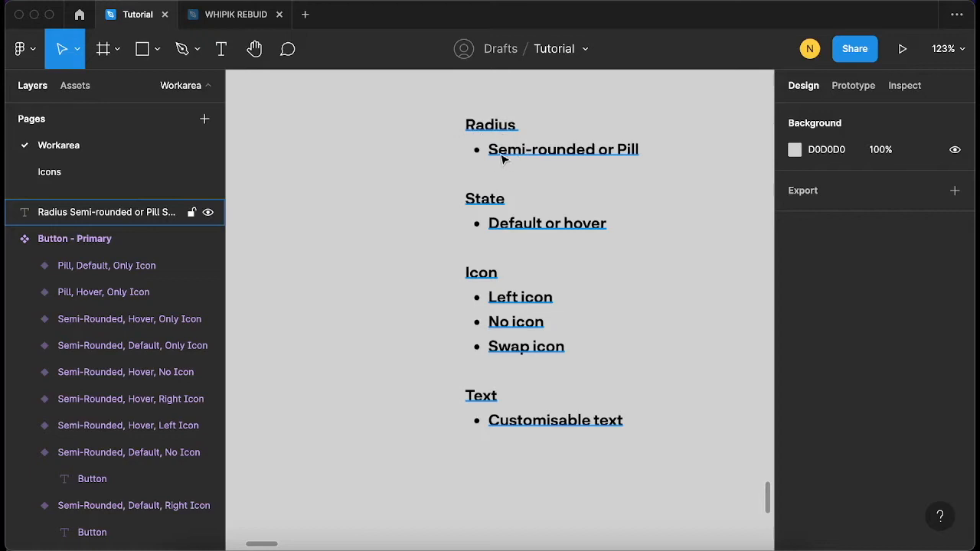
{"action": "scroll", "coordinate": [477, 223], "scroll_direction": "down", "scroll_amount": 1}
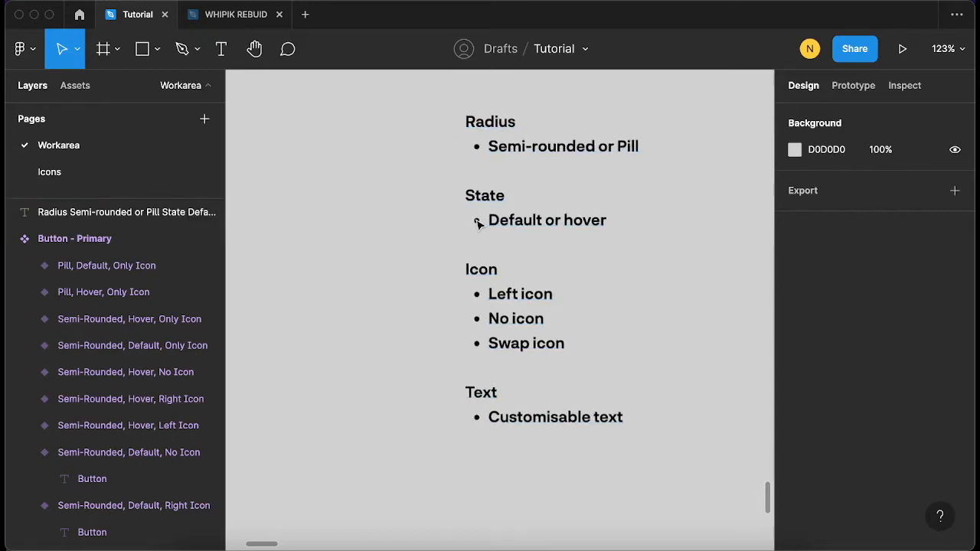
{"action": "scroll", "coordinate": [482, 216], "scroll_direction": "up", "scroll_amount": 2}
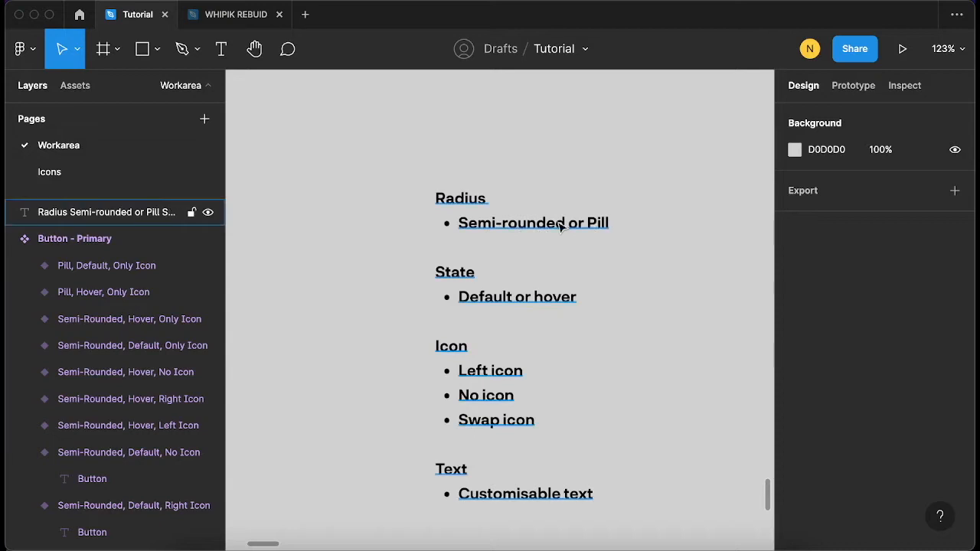
{"action": "scroll", "coordinate": [558, 221], "scroll_direction": "down", "scroll_amount": 5}
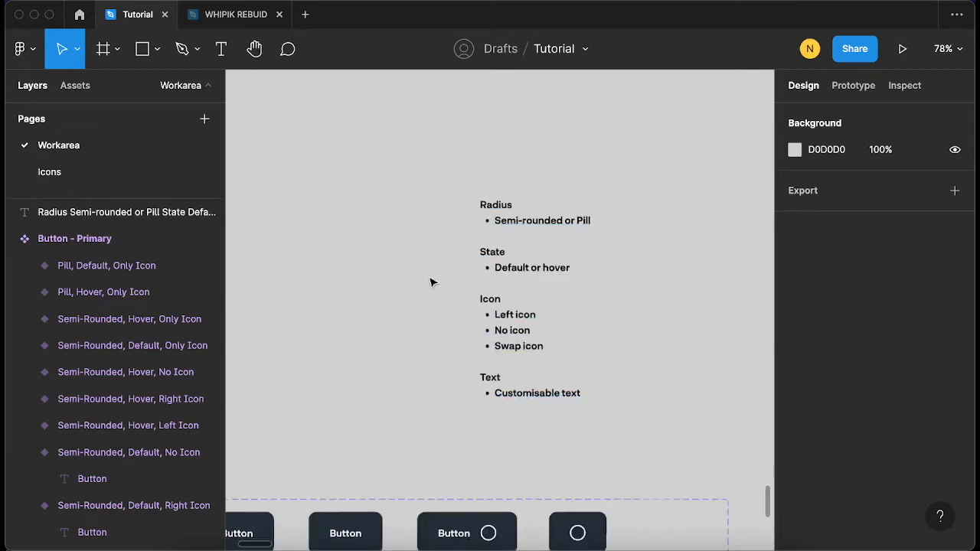
{"action": "scroll", "coordinate": [435, 280], "scroll_direction": "down", "scroll_amount": 2}
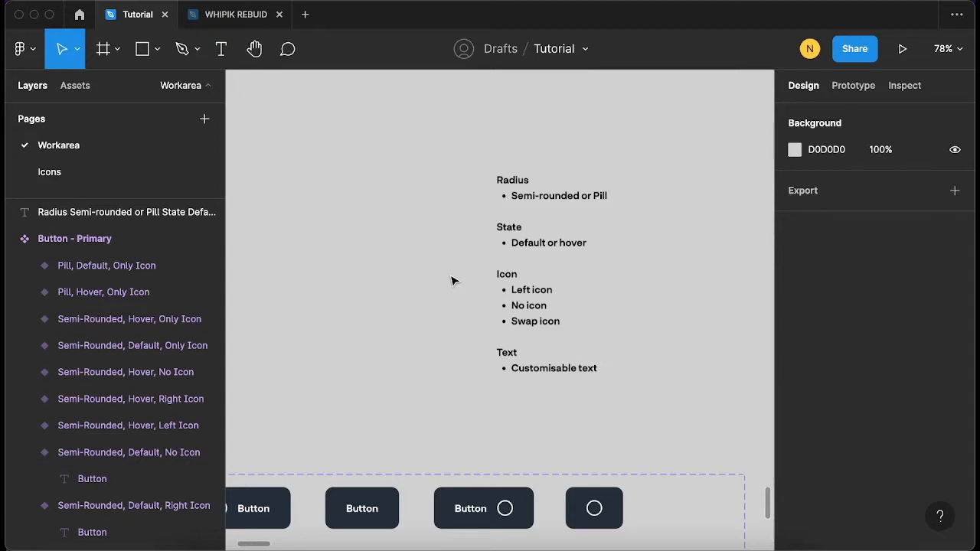
Add an "Only icon" bullet between "No icon" and "Swap icon" in the property list's Icon section
{"action": "double_click", "coordinate": [533, 318]}
{"action": "left_click", "coordinate": [548, 305]}
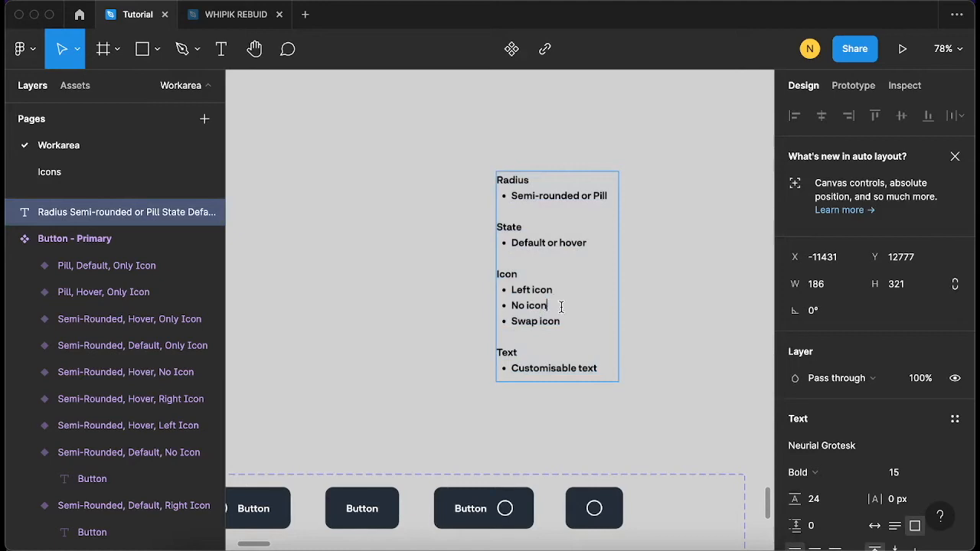
{"action": "key", "text": "Return"}
{"action": "type", "text": "Only icon"}
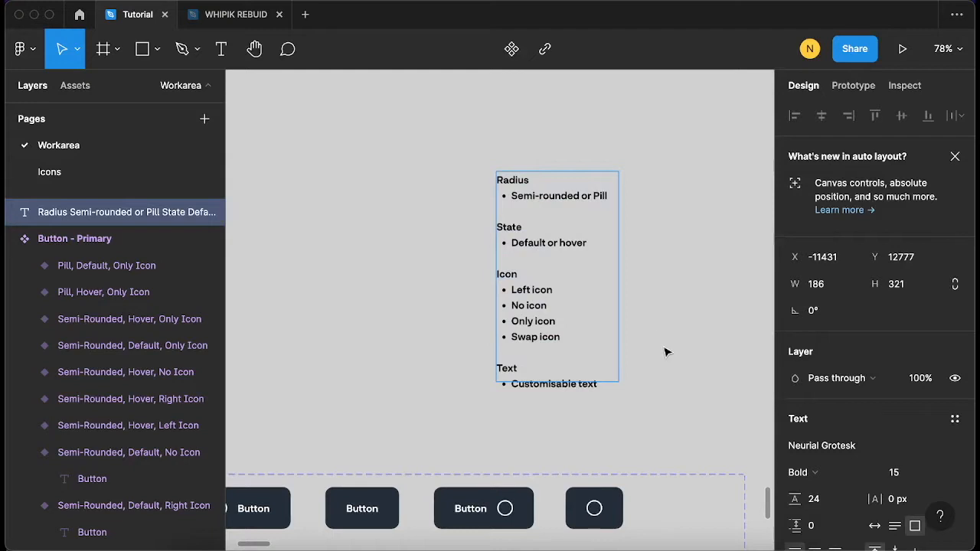
{"action": "key", "text": "Escape"}
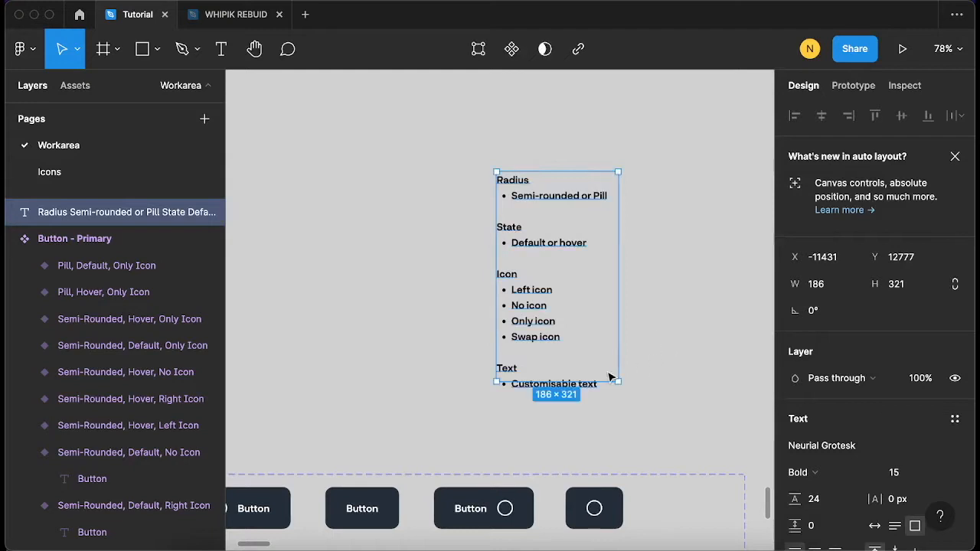
Extend the property list's text box downward to a height of 353 so it encloses the Customisable text bullet
{"action": "scroll", "coordinate": [611, 377], "scroll_direction": "down", "scroll_amount": 2}
{"action": "scroll", "coordinate": [475, 286], "scroll_direction": "up", "scroll_amount": 5}
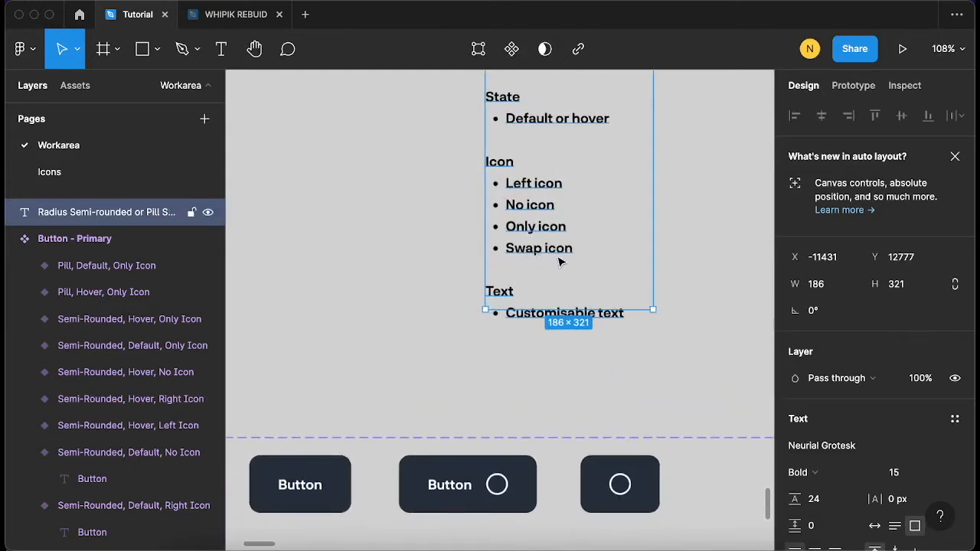
{"action": "scroll", "coordinate": [558, 262], "scroll_direction": "down", "scroll_amount": 5}
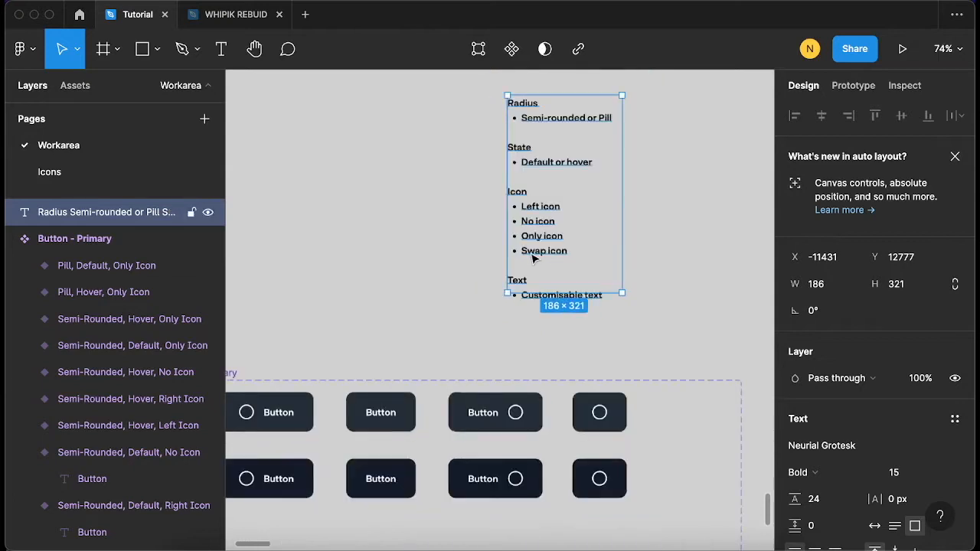
{"action": "scroll", "coordinate": [559, 450], "scroll_direction": "left", "scroll_amount": 3}
{"action": "scroll", "coordinate": [558, 450], "scroll_direction": "up", "scroll_amount": 1}
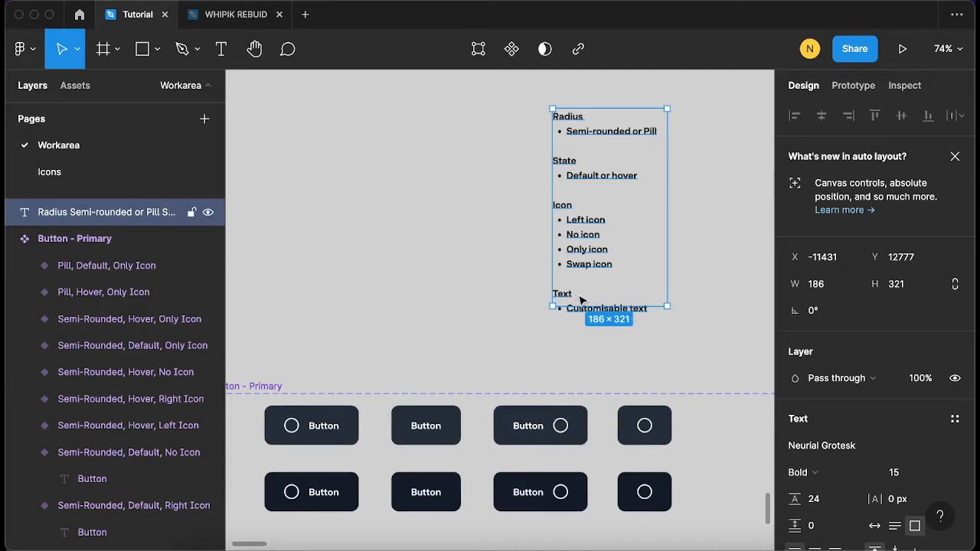
{"action": "left_click_drag", "start_coordinate": [582, 306], "coordinate": [582, 326]}
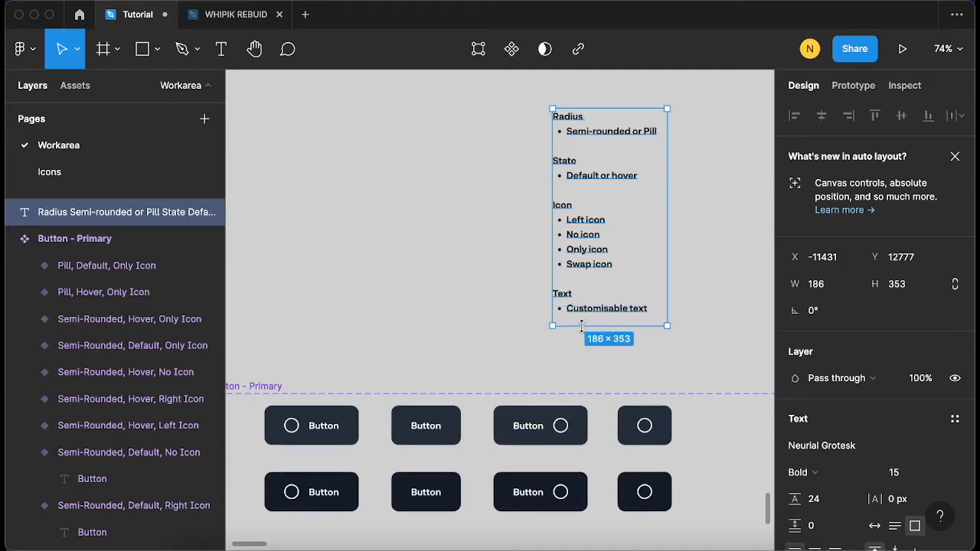
Review the Radius, State, Icon and Text options in the property list against the Button - Primary variants below it
{"action": "scroll", "coordinate": [582, 325], "scroll_direction": "up", "scroll_amount": 5}
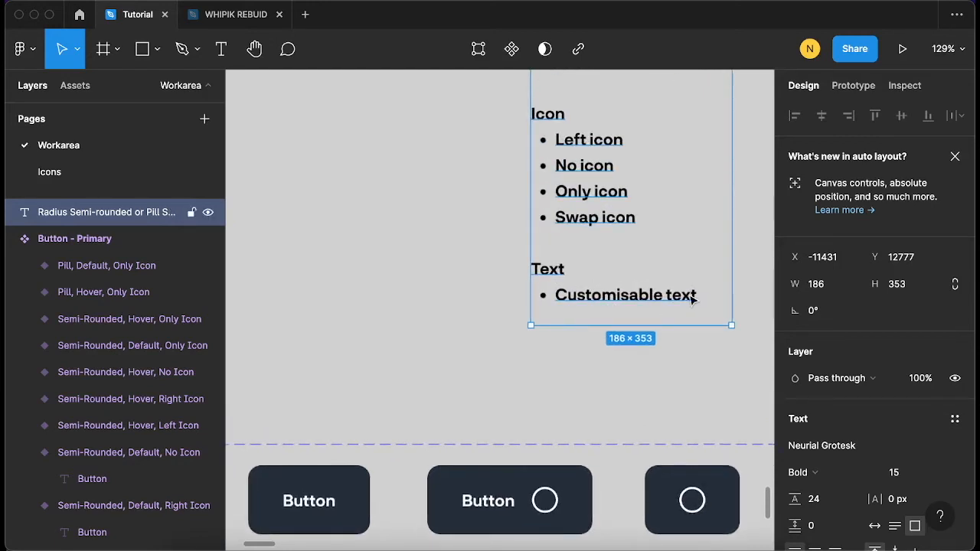
{"action": "scroll", "coordinate": [522, 366], "scroll_direction": "down", "scroll_amount": 2}
{"action": "scroll", "coordinate": [522, 366], "scroll_direction": "down", "scroll_amount": 5}
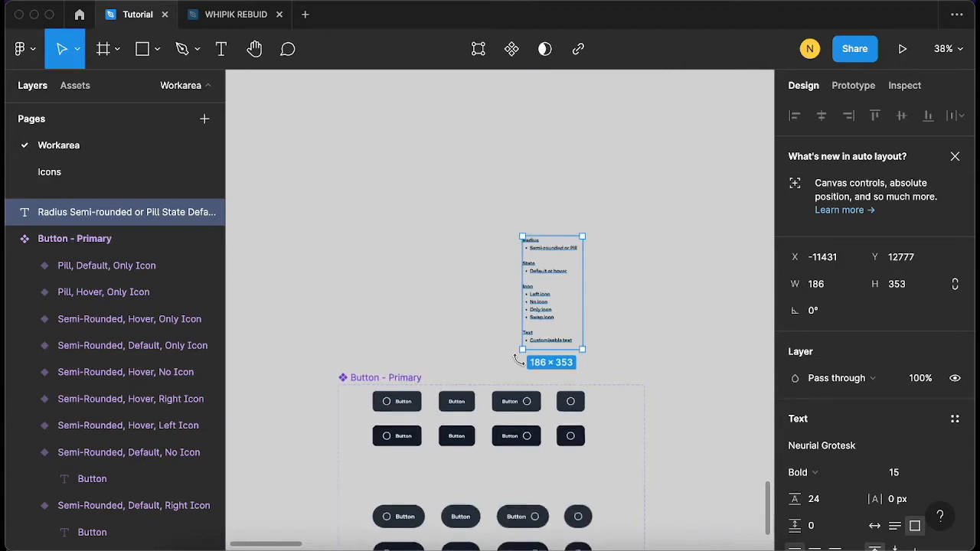
{"action": "scroll", "coordinate": [466, 240], "scroll_direction": "up", "scroll_amount": 2}
{"action": "left_click", "coordinate": [648, 214]}
{"action": "scroll", "coordinate": [648, 214], "scroll_direction": "up", "scroll_amount": 2}
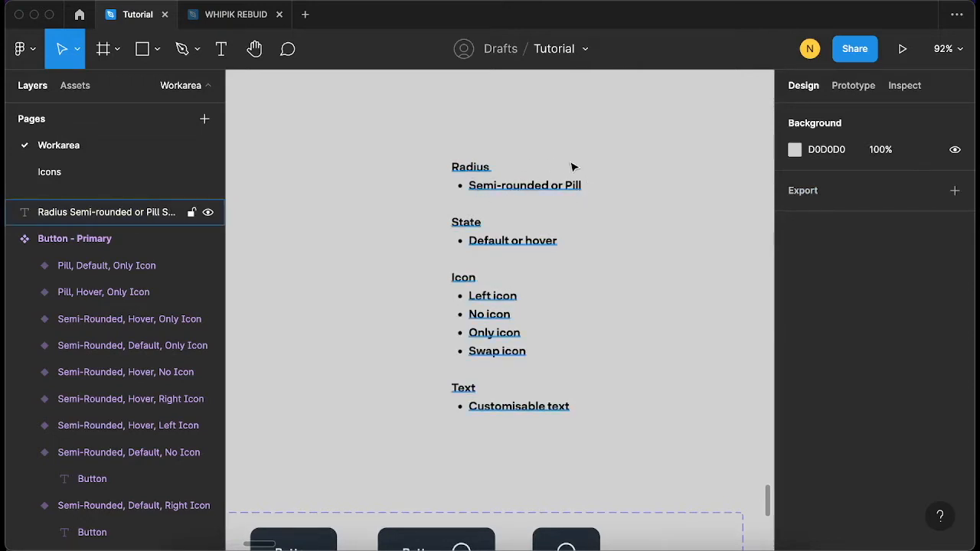
{"action": "scroll", "coordinate": [591, 177], "scroll_direction": "up", "scroll_amount": 5}
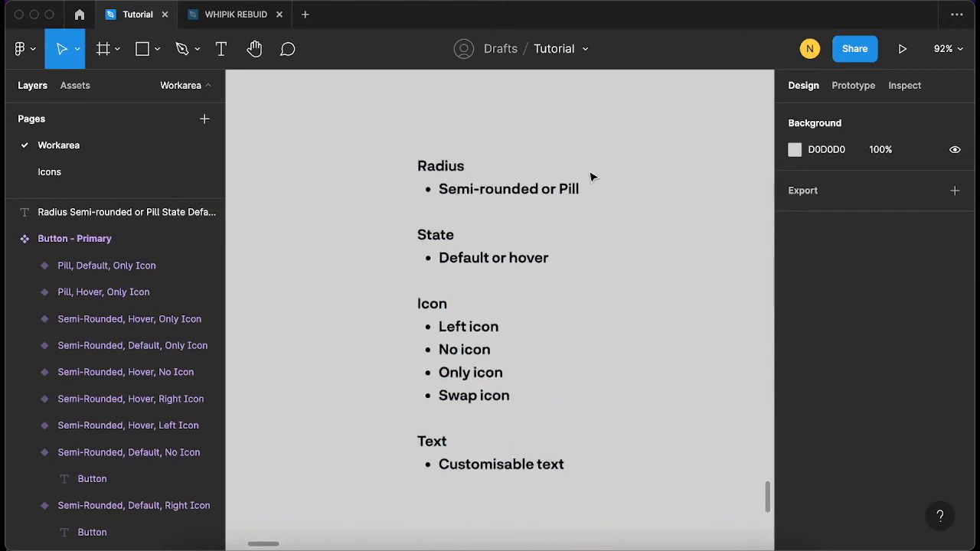
{"action": "scroll", "coordinate": [400, 167], "scroll_direction": "up", "scroll_amount": 3}
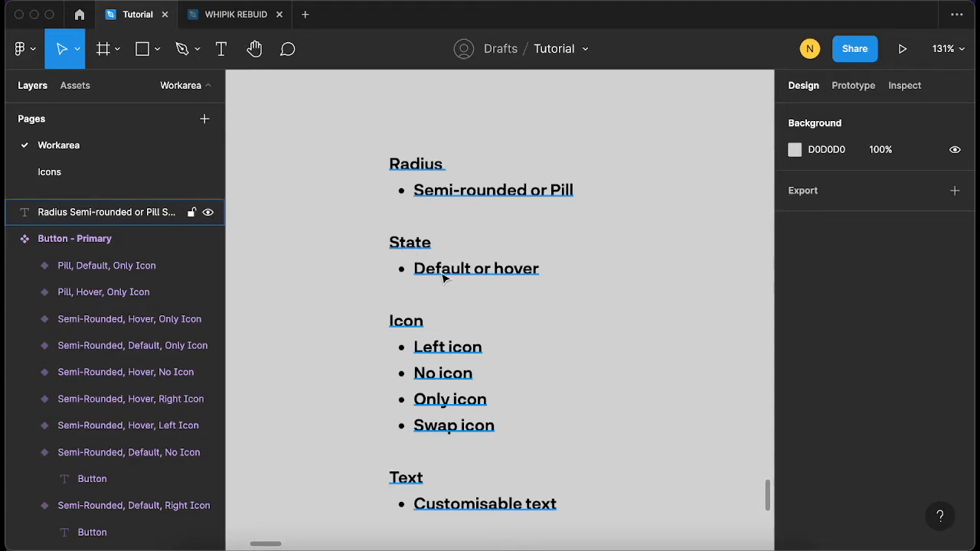
{"action": "scroll", "coordinate": [554, 274], "scroll_direction": "down", "scroll_amount": 2}
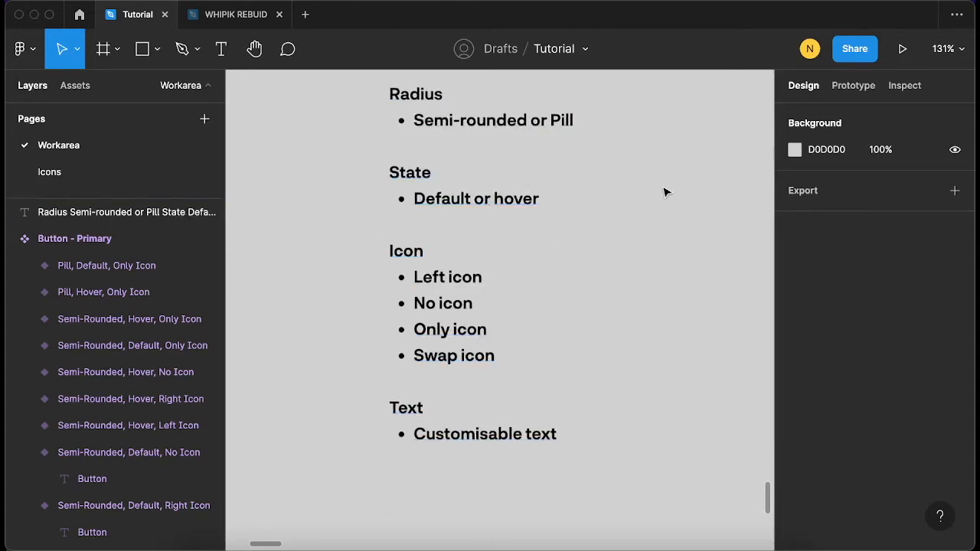
{"action": "scroll", "coordinate": [469, 224], "scroll_direction": "down", "scroll_amount": 3}
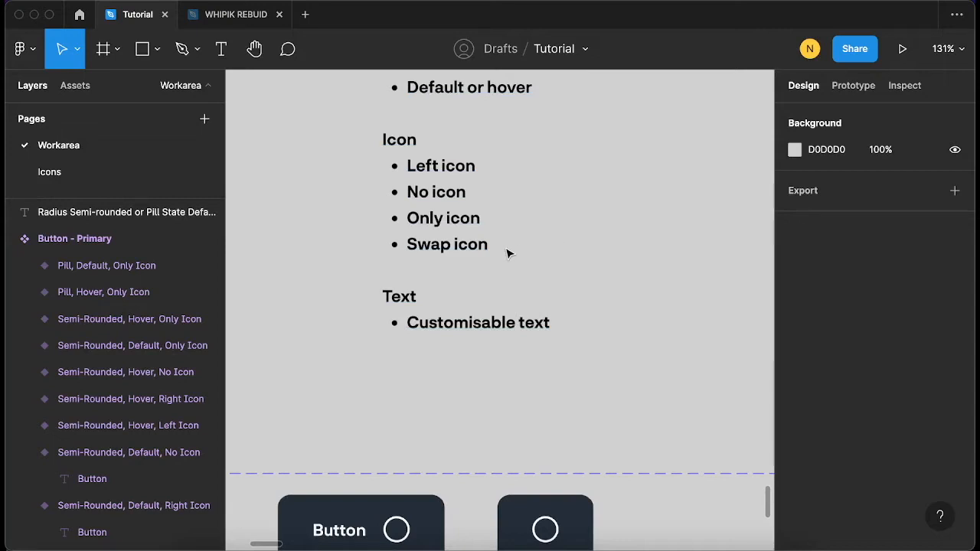
{"action": "scroll", "coordinate": [475, 253], "scroll_direction": "left", "scroll_amount": 5}
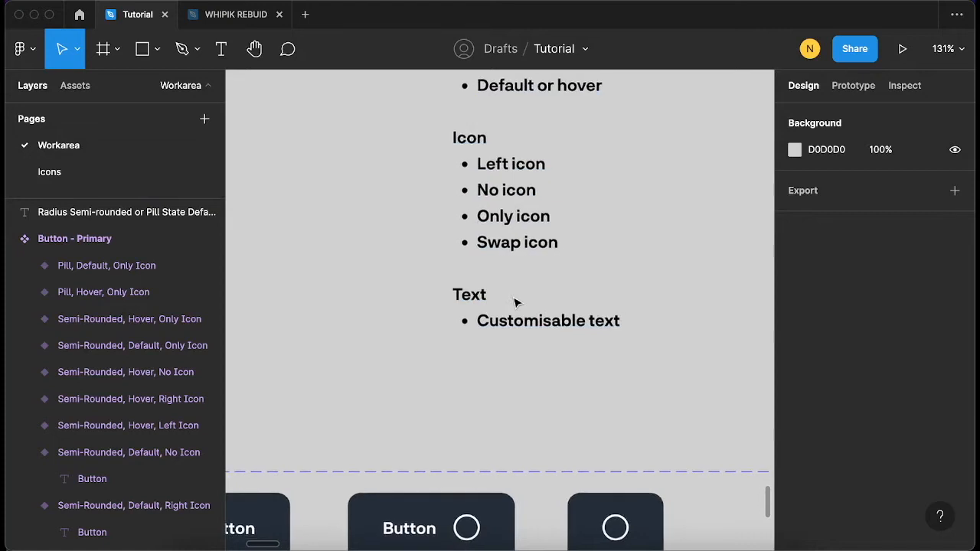
{"action": "scroll", "coordinate": [509, 299], "scroll_direction": "down", "scroll_amount": 3}
{"action": "scroll", "coordinate": [509, 299], "scroll_direction": "right", "scroll_amount": 6}
{"action": "scroll", "coordinate": [464, 283], "scroll_direction": "down", "scroll_amount": 5}
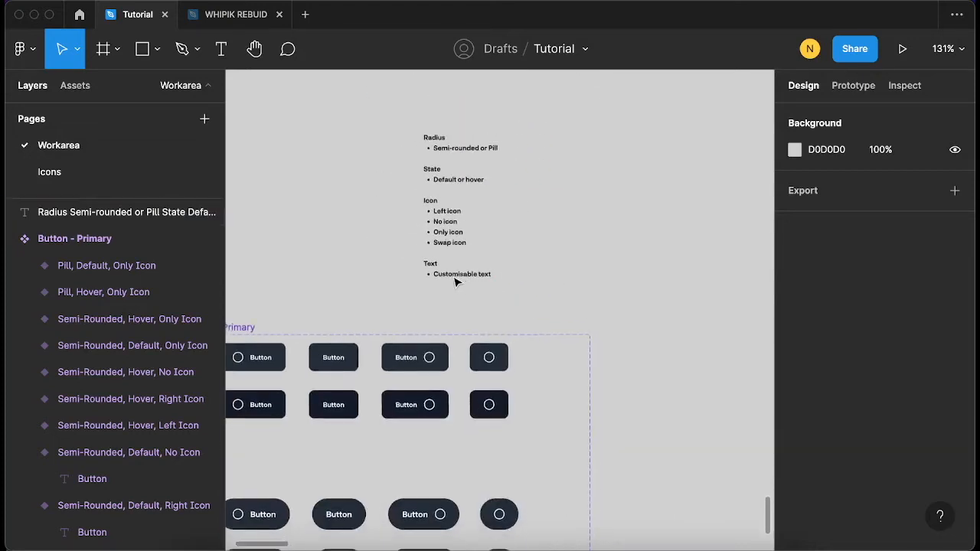
{"action": "scroll", "coordinate": [446, 280], "scroll_direction": "up", "scroll_amount": 5}
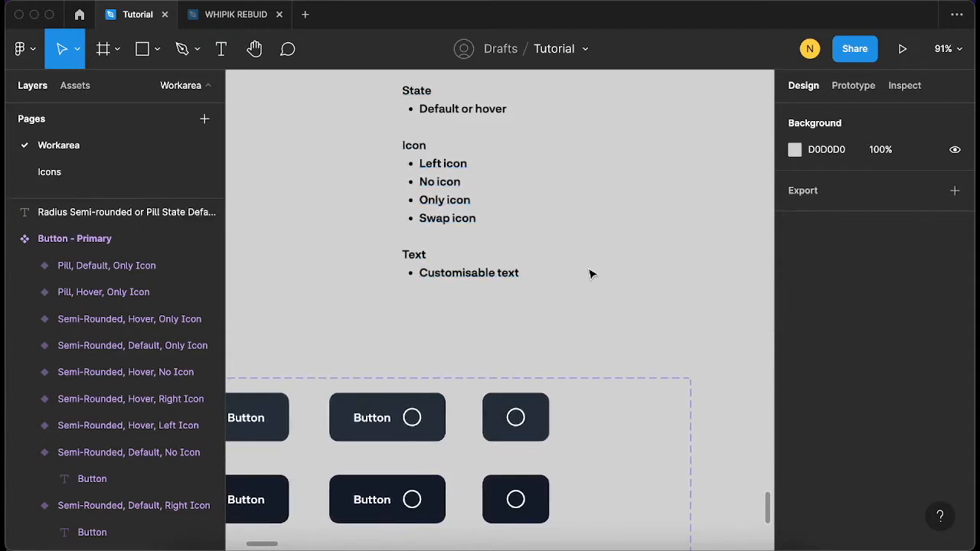
{"action": "scroll", "coordinate": [659, 318], "scroll_direction": "down", "scroll_amount": 5}
{"action": "scroll", "coordinate": [560, 269], "scroll_direction": "up", "scroll_amount": 3}
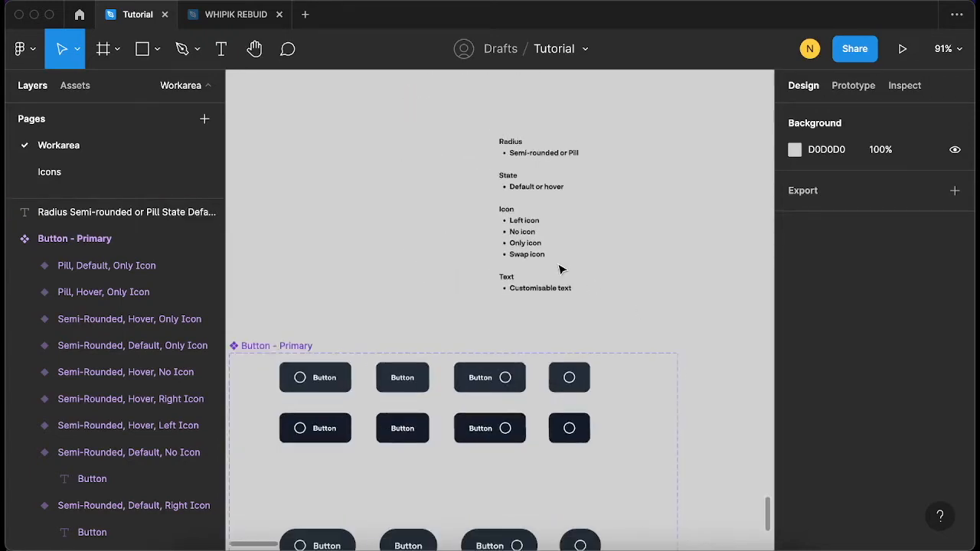
{"action": "scroll", "coordinate": [559, 268], "scroll_direction": "up", "scroll_amount": 1}
{"action": "scroll", "coordinate": [549, 307], "scroll_direction": "up", "scroll_amount": 6}
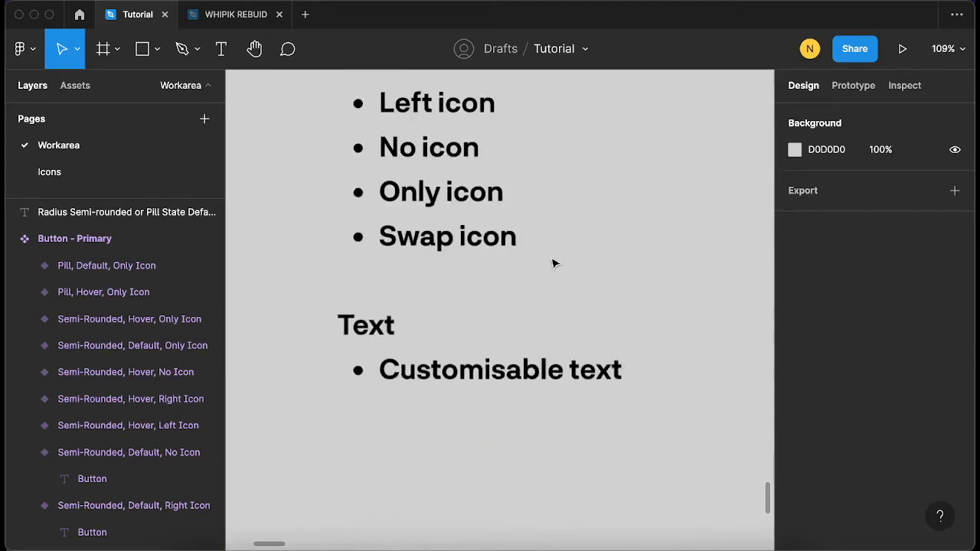
{"action": "scroll", "coordinate": [547, 340], "scroll_direction": "down", "scroll_amount": 5}
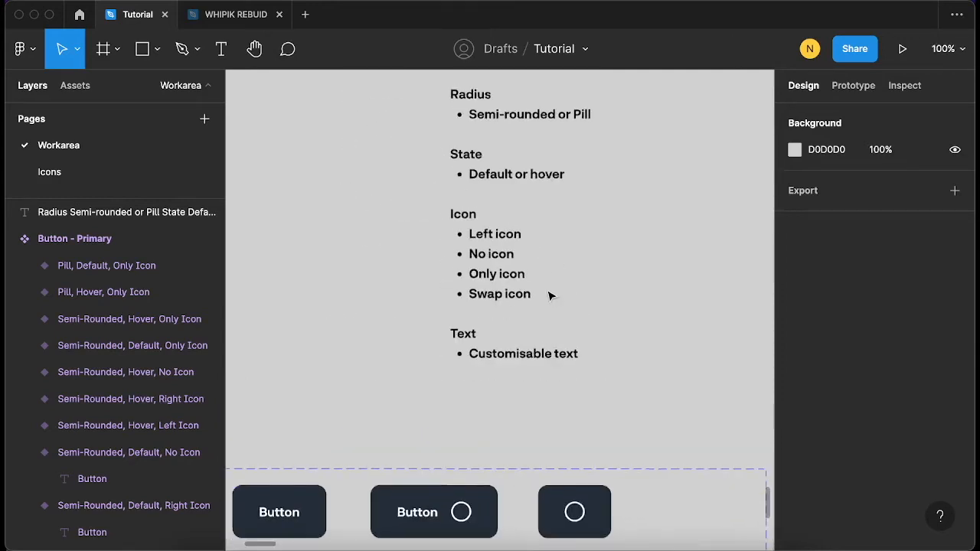
{"action": "scroll", "coordinate": [549, 291], "scroll_direction": "up", "scroll_amount": 2}
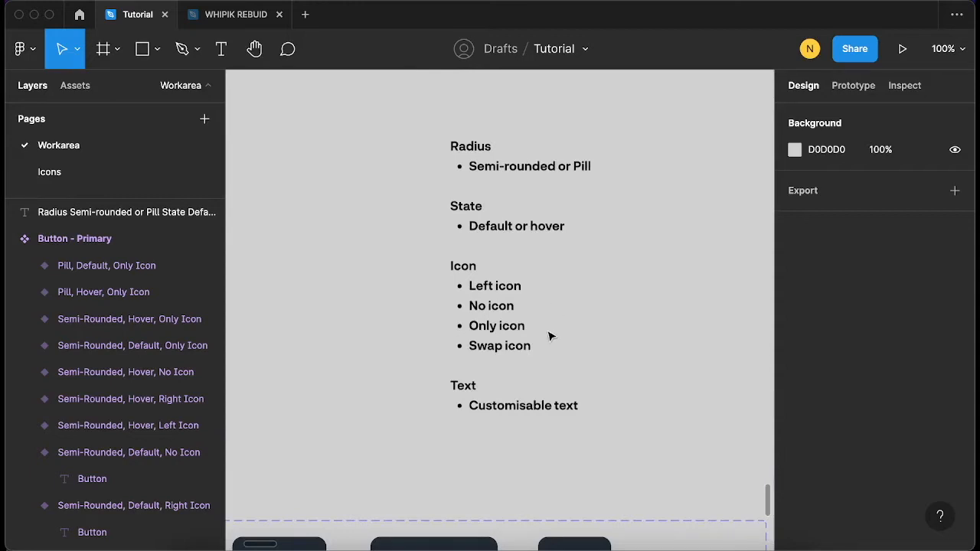
Create a text layer reading "Button" in the empty canvas area beside the property list, above the Button - Primary set
{"action": "scroll", "coordinate": [569, 334], "scroll_direction": "left", "scroll_amount": 4}
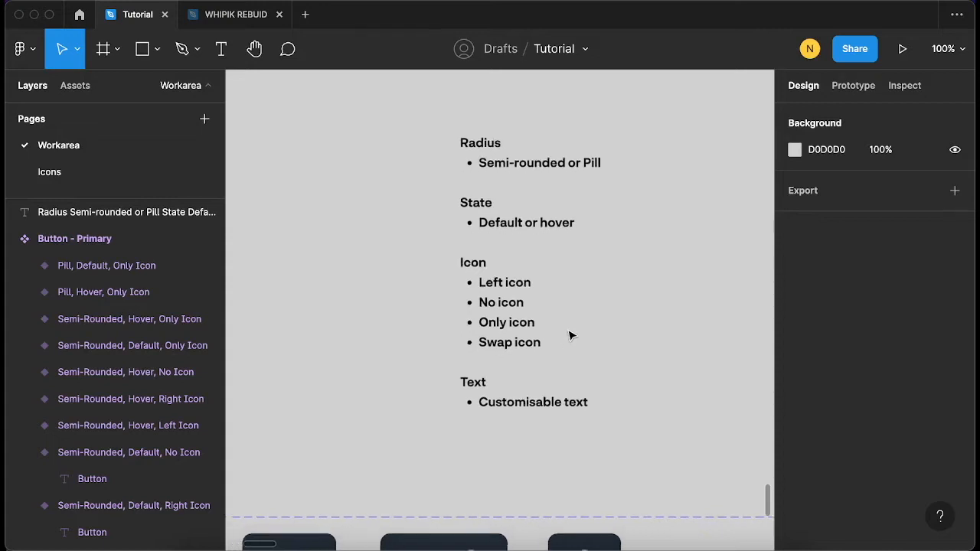
{"action": "scroll", "coordinate": [429, 328], "scroll_direction": "left", "scroll_amount": 4}
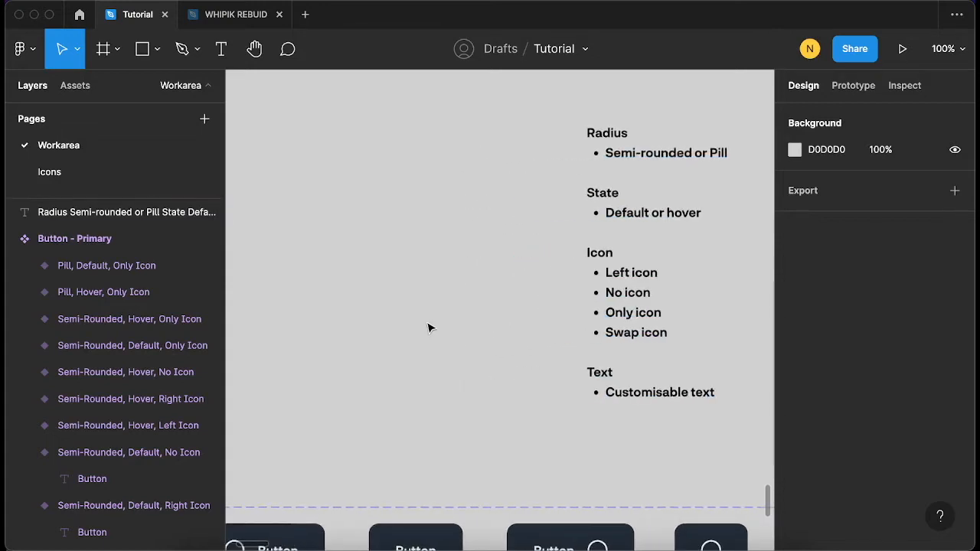
{"action": "key", "text": "t"}
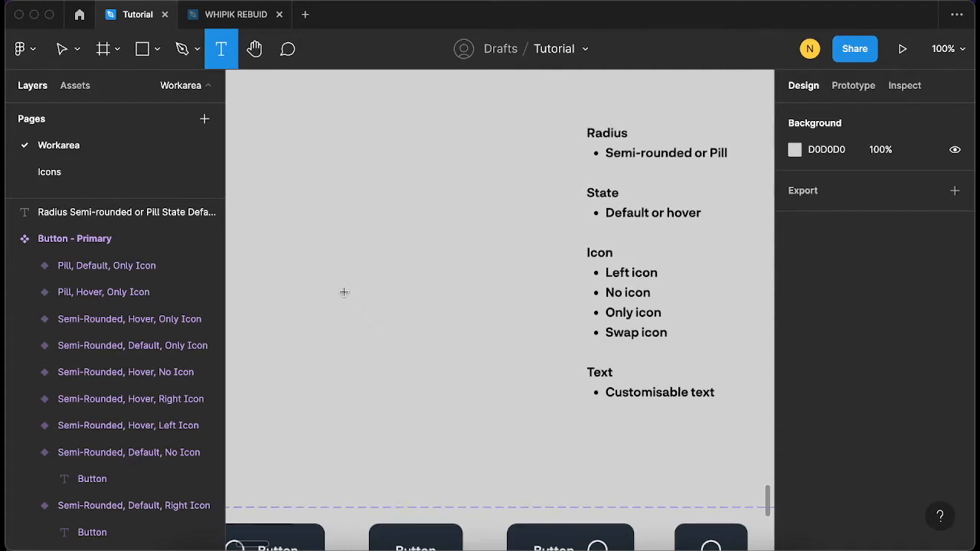
{"action": "scroll", "coordinate": [360, 327], "scroll_direction": "down", "scroll_amount": 2}
{"action": "scroll", "coordinate": [360, 327], "scroll_direction": "left", "scroll_amount": 3}
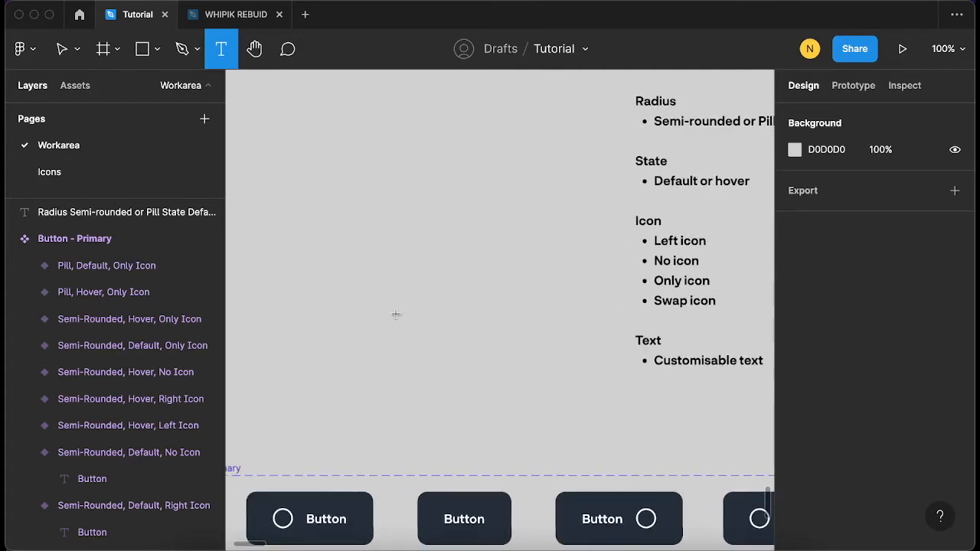
{"action": "left_click", "coordinate": [442, 342]}
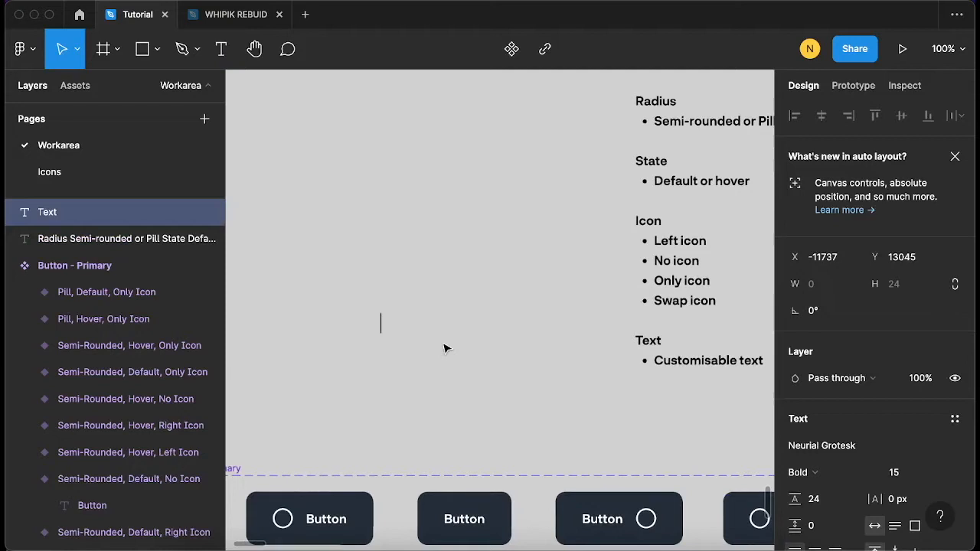
{"action": "type", "text": "Butoon"}
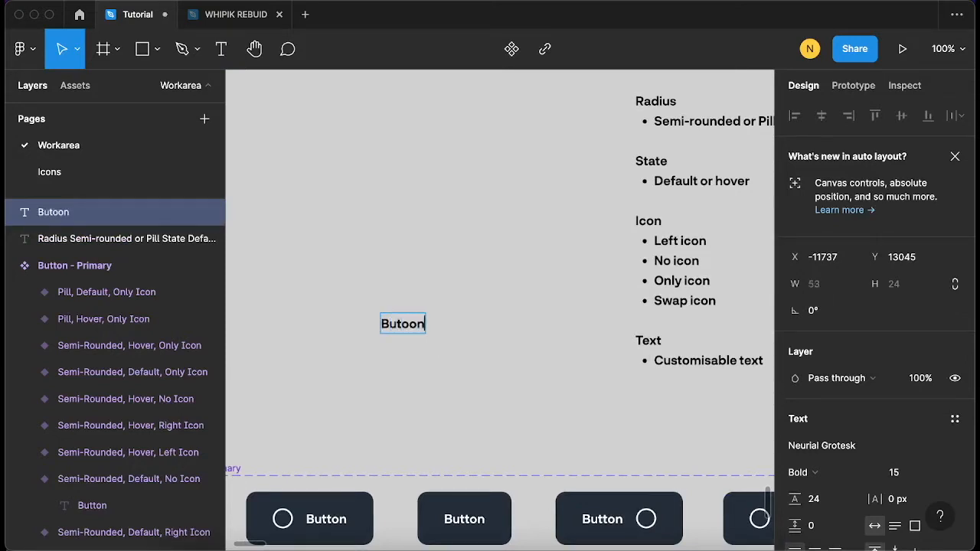
{"action": "key", "text": "BackSpace"}
{"action": "key", "text": "BackSpace"}
{"action": "key", "text": "BackSpace"}
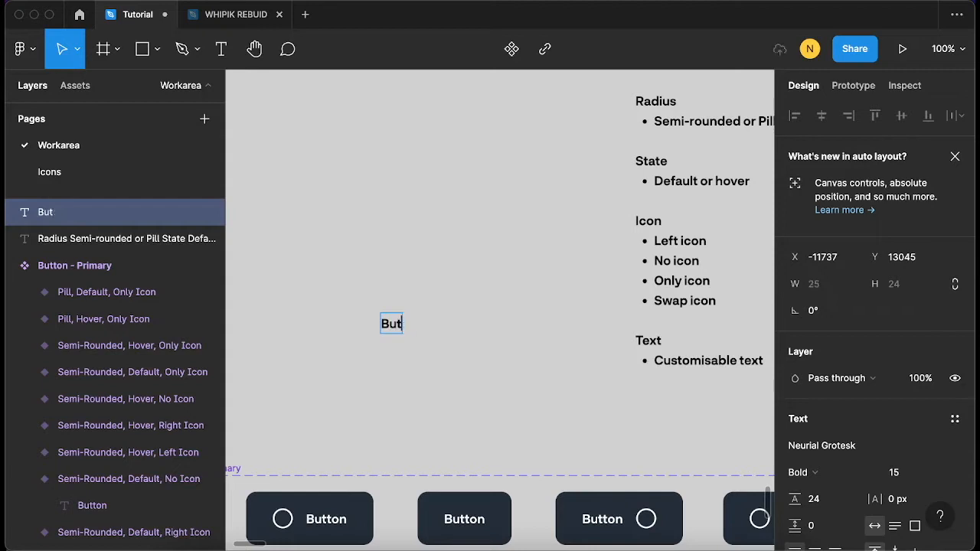
{"action": "type", "text": "ton"}
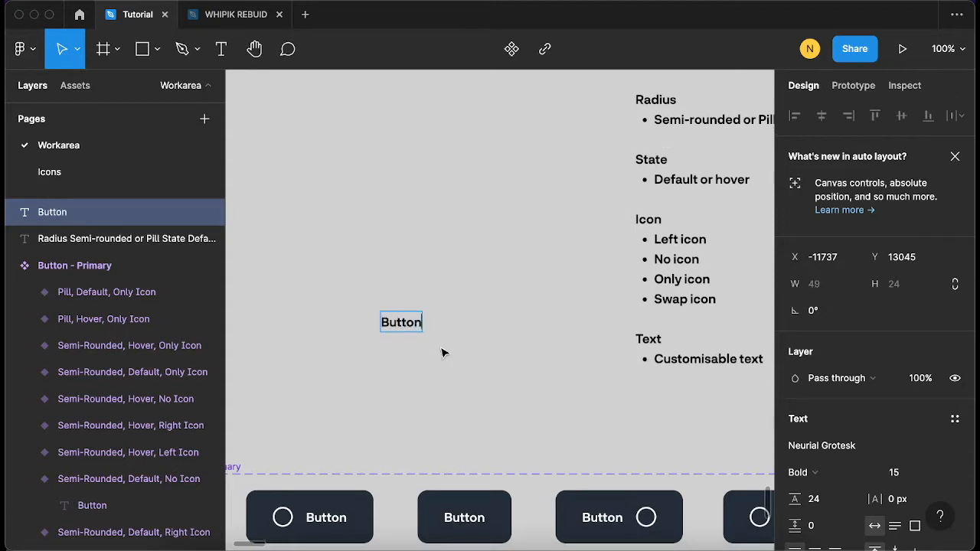
{"action": "scroll", "coordinate": [444, 350], "scroll_direction": "down", "scroll_amount": 3}
{"action": "key", "text": "Escape"}
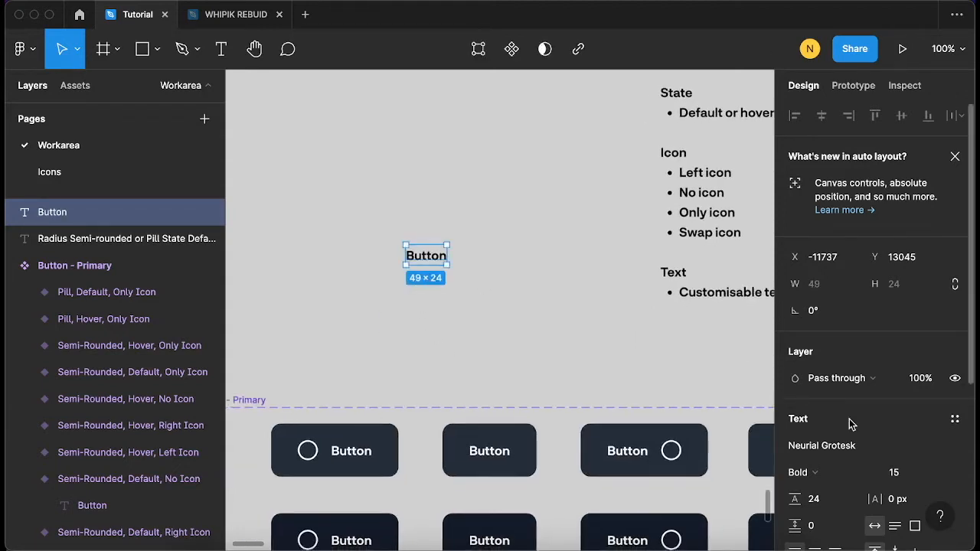
Set the new Button text layer's font weight to Medium and its horizontal alignment to centre
{"action": "scroll", "coordinate": [850, 413], "scroll_direction": "down", "scroll_amount": 5}
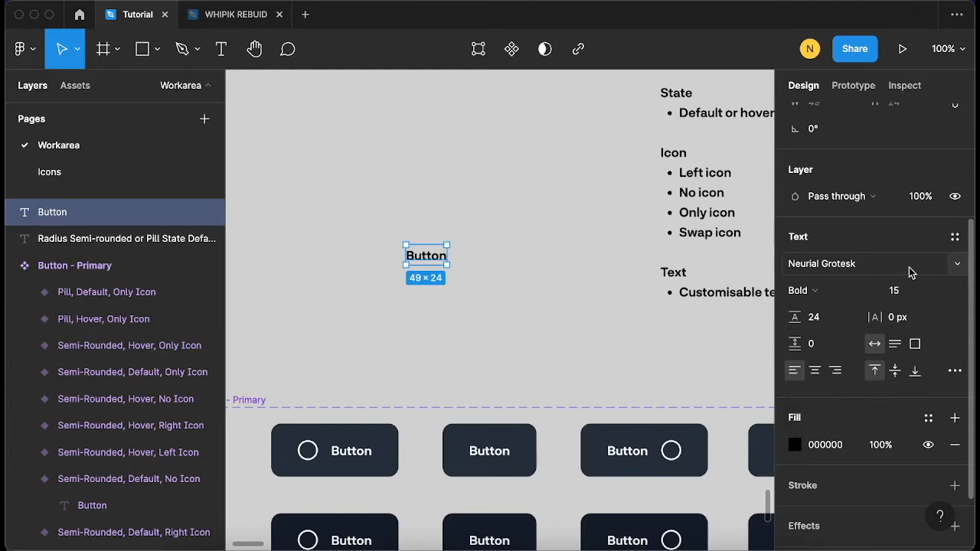
{"action": "left_click", "coordinate": [873, 292]}
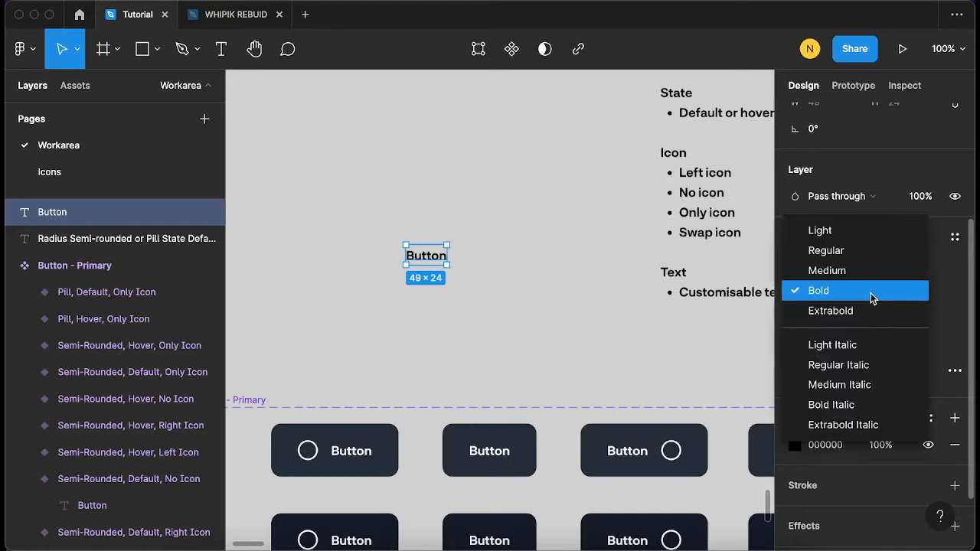
{"action": "left_click", "coordinate": [833, 280]}
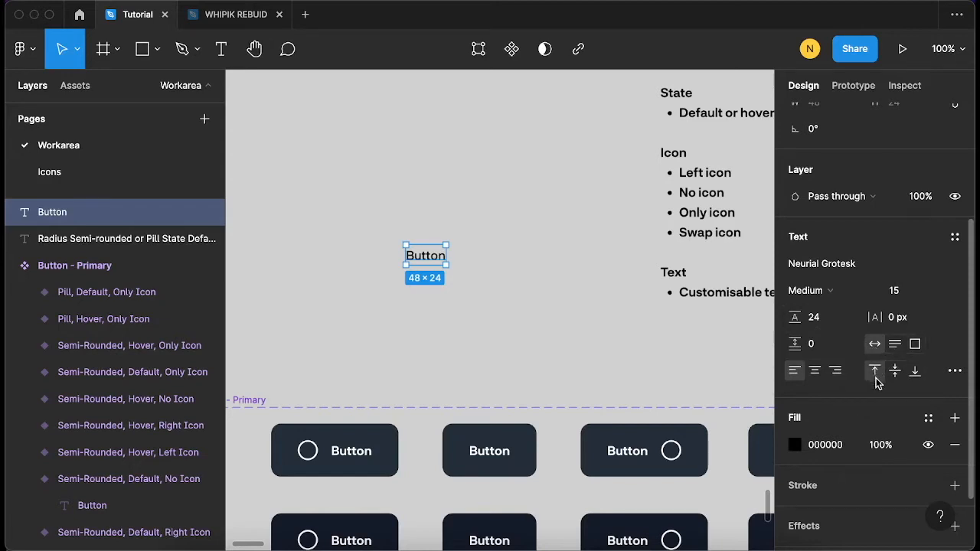
{"action": "left_click", "coordinate": [817, 376]}
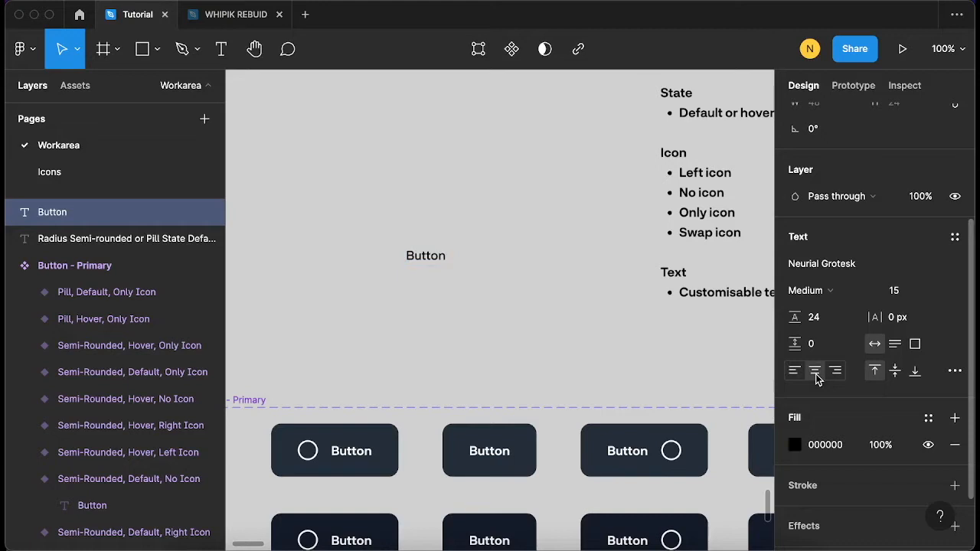
{"action": "scroll", "coordinate": [597, 325], "scroll_direction": "down", "scroll_amount": 2}
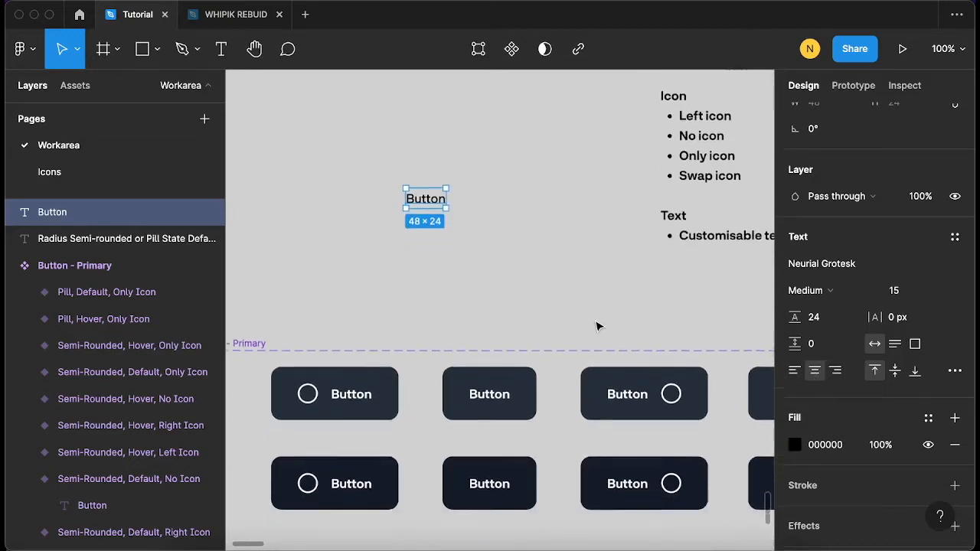
Set the Button text layer's horizontal alignment to left and wrap the layer in an auto layout frame
{"action": "left_click", "coordinate": [796, 372]}
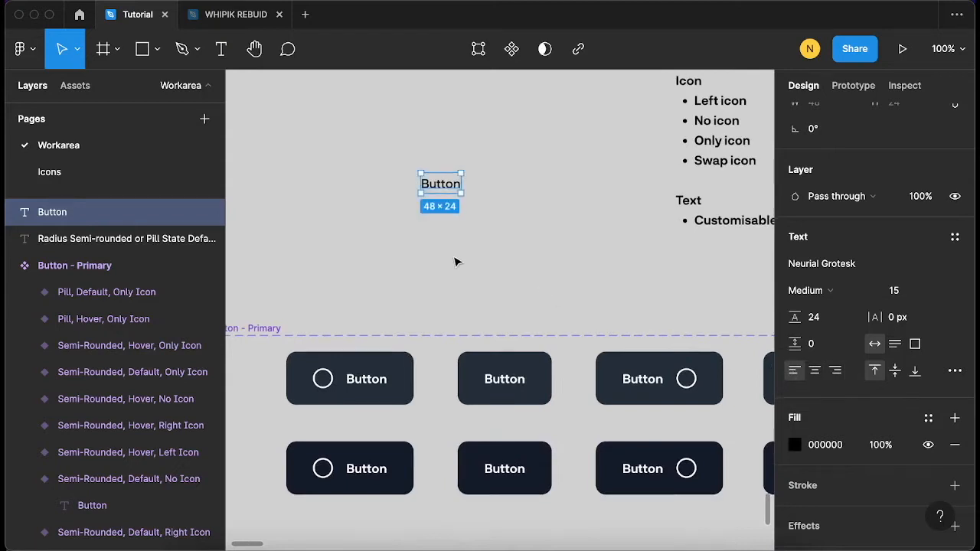
{"action": "scroll", "coordinate": [429, 257], "scroll_direction": "up", "scroll_amount": 2}
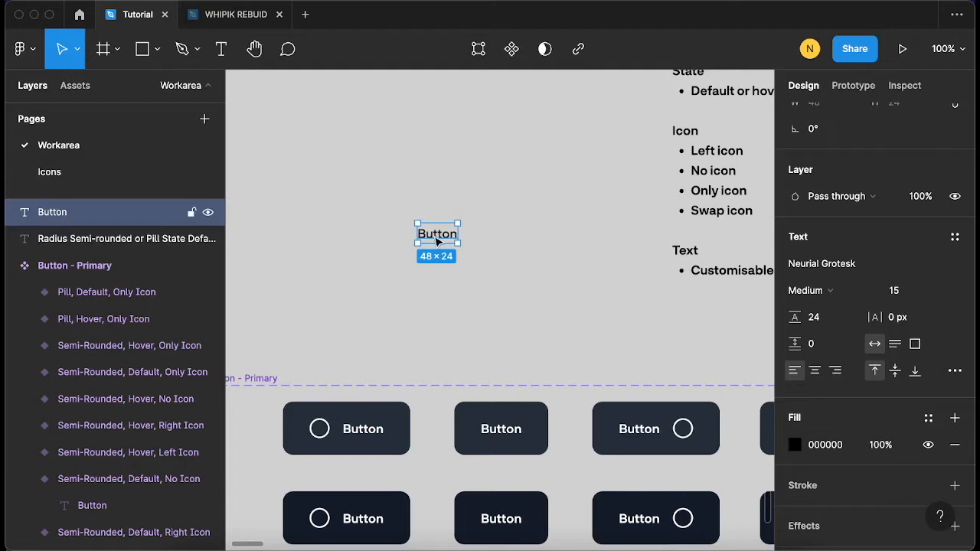
{"action": "key", "text": "shift+a"}
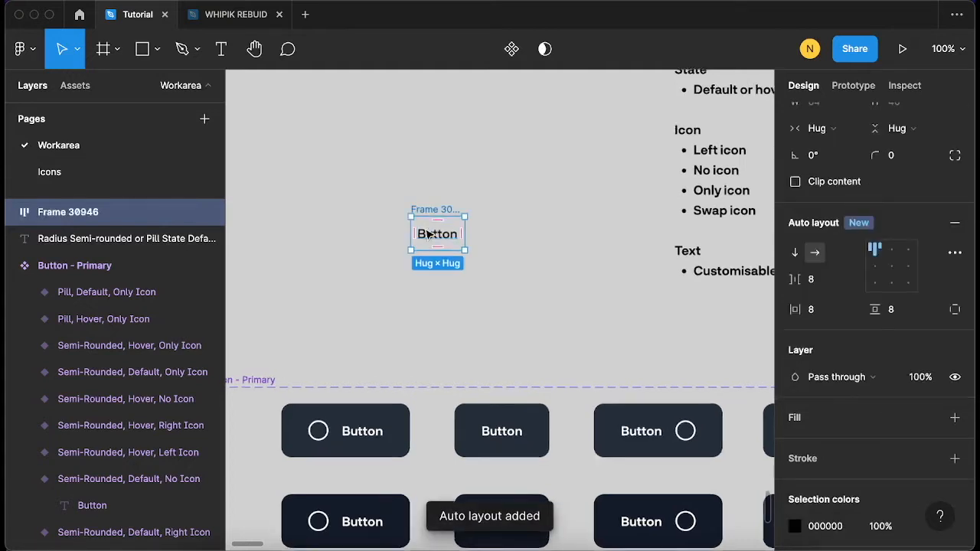
Rename the new auto layout frame around the Button text as "Button Secondary"
{"action": "scroll", "coordinate": [429, 236], "scroll_direction": "up", "scroll_amount": 3}
{"action": "scroll", "coordinate": [427, 232], "scroll_direction": "up", "scroll_amount": 1}
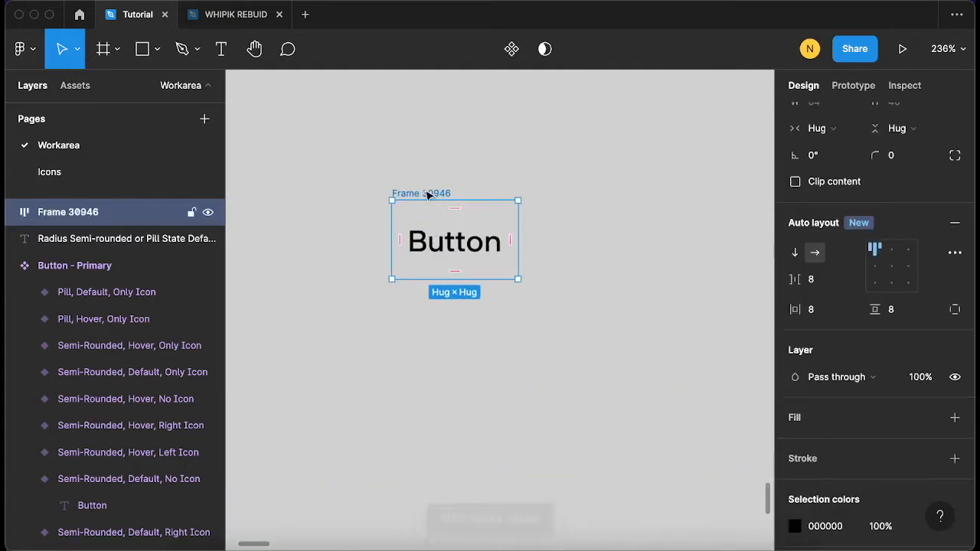
{"action": "scroll", "coordinate": [424, 190], "scroll_direction": "down", "scroll_amount": 1}
{"action": "scroll", "coordinate": [424, 190], "scroll_direction": "right", "scroll_amount": 1}
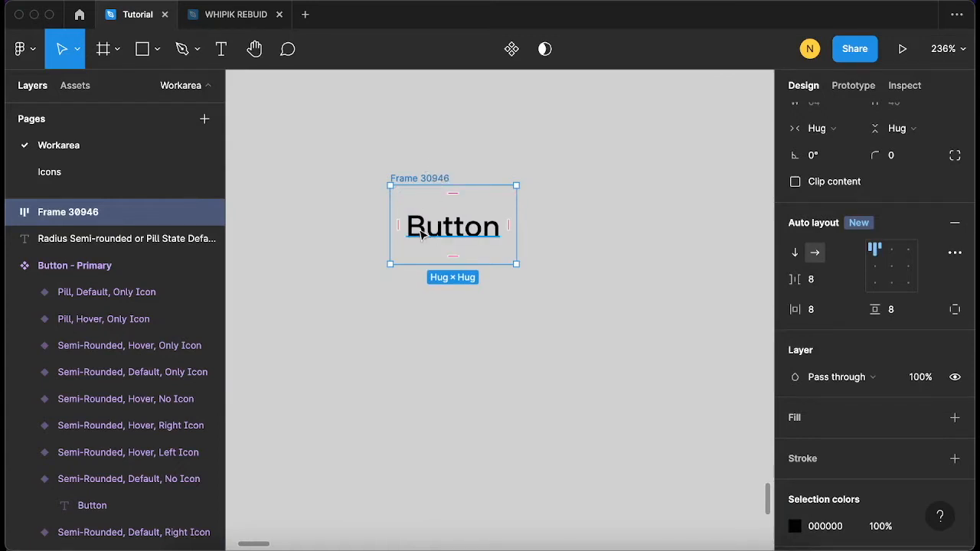
{"action": "double_click", "coordinate": [423, 178]}
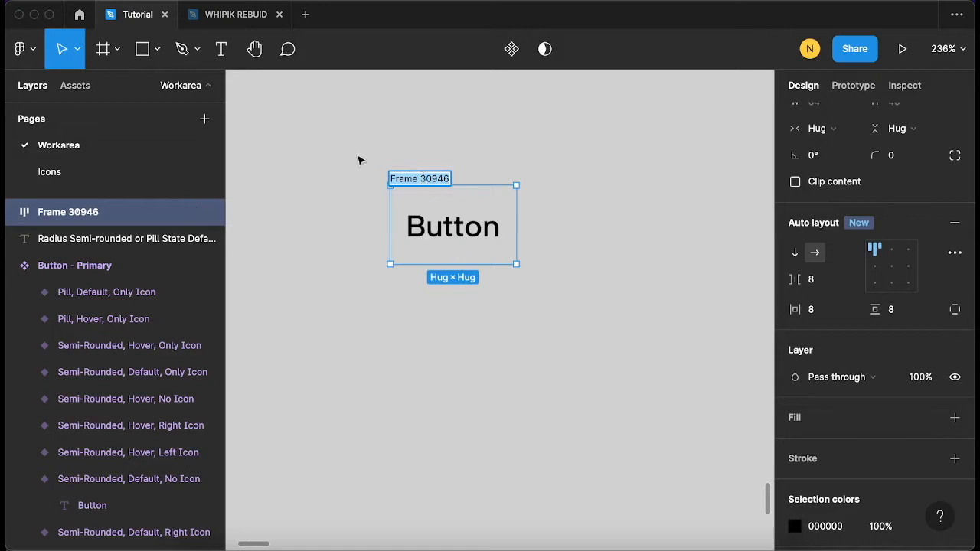
{"action": "left_click", "coordinate": [380, 173]}
{"action": "left_click", "coordinate": [70, 214]}
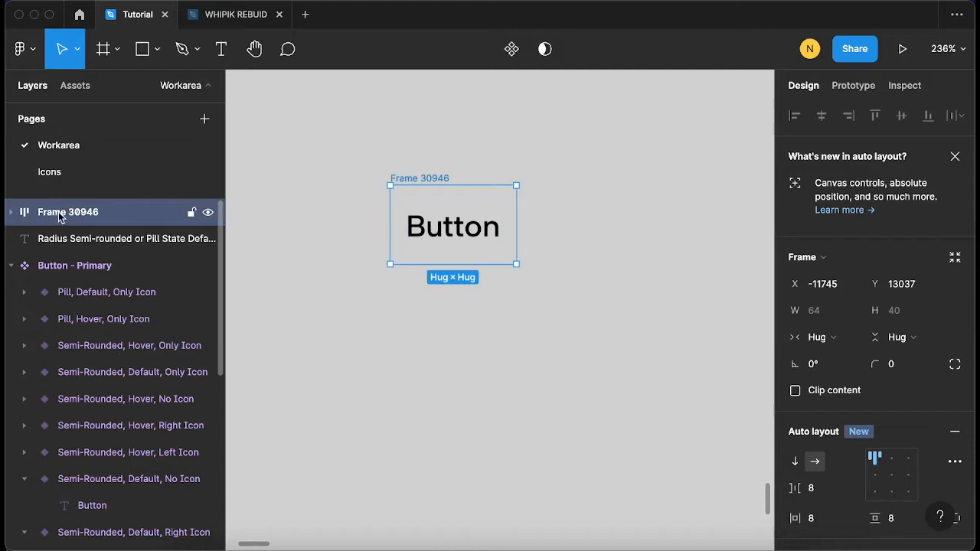
{"action": "right_click", "coordinate": [60, 218]}
{"action": "left_click", "coordinate": [55, 219]}
{"action": "double_click", "coordinate": [57, 217]}
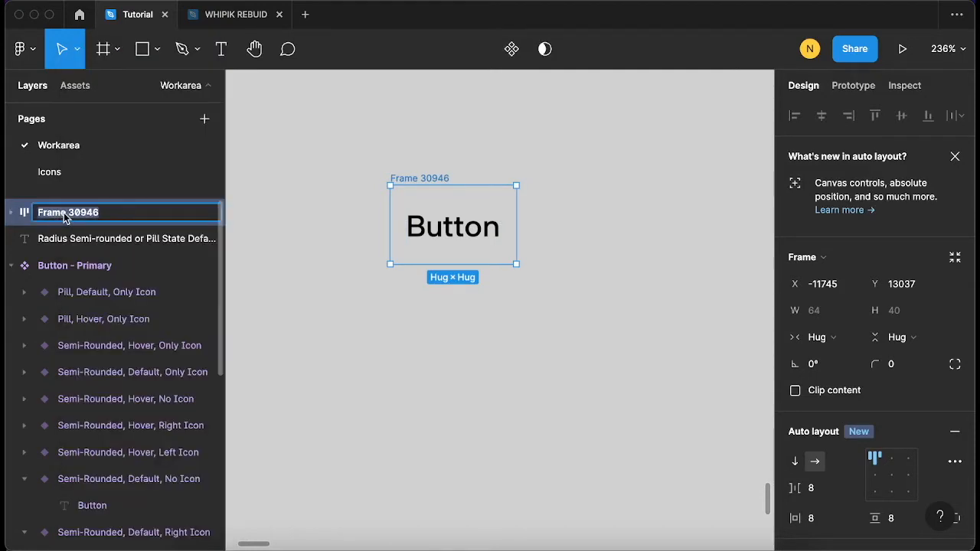
{"action": "type", "text": "Button Secondary"}
{"action": "key", "text": "Return"}
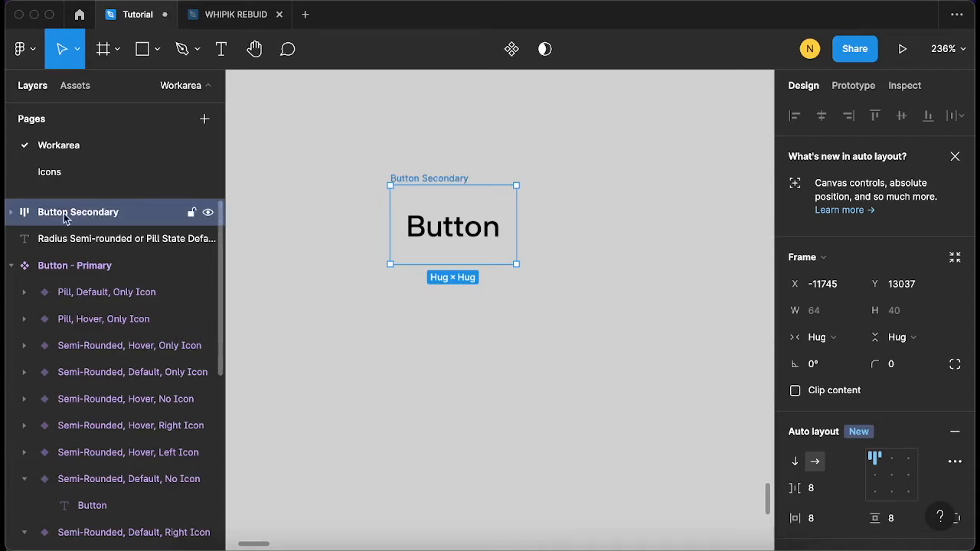
Move the Button Secondary frame slightly to the left on the canvas, to X -11760
{"action": "scroll", "coordinate": [391, 234], "scroll_direction": "down", "scroll_amount": 5}
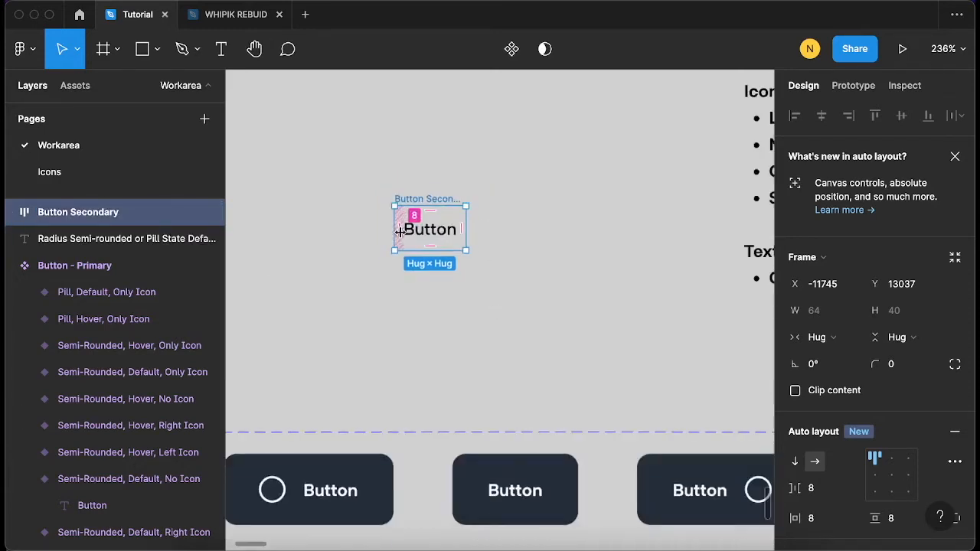
{"action": "scroll", "coordinate": [368, 245], "scroll_direction": "up", "scroll_amount": 3}
{"action": "scroll", "coordinate": [366, 244], "scroll_direction": "up", "scroll_amount": 2}
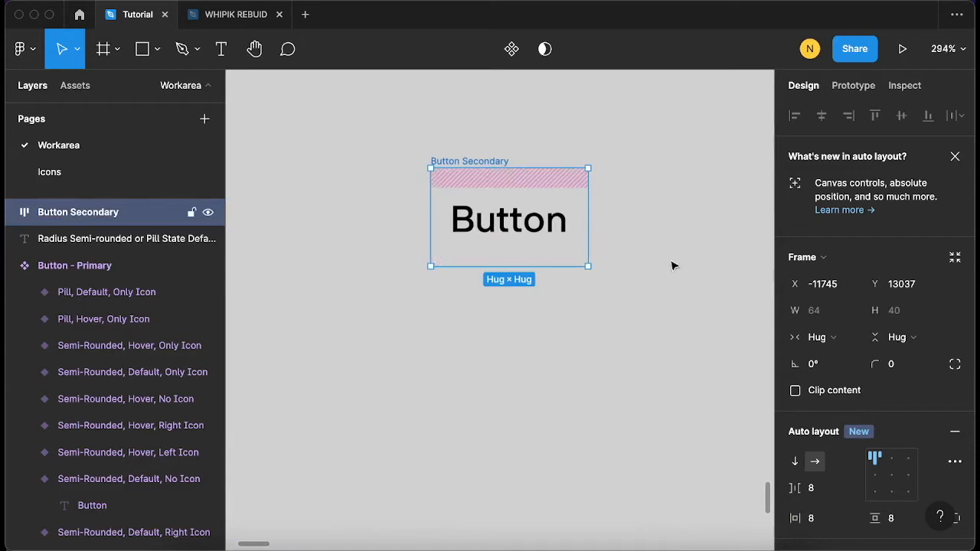
{"action": "left_click_drag", "start_coordinate": [484, 165], "coordinate": [445, 165]}
Set the Button Secondary frame's auto layout alignment to centre in both directions
{"action": "scroll", "coordinate": [868, 335], "scroll_direction": "down", "scroll_amount": 3}
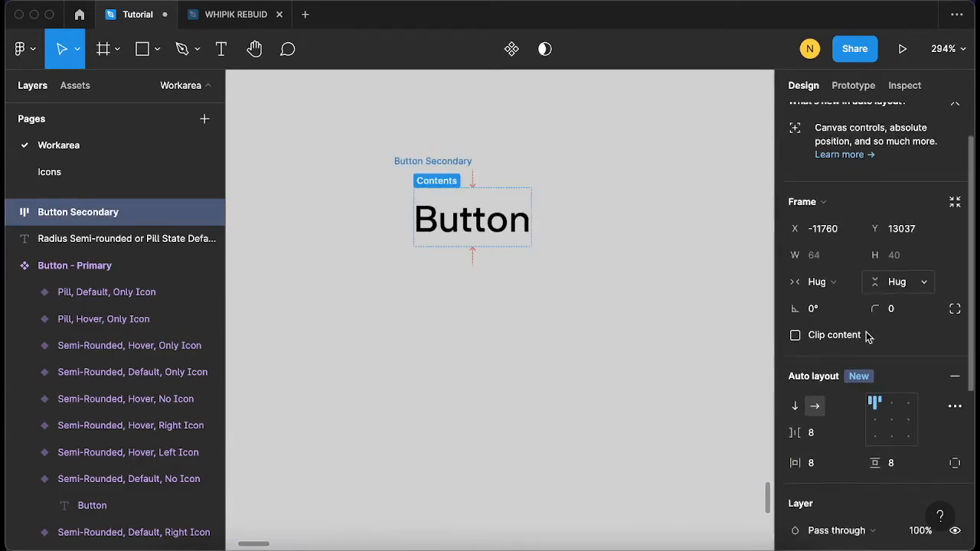
{"action": "scroll", "coordinate": [881, 368], "scroll_direction": "up", "scroll_amount": 1}
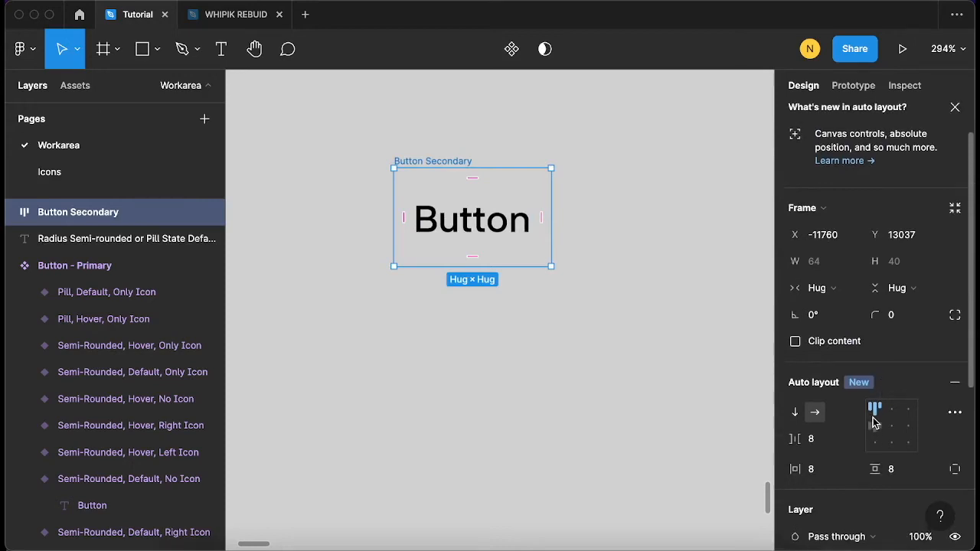
{"action": "scroll", "coordinate": [862, 394], "scroll_direction": "down", "scroll_amount": 2}
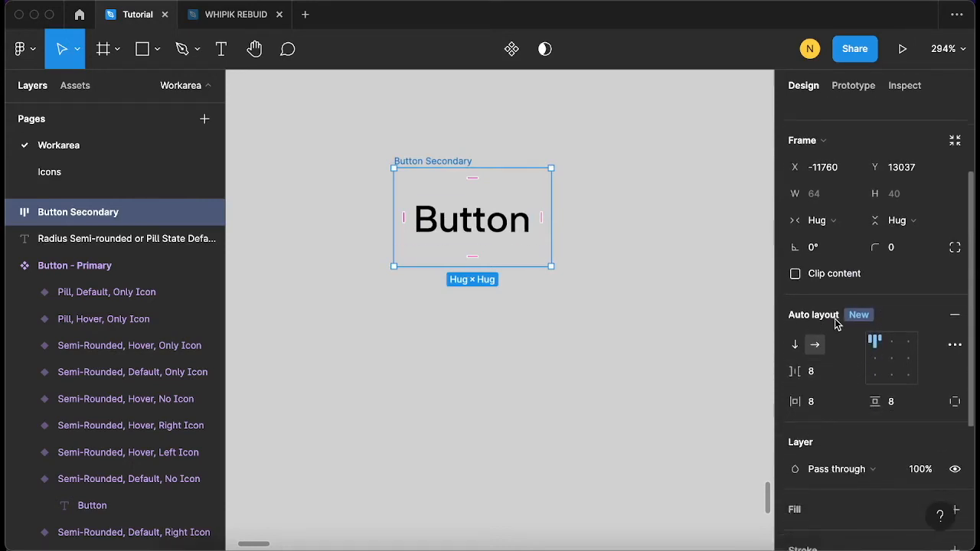
{"action": "scroll", "coordinate": [880, 367], "scroll_direction": "down", "scroll_amount": 1}
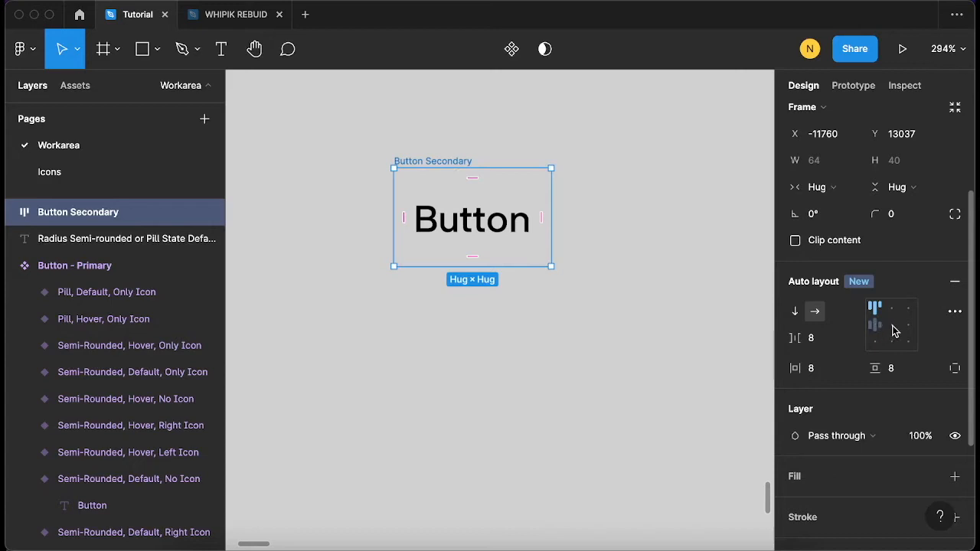
{"action": "left_click", "coordinate": [893, 327]}
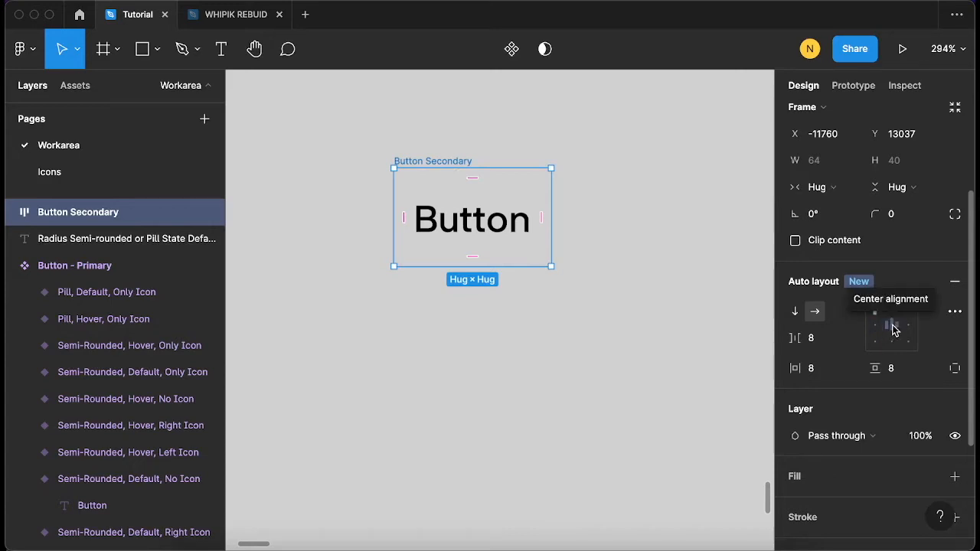
{"action": "left_click", "coordinate": [893, 328]}
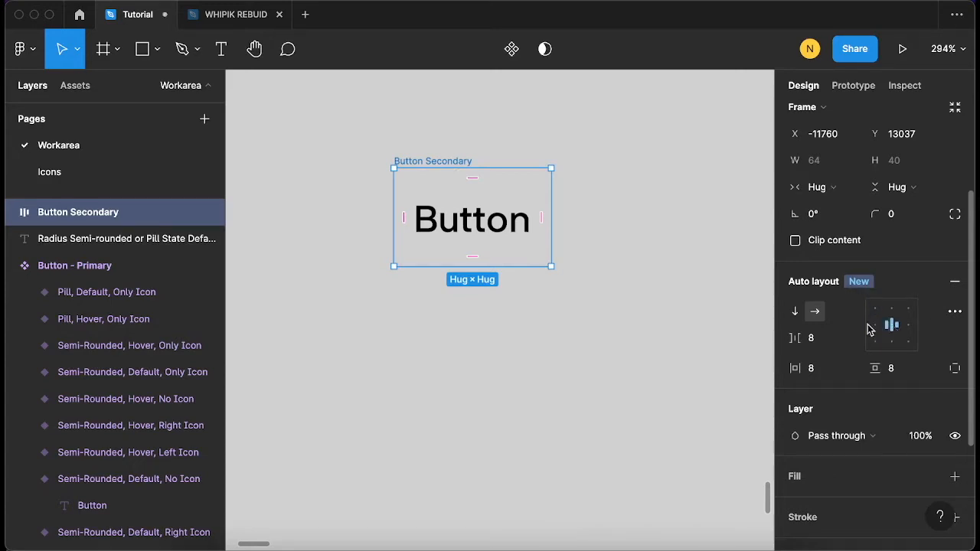
Try a horizontal padding of 24 on the Button Secondary auto layout frame
{"action": "left_click", "coordinate": [823, 372]}
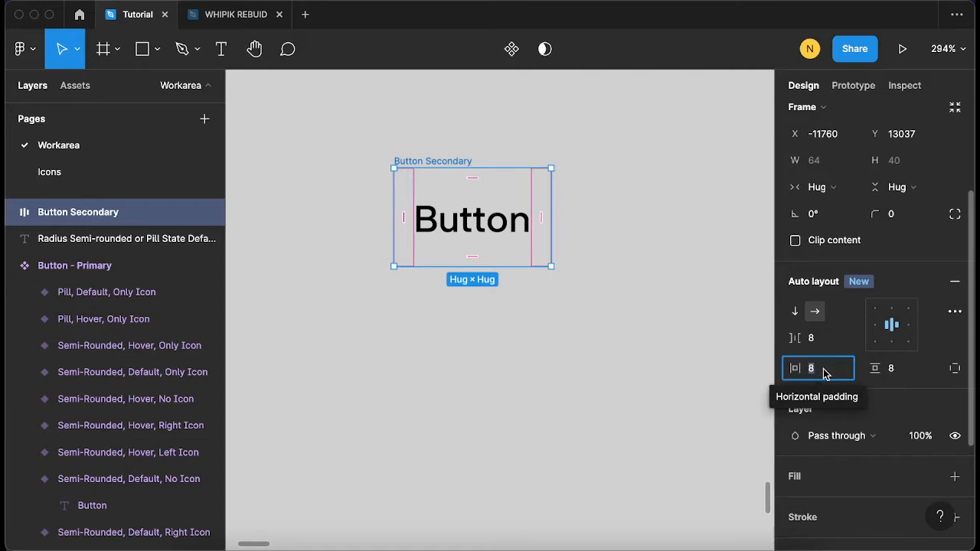
{"action": "type", "text": "24"}
{"action": "key", "text": "Return"}
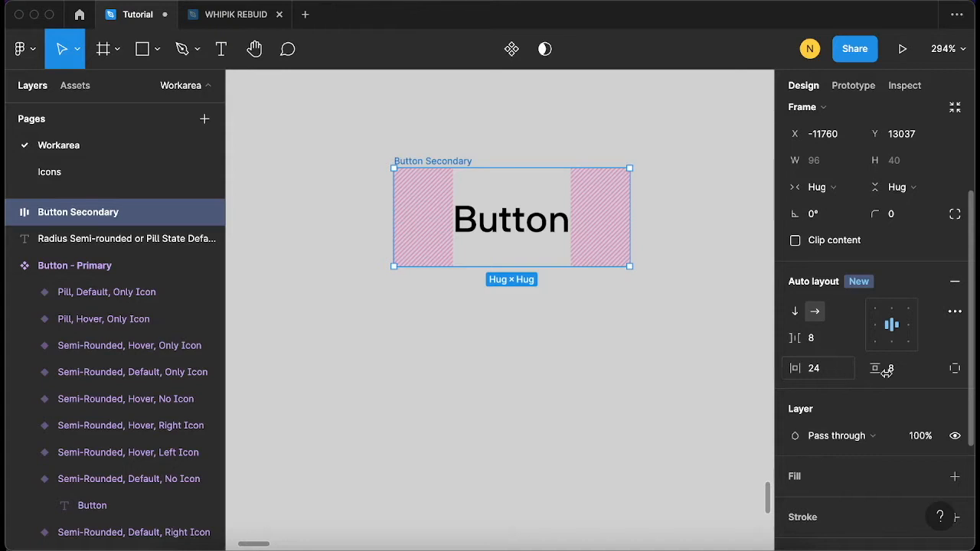
Set the Button Secondary frame's horizontal padding to 32 and its vertical padding to 24
{"action": "left_click", "coordinate": [829, 378]}
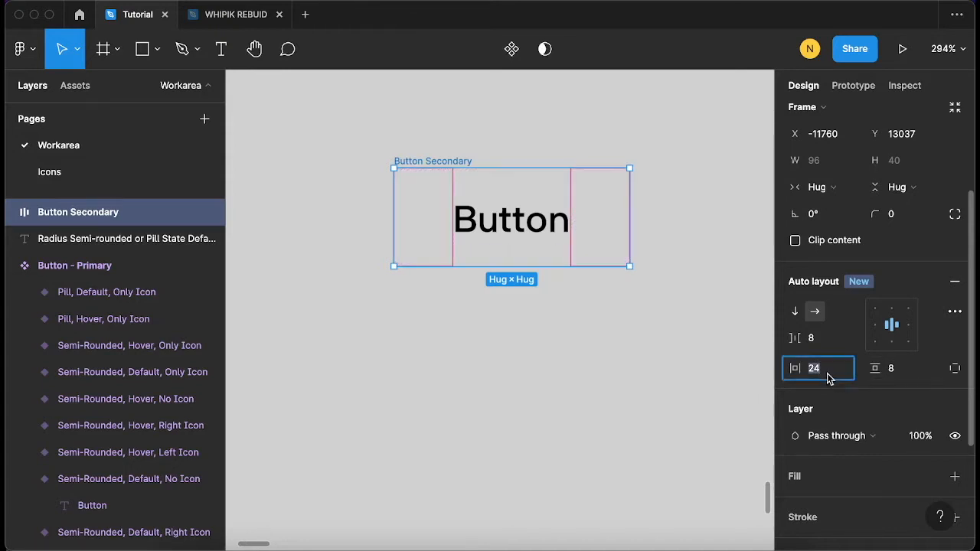
{"action": "type", "text": "32"}
{"action": "key", "text": "Return"}
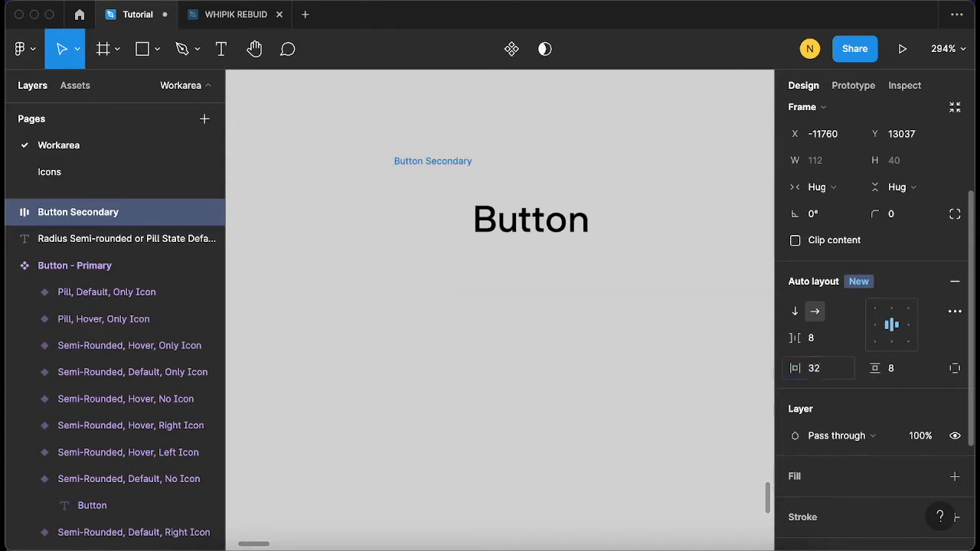
{"action": "left_click", "coordinate": [897, 371]}
{"action": "type", "text": "24"}
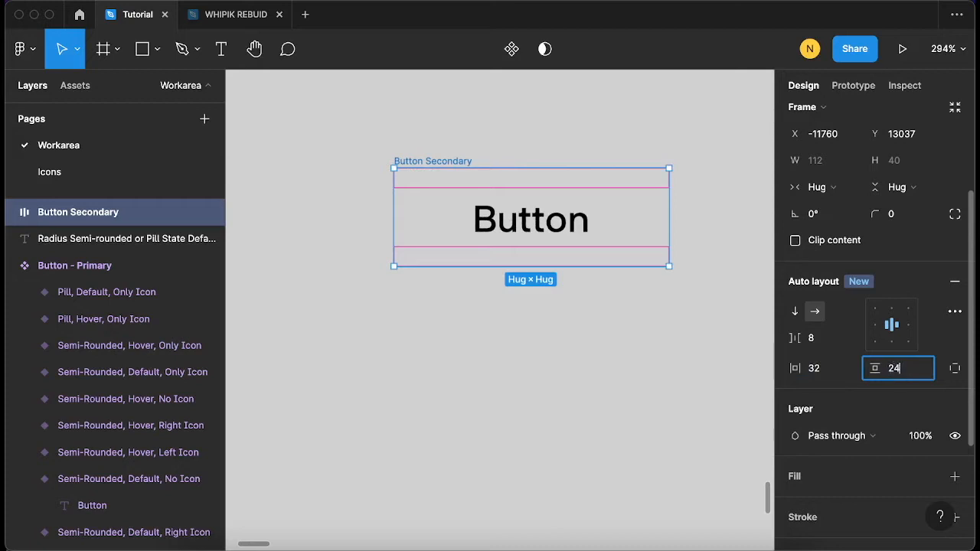
{"action": "key", "text": "Return"}
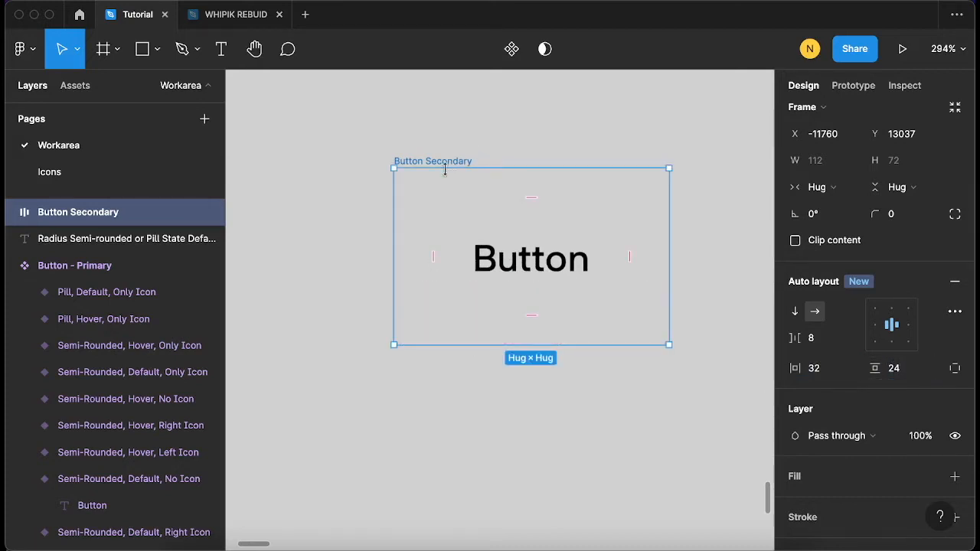
Set the spacing between items in the Button Secondary auto layout frame to 16
{"action": "scroll", "coordinate": [436, 249], "scroll_direction": "down", "scroll_amount": 5}
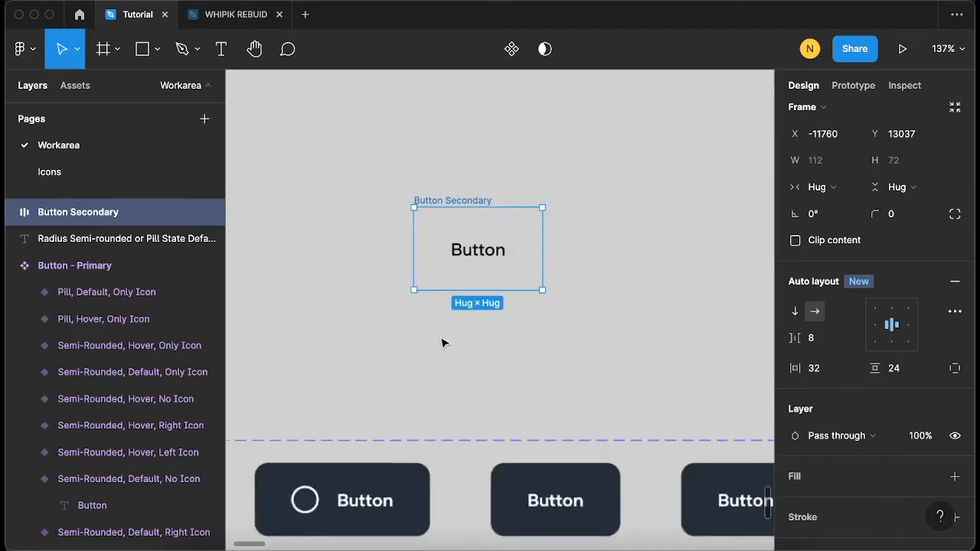
{"action": "scroll", "coordinate": [442, 342], "scroll_direction": "down", "scroll_amount": 2}
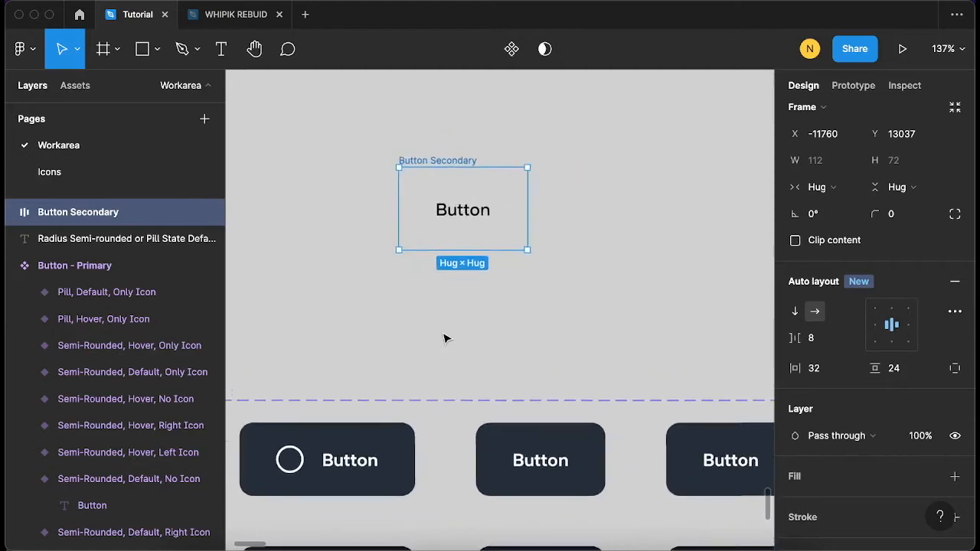
{"action": "left_click", "coordinate": [816, 346]}
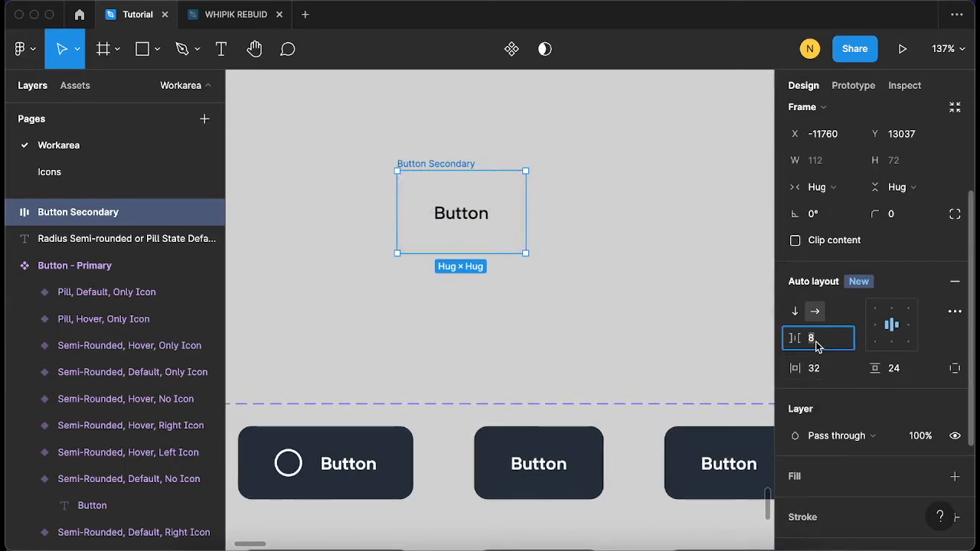
{"action": "type", "text": "1"}
{"action": "key", "text": "Return"}
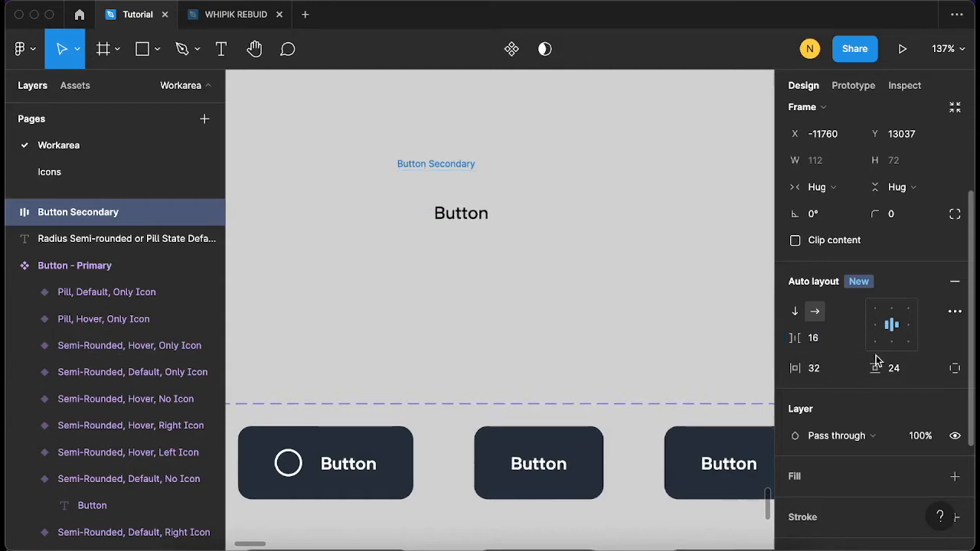
Duplicate the Button text inside the Button Secondary frame to demonstrate the spacing between items
{"action": "double_click", "coordinate": [462, 220]}
{"action": "key", "text": "super+d"}
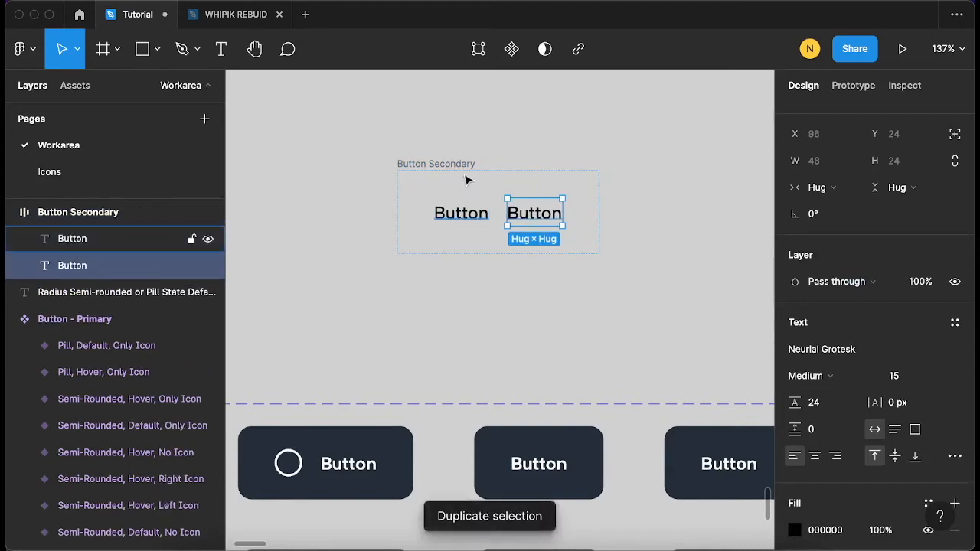
{"action": "key", "text": "Escape"}
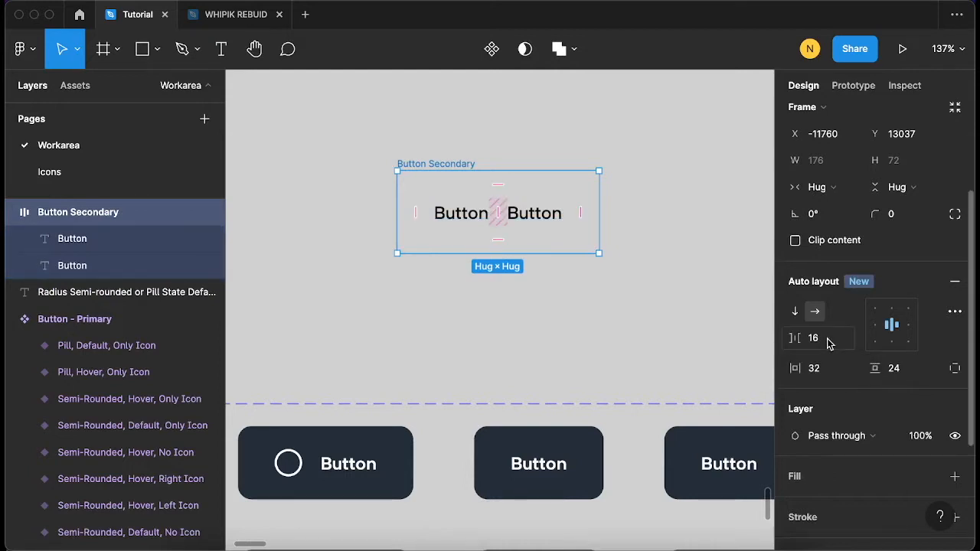
Remove the duplicated Button text from the Button Secondary frame
{"action": "left_click", "coordinate": [526, 215]}
{"action": "double_click", "coordinate": [526, 215]}
{"action": "key", "text": "BackSpace"}
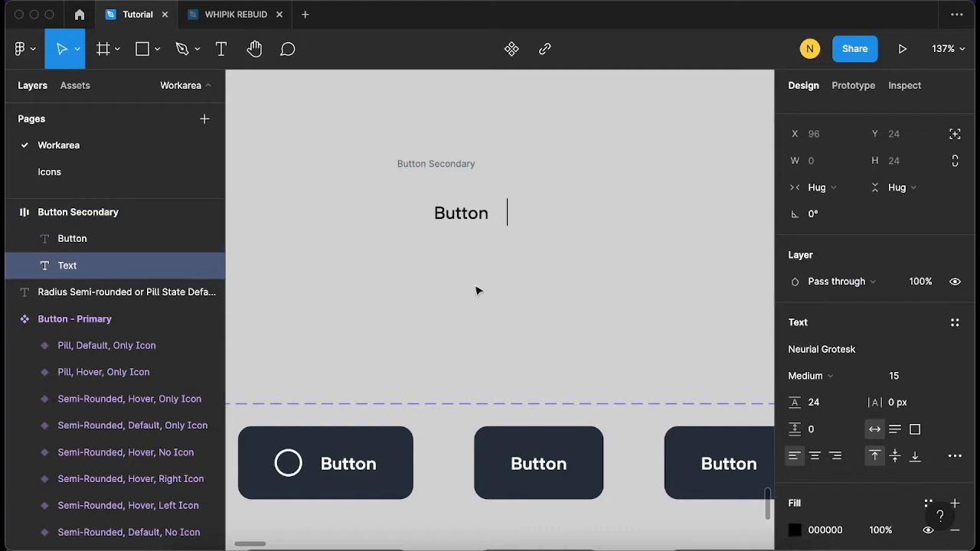
{"action": "left_click", "coordinate": [462, 165]}
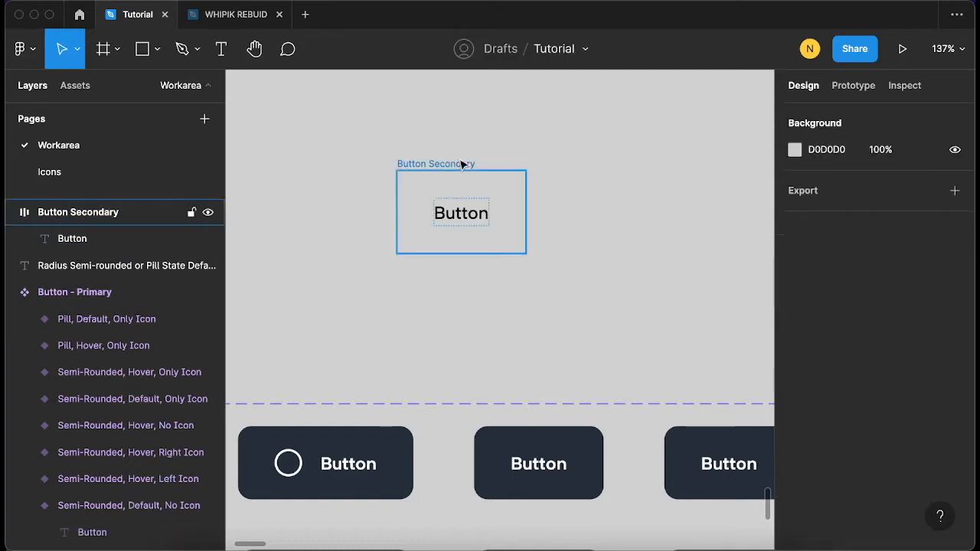
{"action": "left_click", "coordinate": [506, 228]}
{"action": "left_click", "coordinate": [484, 216]}
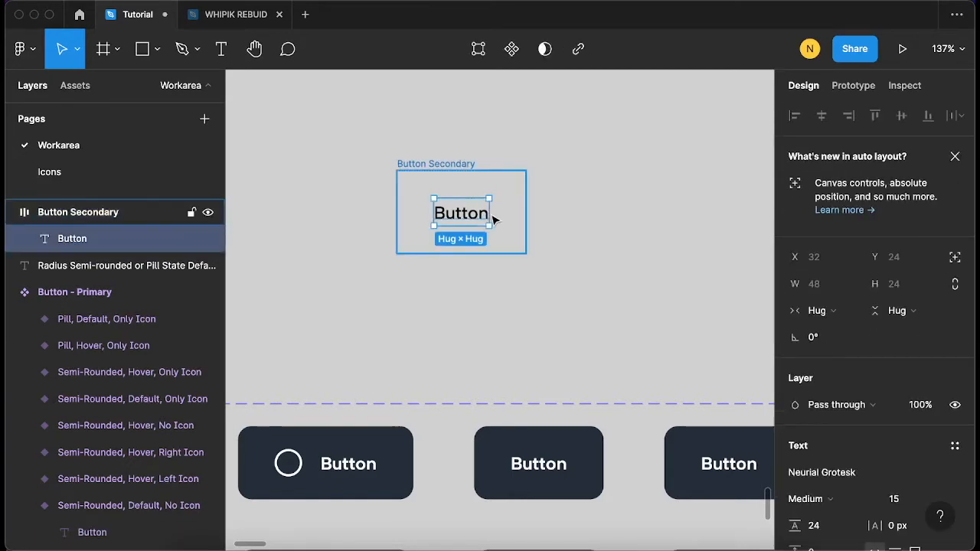
{"action": "left_click", "coordinate": [548, 278]}
{"action": "scroll", "coordinate": [549, 279], "scroll_direction": "down", "scroll_amount": 3}
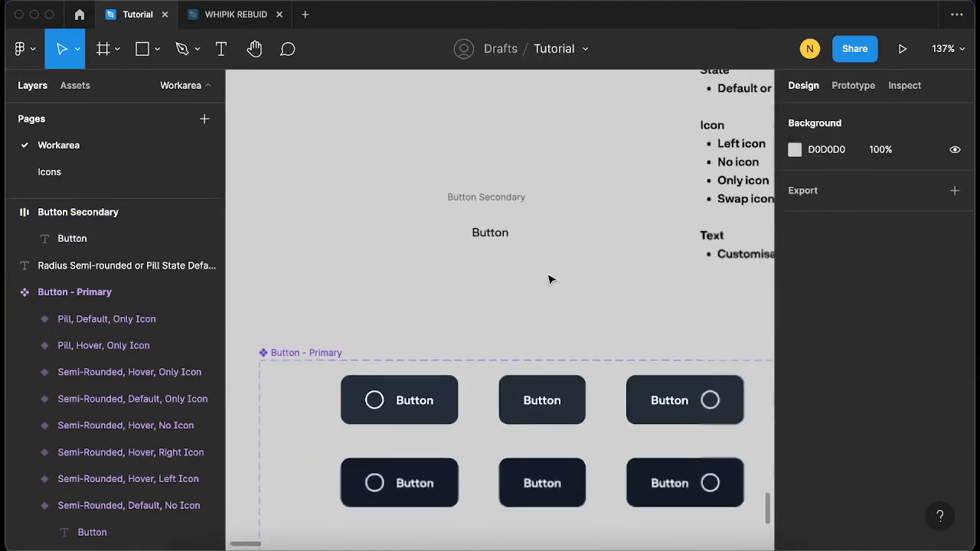
{"action": "scroll", "coordinate": [528, 273], "scroll_direction": "down", "scroll_amount": 1}
{"action": "scroll", "coordinate": [527, 274], "scroll_direction": "right", "scroll_amount": 1}
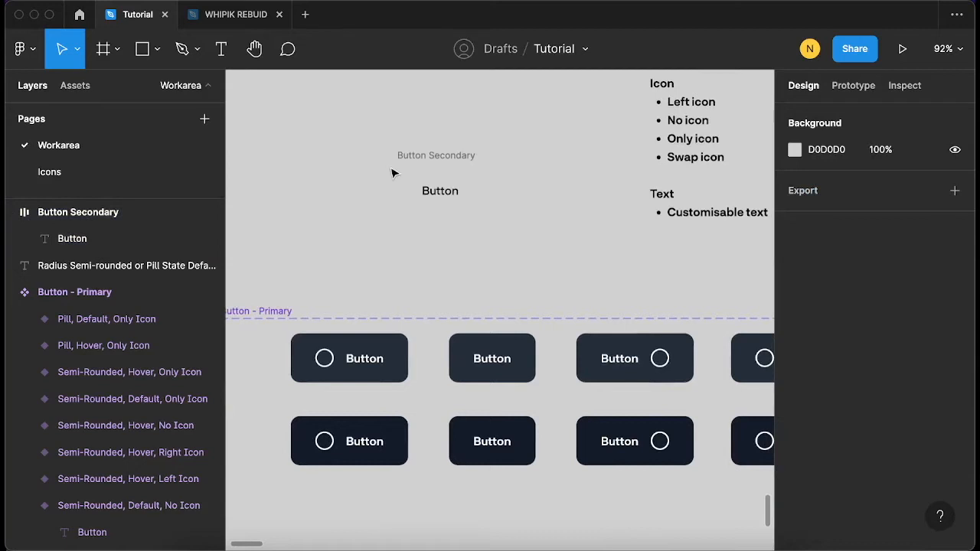
{"action": "scroll", "coordinate": [394, 171], "scroll_direction": "up", "scroll_amount": 5}
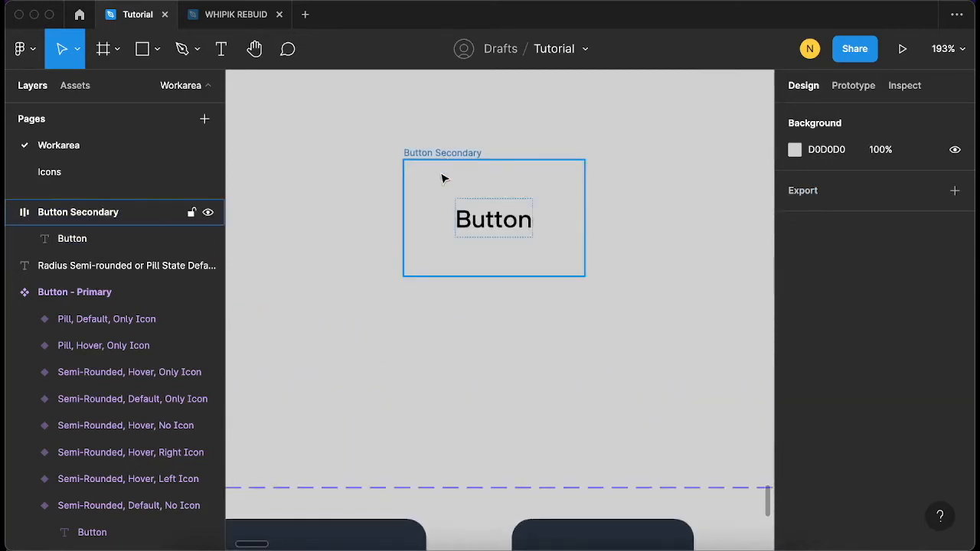
Add a fill to the Button Secondary frame
{"action": "left_click", "coordinate": [450, 268]}
{"action": "scroll", "coordinate": [460, 253], "scroll_direction": "down", "scroll_amount": 3}
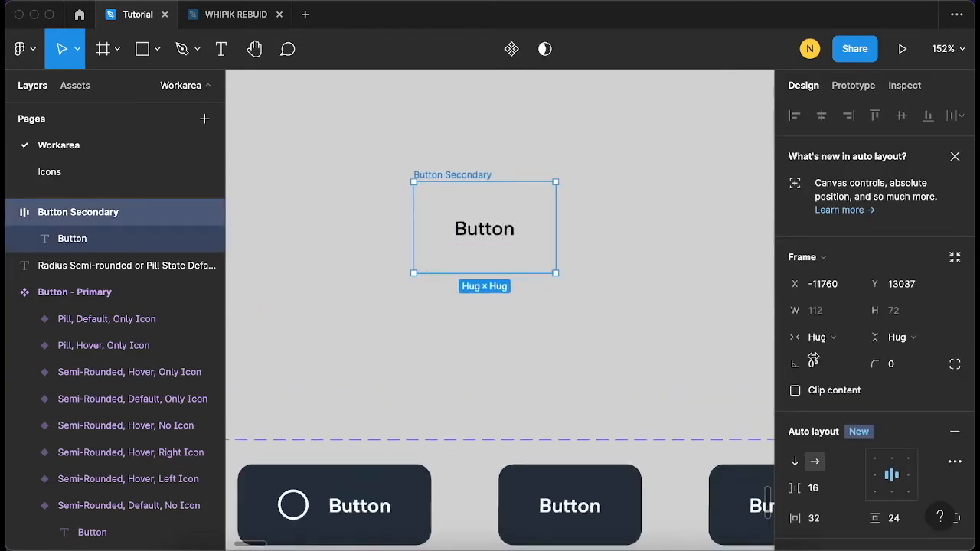
{"action": "scroll", "coordinate": [892, 371], "scroll_direction": "down", "scroll_amount": 2}
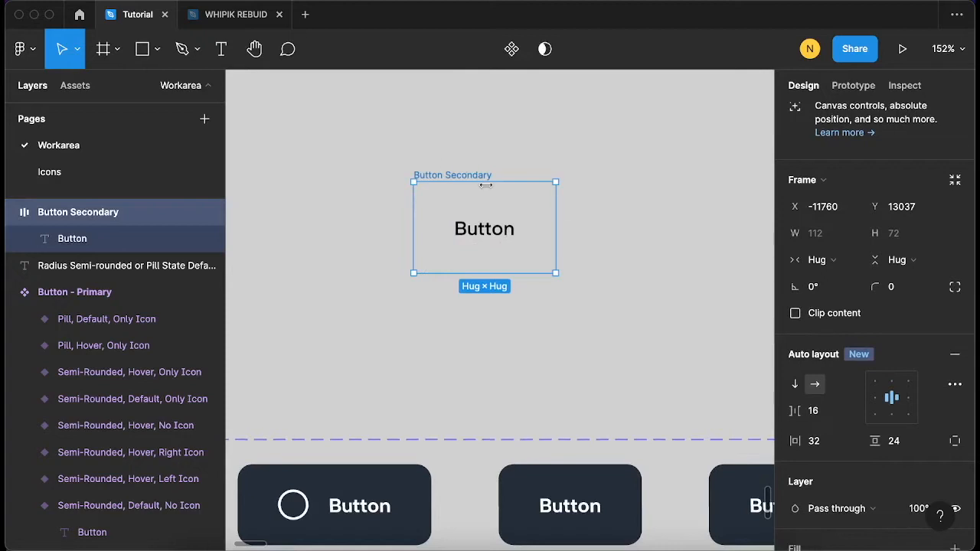
{"action": "scroll", "coordinate": [862, 357], "scroll_direction": "down", "scroll_amount": 2}
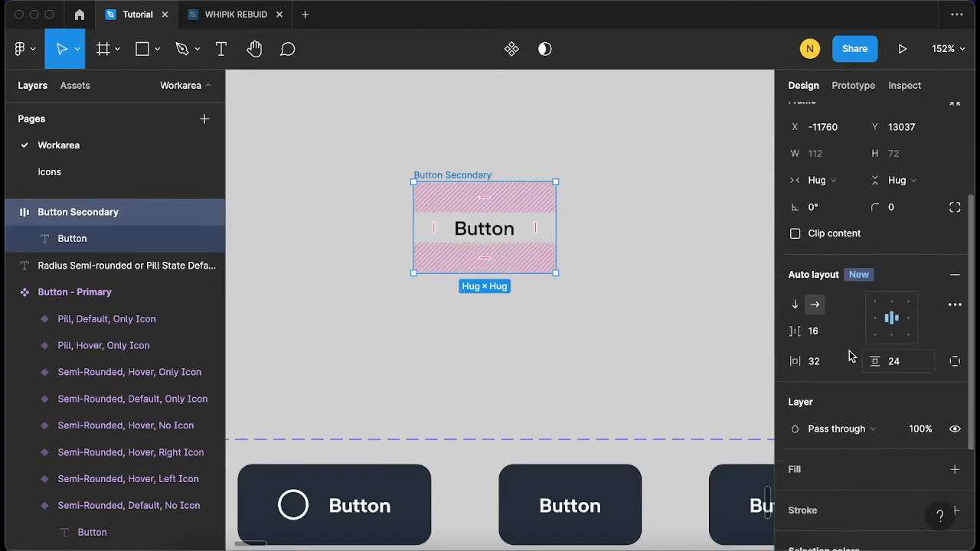
{"action": "scroll", "coordinate": [819, 353], "scroll_direction": "down", "scroll_amount": 2}
{"action": "scroll", "coordinate": [889, 387], "scroll_direction": "down", "scroll_amount": 2}
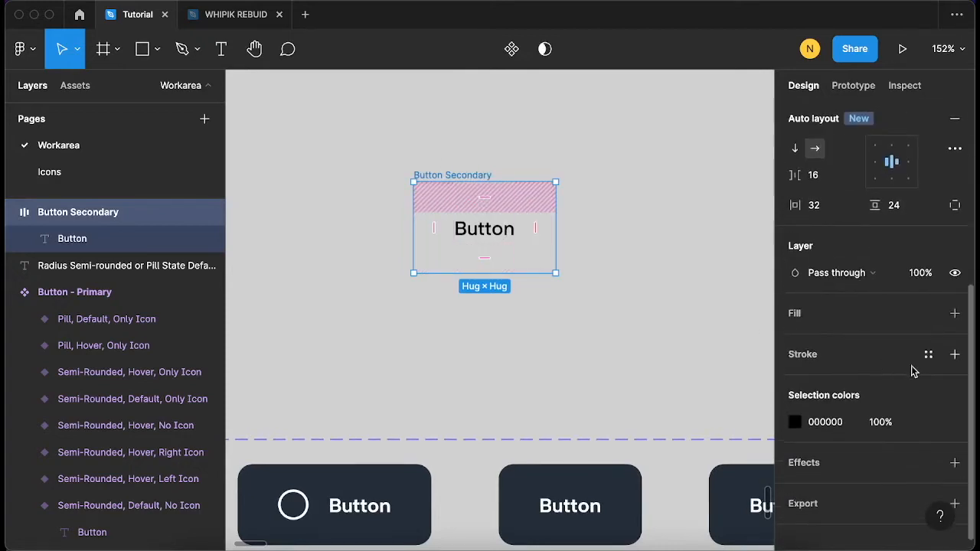
{"action": "scroll", "coordinate": [949, 317], "scroll_direction": "down", "scroll_amount": 1}
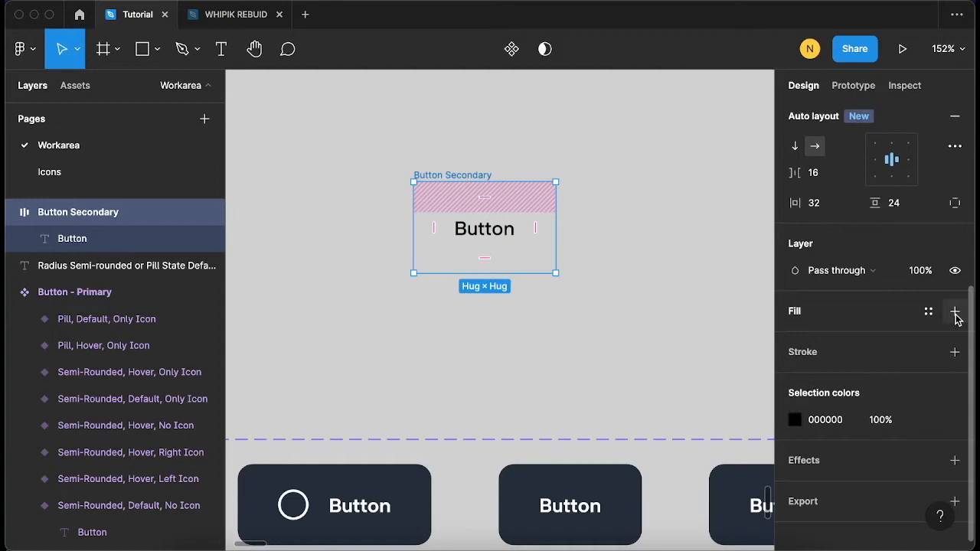
{"action": "left_click", "coordinate": [955, 312]}
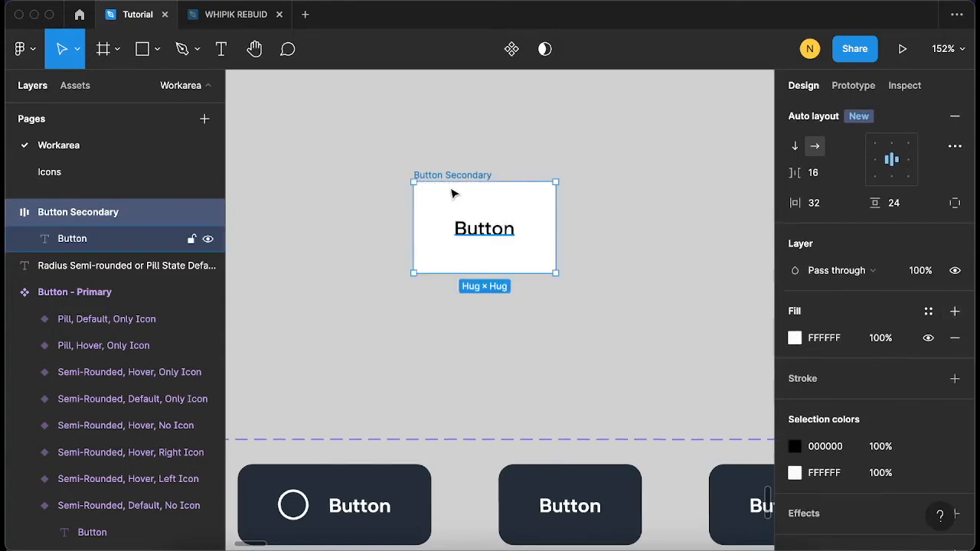
Change the Button Secondary frame's fill to the dark purple 3E0EA4
{"action": "scroll", "coordinate": [455, 192], "scroll_direction": "down", "scroll_amount": 1}
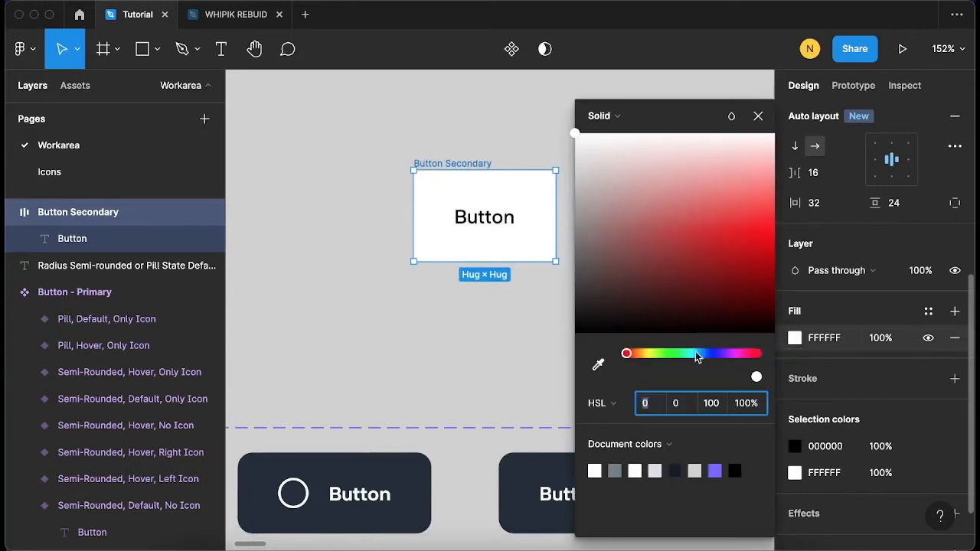
{"action": "left_click", "coordinate": [705, 355]}
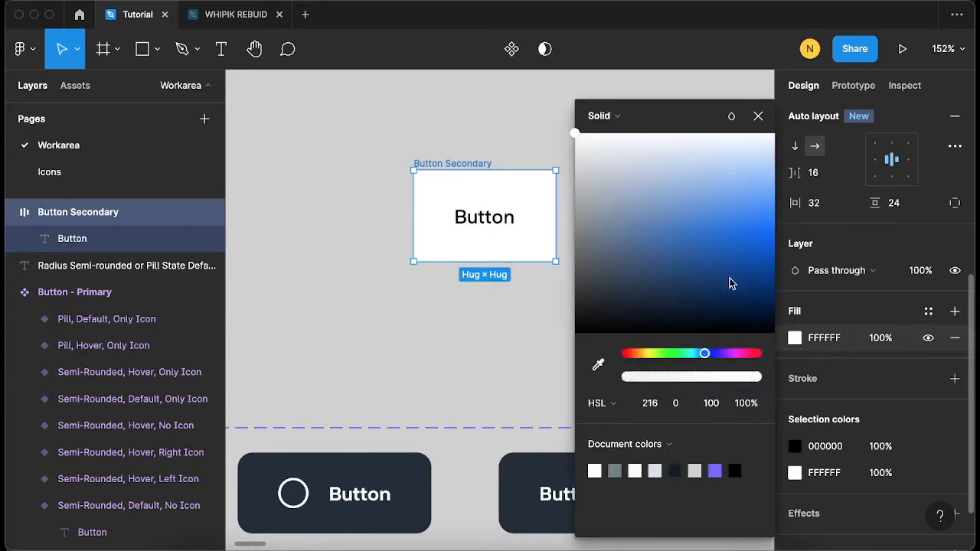
{"action": "left_click", "coordinate": [698, 355]}
{"action": "mouse_move", "coordinate": [709, 359]}
{"action": "left_mouse_down"}
{"action": "mouse_move", "coordinate": [730, 354]}
{"action": "mouse_move", "coordinate": [720, 355]}
{"action": "left_mouse_up"}
{"action": "mouse_move", "coordinate": [729, 270]}
{"action": "left_mouse_down"}
{"action": "mouse_move", "coordinate": [755, 256]}
{"action": "mouse_move", "coordinate": [745, 269]}
{"action": "left_mouse_up"}
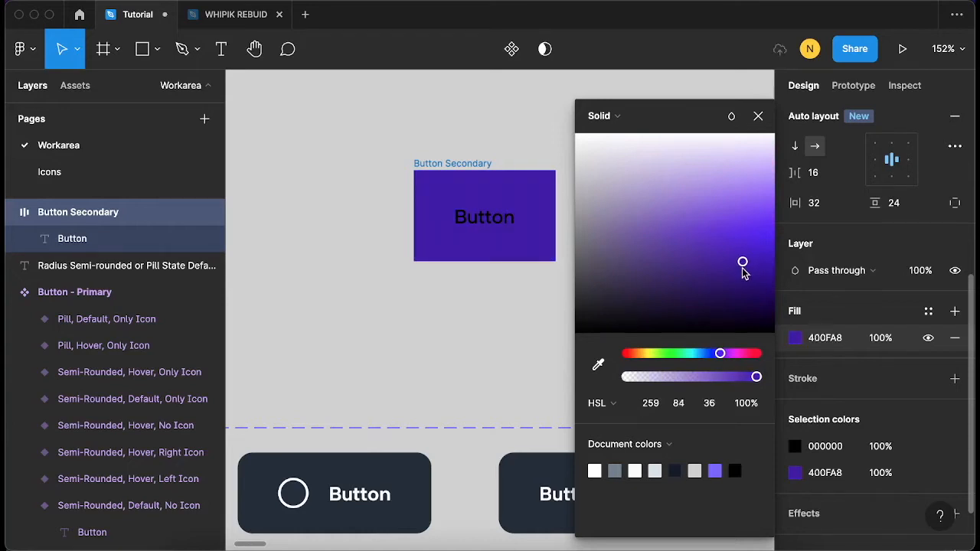
{"action": "left_click", "coordinate": [757, 116]}
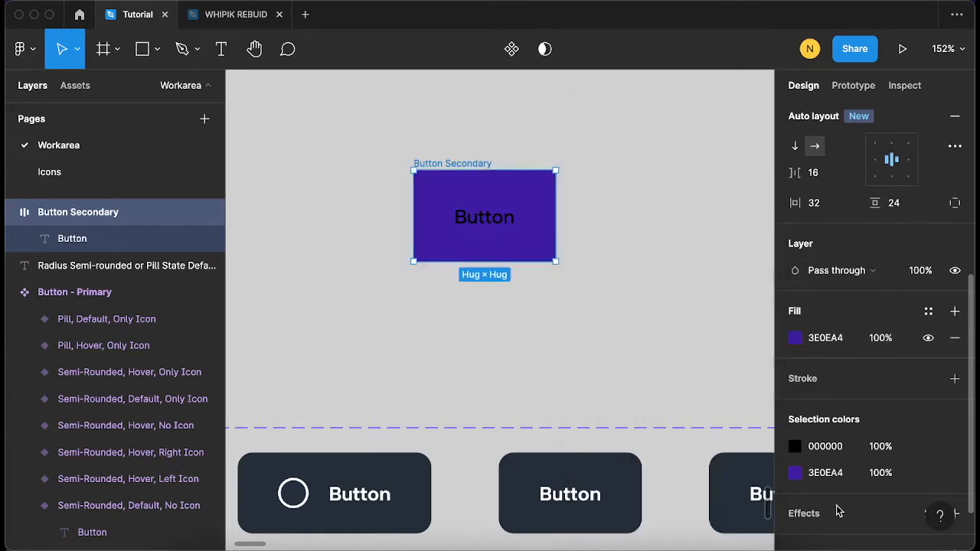
Change the Button label's black color to white, FFFFFF
{"action": "left_click", "coordinate": [795, 447]}
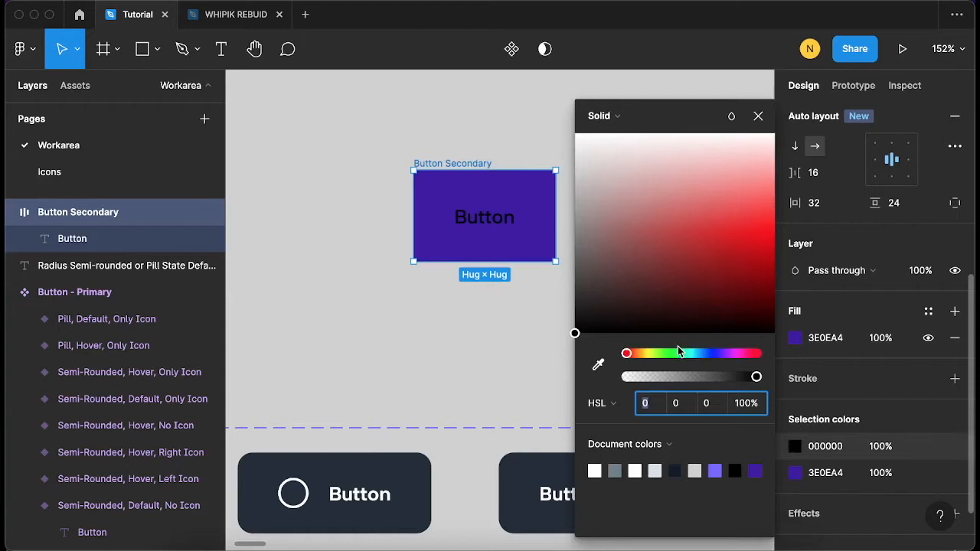
{"action": "mouse_move", "coordinate": [586, 154]}
{"action": "left_mouse_down"}
{"action": "mouse_move", "coordinate": [559, 114]}
{"action": "mouse_move", "coordinate": [545, 114]}
{"action": "left_mouse_up"}
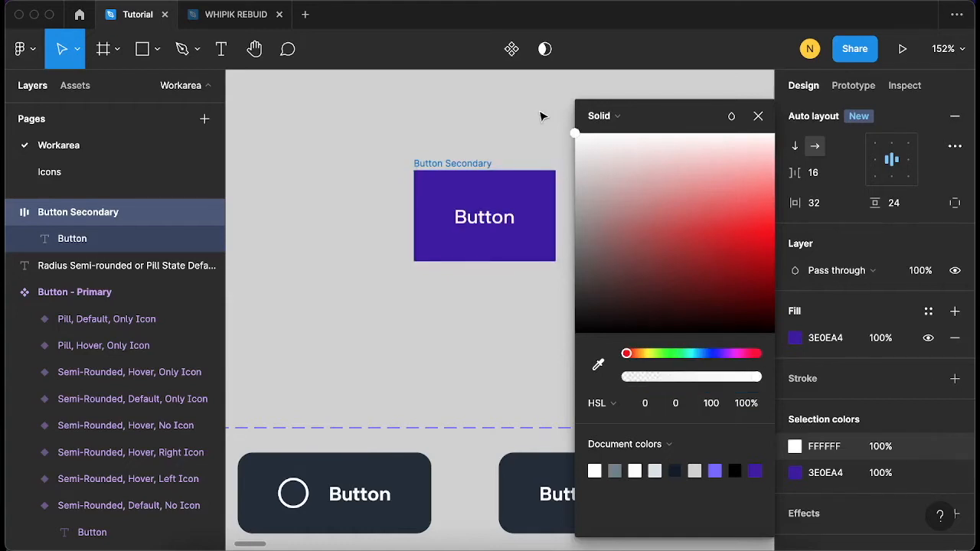
{"action": "mouse_move", "coordinate": [588, 145]}
{"action": "left_mouse_down"}
{"action": "mouse_move", "coordinate": [540, 105]}
{"action": "mouse_move", "coordinate": [611, 94]}
{"action": "left_mouse_up"}
{"action": "left_click", "coordinate": [758, 119]}
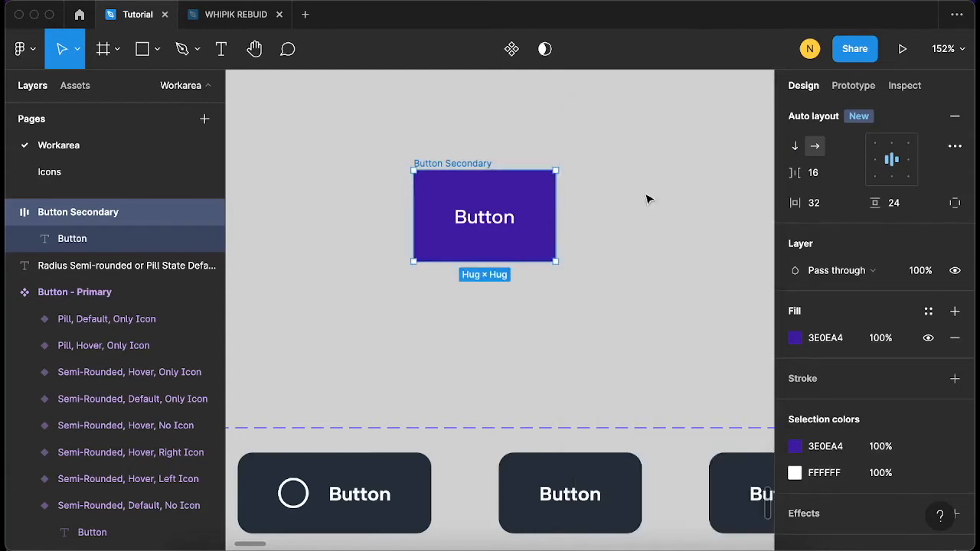
Set the Button Secondary frame's corner radius to 12
{"action": "scroll", "coordinate": [598, 328], "scroll_direction": "down", "scroll_amount": 3}
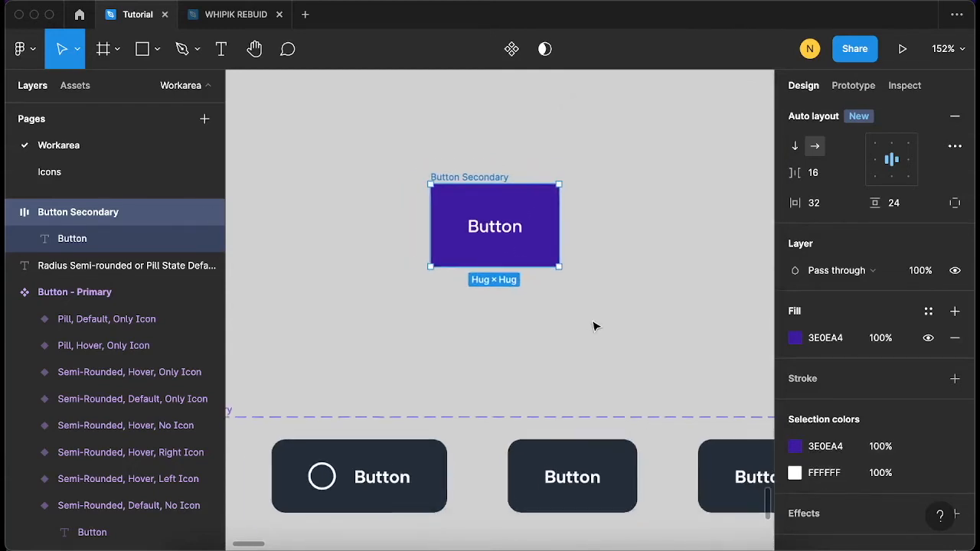
{"action": "scroll", "coordinate": [892, 203], "scroll_direction": "up", "scroll_amount": 3}
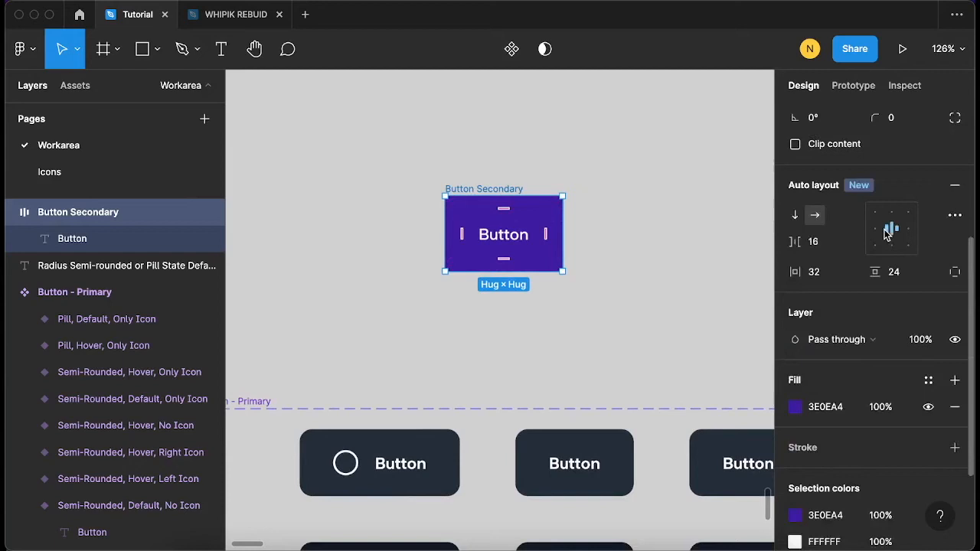
{"action": "scroll", "coordinate": [899, 172], "scroll_direction": "up", "scroll_amount": 1}
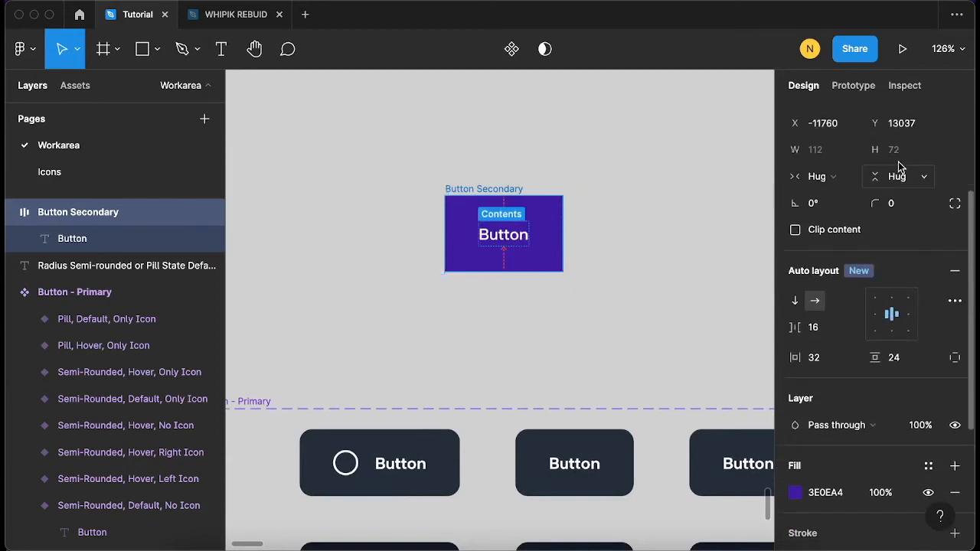
{"action": "left_click", "coordinate": [900, 206]}
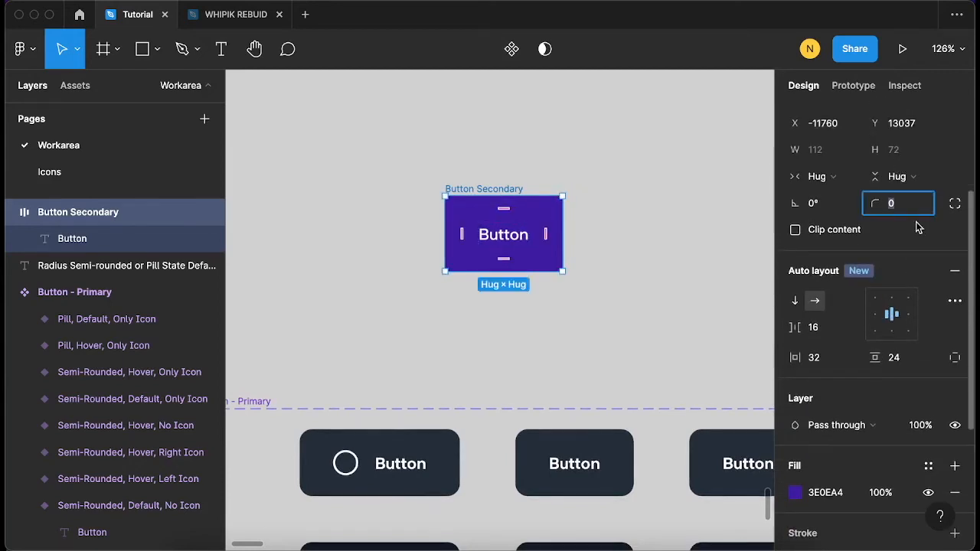
{"action": "type", "text": "12"}
{"action": "key", "text": "Return"}
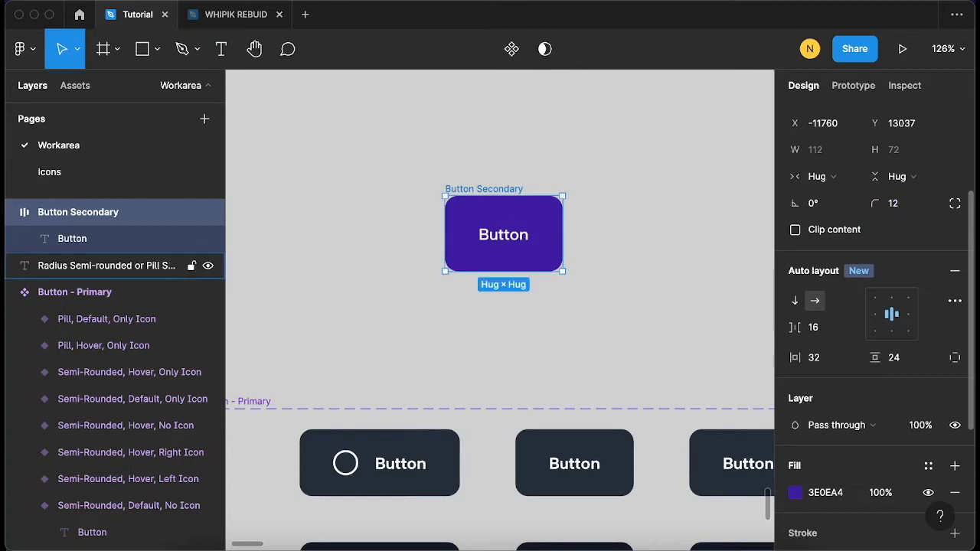
{"action": "left_click", "coordinate": [465, 284]}
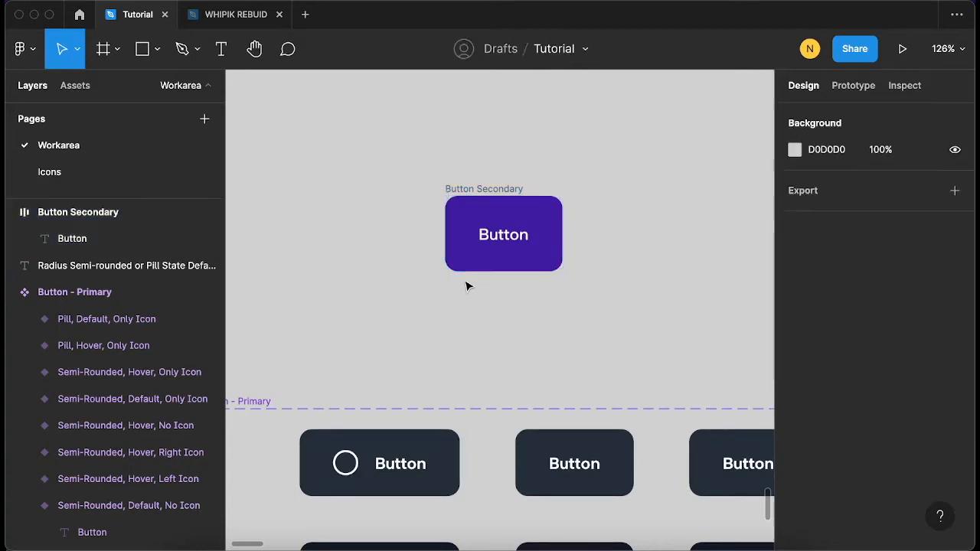
{"action": "scroll", "coordinate": [465, 285], "scroll_direction": "up", "scroll_amount": 5}
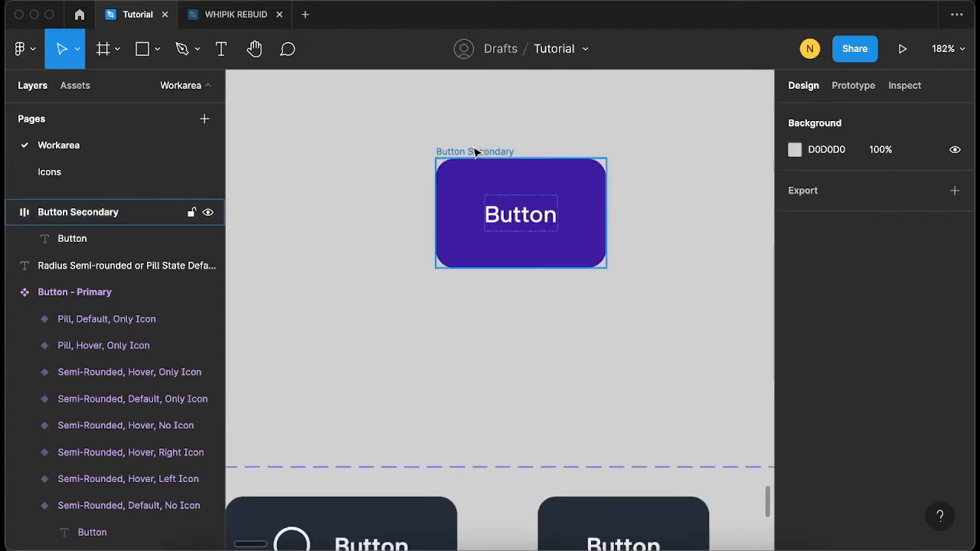
{"action": "left_click", "coordinate": [539, 201]}
{"action": "scroll", "coordinate": [533, 203], "scroll_direction": "down", "scroll_amount": 3}
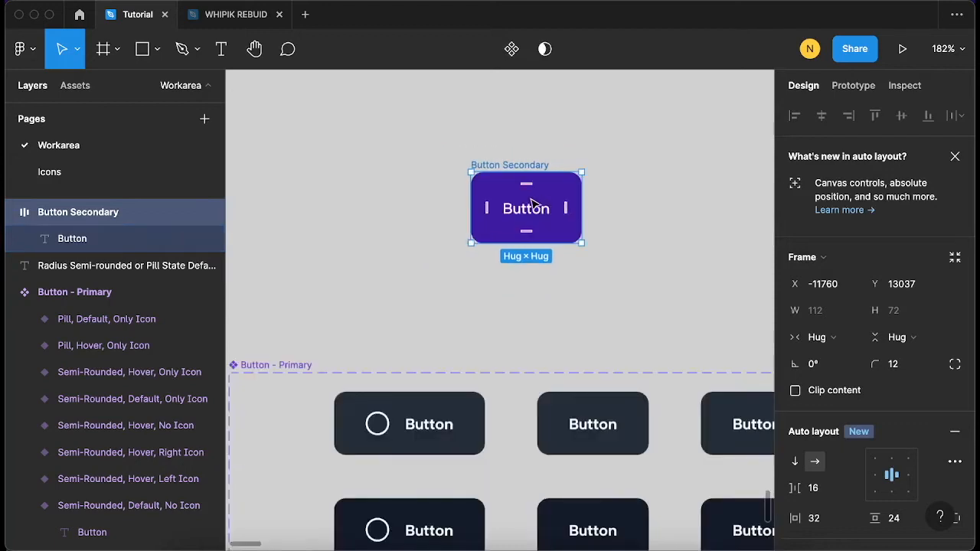
{"action": "left_click", "coordinate": [344, 226]}
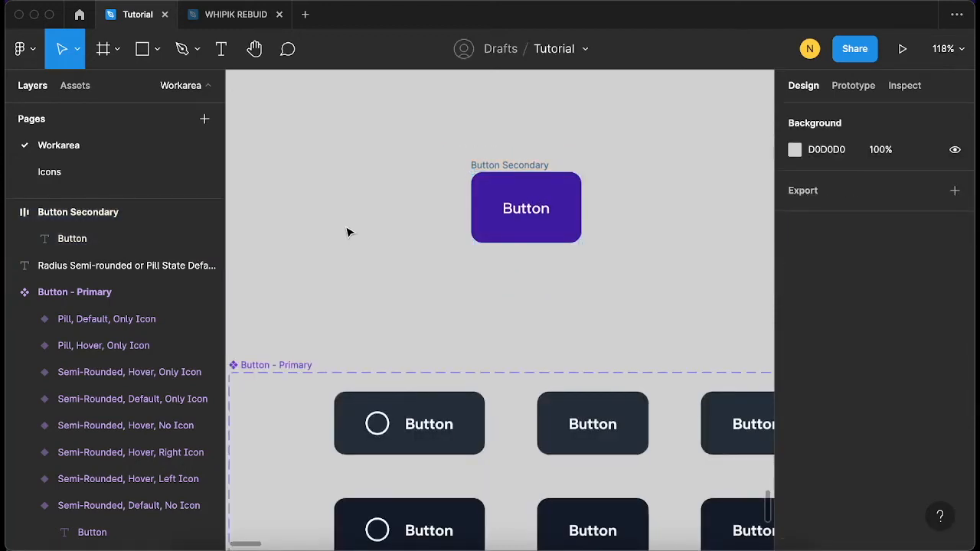
Draw a circle on the empty canvas beside the Button Secondary frame and set its size to 24 × 24
{"action": "key", "text": "o"}
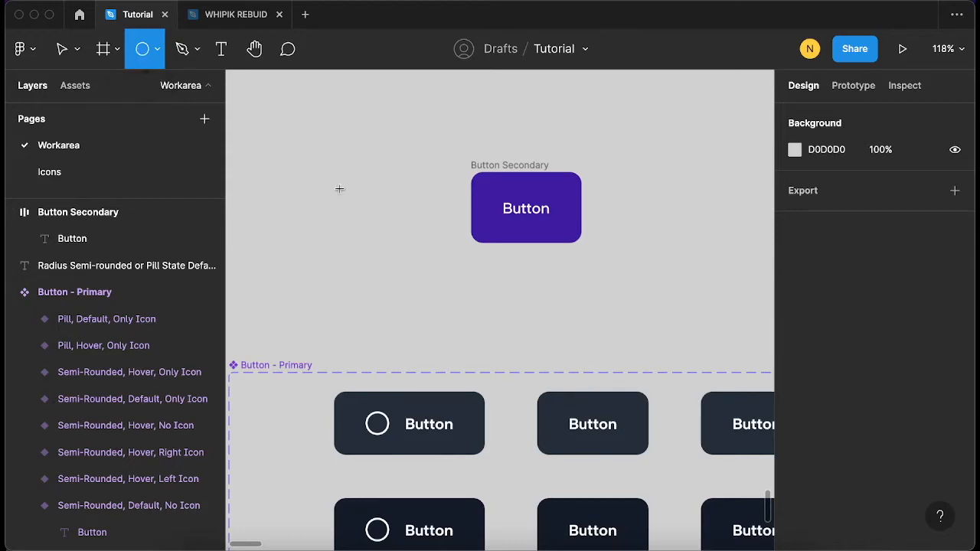
{"action": "left_click_drag", "start_coordinate": [373, 198], "coordinate": [398, 223]}
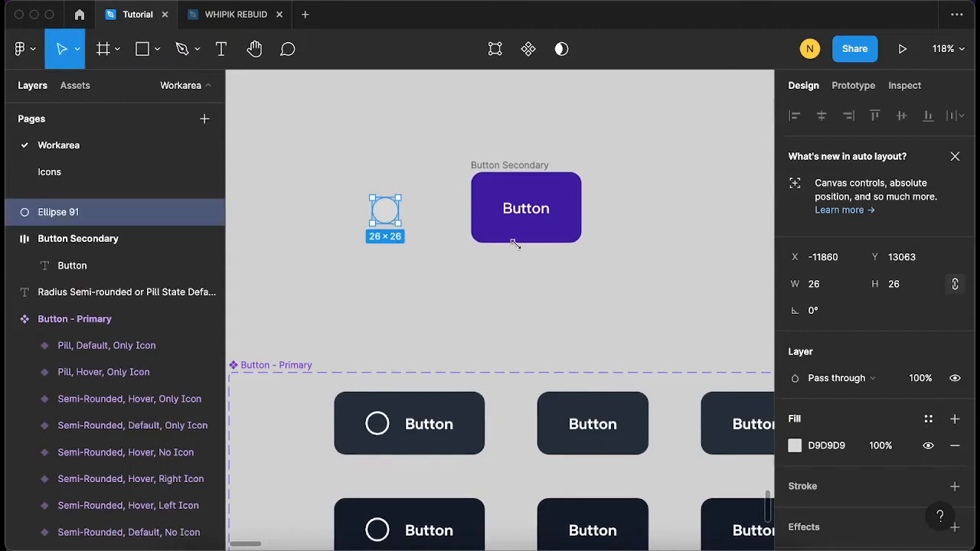
{"action": "left_click", "coordinate": [819, 286]}
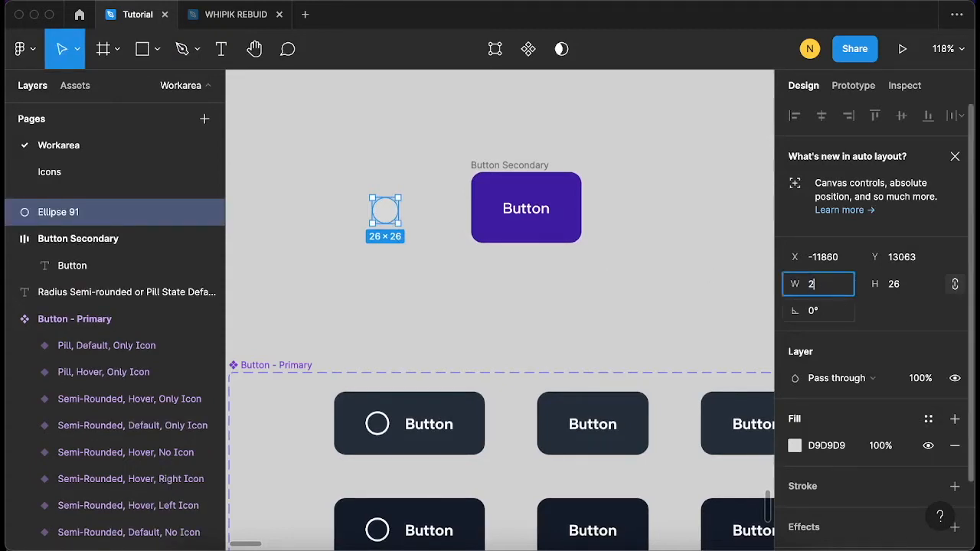
{"action": "key", "text": "Return"}
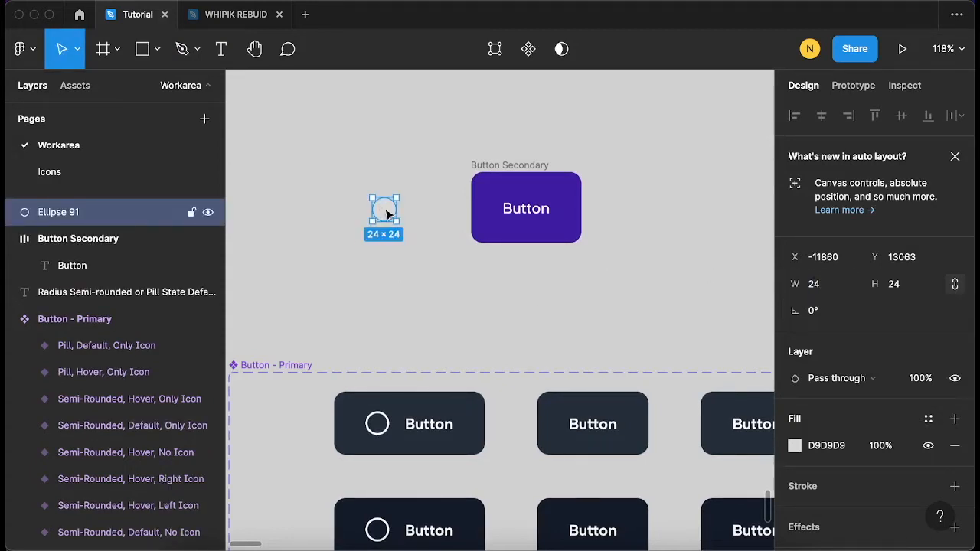
{"action": "mouse_move", "coordinate": [386, 214]}
{"action": "left_mouse_down"}
{"action": "mouse_move", "coordinate": [406, 217]}
{"action": "mouse_move", "coordinate": [384, 214]}
{"action": "left_mouse_up"}
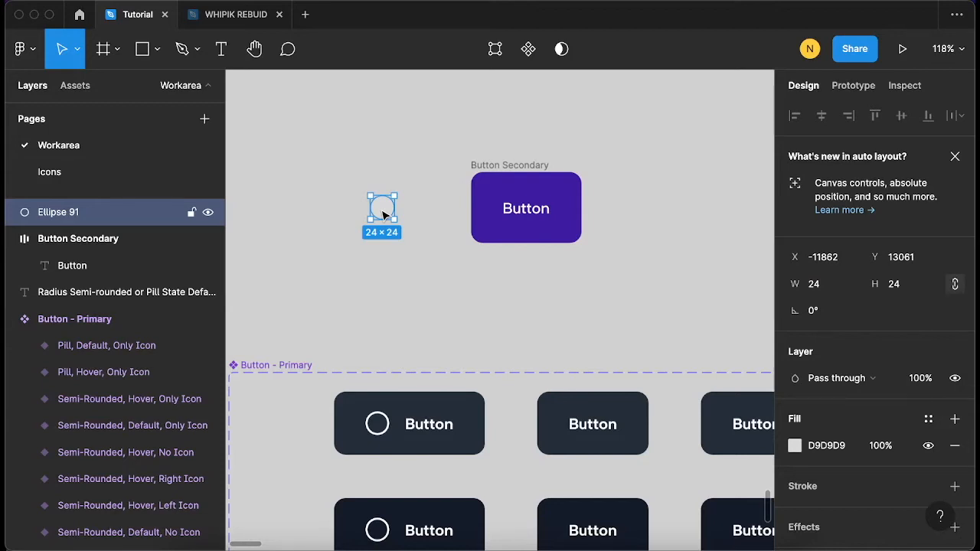
Convert the circle beside Button Secondary into a component
{"action": "scroll", "coordinate": [383, 214], "scroll_direction": "right", "scroll_amount": 10}
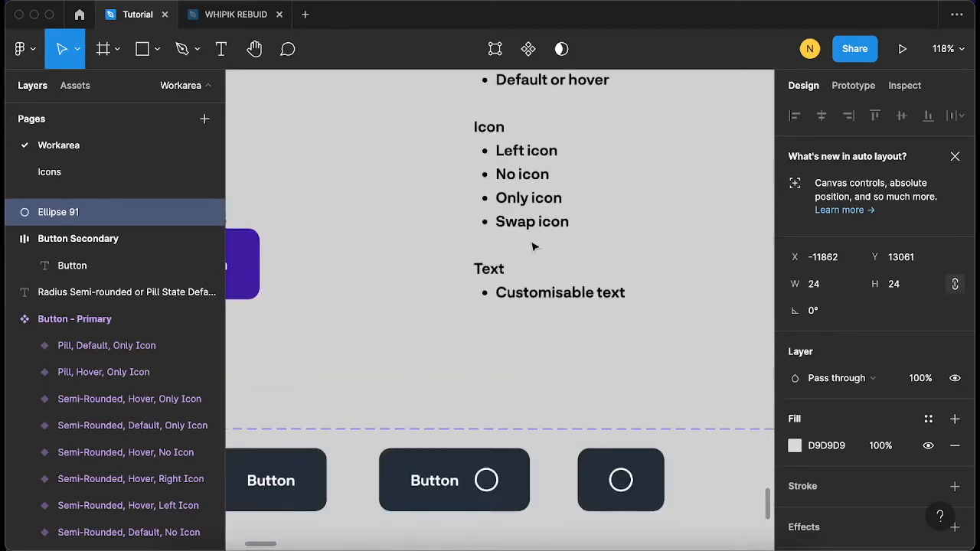
{"action": "scroll", "coordinate": [498, 229], "scroll_direction": "left", "scroll_amount": 8}
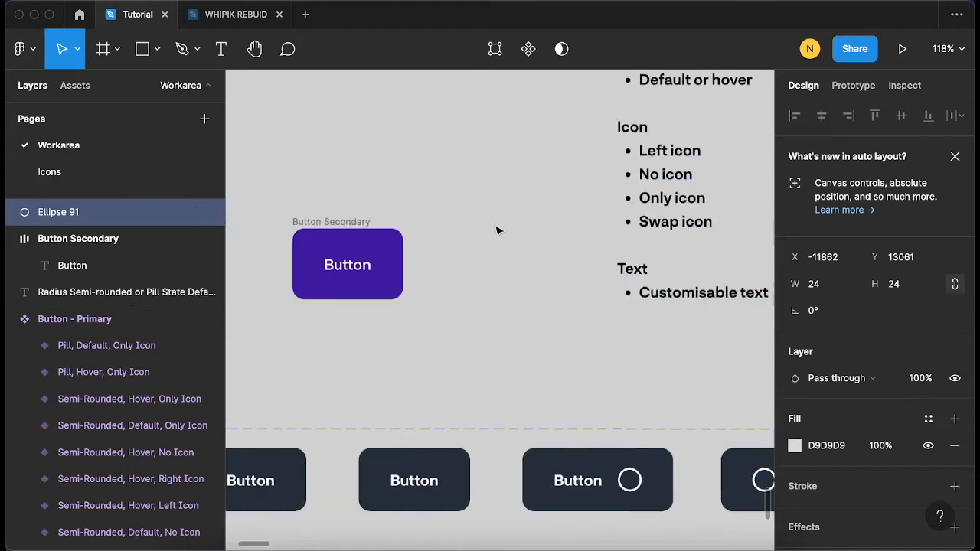
{"action": "scroll", "coordinate": [412, 241], "scroll_direction": "right", "scroll_amount": 2}
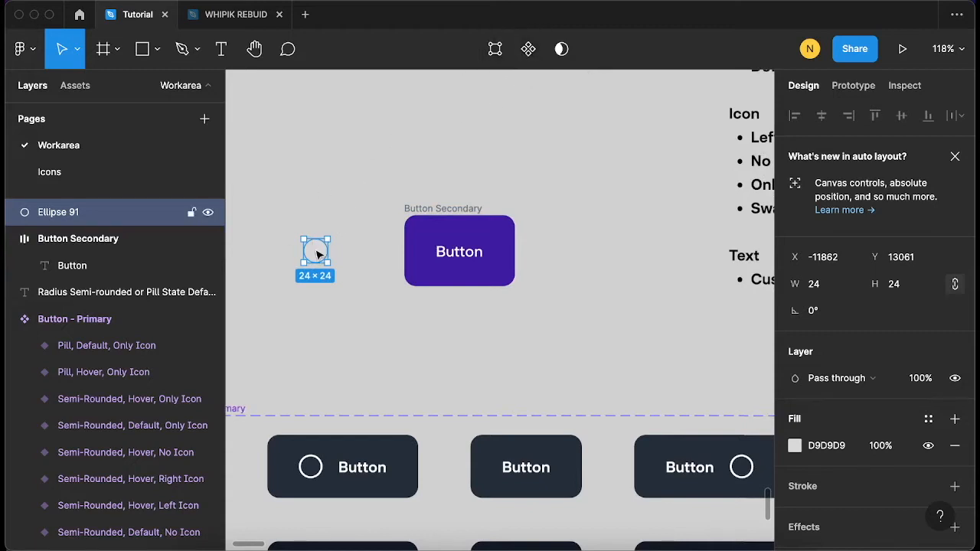
{"action": "scroll", "coordinate": [334, 250], "scroll_direction": "left", "scroll_amount": 3}
{"action": "scroll", "coordinate": [334, 250], "scroll_direction": "down", "scroll_amount": 2}
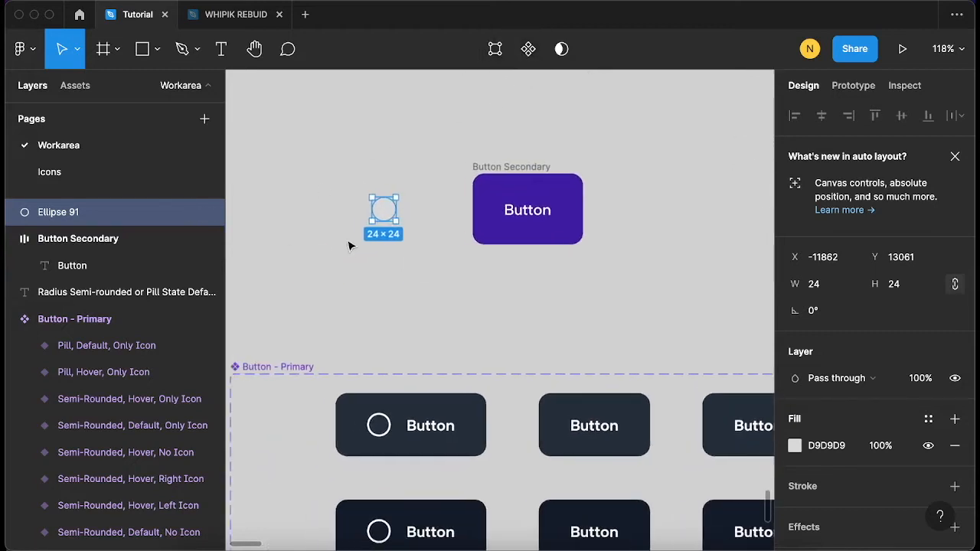
{"action": "left_click", "coordinate": [528, 50]}
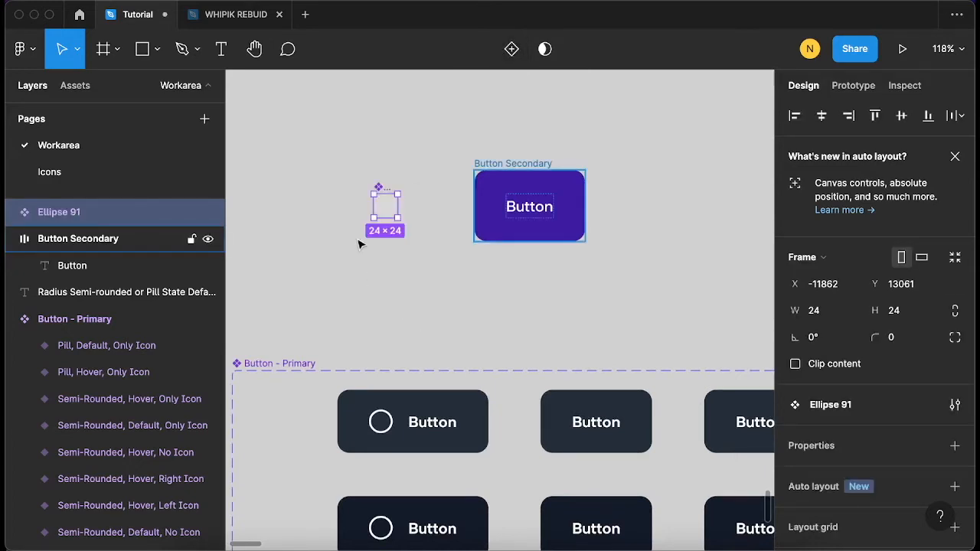
Rename the circle component to "icon placeholder" and move it farther up and away from the Button Secondary frame
{"action": "double_click", "coordinate": [55, 214]}
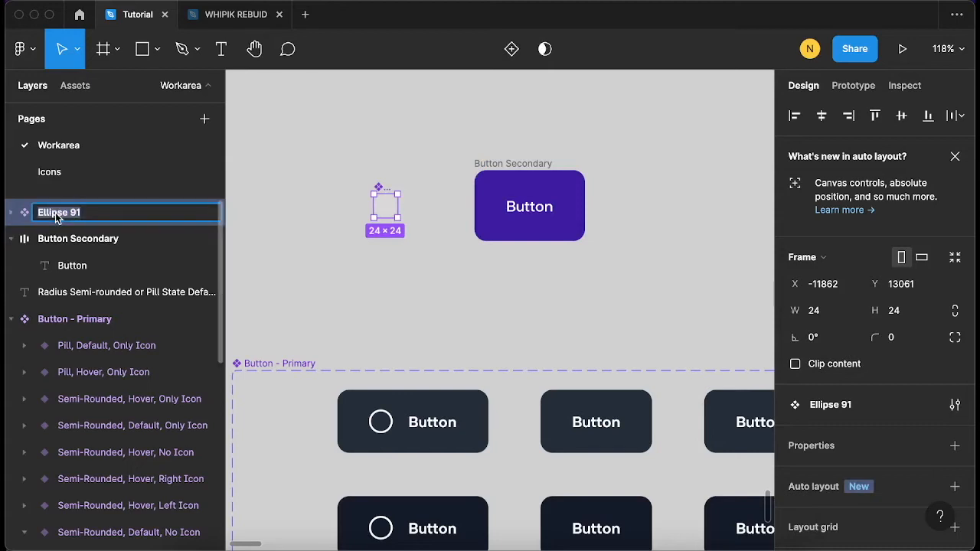
{"action": "type", "text": "icon placeholder"}
{"action": "key", "text": "Return"}
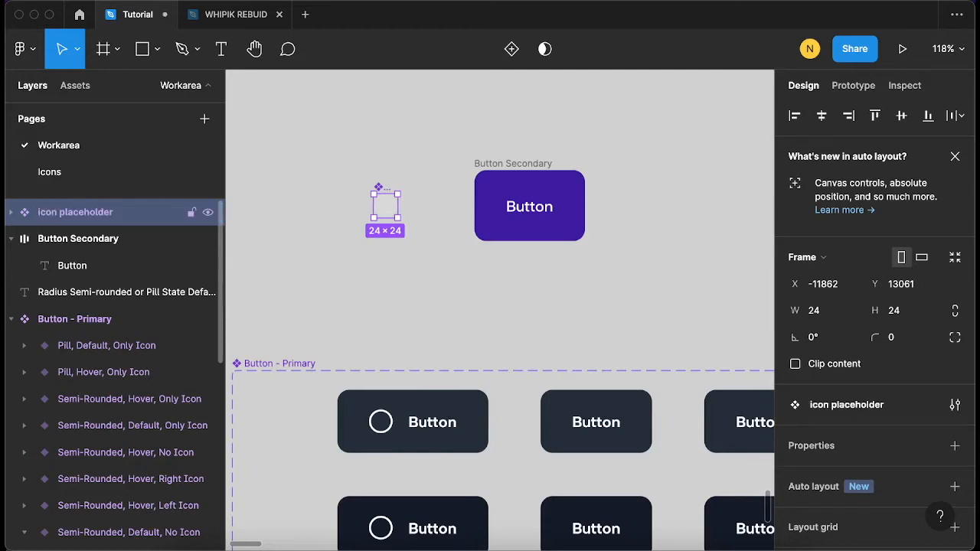
{"action": "left_click_drag", "start_coordinate": [380, 198], "coordinate": [276, 141]}
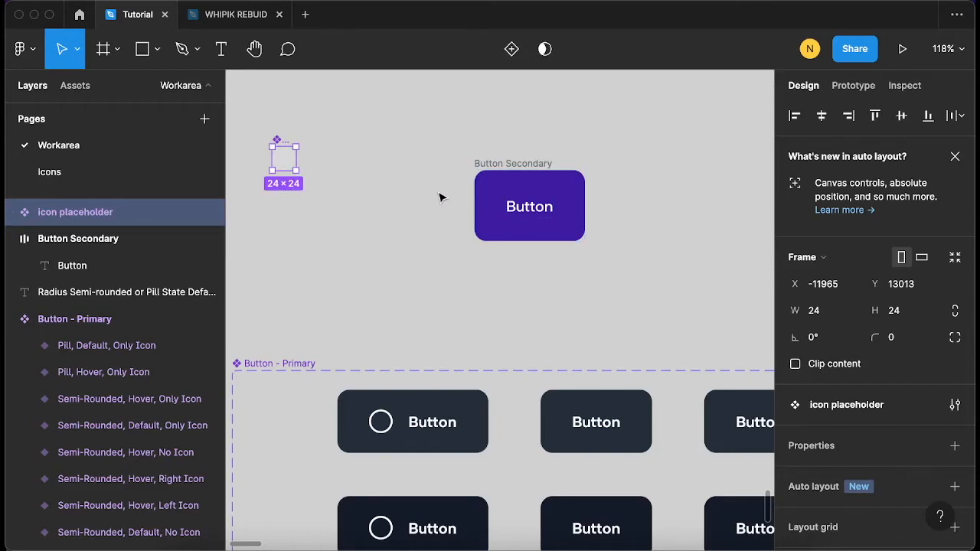
Paste an instance of the icon placeholder component into the Button Secondary frame, directly after the Button label
{"action": "left_click", "coordinate": [513, 204]}
{"action": "key", "text": "Escape"}
{"action": "left_click", "coordinate": [517, 207]}
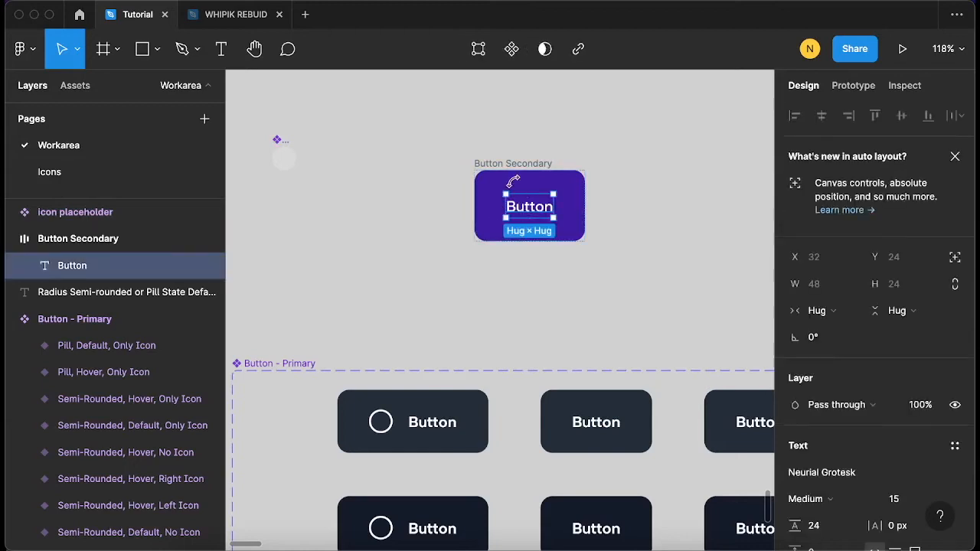
{"action": "key", "text": "super+v"}
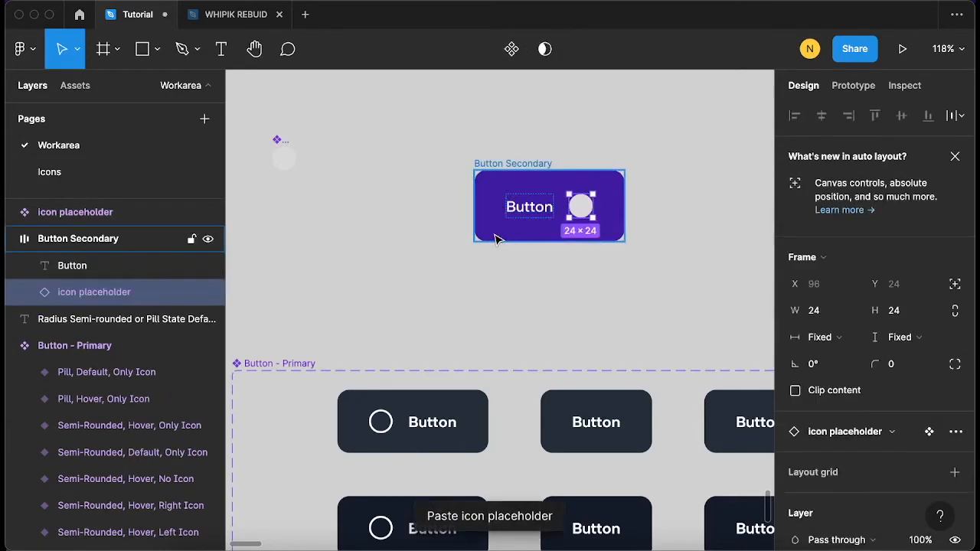
{"action": "left_click", "coordinate": [521, 272]}
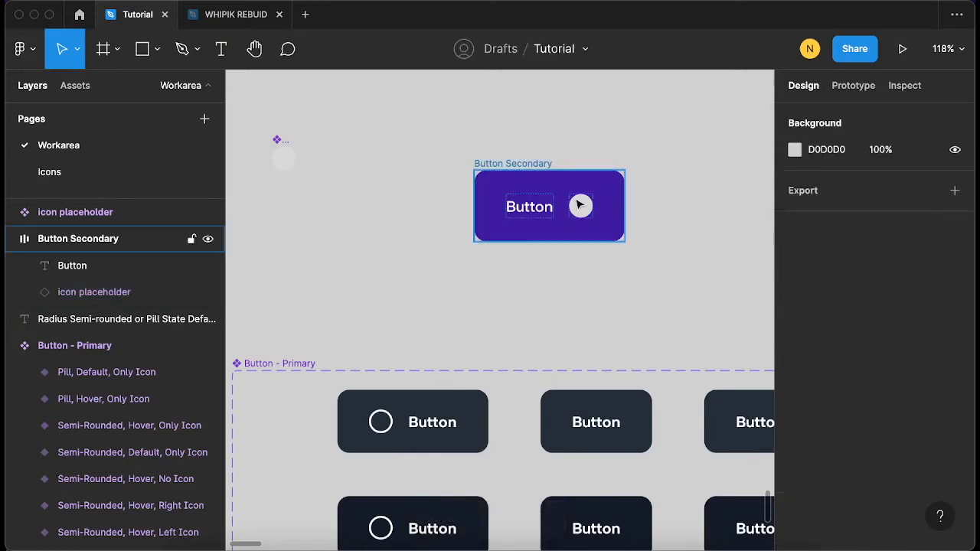
Examine the label and icon placeholder inside Button Secondary and compare their arrangement with the Button - Primary variants
{"action": "left_click", "coordinate": [579, 205]}
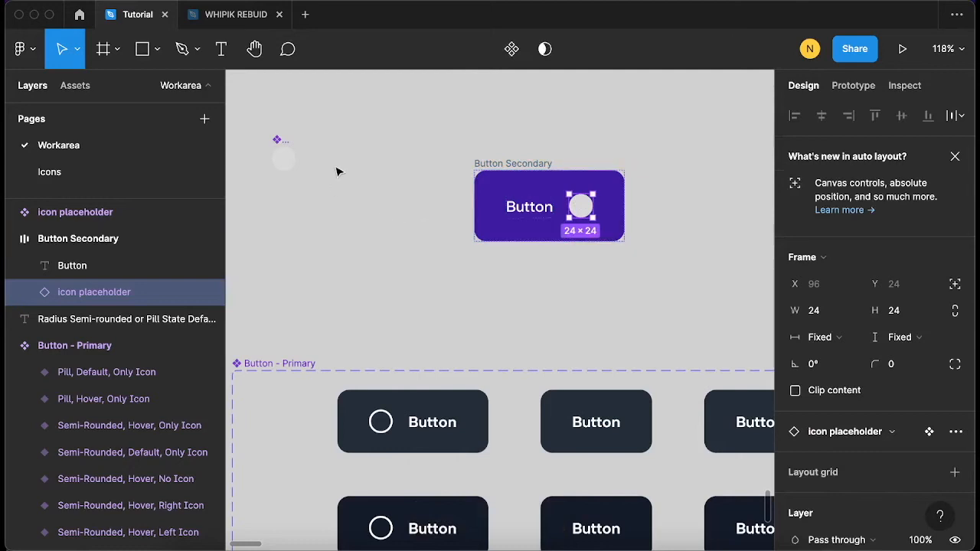
{"action": "scroll", "coordinate": [575, 256], "scroll_direction": "up", "scroll_amount": 1, "text": "ctrl"}
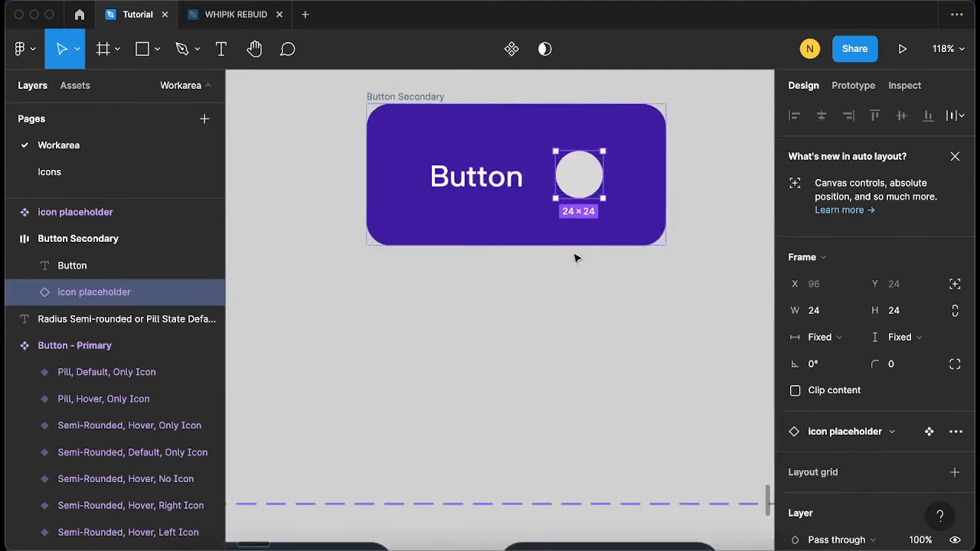
{"action": "scroll", "coordinate": [530, 337], "scroll_direction": "down", "scroll_amount": 3, "text": "ctrl"}
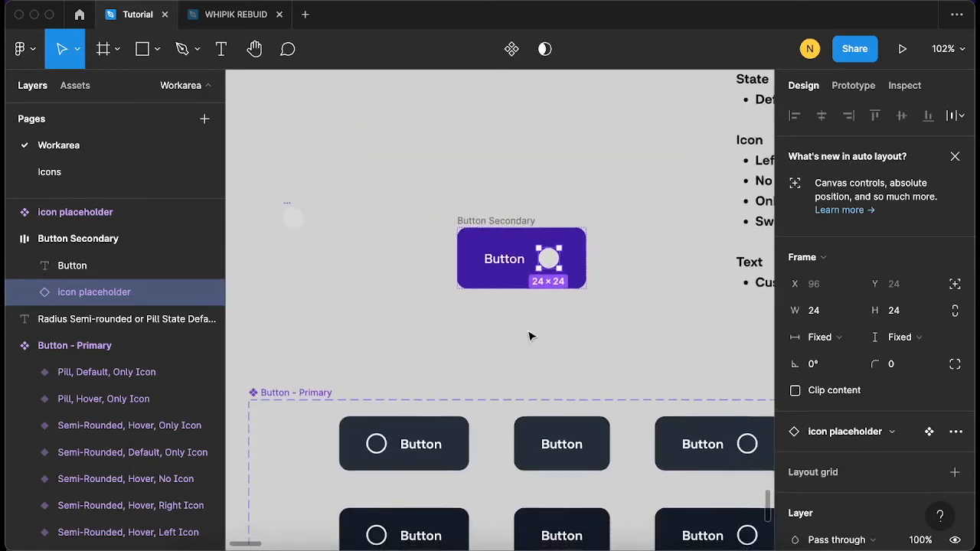
{"action": "scroll", "coordinate": [532, 335], "scroll_direction": "down", "scroll_amount": 2}
{"action": "scroll", "coordinate": [531, 334], "scroll_direction": "right", "scroll_amount": 2}
{"action": "scroll", "coordinate": [420, 208], "scroll_direction": "up", "scroll_amount": 3, "text": "ctrl"}
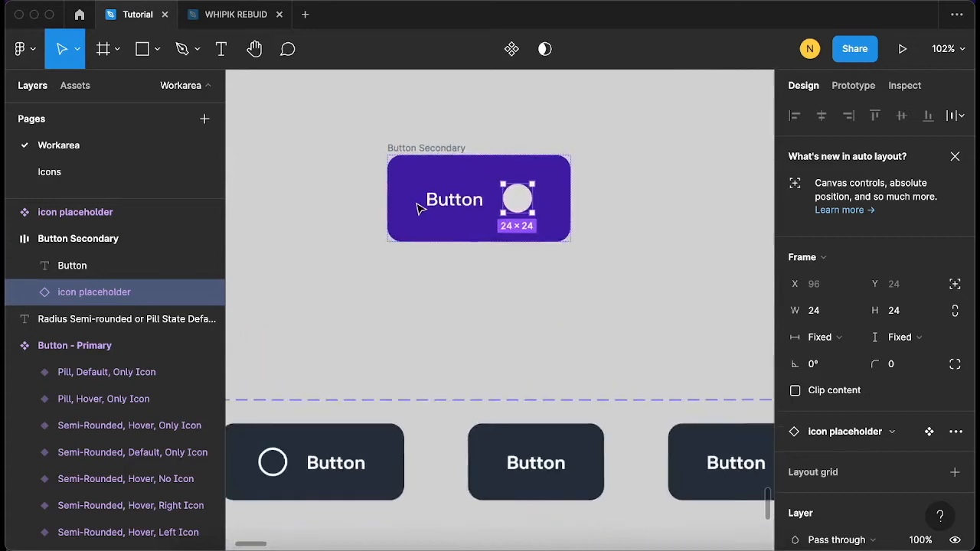
{"action": "left_click", "coordinate": [444, 147]}
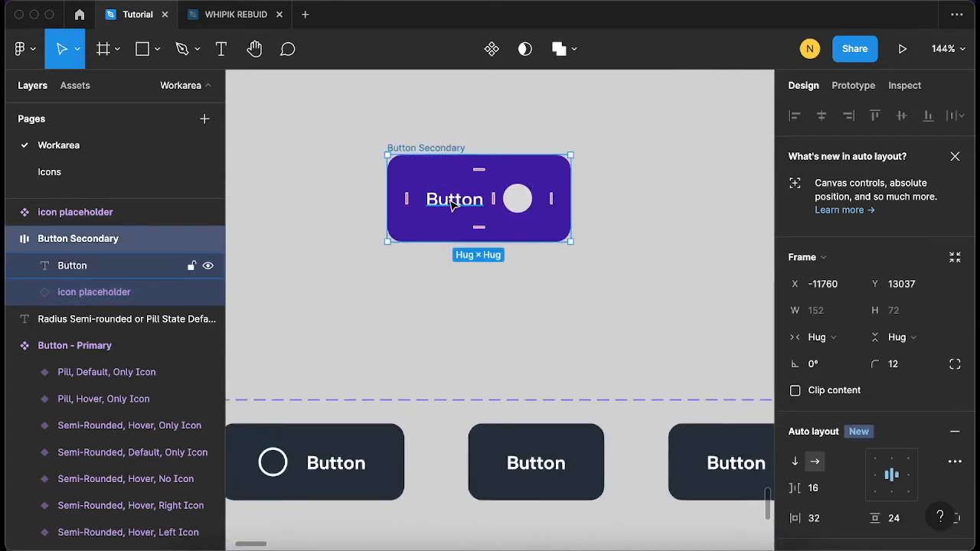
{"action": "left_click", "coordinate": [452, 205]}
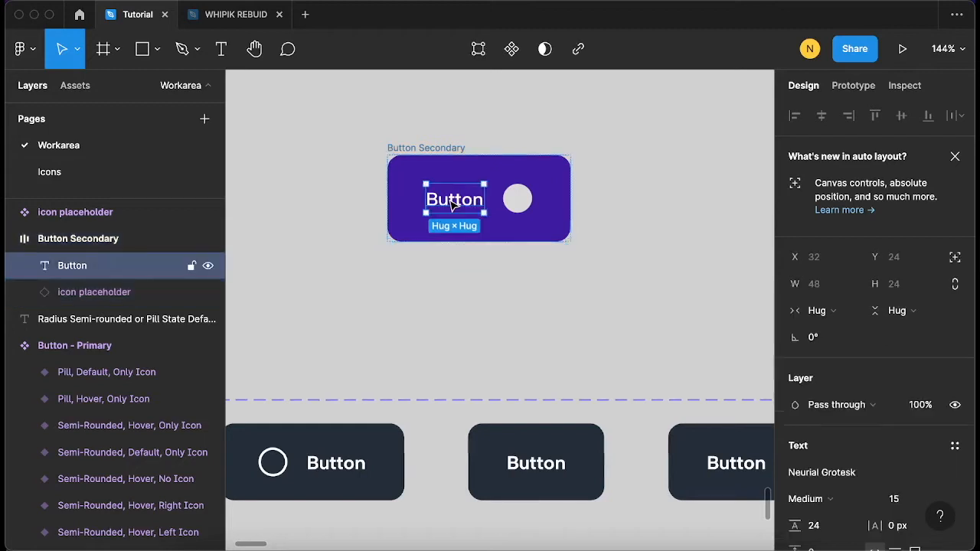
{"action": "left_click", "coordinate": [518, 211]}
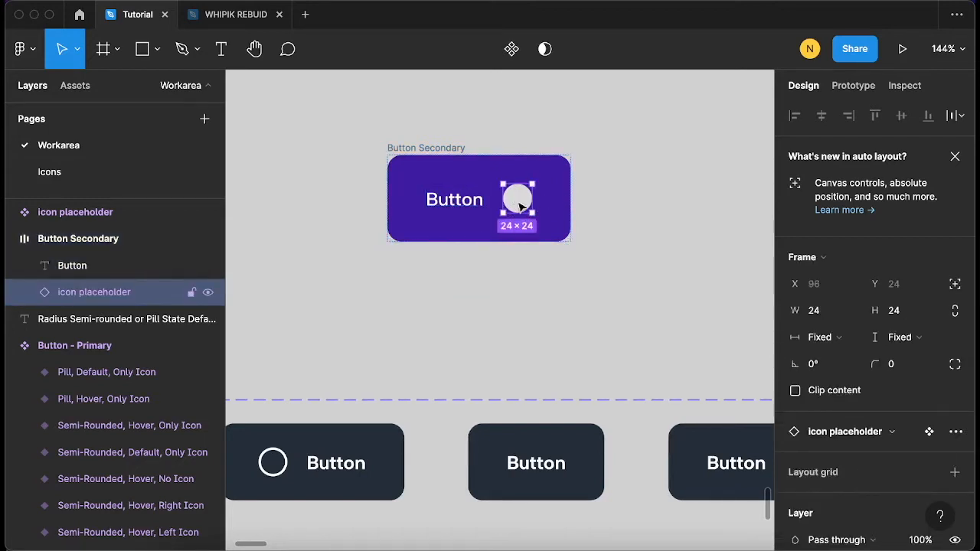
{"action": "left_click", "coordinate": [398, 148]}
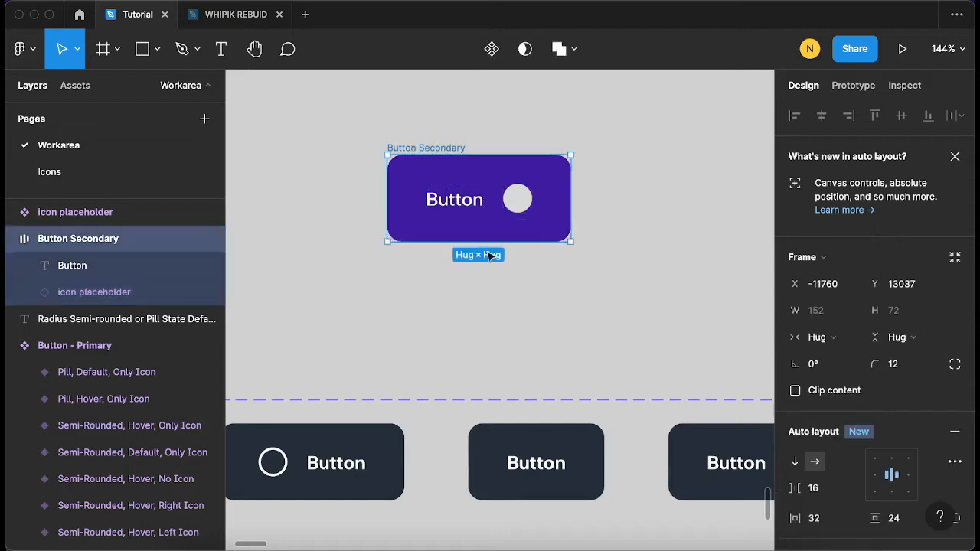
{"action": "scroll", "coordinate": [456, 255], "scroll_direction": "down", "scroll_amount": 5}
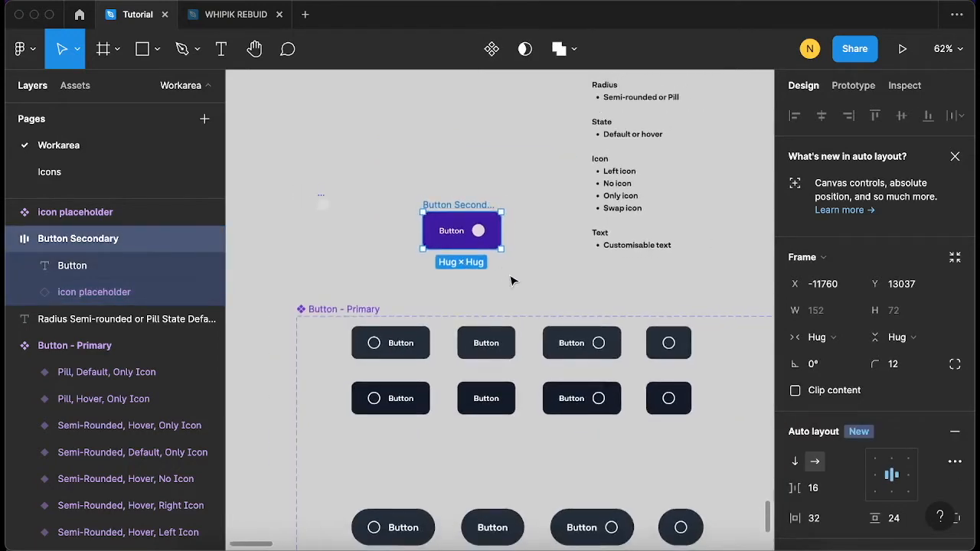
{"action": "left_click", "coordinate": [387, 303]}
{"action": "scroll", "coordinate": [389, 301], "scroll_direction": "down", "scroll_amount": 2}
{"action": "scroll", "coordinate": [389, 302], "scroll_direction": "right", "scroll_amount": 2}
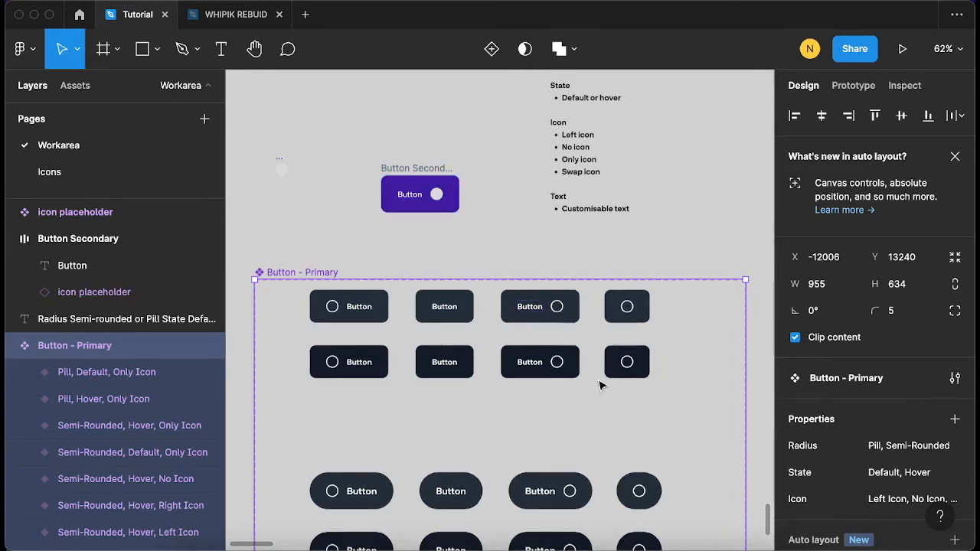
{"action": "scroll", "coordinate": [572, 371], "scroll_direction": "left", "scroll_amount": 1}
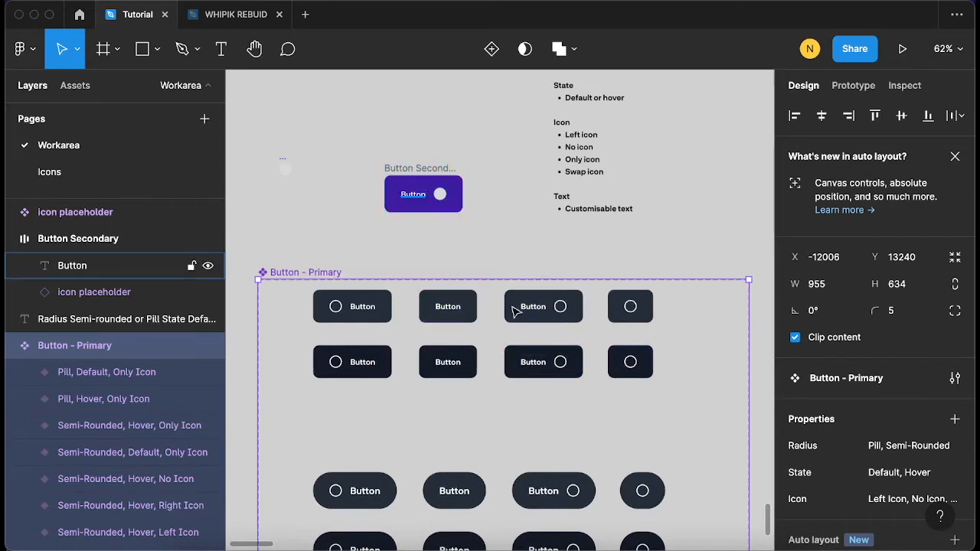
{"action": "scroll", "coordinate": [411, 196], "scroll_direction": "up", "scroll_amount": 5}
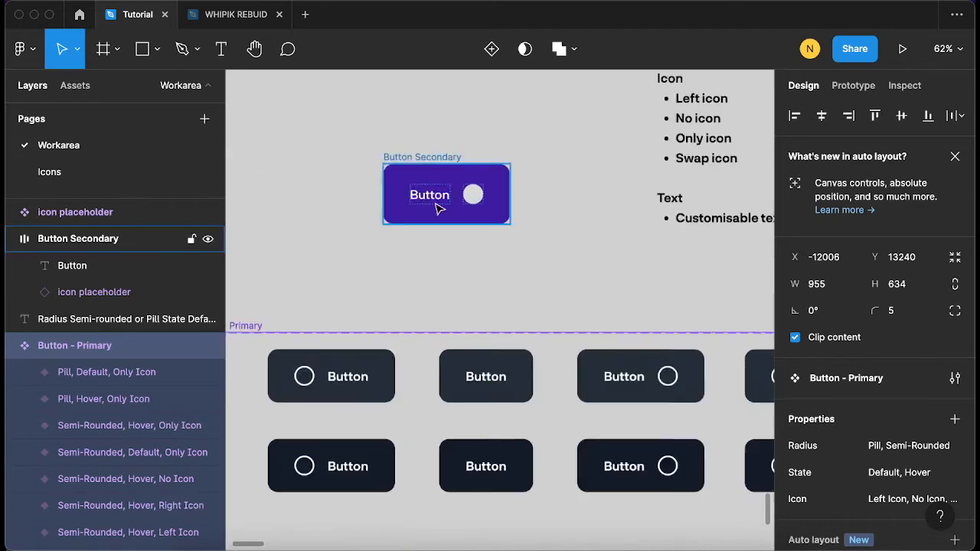
Duplicate the icon placeholder inside Button Secondary and place the copy before the Button label
{"action": "left_click", "coordinate": [437, 203]}
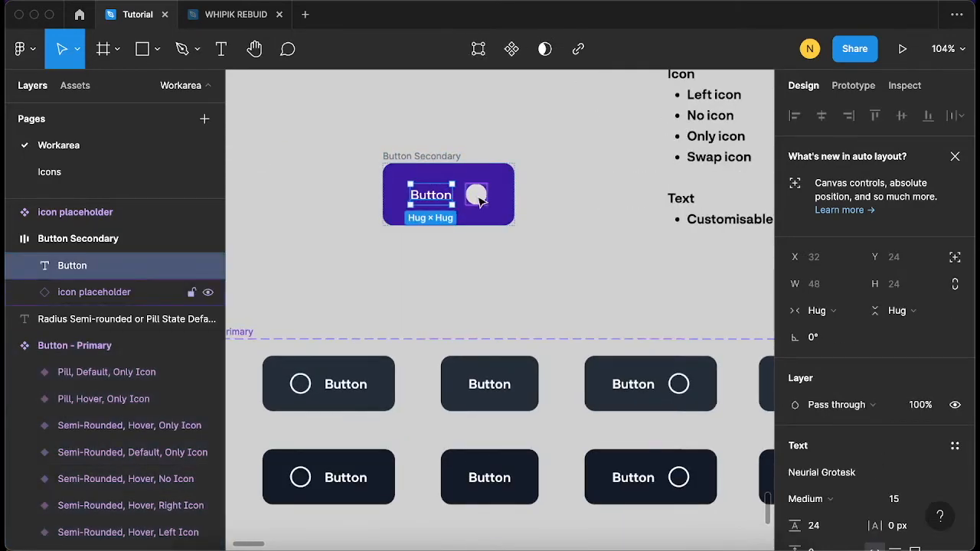
{"action": "left_click", "coordinate": [477, 198]}
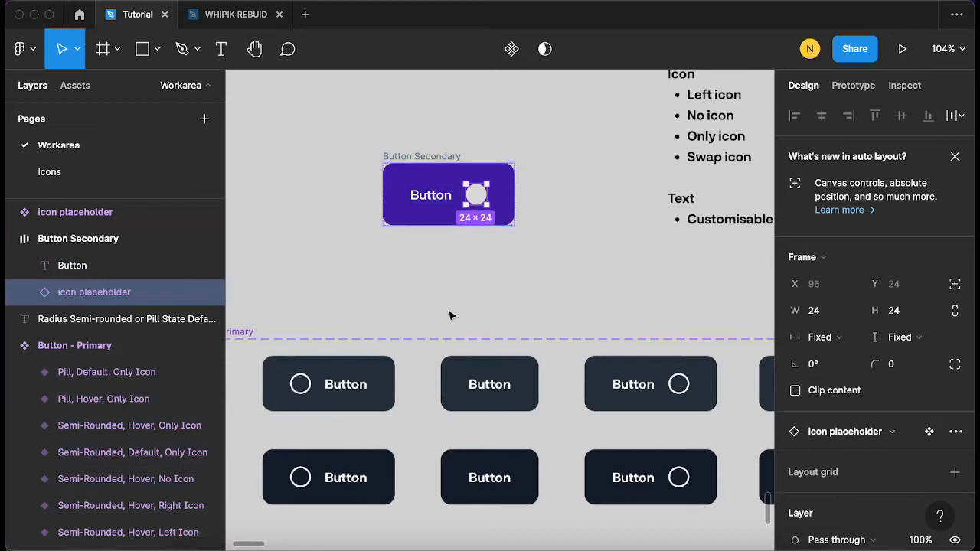
{"action": "key", "text": "super+d"}
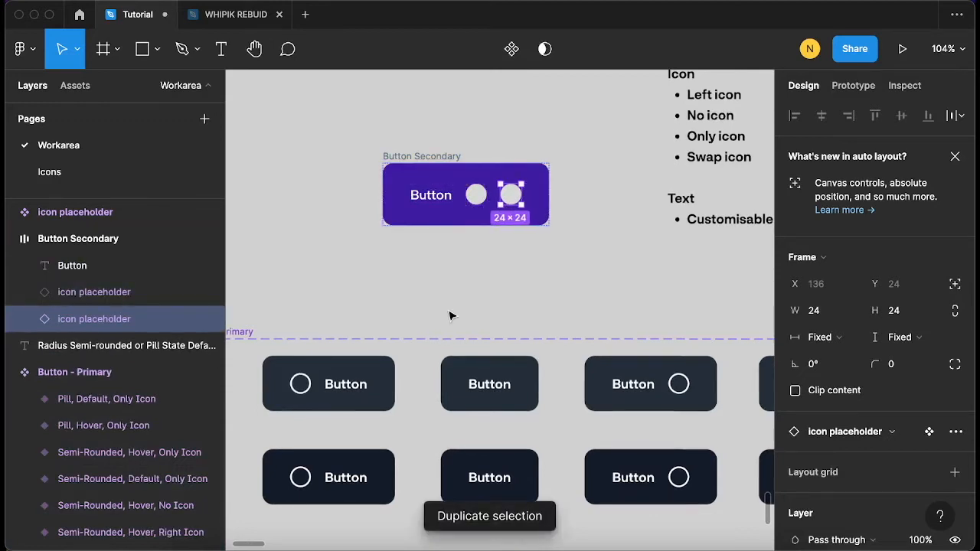
{"action": "key", "text": "Left"}
{"action": "key", "text": "Left"}
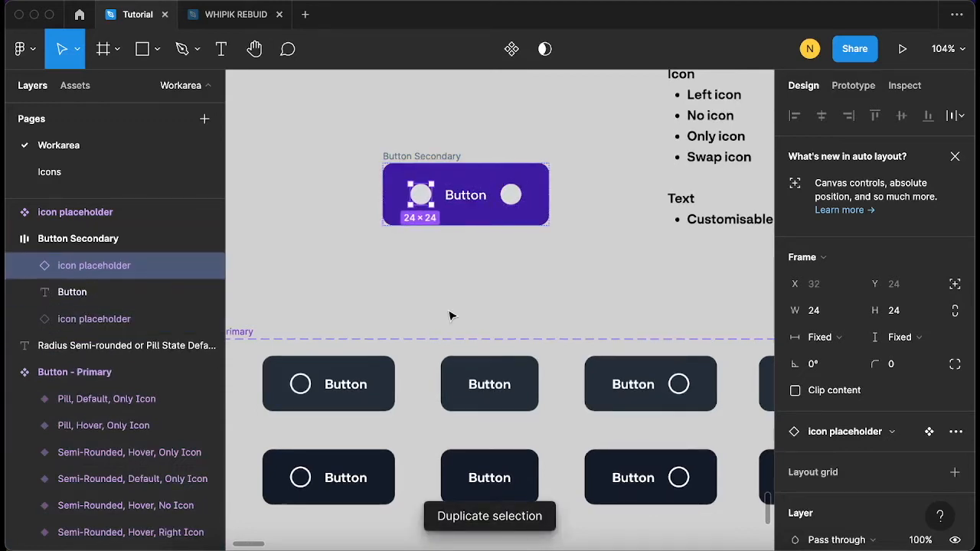
Move Button Secondary farther up and left on the canvas, and place the icon placeholder main component well away from it
{"action": "left_click", "coordinate": [440, 247]}
{"action": "scroll", "coordinate": [440, 247], "scroll_direction": "down", "scroll_amount": 5}
{"action": "left_click", "coordinate": [450, 190]}
{"action": "left_click_drag", "start_coordinate": [445, 189], "coordinate": [412, 189]}
{"action": "scroll", "coordinate": [396, 287], "scroll_direction": "up", "scroll_amount": 2}
{"action": "scroll", "coordinate": [396, 287], "scroll_direction": "up", "scroll_amount": 3}
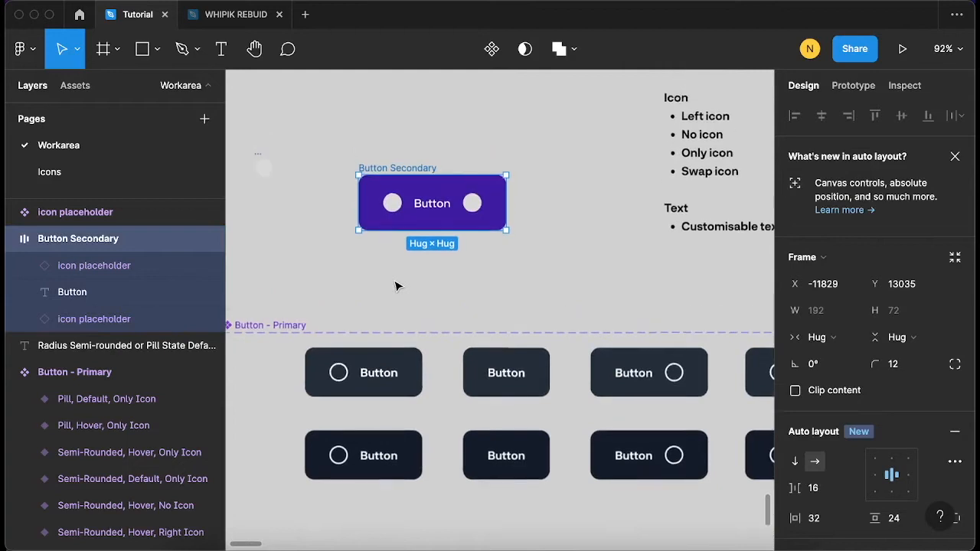
{"action": "left_click_drag", "start_coordinate": [389, 197], "coordinate": [363, 160]}
{"action": "scroll", "coordinate": [383, 250], "scroll_direction": "up", "scroll_amount": 1}
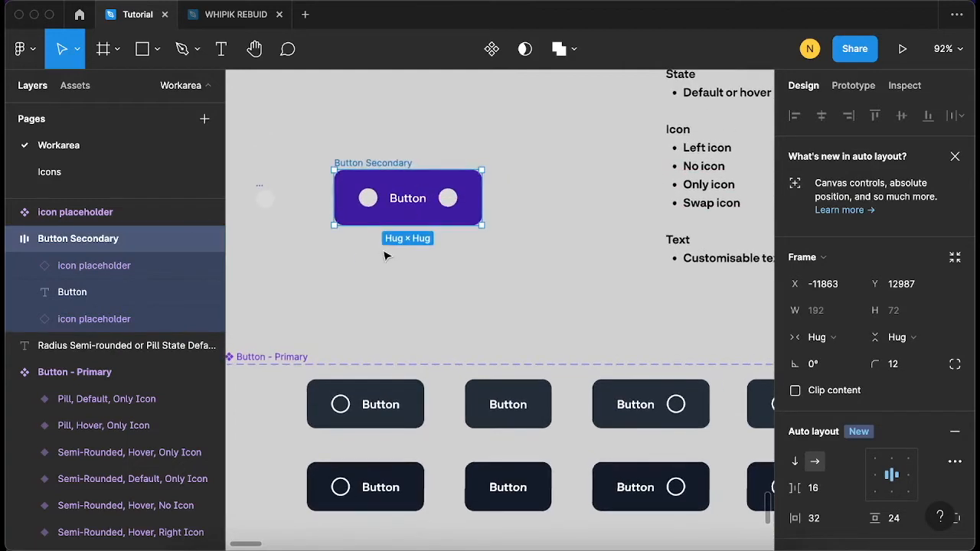
{"action": "scroll", "coordinate": [375, 281], "scroll_direction": "down", "scroll_amount": 3}
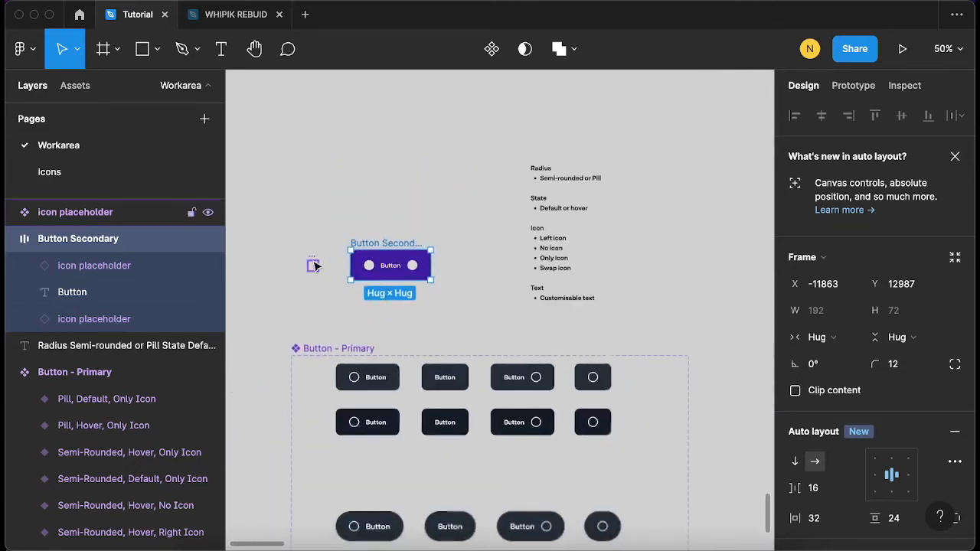
{"action": "left_click_drag", "start_coordinate": [281, 195], "coordinate": [259, 162]}
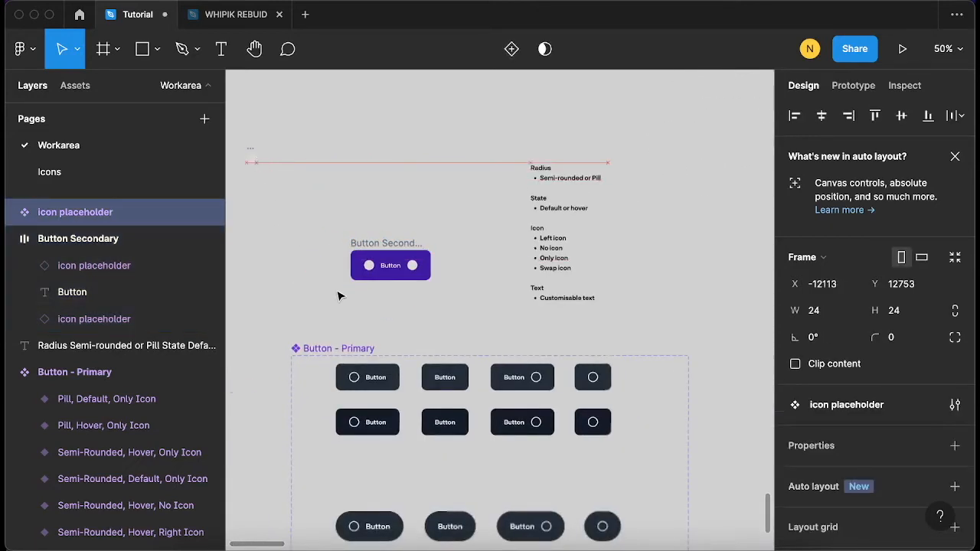
Convert the Button Secondary frame into a component and move it slightly higher on the canvas
{"action": "scroll", "coordinate": [391, 269], "scroll_direction": "up", "scroll_amount": 5}
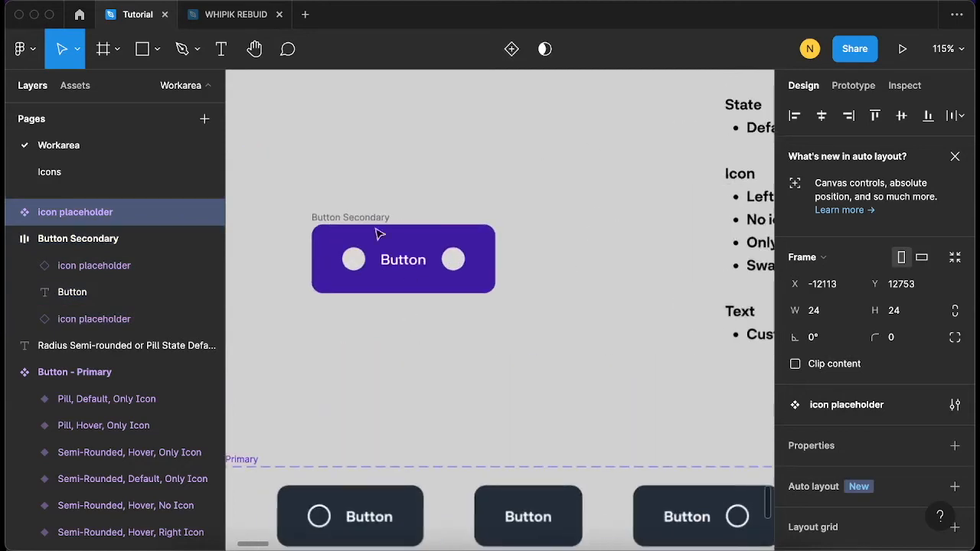
{"action": "key", "text": "Escape"}
{"action": "left_click", "coordinate": [363, 222]}
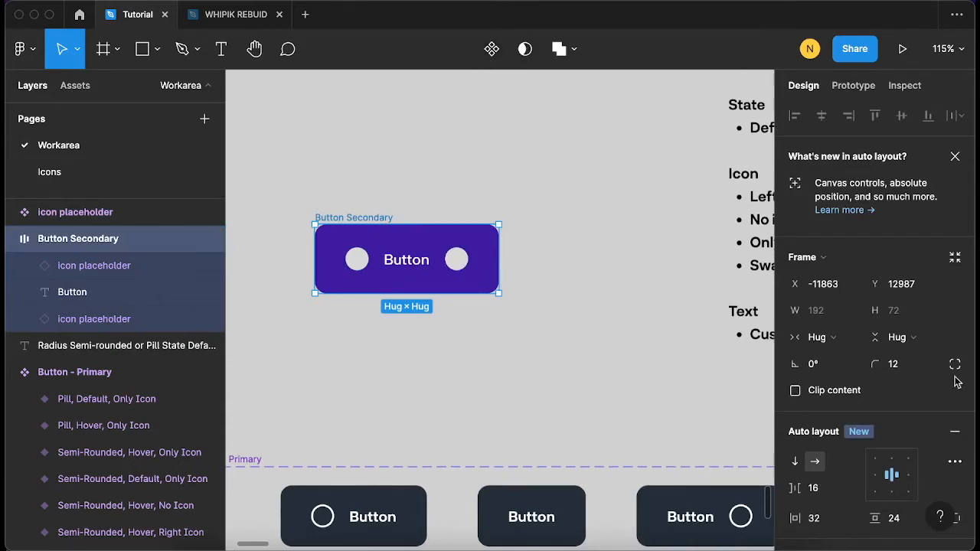
{"action": "scroll", "coordinate": [881, 379], "scroll_direction": "down", "scroll_amount": 3}
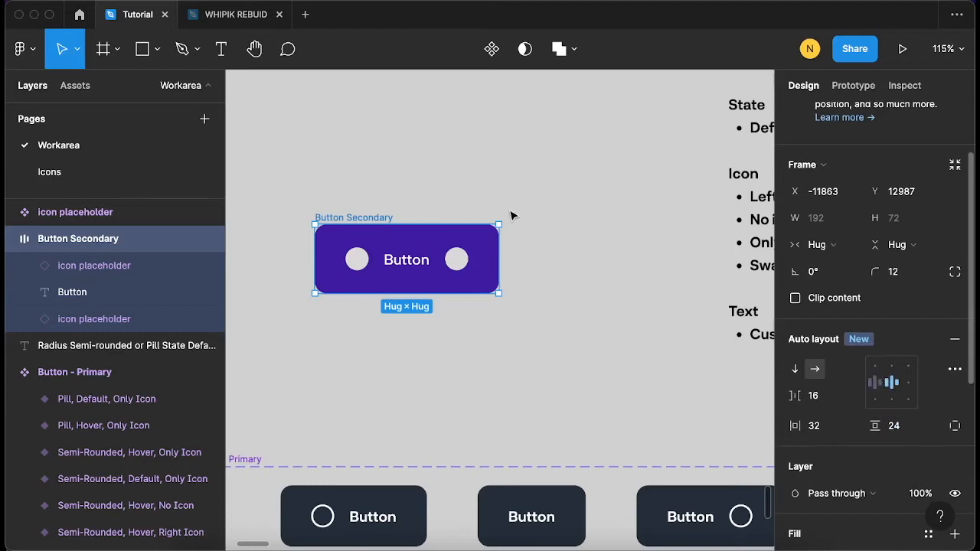
{"action": "scroll", "coordinate": [877, 328], "scroll_direction": "down", "scroll_amount": 2}
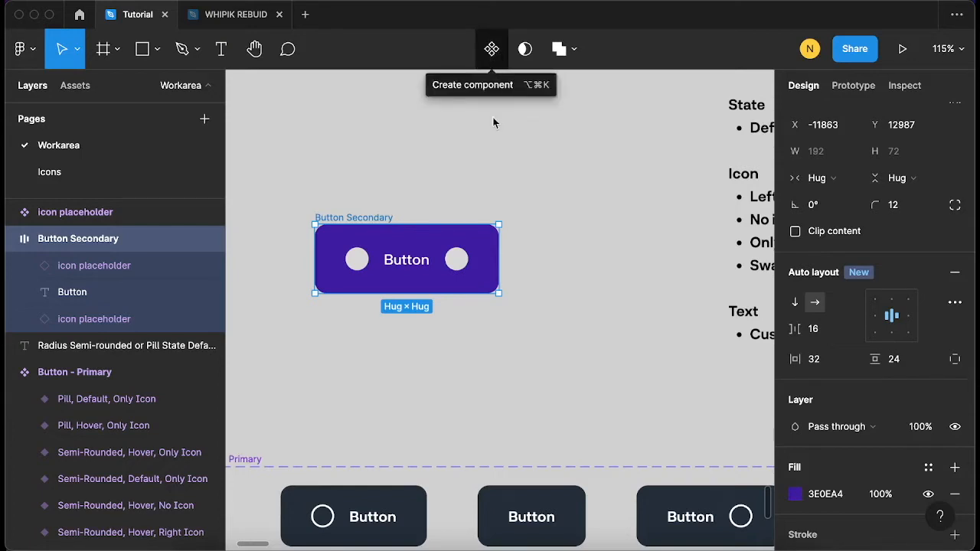
{"action": "left_click", "coordinate": [492, 50]}
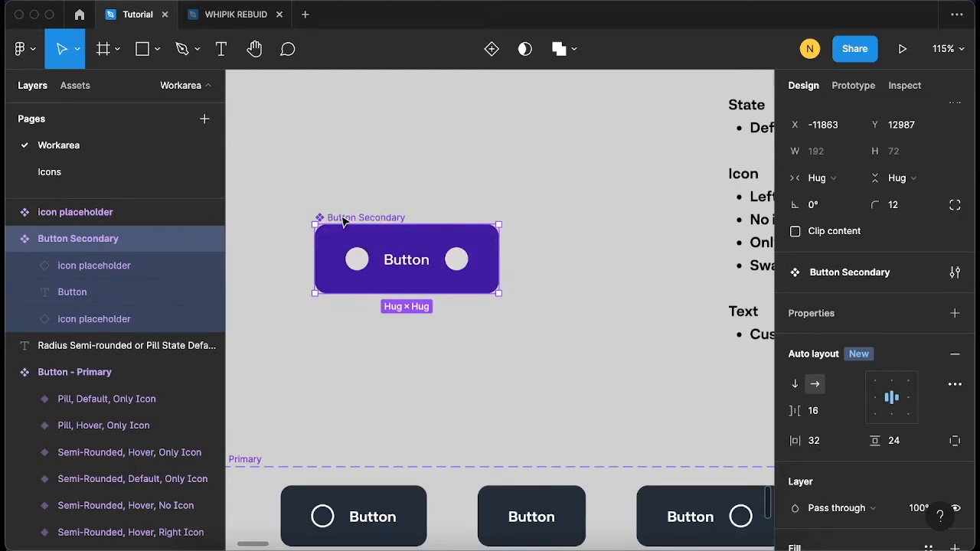
{"action": "left_click_drag", "start_coordinate": [339, 216], "coordinate": [326, 154]}
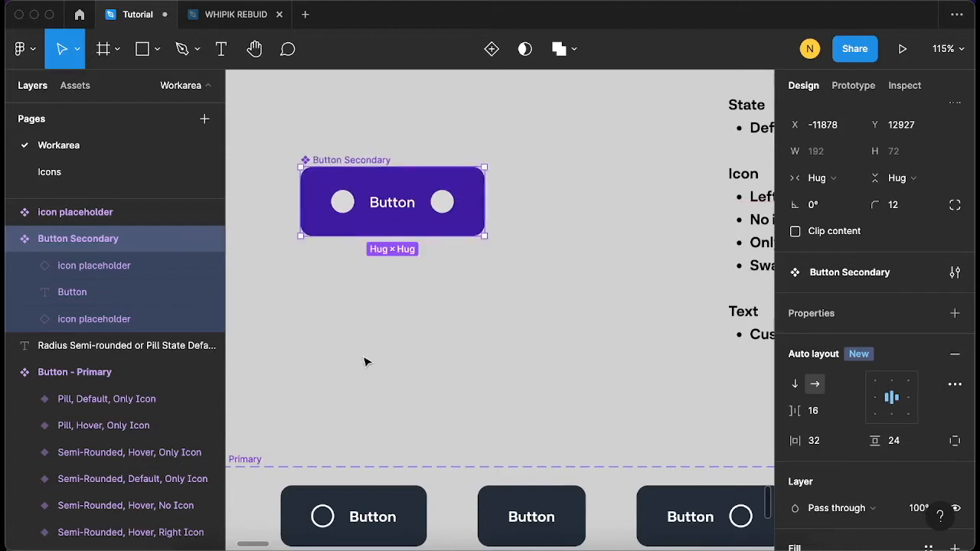
Create a text component property named Button Text with the value Button for the content of Button Secondary's label
{"action": "scroll", "coordinate": [365, 361], "scroll_direction": "down", "scroll_amount": 4}
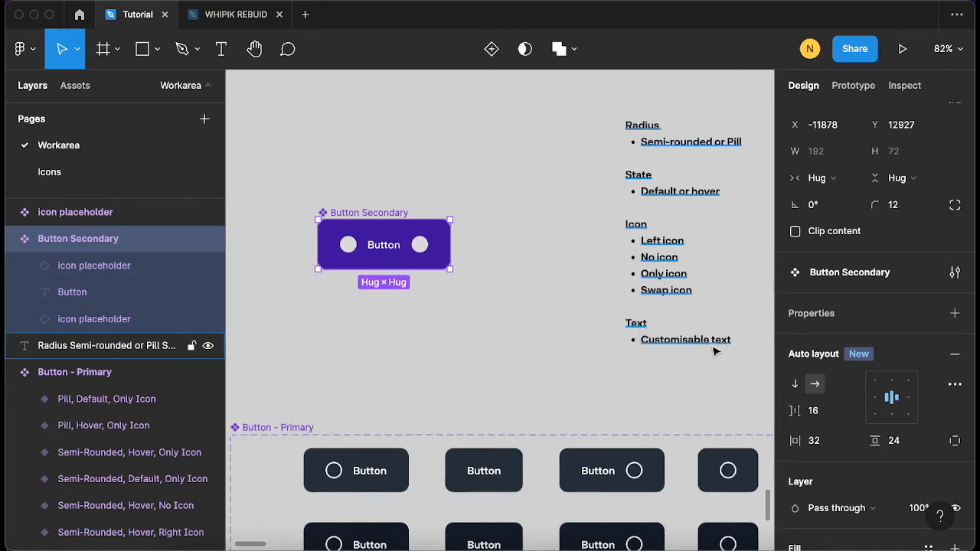
{"action": "left_click", "coordinate": [386, 252]}
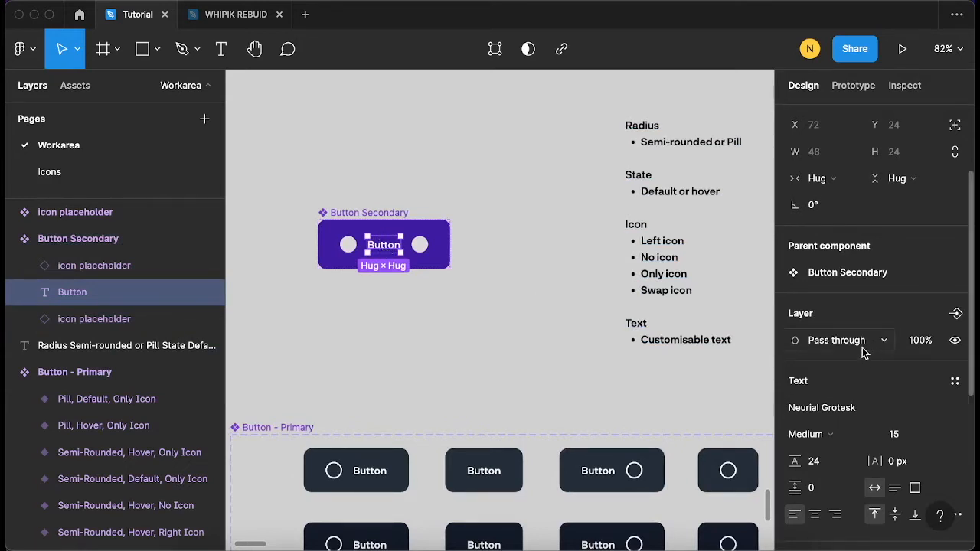
{"action": "scroll", "coordinate": [862, 343], "scroll_direction": "down", "scroll_amount": 1}
{"action": "scroll", "coordinate": [857, 308], "scroll_direction": "down", "scroll_amount": 5}
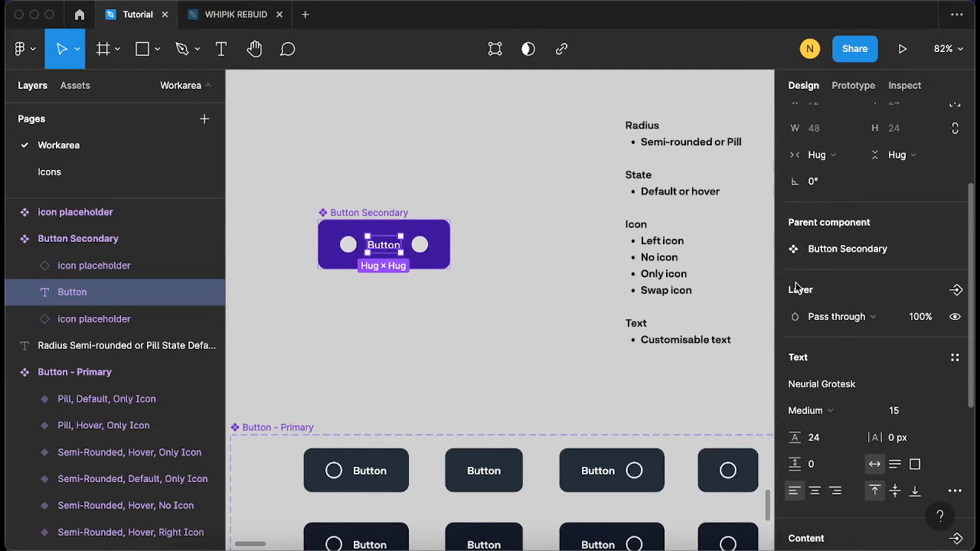
{"action": "scroll", "coordinate": [835, 319], "scroll_direction": "down", "scroll_amount": 2}
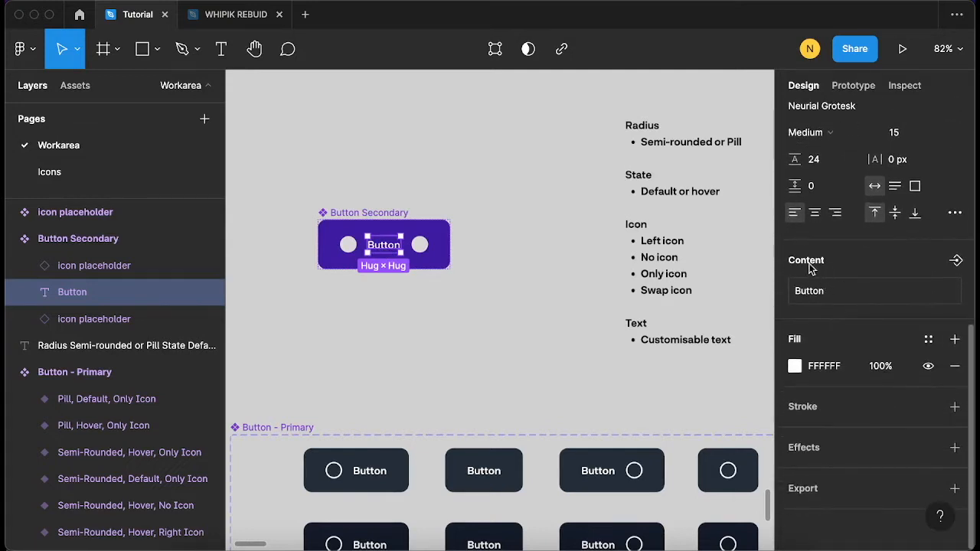
{"action": "left_click", "coordinate": [956, 261]}
{"action": "left_click", "coordinate": [455, 229]}
{"action": "left_click_drag", "start_coordinate": [455, 230], "coordinate": [490, 224]}
{"action": "left_click", "coordinate": [492, 243]}
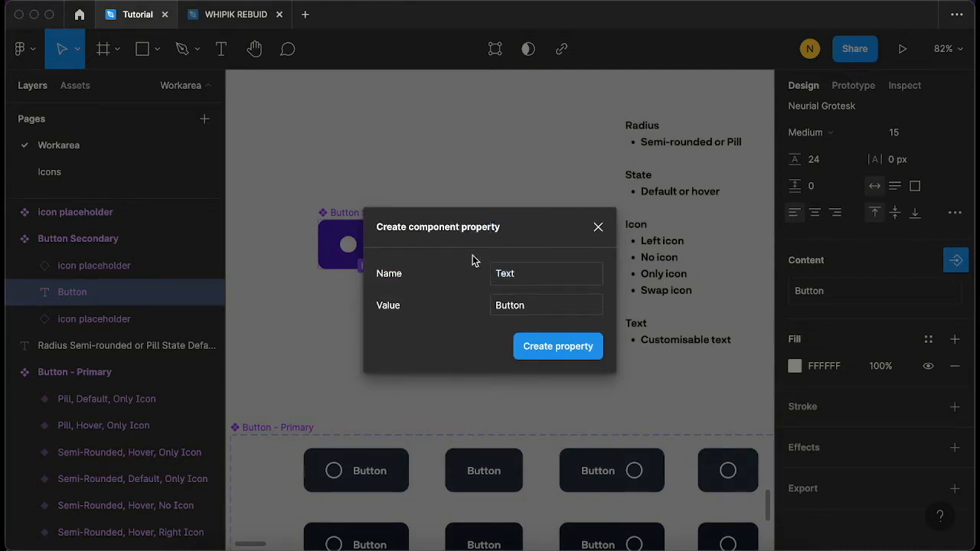
{"action": "left_click", "coordinate": [524, 280]}
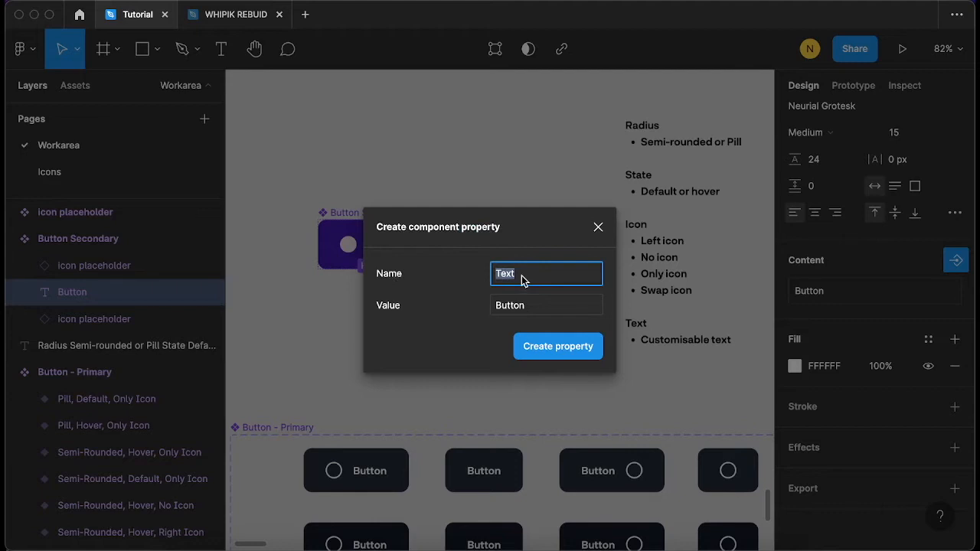
{"action": "key", "text": "Left"}
{"action": "type", "text": "Button"}
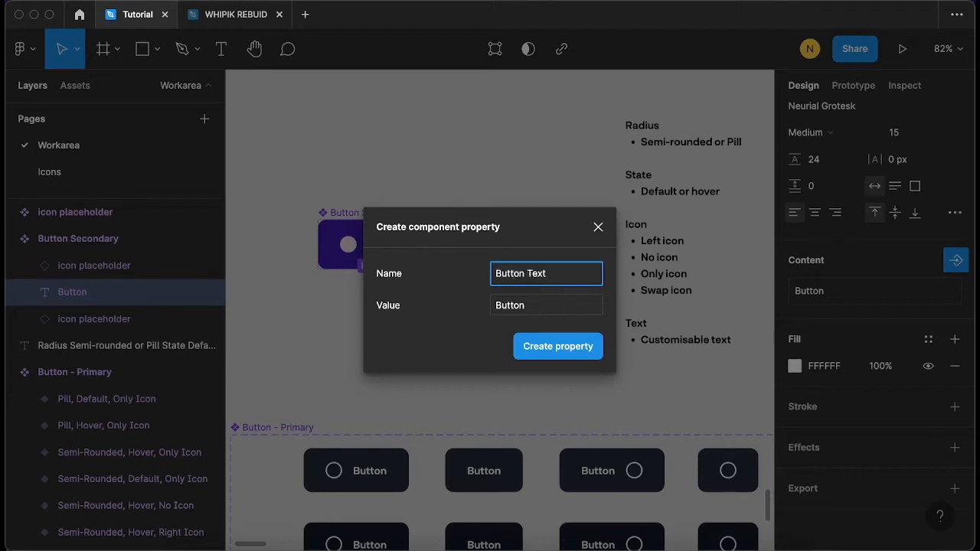
{"action": "left_click", "coordinate": [526, 308]}
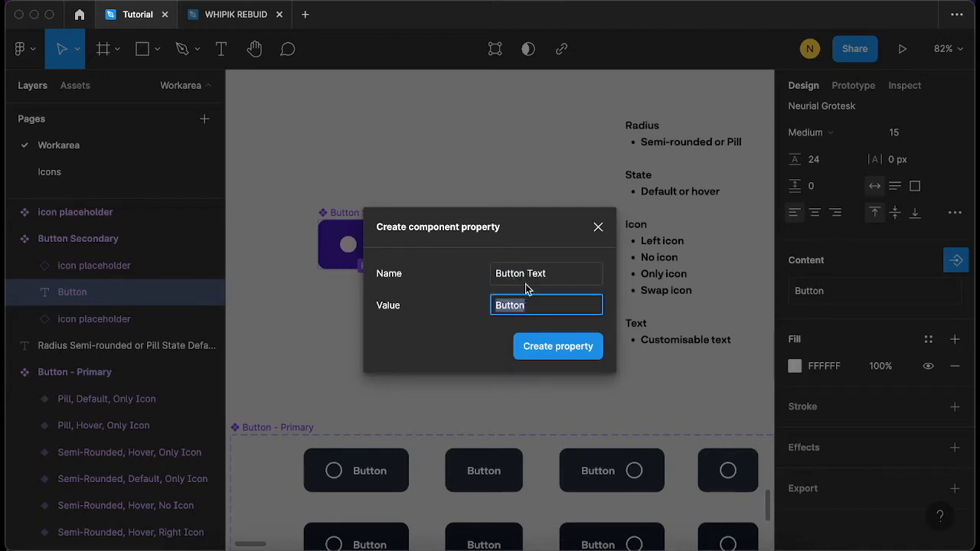
{"action": "left_click", "coordinate": [525, 281]}
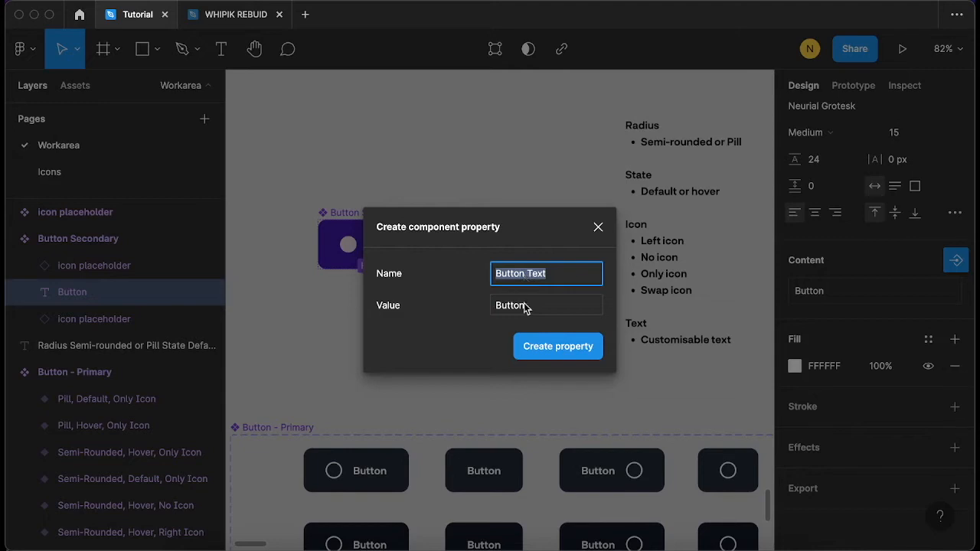
{"action": "left_click", "coordinate": [524, 307]}
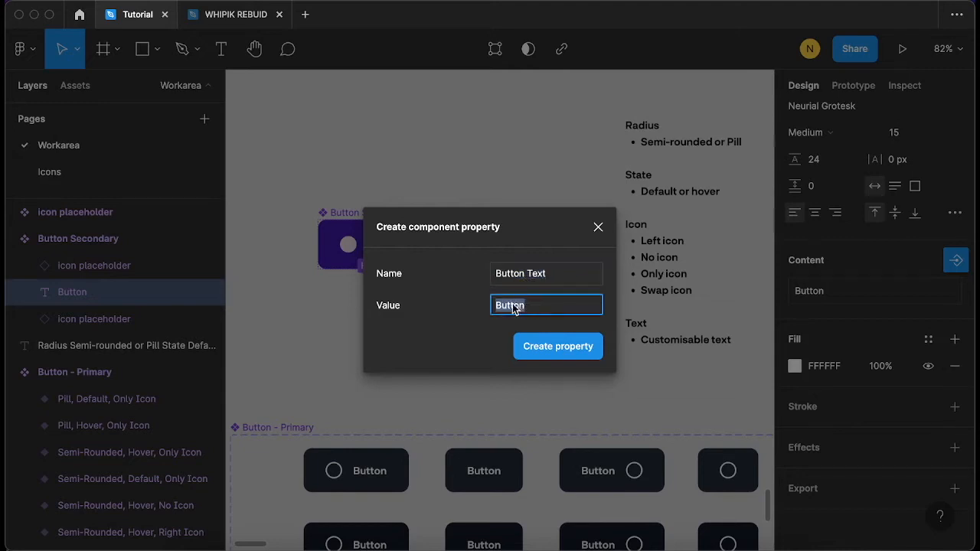
{"action": "left_click", "coordinate": [551, 349]}
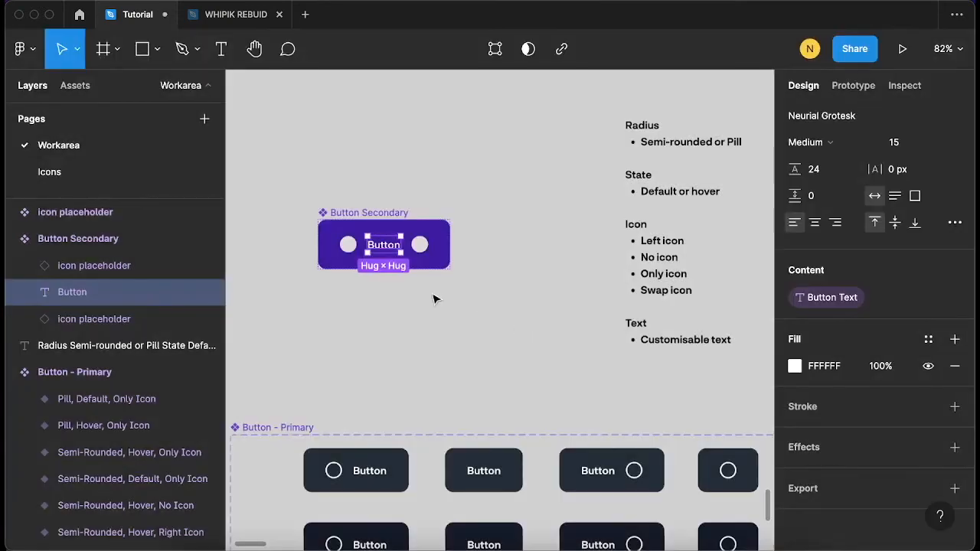
{"action": "left_click", "coordinate": [359, 216]}
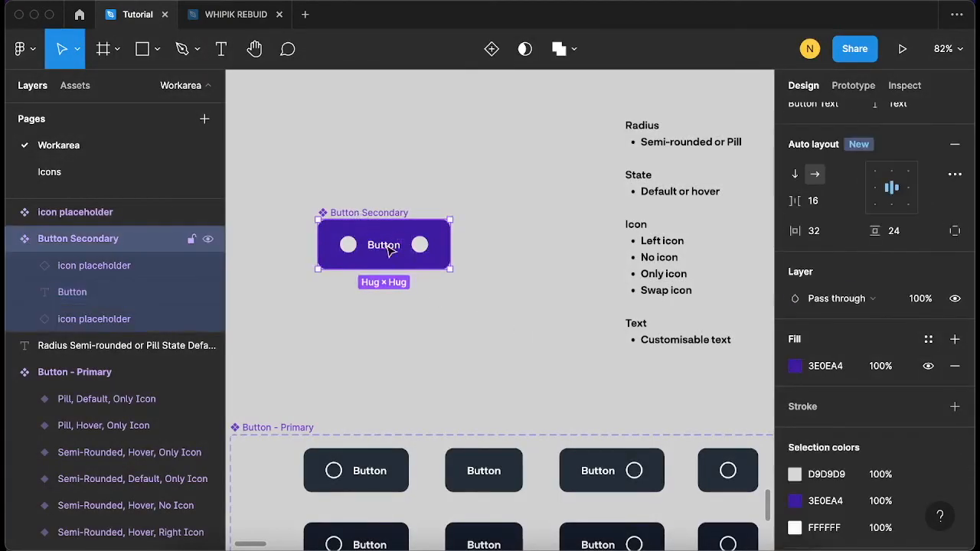
{"action": "left_click", "coordinate": [388, 251]}
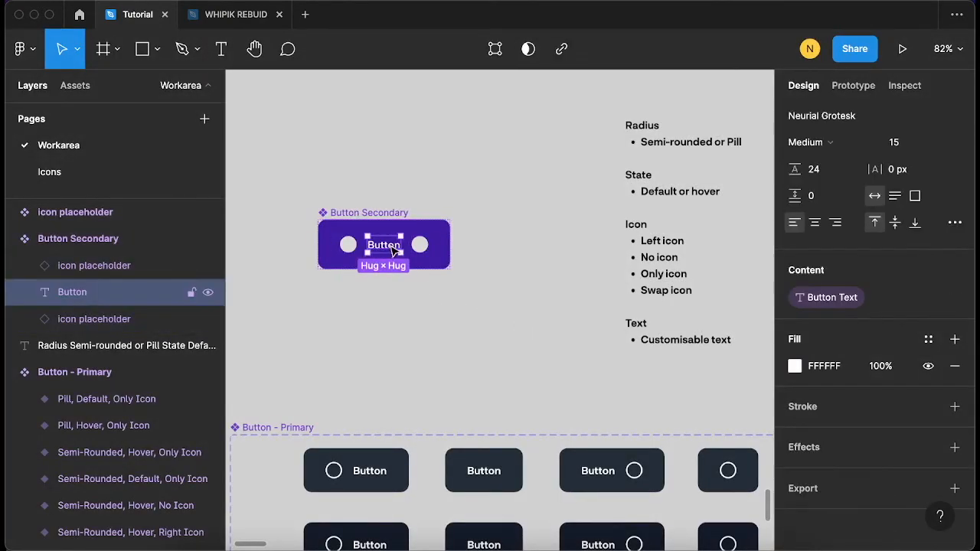
{"action": "mouse_move", "coordinate": [817, 298]}
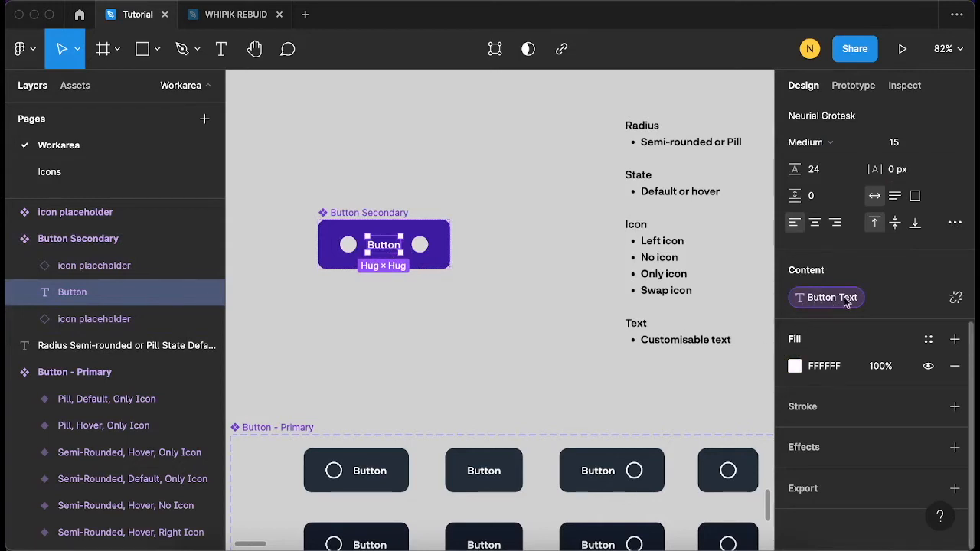
{"action": "left_click", "coordinate": [364, 218]}
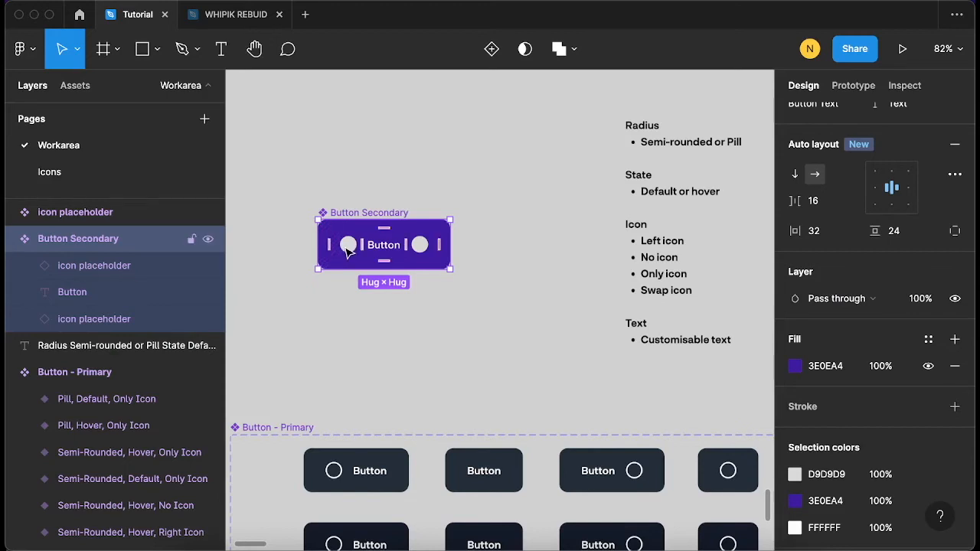
Create a visibility property named Show icon left with the value True for the icon placeholder before the Button label
{"action": "left_click", "coordinate": [347, 247]}
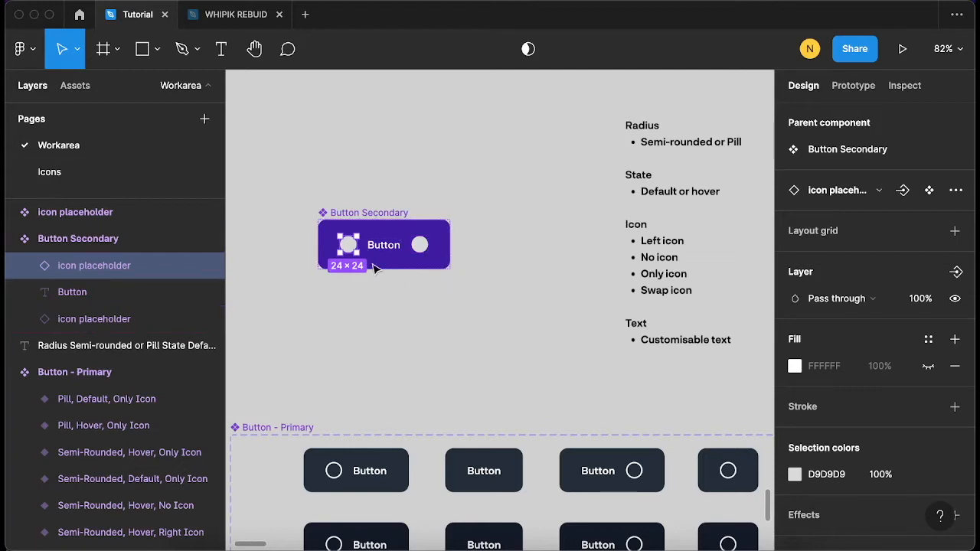
{"action": "scroll", "coordinate": [341, 252], "scroll_direction": "up", "scroll_amount": 2}
{"action": "scroll", "coordinate": [341, 252], "scroll_direction": "up", "scroll_amount": 1}
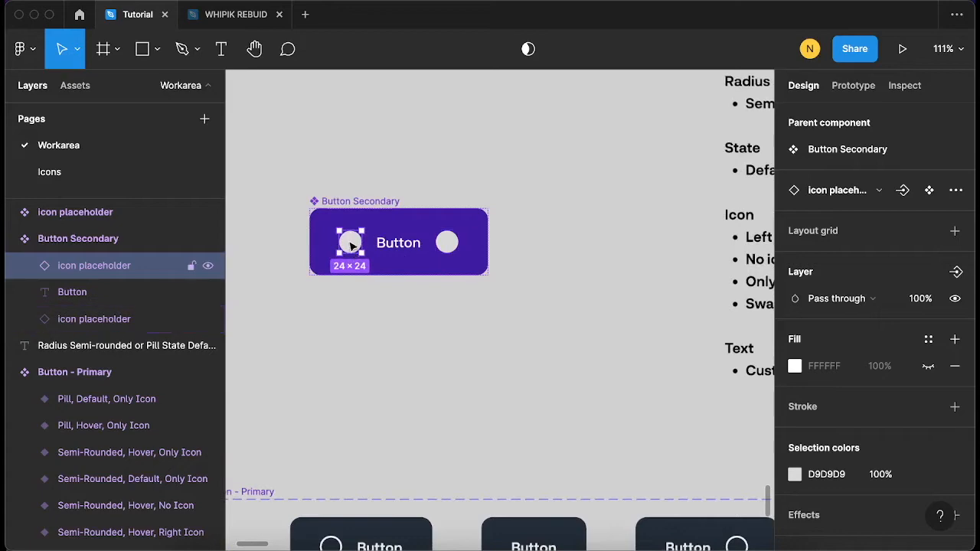
{"action": "scroll", "coordinate": [819, 222], "scroll_direction": "up", "scroll_amount": 2}
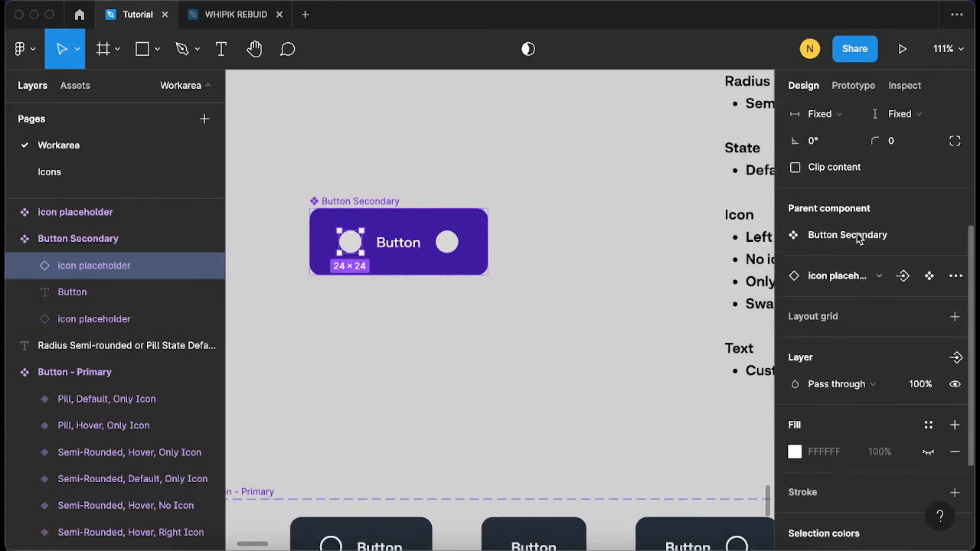
{"action": "scroll", "coordinate": [871, 303], "scroll_direction": "up", "scroll_amount": 1}
{"action": "scroll", "coordinate": [874, 316], "scroll_direction": "down", "scroll_amount": 1}
{"action": "scroll", "coordinate": [874, 316], "scroll_direction": "down", "scroll_amount": 1}
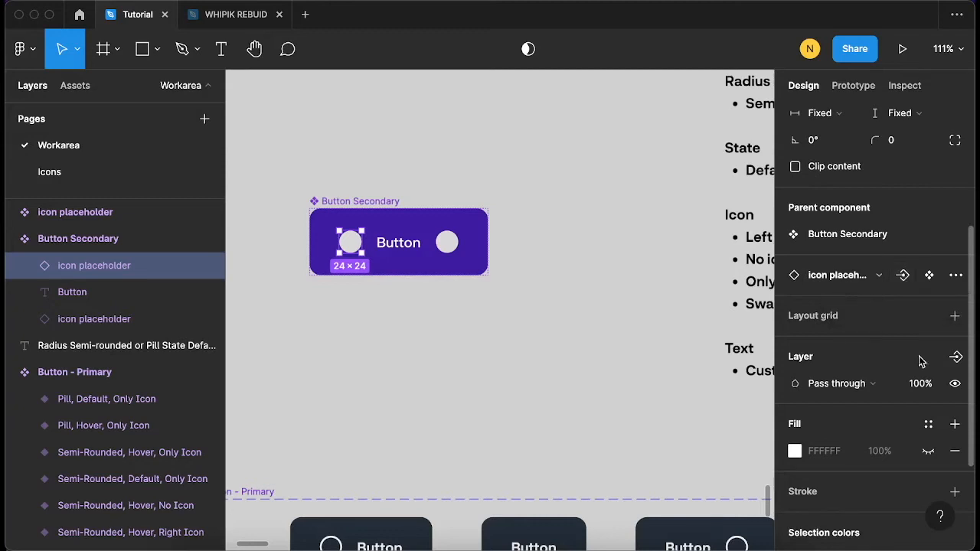
{"action": "scroll", "coordinate": [922, 362], "scroll_direction": "down", "scroll_amount": 1}
{"action": "scroll", "coordinate": [922, 363], "scroll_direction": "down", "scroll_amount": 1}
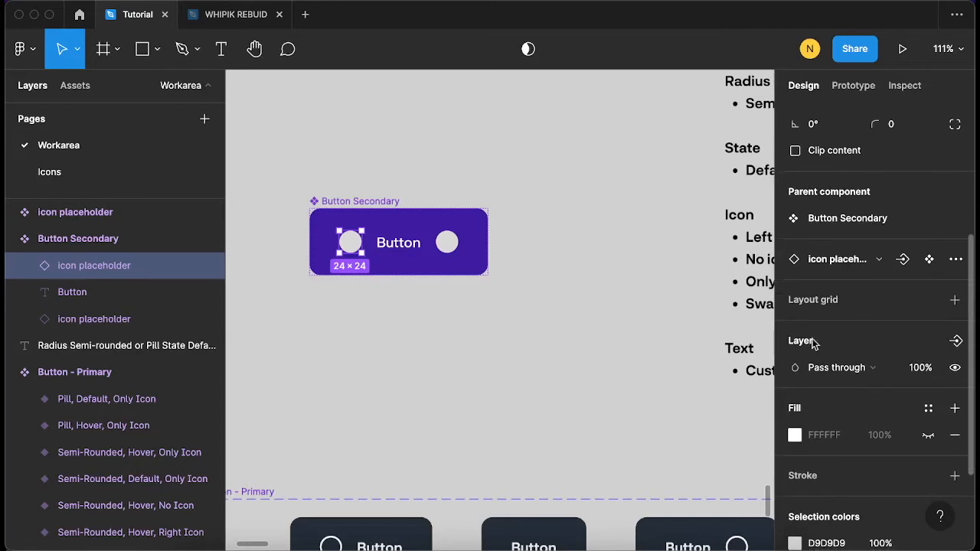
{"action": "left_click", "coordinate": [957, 341]}
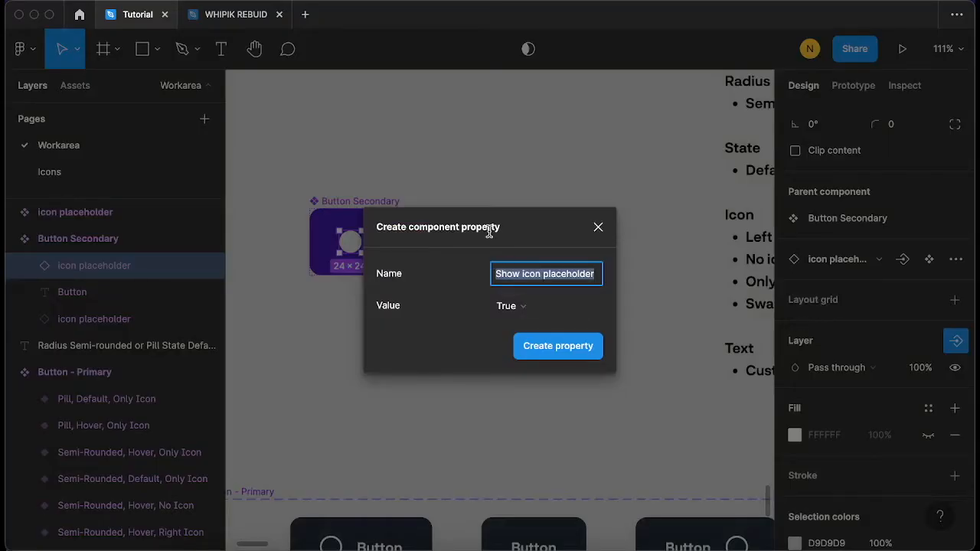
{"action": "left_click", "coordinate": [490, 231]}
{"action": "left_click", "coordinate": [522, 275]}
{"action": "type", "text": "Show"}
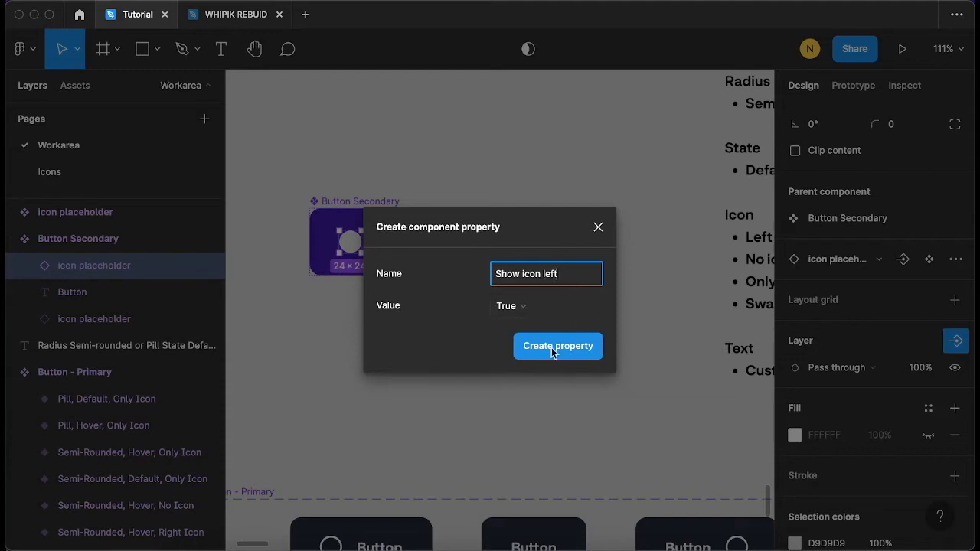
{"action": "left_click", "coordinate": [574, 312]}
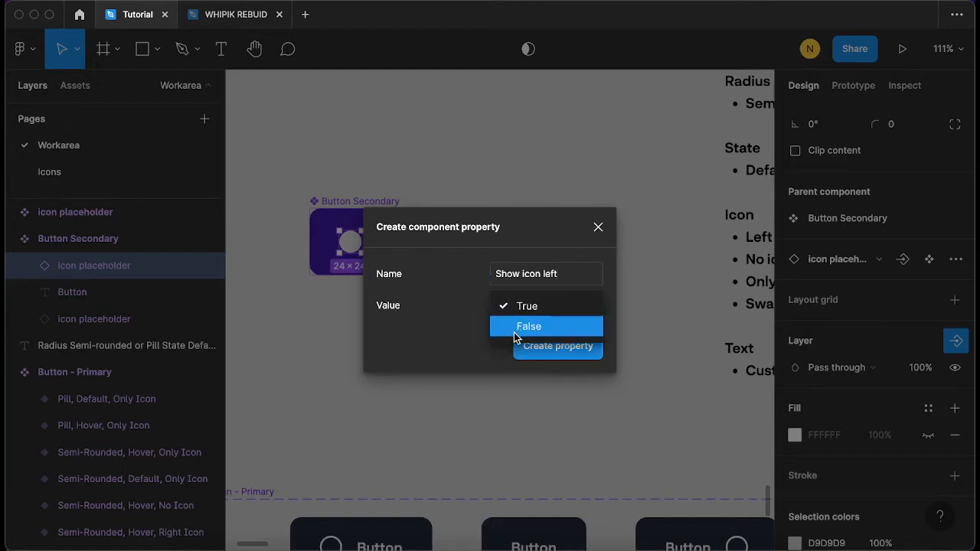
{"action": "left_click", "coordinate": [468, 316]}
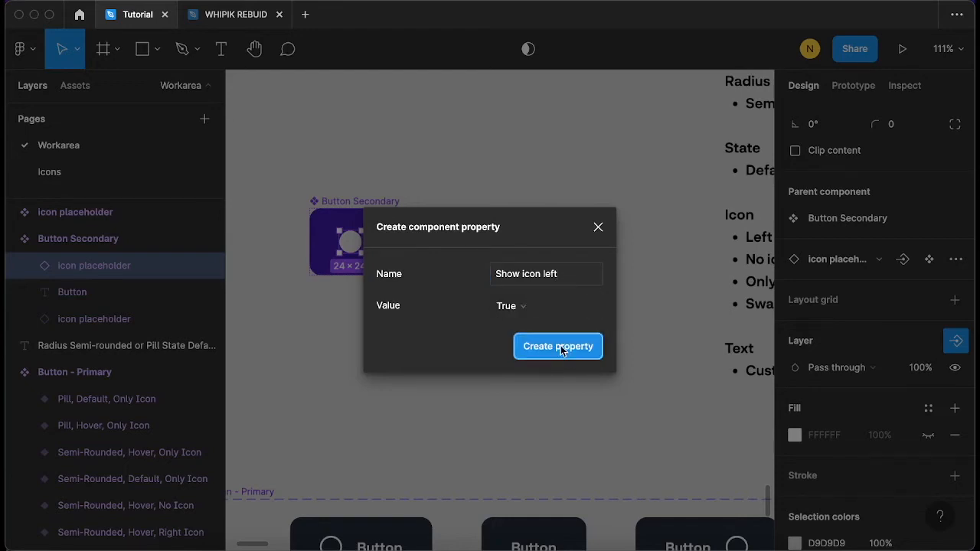
{"action": "left_click", "coordinate": [561, 348]}
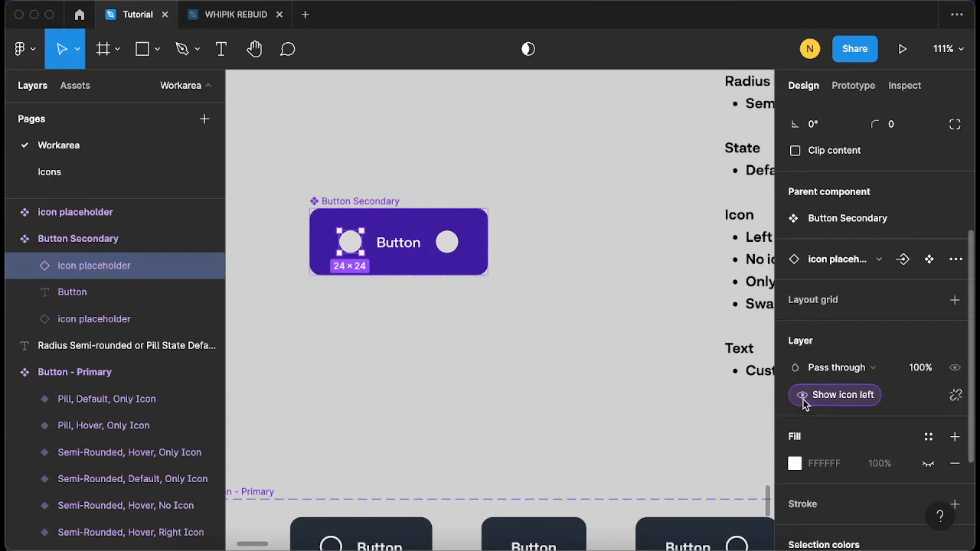
Create a visibility property named Show icon right for the icon placeholder after the Button label
{"action": "left_click", "coordinate": [450, 248]}
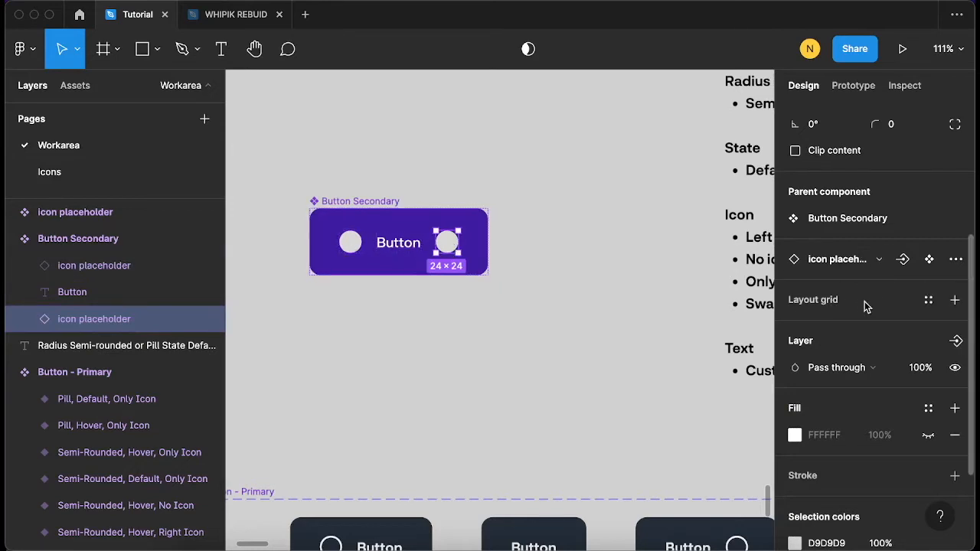
{"action": "scroll", "coordinate": [862, 307], "scroll_direction": "down", "scroll_amount": 5}
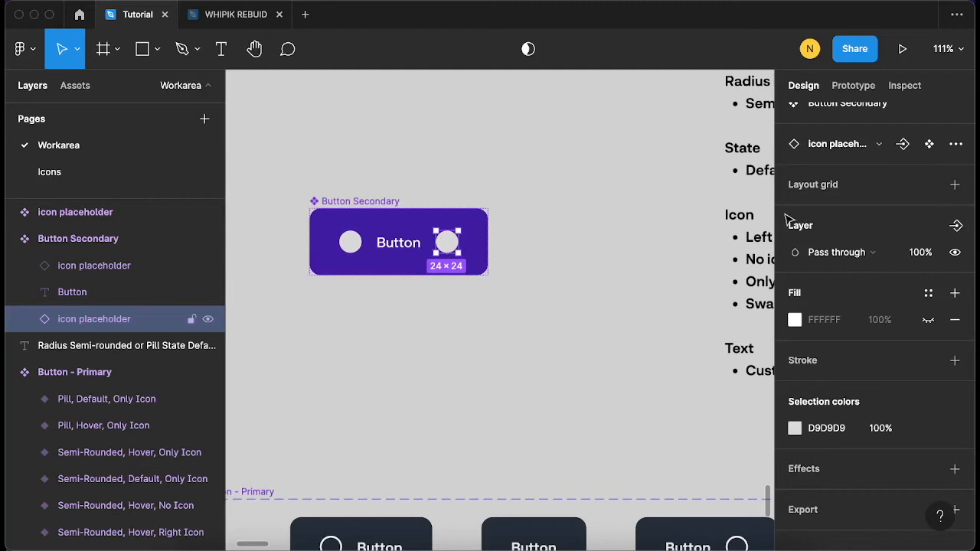
{"action": "left_click", "coordinate": [957, 226]}
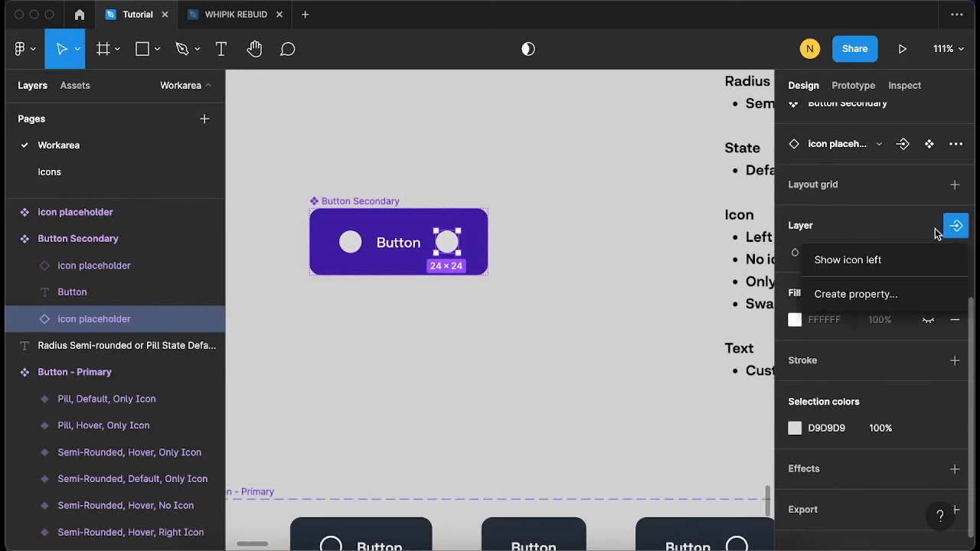
{"action": "left_click", "coordinate": [870, 295]}
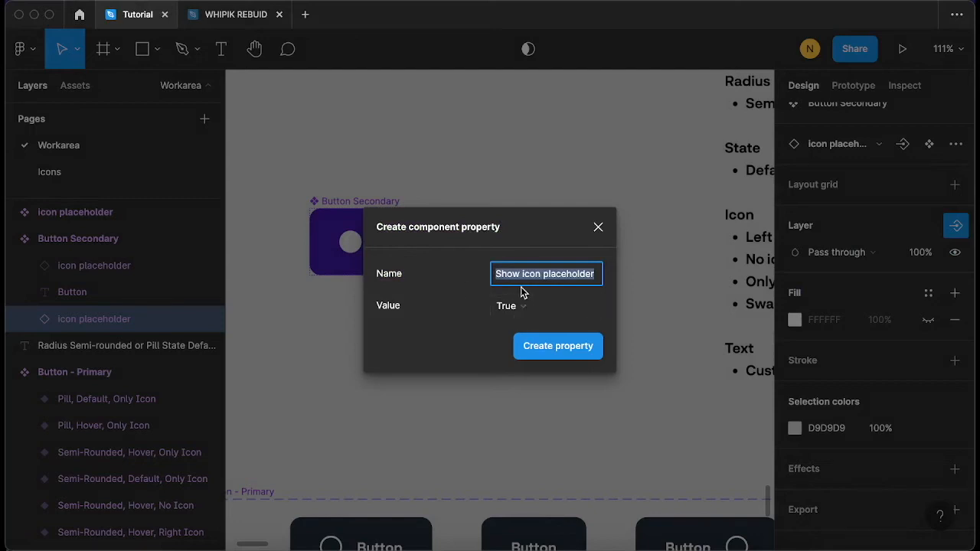
{"action": "type", "text": "Show icon right"}
{"action": "left_click", "coordinate": [542, 350]}
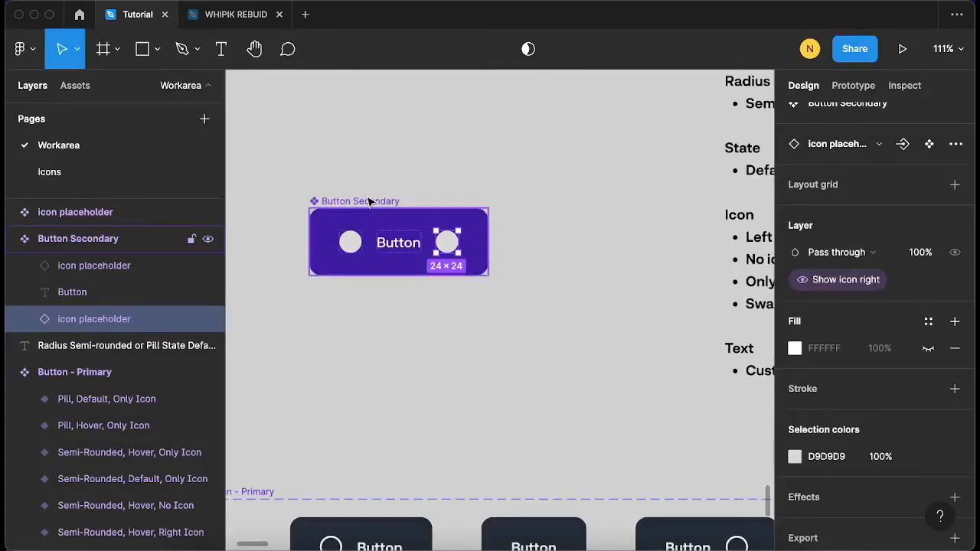
Create an instance swap property named Swap-icon left with the value icon placeholder for the placeholder before Button Secondary's label
{"action": "left_click", "coordinate": [368, 203]}
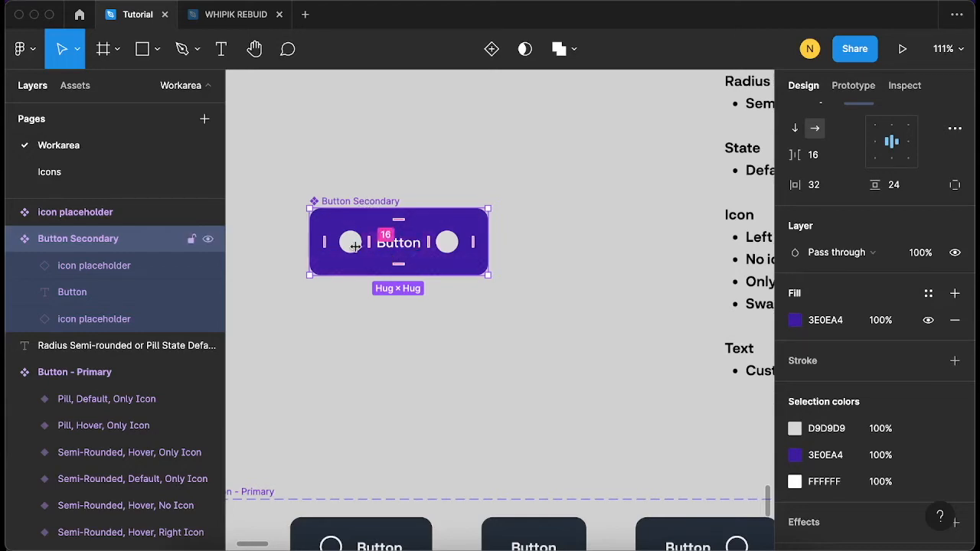
{"action": "left_click", "coordinate": [350, 245]}
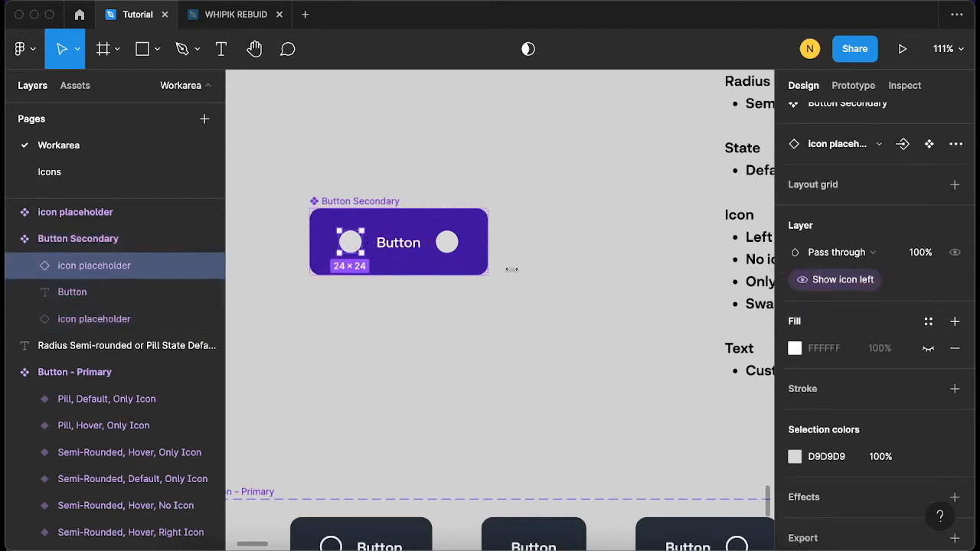
{"action": "scroll", "coordinate": [848, 239], "scroll_direction": "up", "scroll_amount": 3}
{"action": "scroll", "coordinate": [850, 245], "scroll_direction": "up", "scroll_amount": 1}
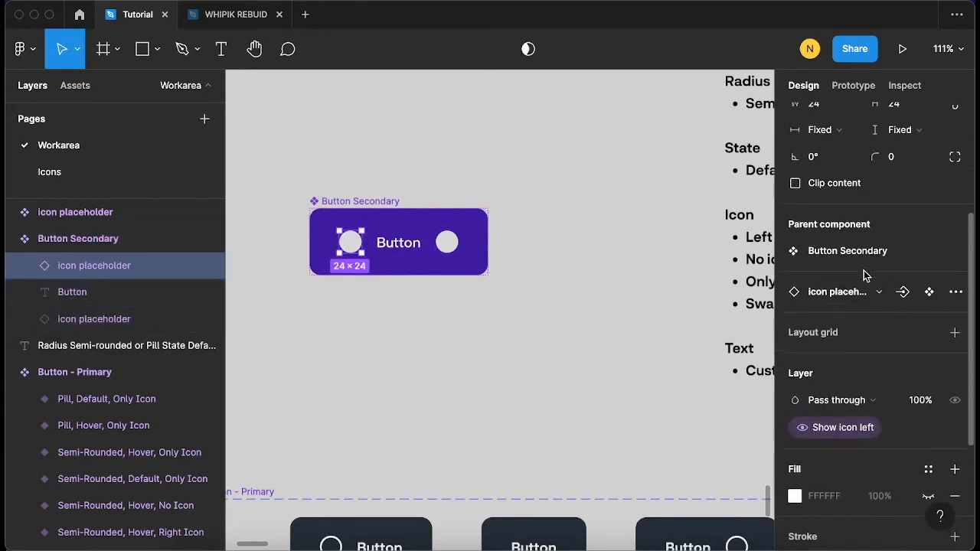
{"action": "left_click", "coordinate": [904, 294]}
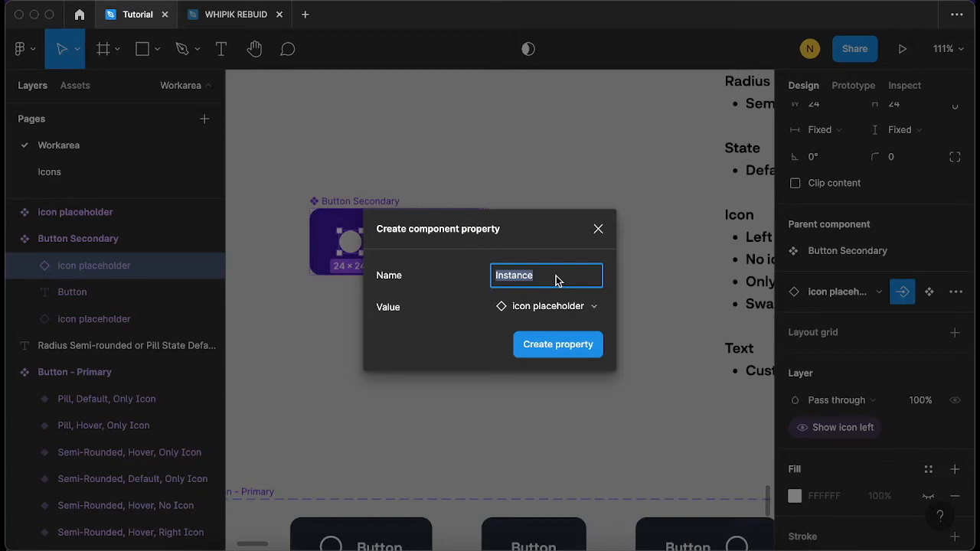
{"action": "type", "text": "Swap icon left"}
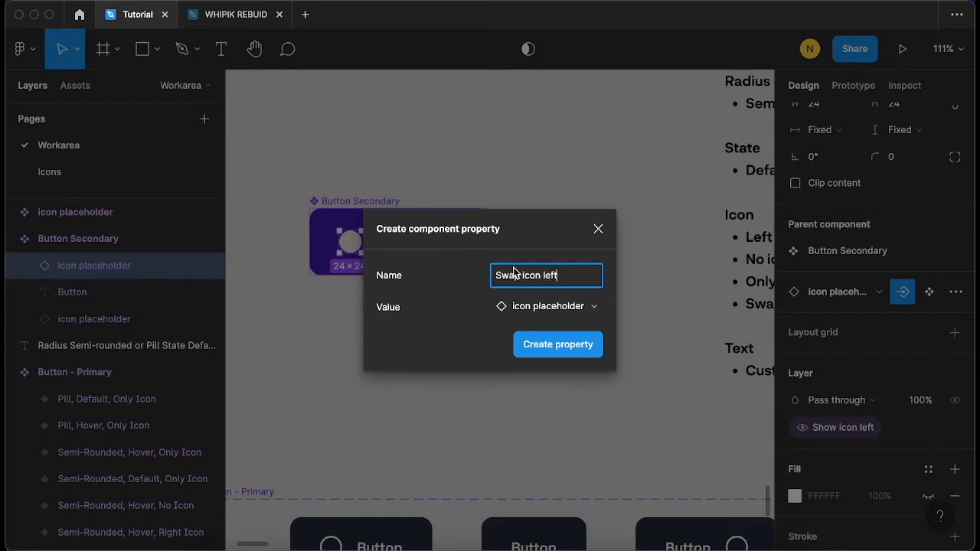
{"action": "key", "text": "alt+Left"}
{"action": "key", "text": "alt+Left"}
{"action": "key", "text": "BackSpace"}
{"action": "key", "text": "Delete"}
{"action": "type", "text": "I"}
{"action": "key", "text": "Left"}
{"action": "type", "text": "-"}
{"action": "left_click", "coordinate": [560, 346]}
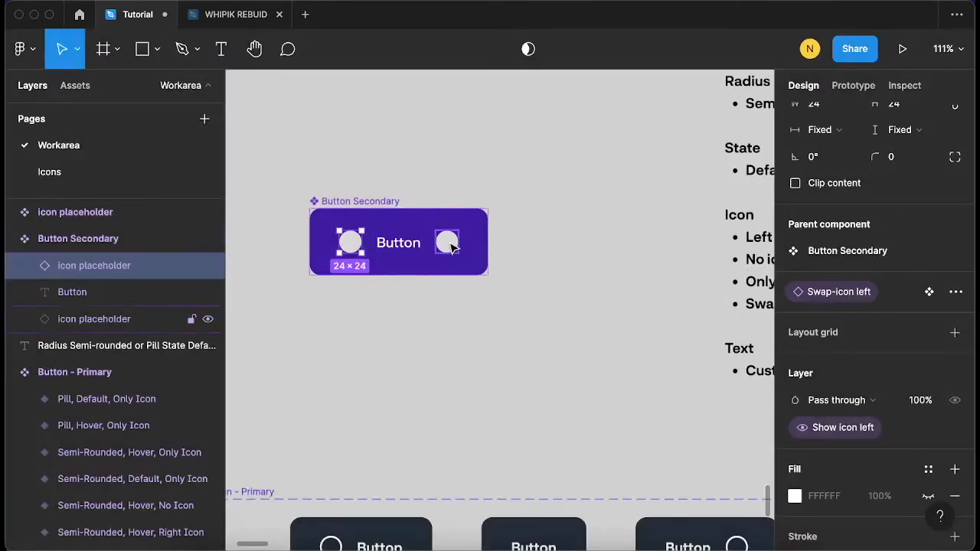
Apply the Swap-icon left property to the icon placeholder after the label as well, and rename that property Swap-icon
{"action": "left_click", "coordinate": [448, 242]}
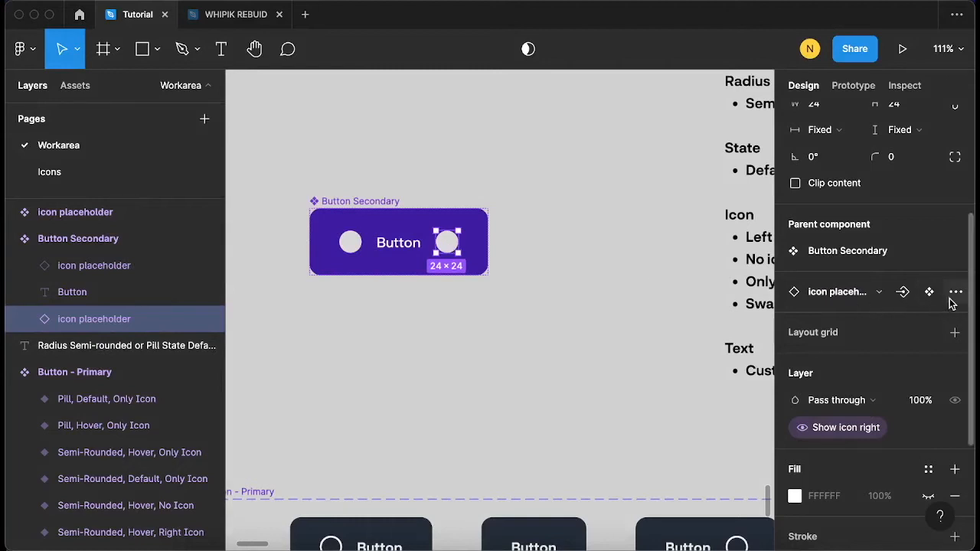
{"action": "left_click", "coordinate": [904, 295]}
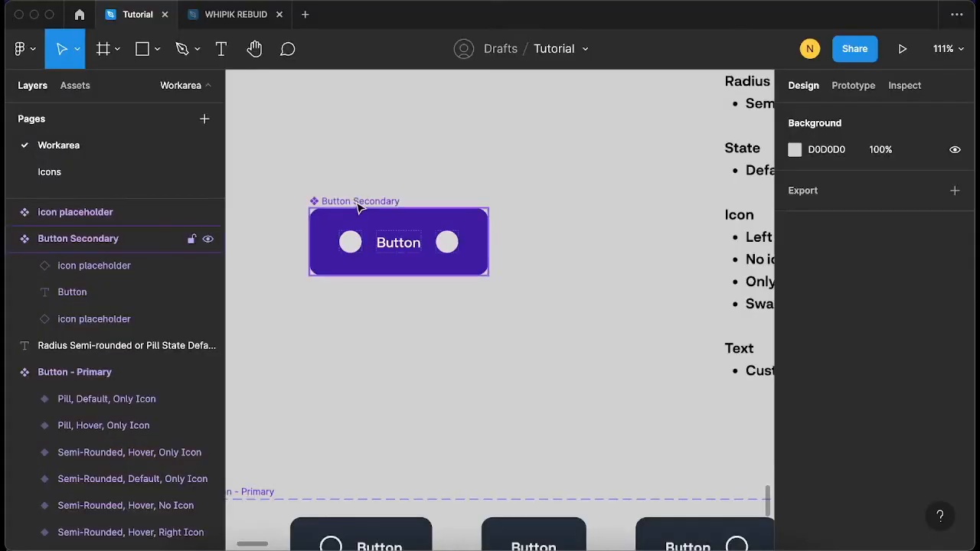
{"action": "left_click", "coordinate": [360, 207]}
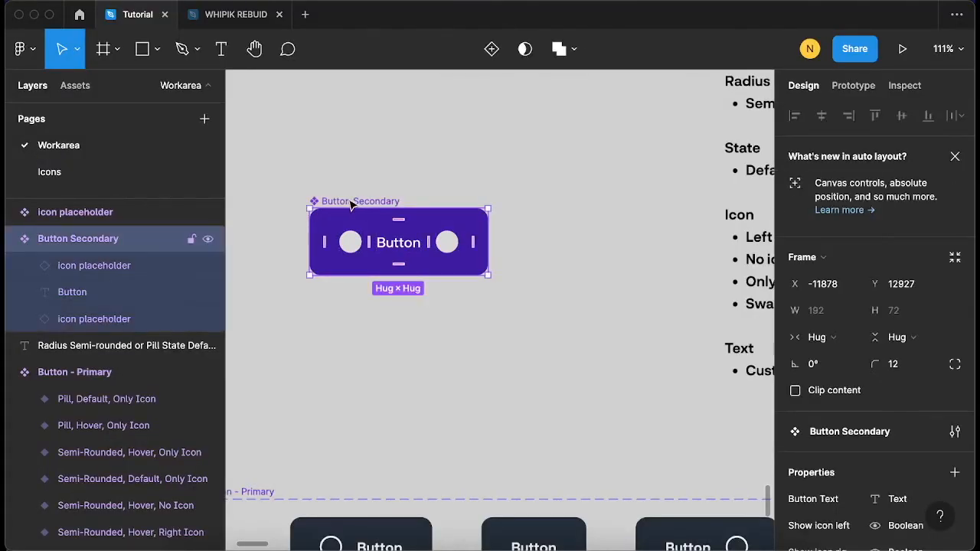
{"action": "scroll", "coordinate": [843, 363], "scroll_direction": "down", "scroll_amount": 5}
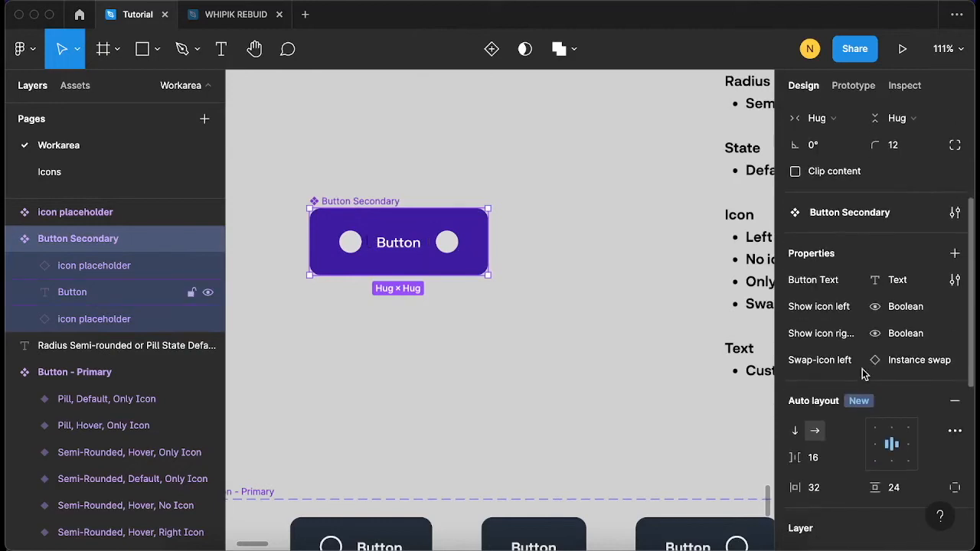
{"action": "scroll", "coordinate": [842, 363], "scroll_direction": "down", "scroll_amount": 1}
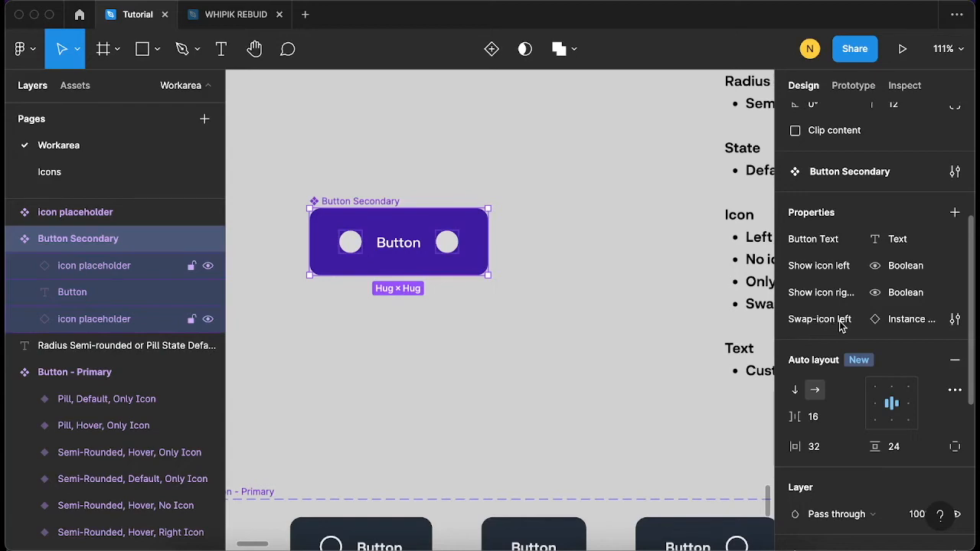
{"action": "double_click", "coordinate": [841, 323]}
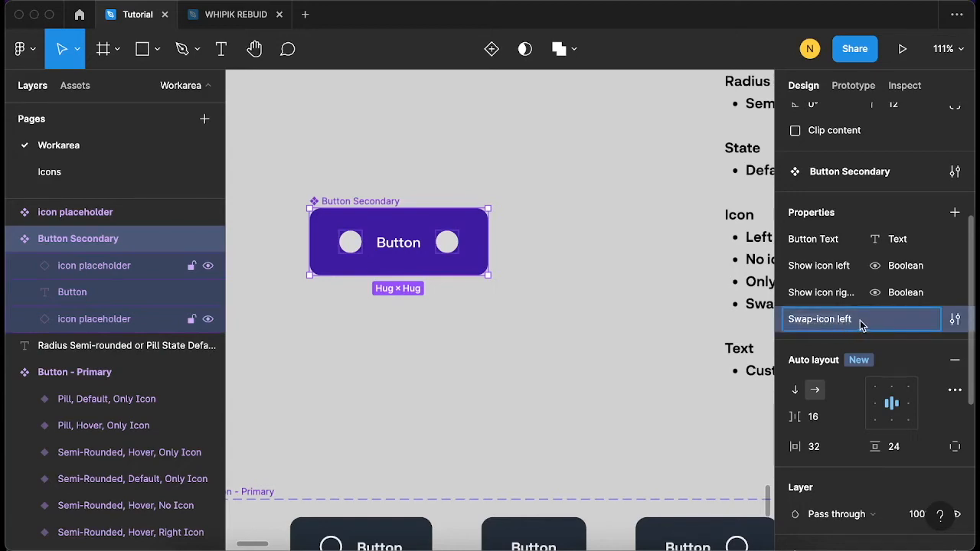
{"action": "key", "text": "BackSpace"}
{"action": "key", "text": "Return"}
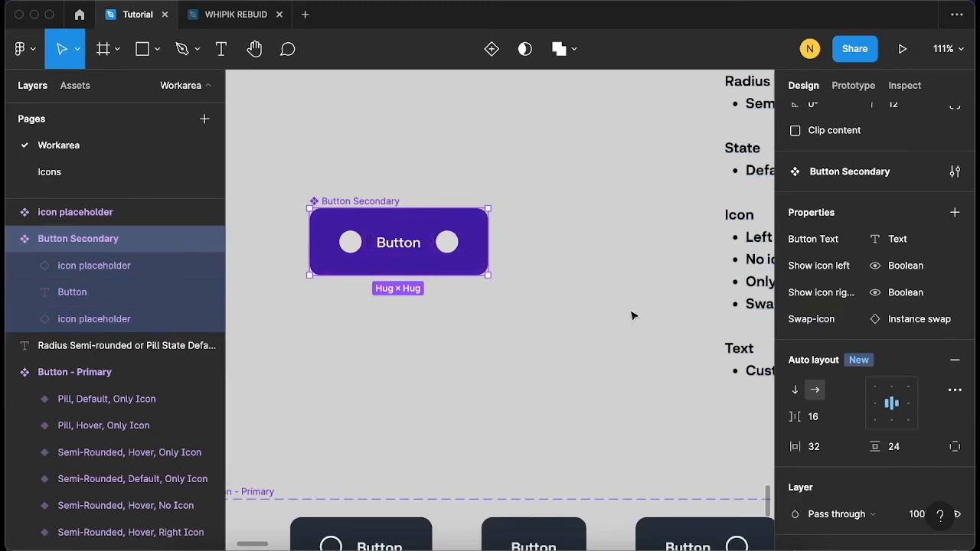
Examine the Icon and Text requirements in the notes beside the Button Secondary component
{"action": "scroll", "coordinate": [409, 332], "scroll_direction": "down", "scroll_amount": 4}
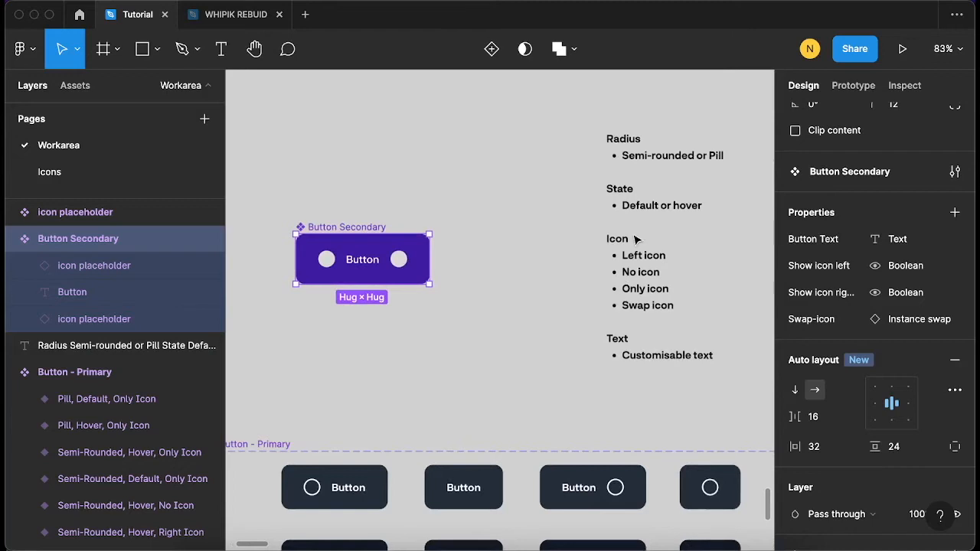
{"action": "double_click", "coordinate": [617, 242]}
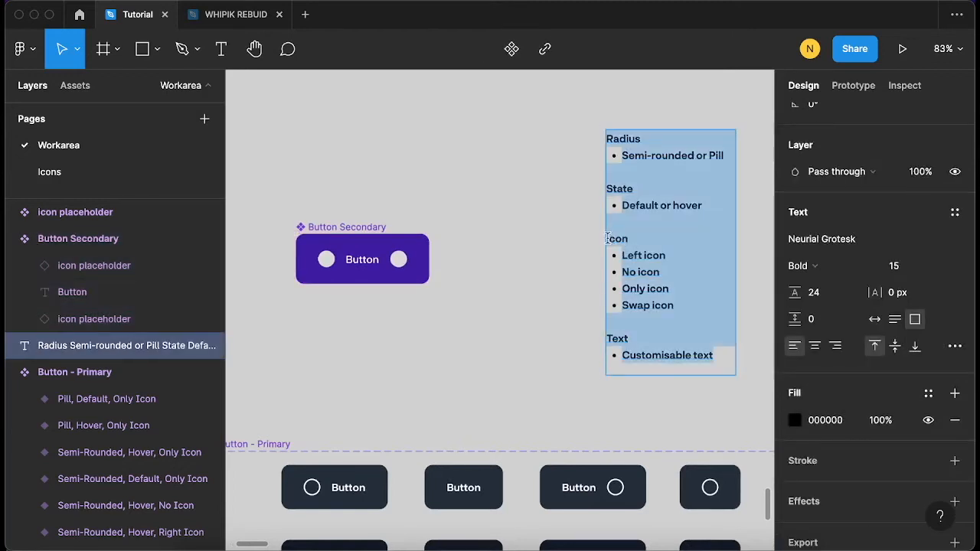
{"action": "left_click", "coordinate": [607, 239]}
{"action": "left_click_drag", "start_coordinate": [606, 239], "coordinate": [713, 369]}
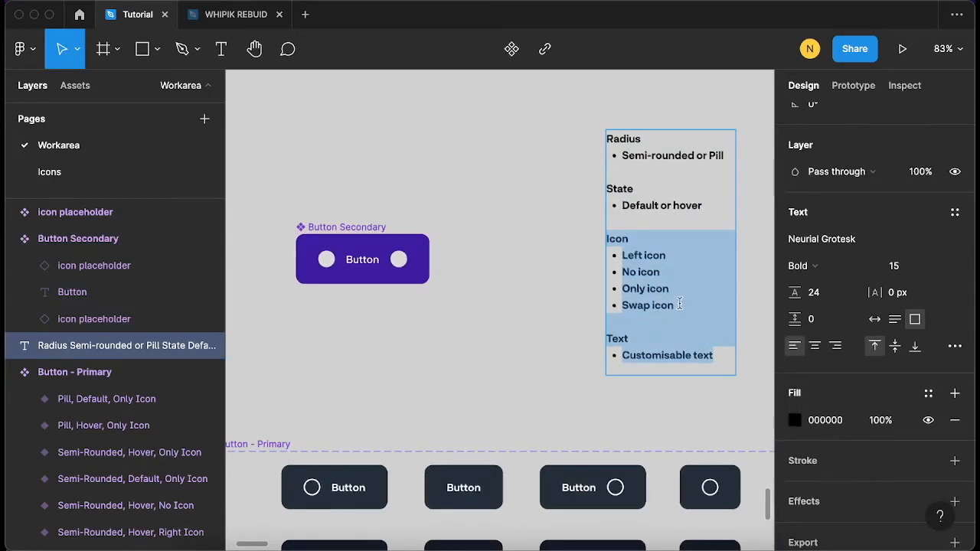
{"action": "scroll", "coordinate": [663, 268], "scroll_direction": "down", "scroll_amount": 2}
{"action": "scroll", "coordinate": [663, 268], "scroll_direction": "left", "scroll_amount": 2}
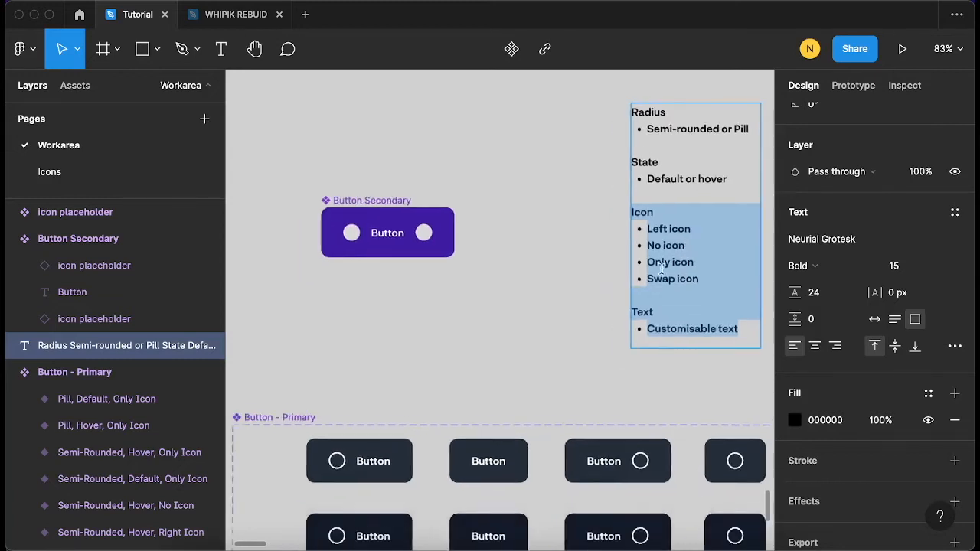
{"action": "scroll", "coordinate": [663, 268], "scroll_direction": "down", "scroll_amount": 2}
{"action": "scroll", "coordinate": [663, 268], "scroll_direction": "left", "scroll_amount": 2}
{"action": "scroll", "coordinate": [582, 273], "scroll_direction": "up", "scroll_amount": 3}
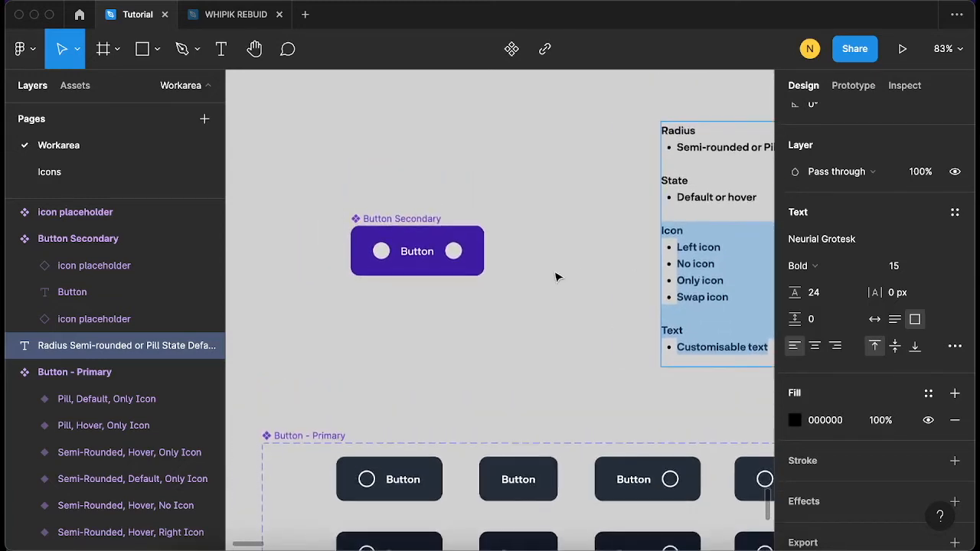
{"action": "key", "text": "Escape"}
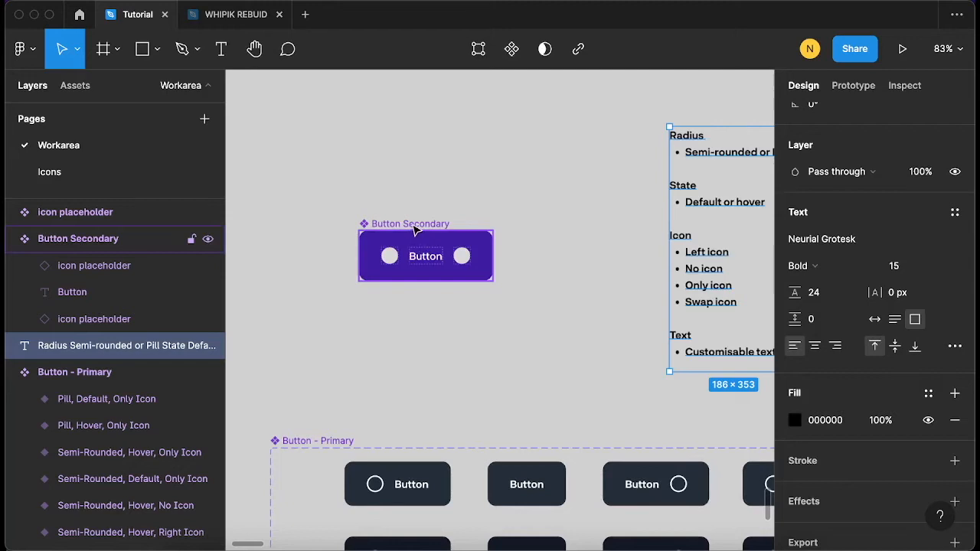
Move the Button Secondary component up and left so it lines up with the left edge of the Button - Primary set
{"action": "left_click_drag", "start_coordinate": [389, 223], "coordinate": [328, 195]}
{"action": "scroll", "coordinate": [327, 197], "scroll_direction": "up", "scroll_amount": 3}
{"action": "scroll", "coordinate": [328, 196], "scroll_direction": "left", "scroll_amount": 3}
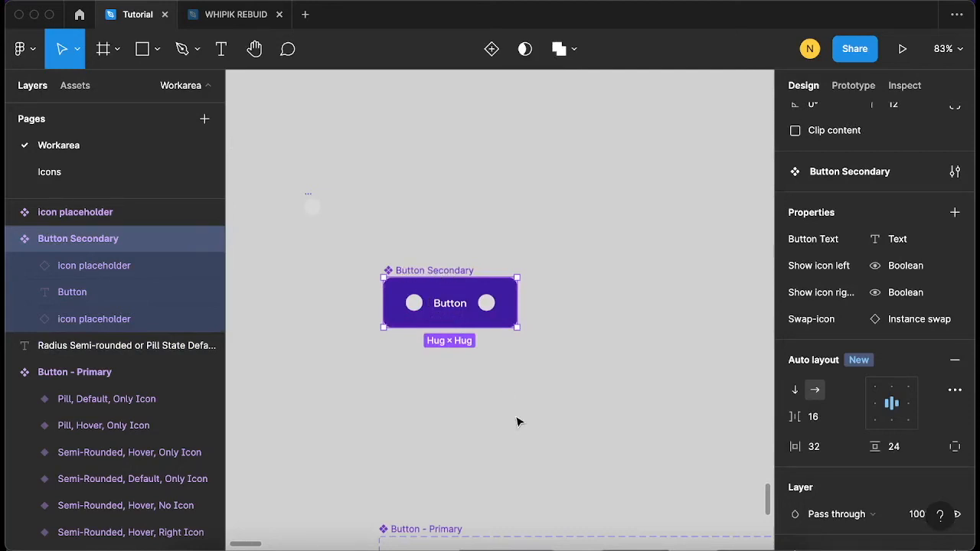
Duplicate Button Secondary as an instance and place it above and to the right of the main component
{"action": "key", "text": "super+d"}
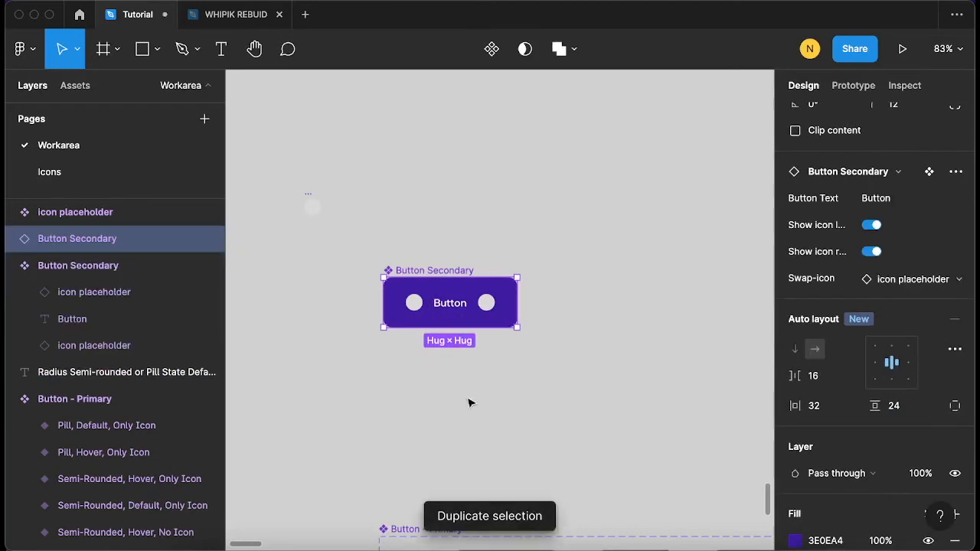
{"action": "left_click_drag", "start_coordinate": [440, 300], "coordinate": [605, 210]}
{"action": "scroll", "coordinate": [628, 218], "scroll_direction": "right", "scroll_amount": 3}
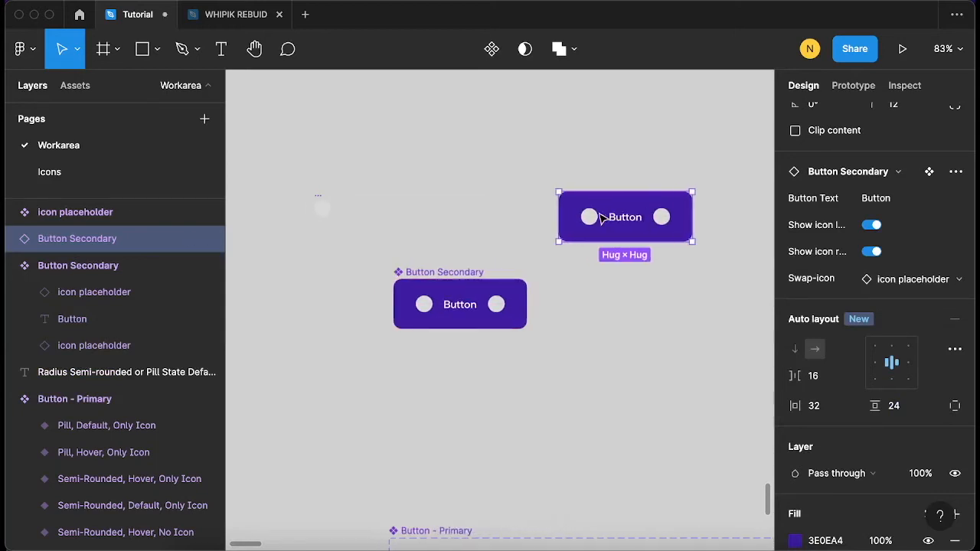
Set the Button Text property of the Button Secondary instance to Login
{"action": "scroll", "coordinate": [840, 249], "scroll_direction": "up", "scroll_amount": 2}
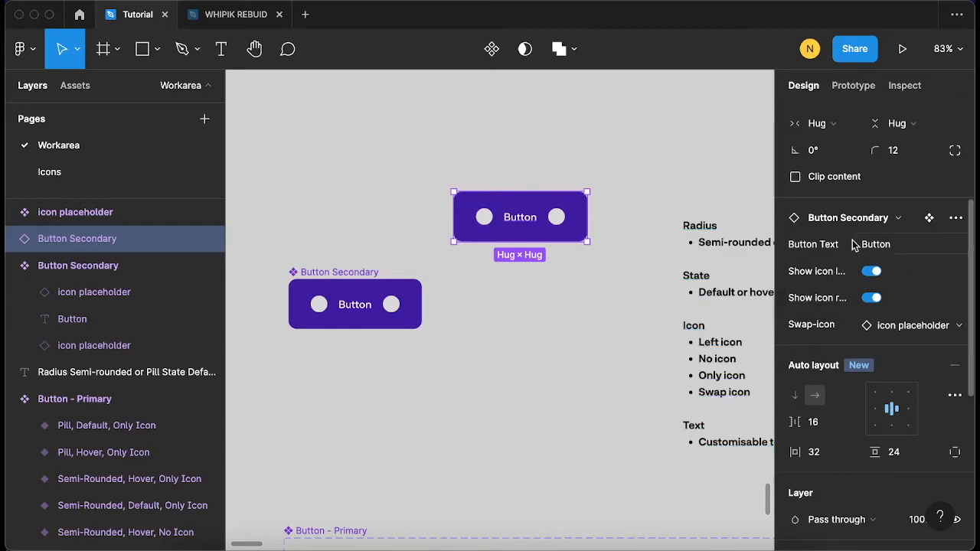
{"action": "scroll", "coordinate": [809, 248], "scroll_direction": "down", "scroll_amount": 1}
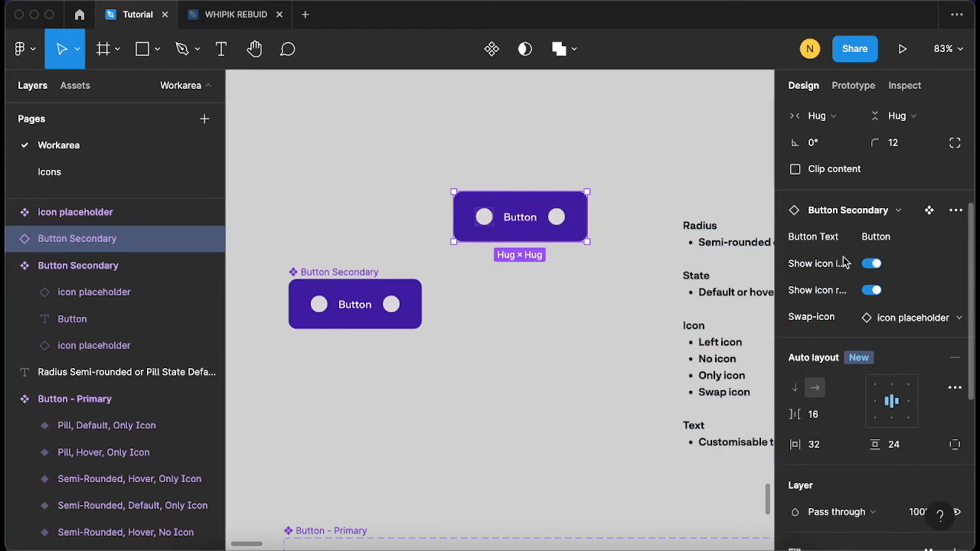
{"action": "scroll", "coordinate": [854, 268], "scroll_direction": "up", "scroll_amount": 3}
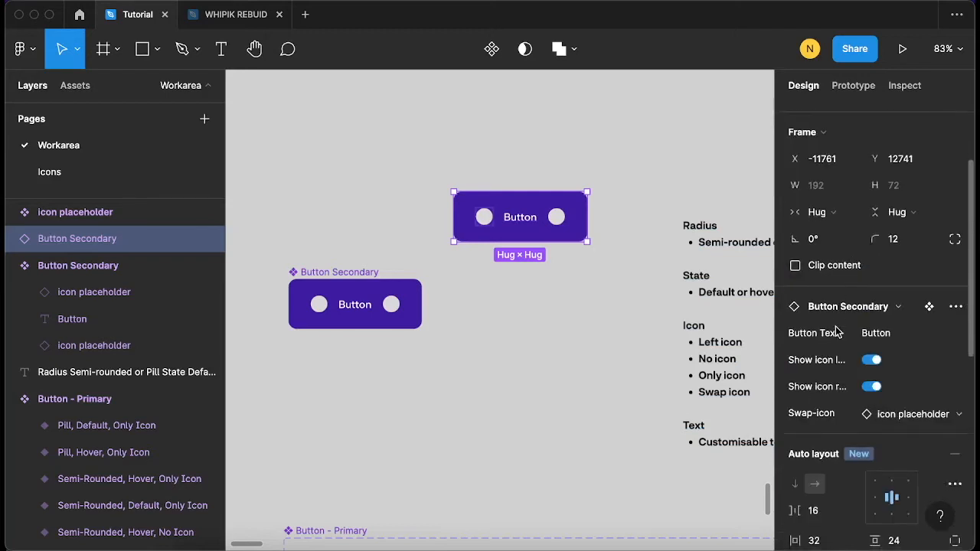
{"action": "left_click", "coordinate": [902, 339]}
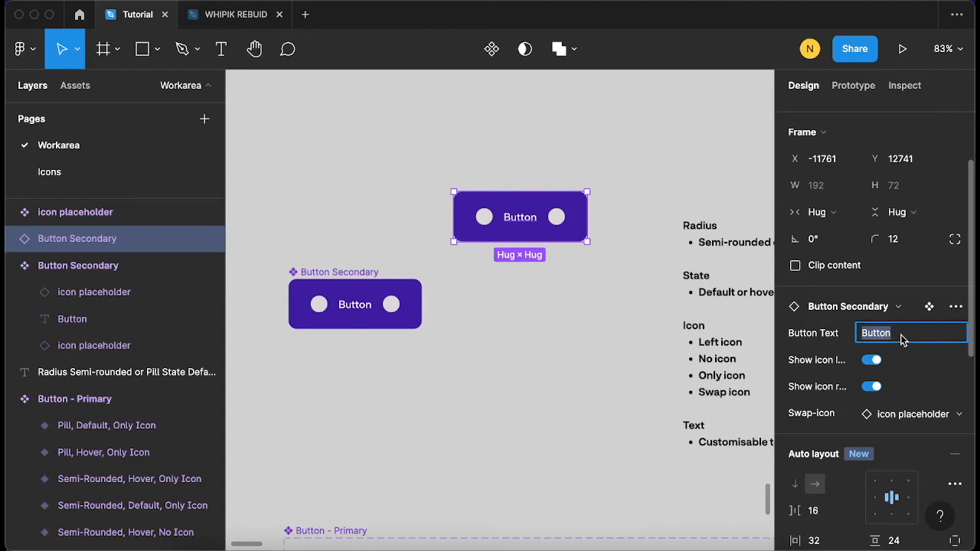
{"action": "type", "text": "Login"}
{"action": "key", "text": "Return"}
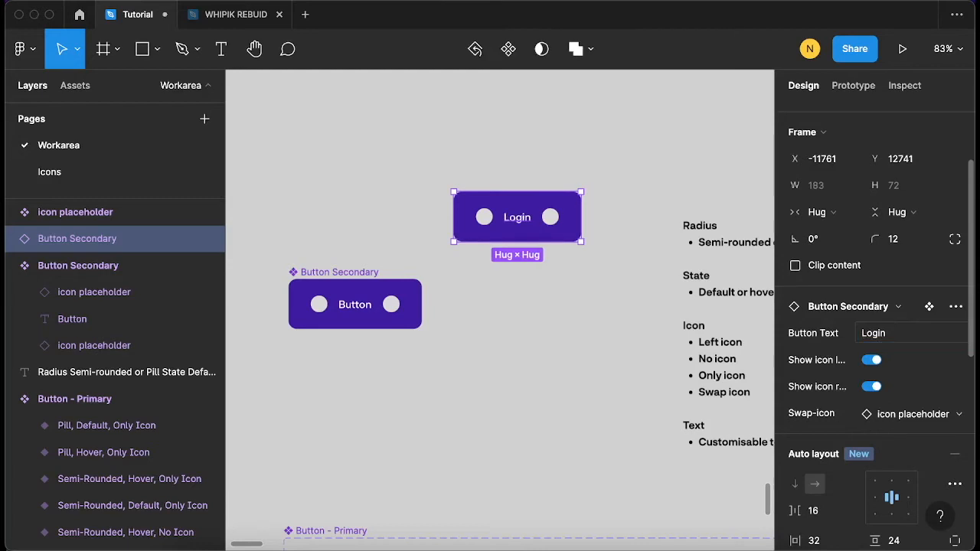
Change the instance's Button Text property to Create account
{"action": "left_click", "coordinate": [885, 340]}
{"action": "type", "text": "Create account"}
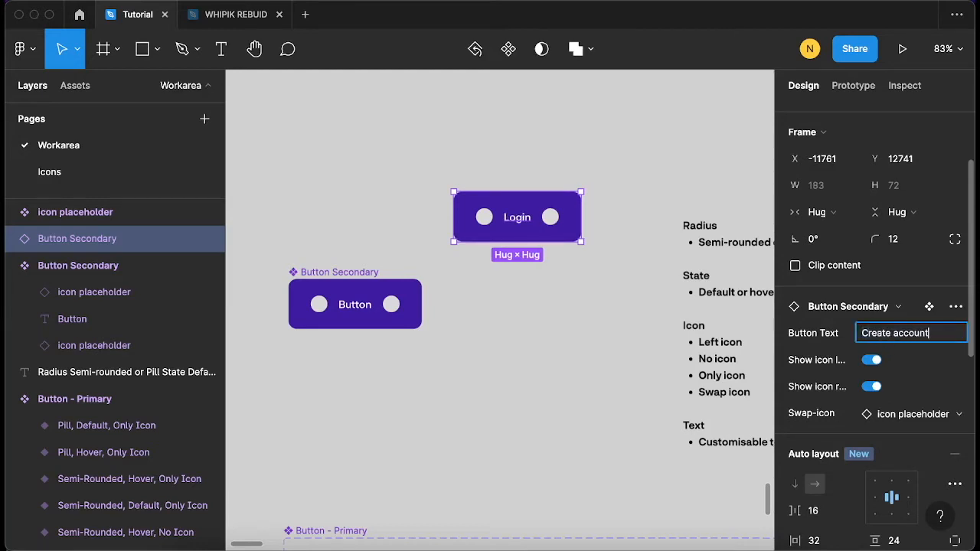
{"action": "key", "text": "Return"}
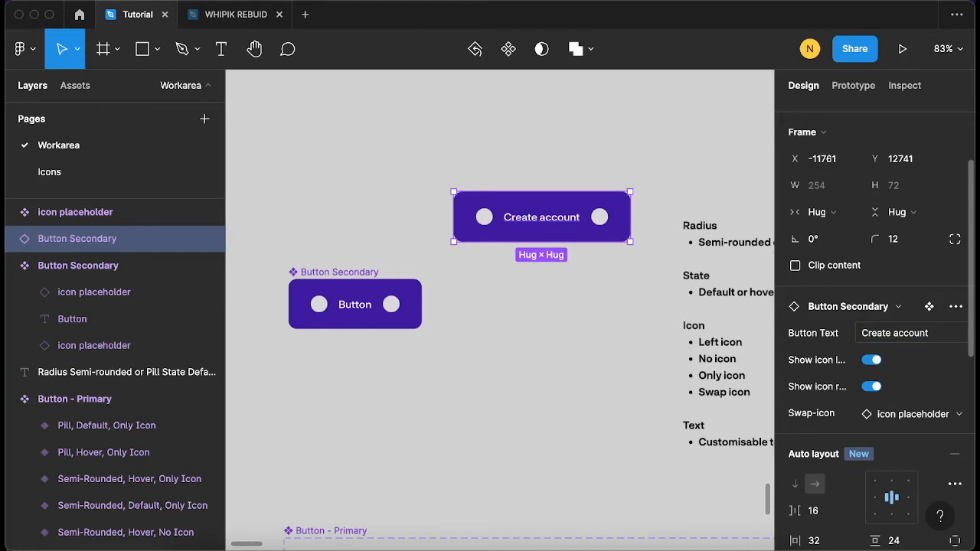
Test the instance's Show icon left and Show icon right properties by switching both off and back on
{"action": "left_click", "coordinate": [873, 361]}
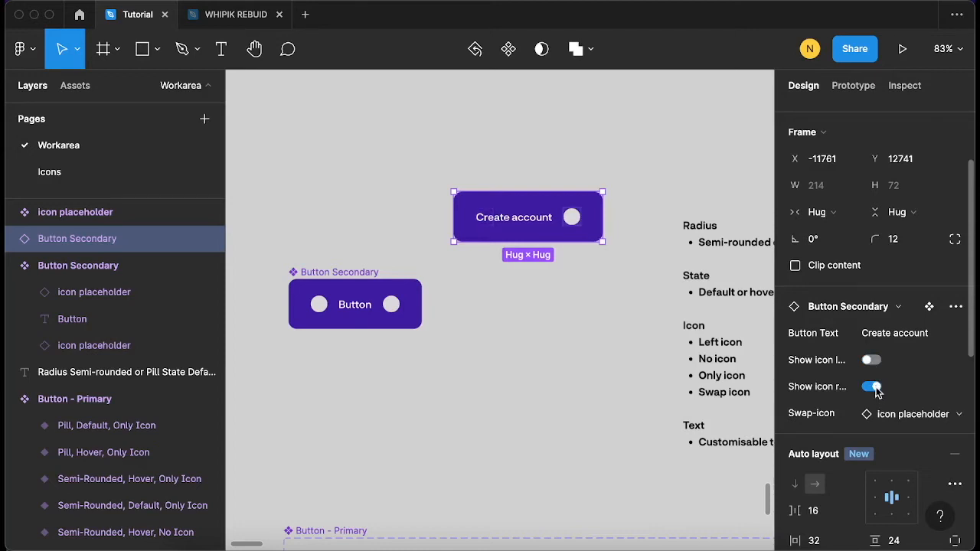
{"action": "left_click", "coordinate": [873, 387]}
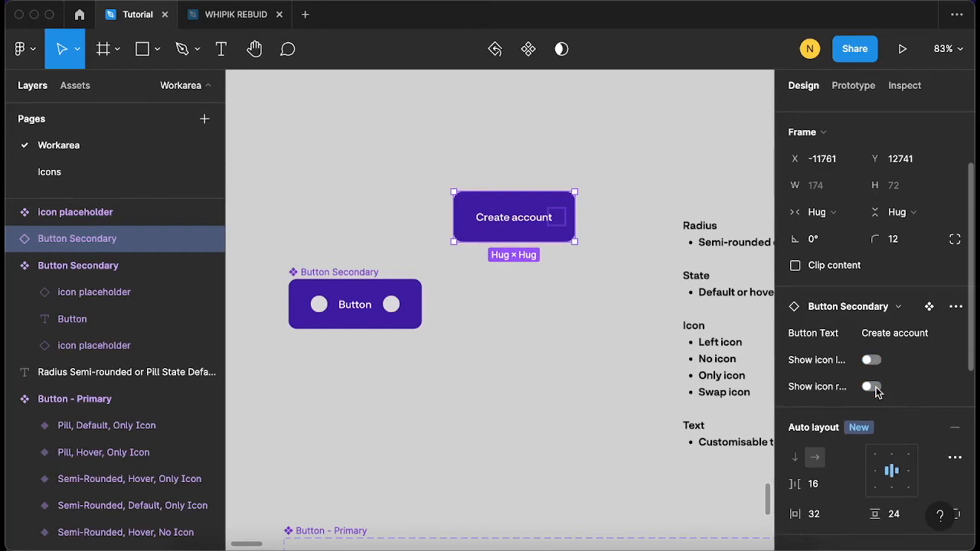
{"action": "left_click", "coordinate": [875, 388]}
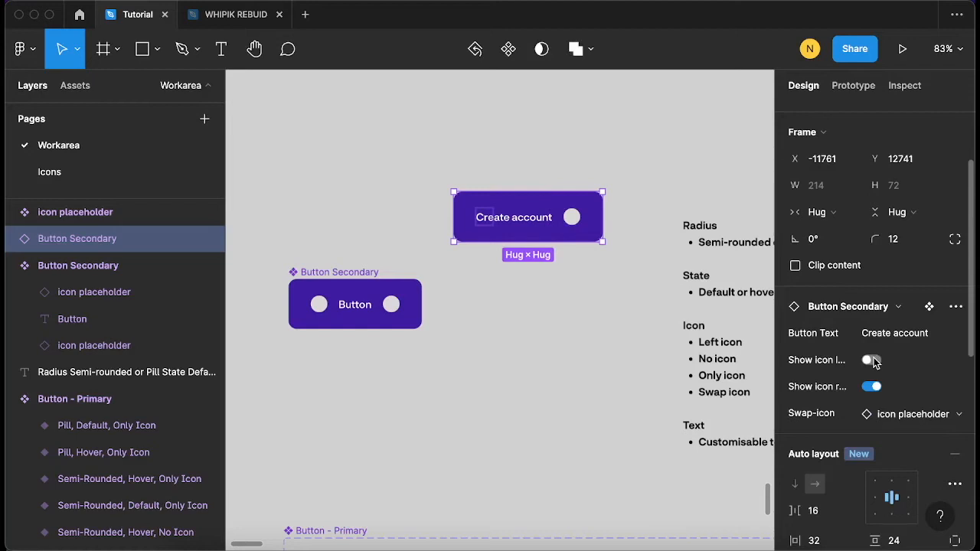
{"action": "left_click", "coordinate": [873, 362]}
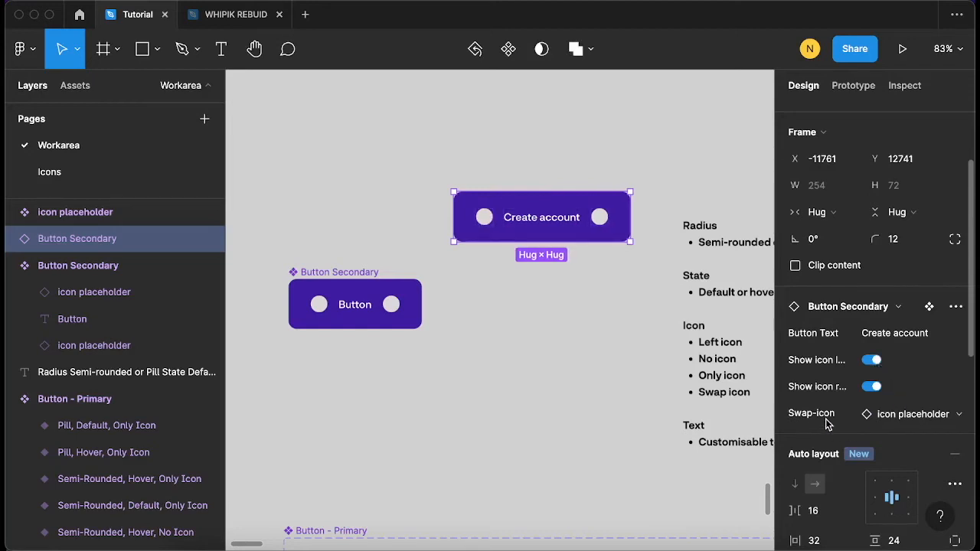
{"action": "scroll", "coordinate": [827, 421], "scroll_direction": "down", "scroll_amount": 2}
{"action": "scroll", "coordinate": [827, 422], "scroll_direction": "down", "scroll_amount": 1}
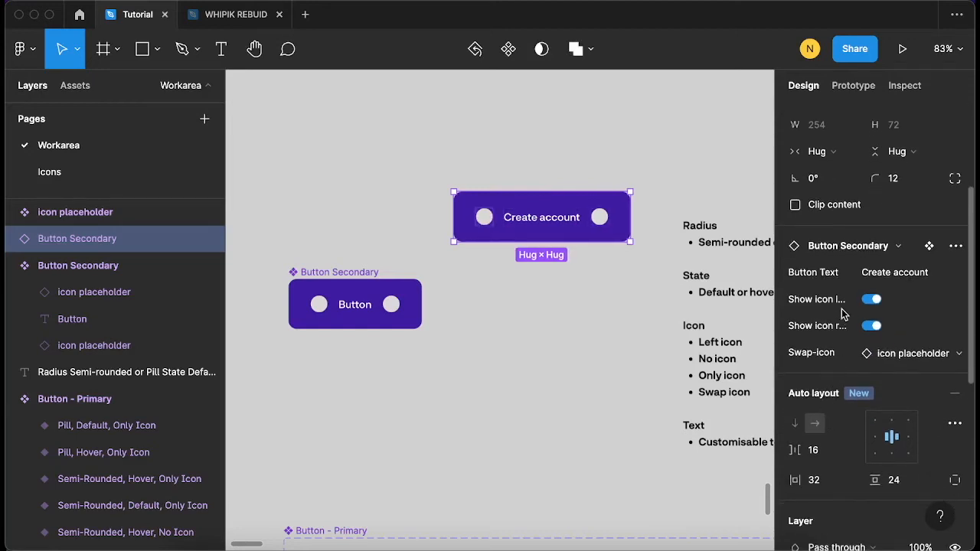
Add a "Toggle visibility" bullet below "Customisable text" in the Text section of the requirements notes
{"action": "left_click", "coordinate": [356, 280]}
{"action": "scroll", "coordinate": [505, 352], "scroll_direction": "right", "scroll_amount": 5}
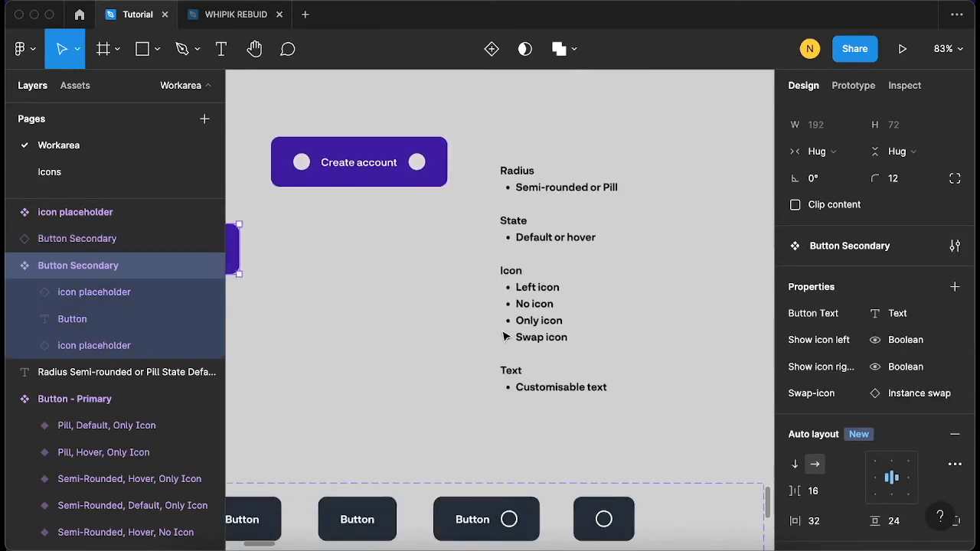
{"action": "left_click", "coordinate": [509, 375]}
{"action": "scroll", "coordinate": [531, 406], "scroll_direction": "up", "scroll_amount": 5}
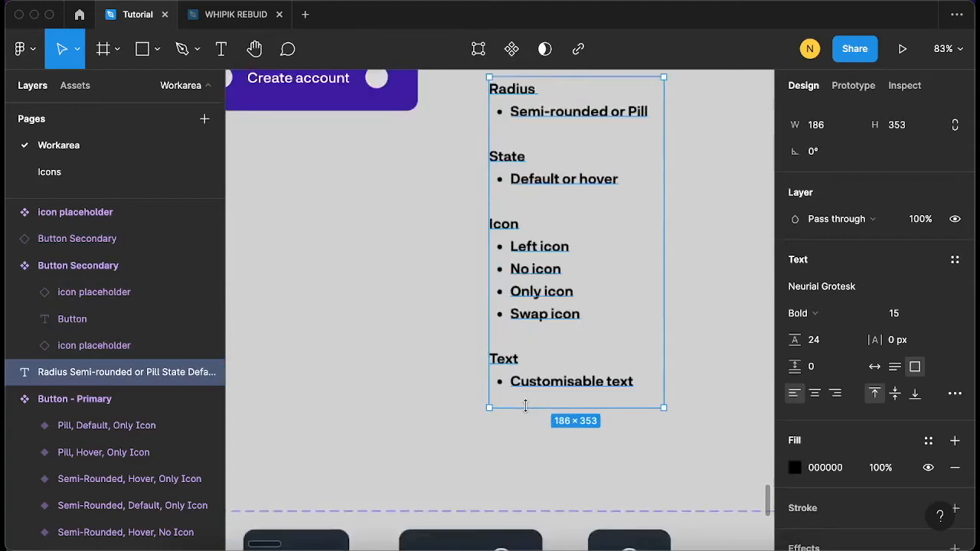
{"action": "scroll", "coordinate": [536, 370], "scroll_direction": "up", "scroll_amount": 1}
{"action": "double_click", "coordinate": [547, 376]}
{"action": "left_click", "coordinate": [548, 376]}
{"action": "left_click", "coordinate": [674, 369]}
{"action": "key", "text": "Return"}
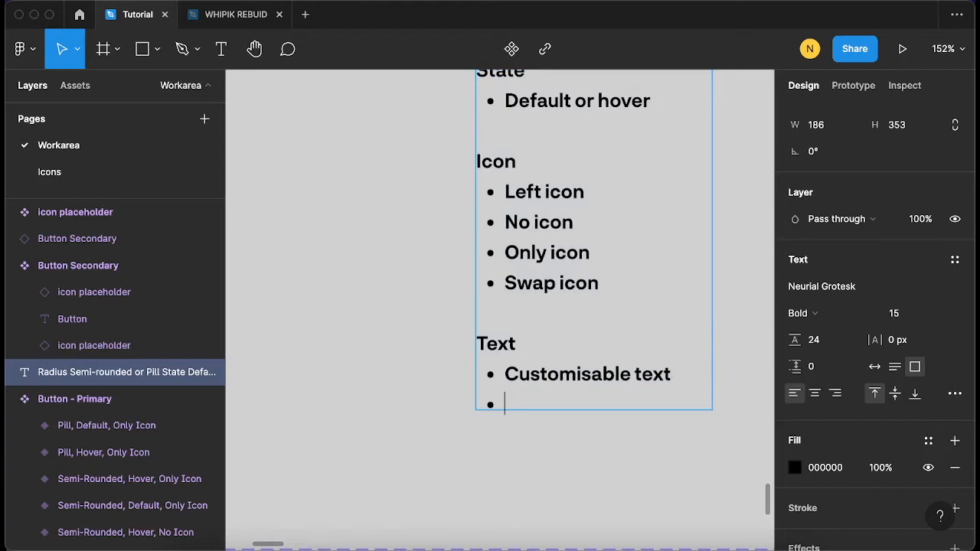
{"action": "type", "text": "Toggle visibility"}
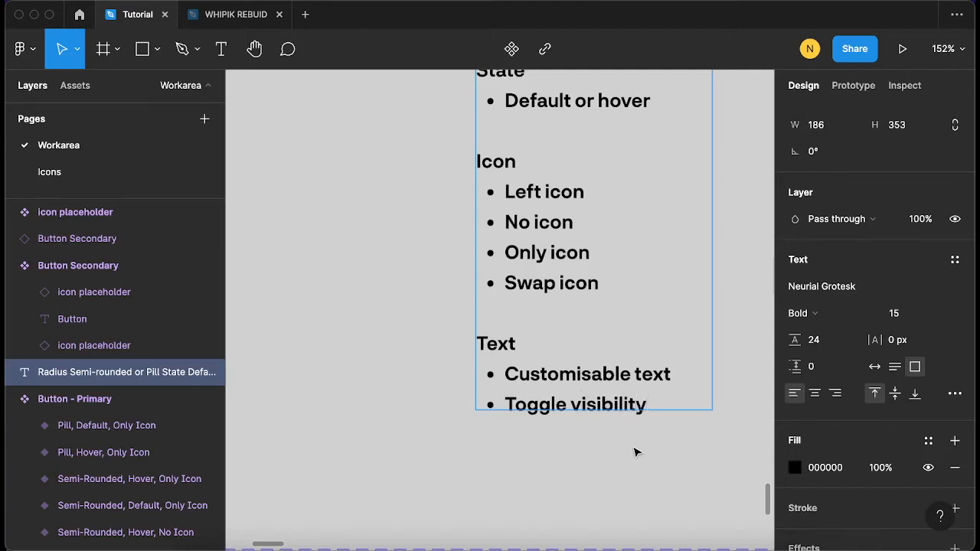
{"action": "key", "text": "Escape"}
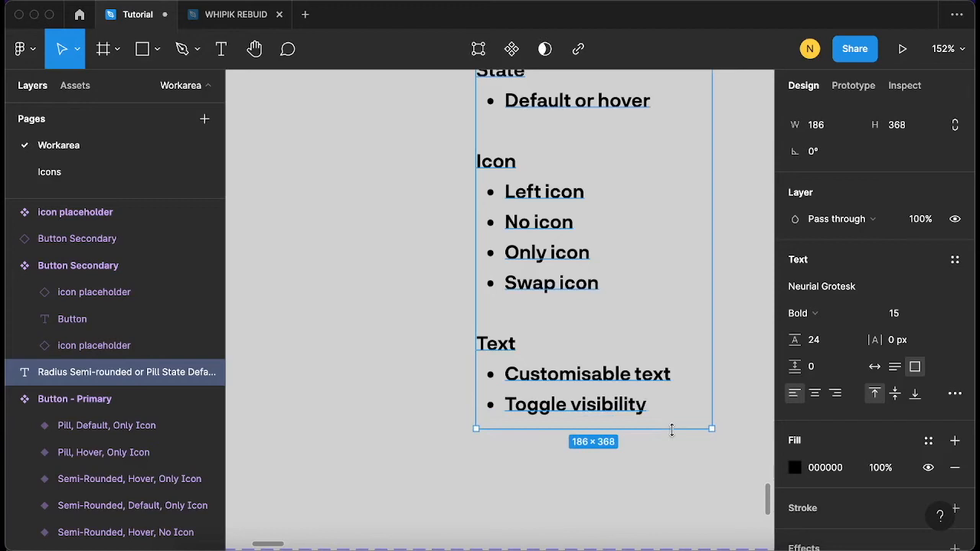
Examine the semi-rounded, default, Only Icon variant of Button - Primary
{"action": "scroll", "coordinate": [655, 489], "scroll_direction": "down", "scroll_amount": 5}
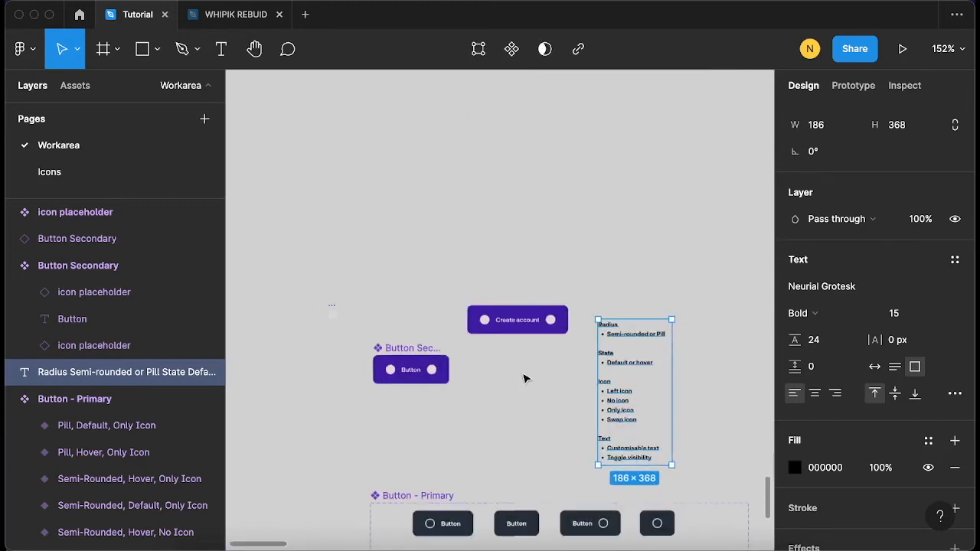
{"action": "scroll", "coordinate": [525, 376], "scroll_direction": "down", "scroll_amount": 3}
{"action": "scroll", "coordinate": [571, 451], "scroll_direction": "down", "scroll_amount": 3}
{"action": "scroll", "coordinate": [570, 450], "scroll_direction": "up", "scroll_amount": 10}
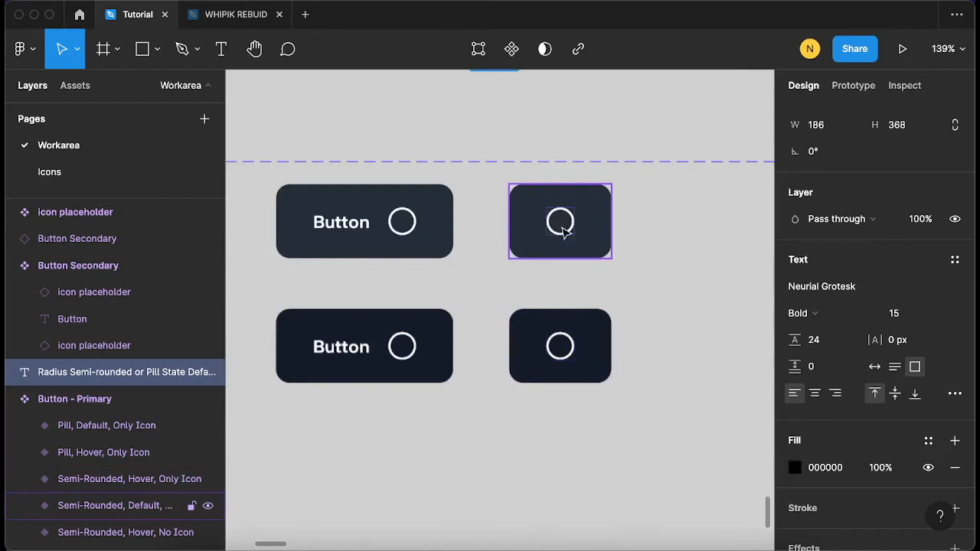
{"action": "left_click", "coordinate": [570, 228]}
{"action": "scroll", "coordinate": [608, 516], "scroll_direction": "down", "scroll_amount": 5}
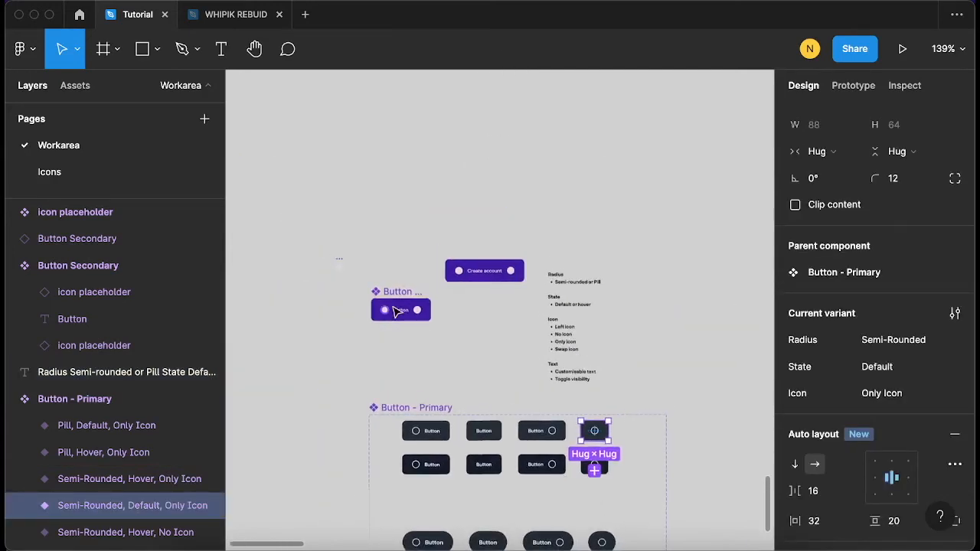
Create a boolean property named "Show label" with value True for the Button text layer's visibility in Button Secondary
{"action": "scroll", "coordinate": [392, 315], "scroll_direction": "up", "scroll_amount": 8}
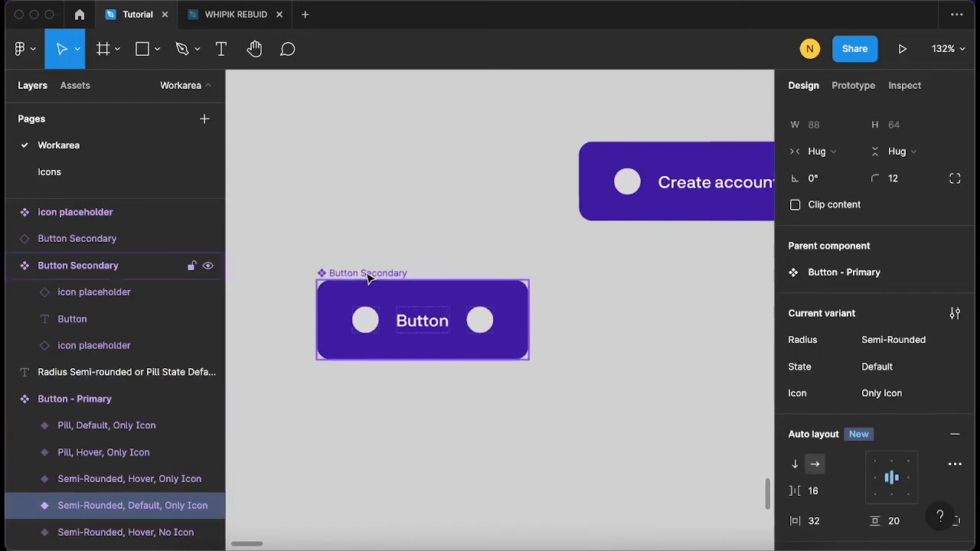
{"action": "left_click", "coordinate": [425, 327]}
{"action": "double_click", "coordinate": [425, 327]}
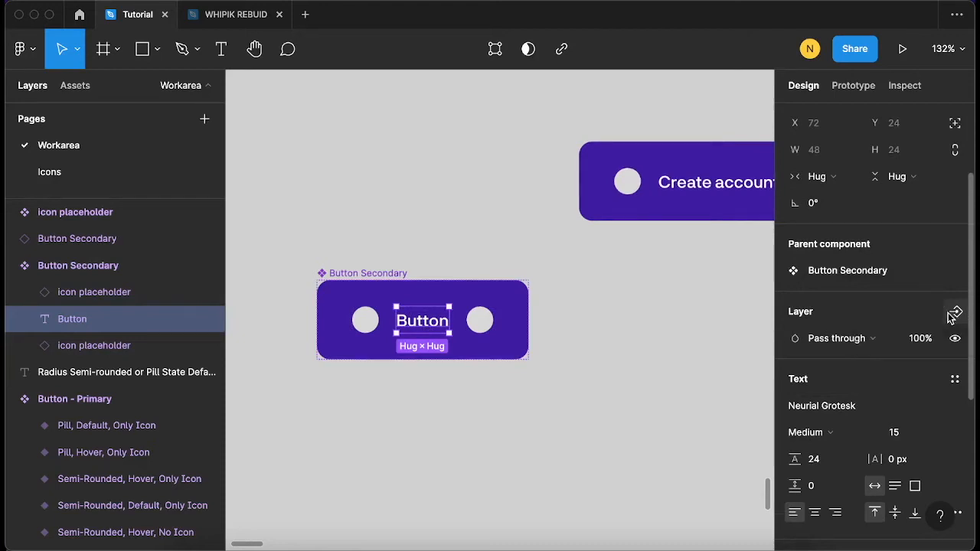
{"action": "scroll", "coordinate": [957, 317], "scroll_direction": "down", "scroll_amount": 1}
{"action": "left_click", "coordinate": [956, 309]}
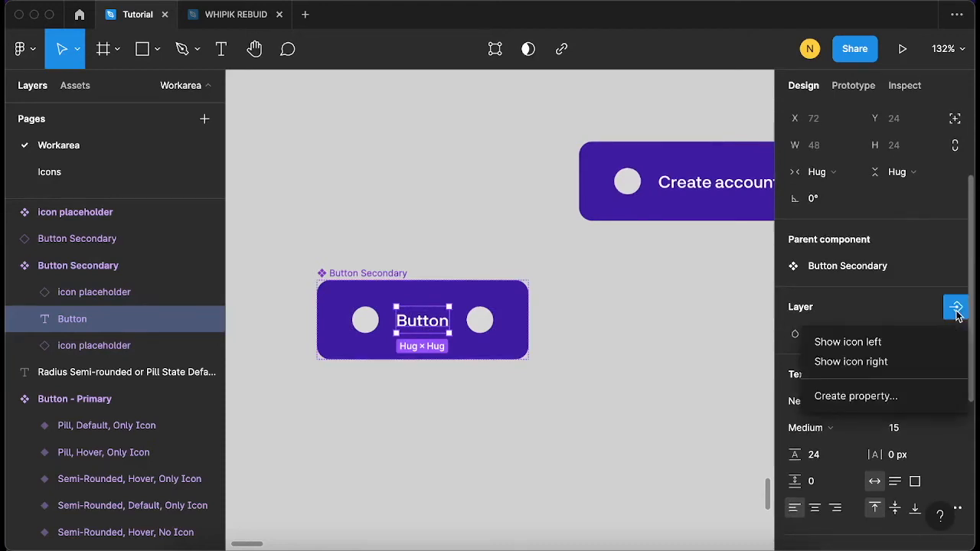
{"action": "left_click", "coordinate": [865, 397]}
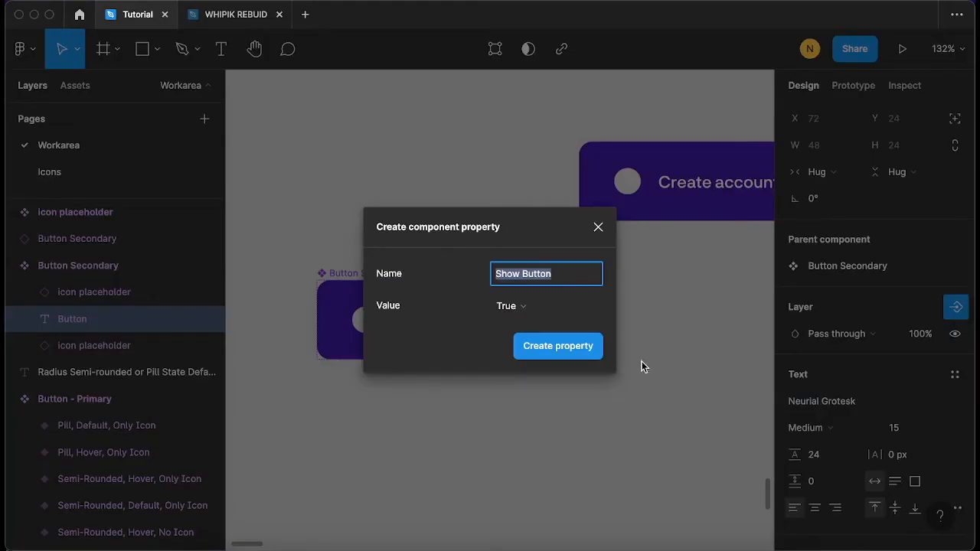
{"action": "key", "text": "Right"}
{"action": "key", "text": "BackSpace"}
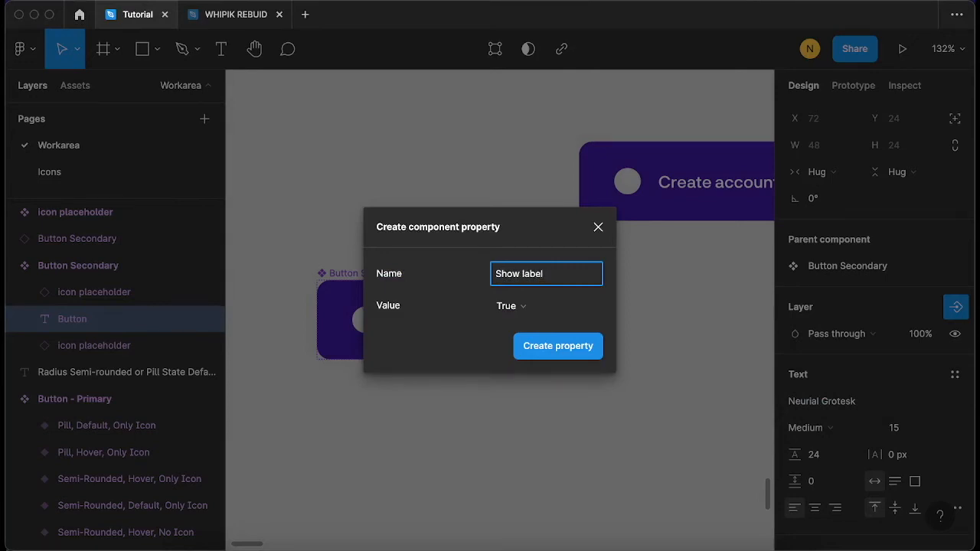
{"action": "left_click", "coordinate": [556, 348]}
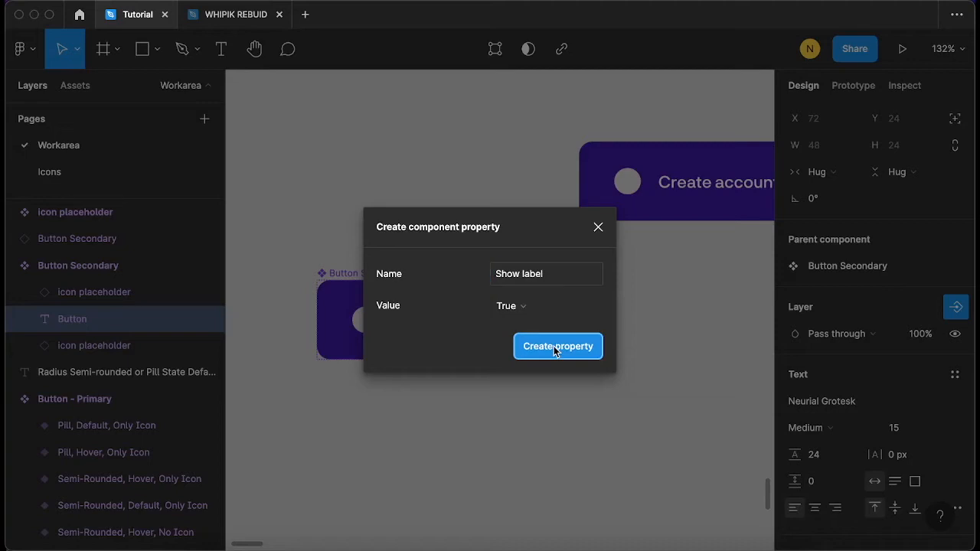
{"action": "left_click", "coordinate": [556, 350]}
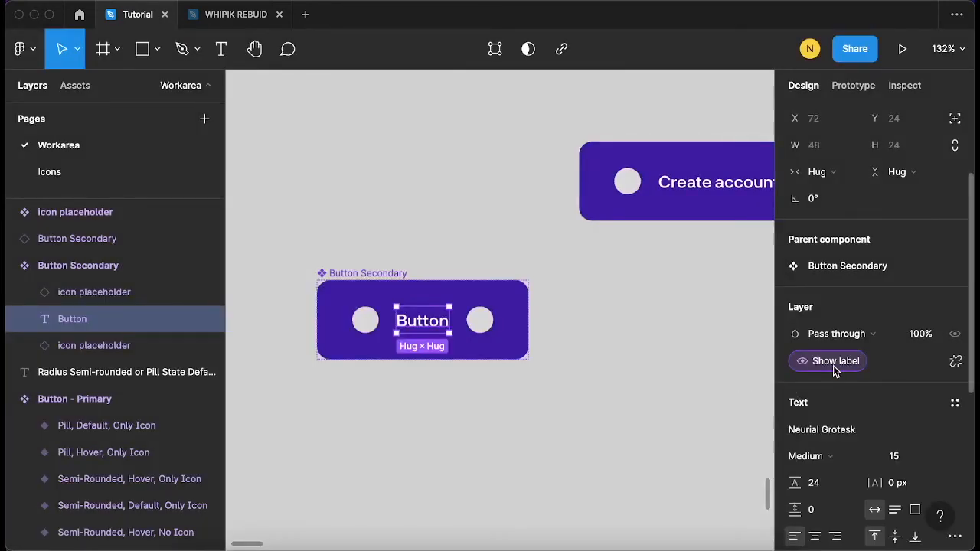
Turn off the label and the right icon in the Create account instance of Button Secondary
{"action": "left_click", "coordinate": [329, 276]}
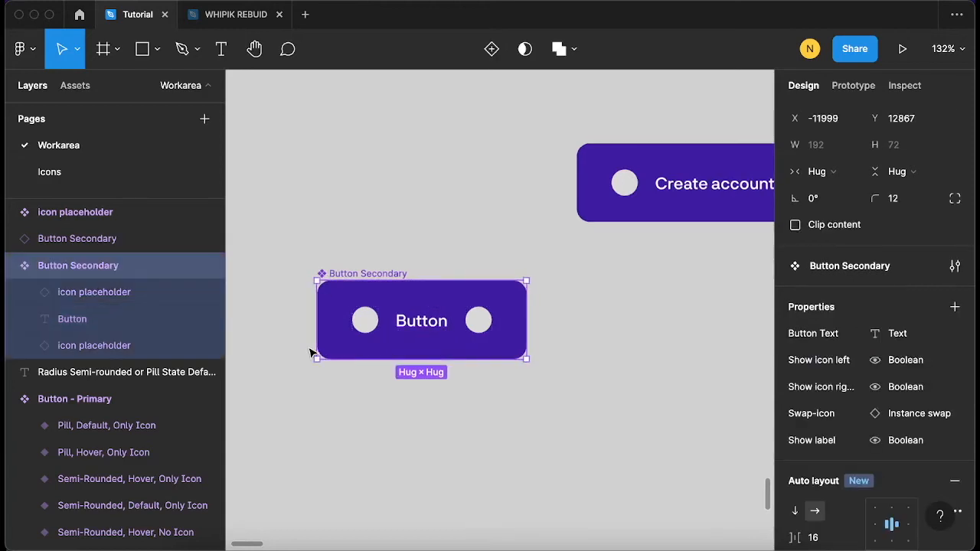
{"action": "scroll", "coordinate": [311, 353], "scroll_direction": "down", "scroll_amount": 5}
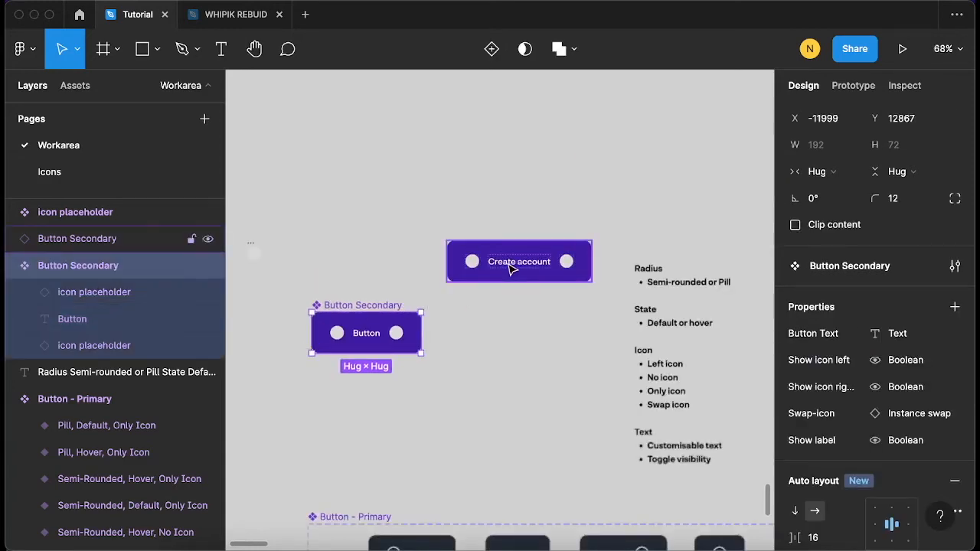
{"action": "left_click", "coordinate": [513, 272]}
{"action": "scroll", "coordinate": [597, 307], "scroll_direction": "up", "scroll_amount": 2}
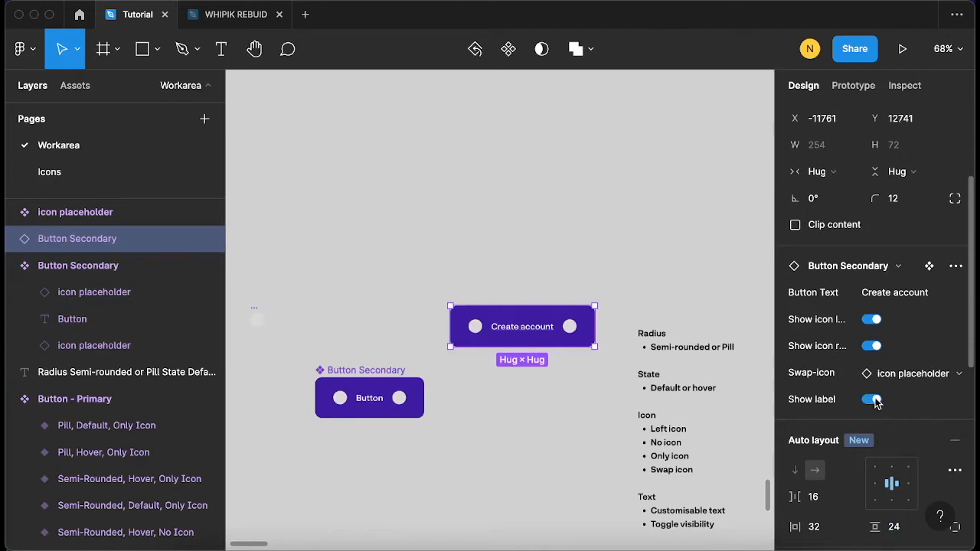
{"action": "left_click", "coordinate": [873, 400]}
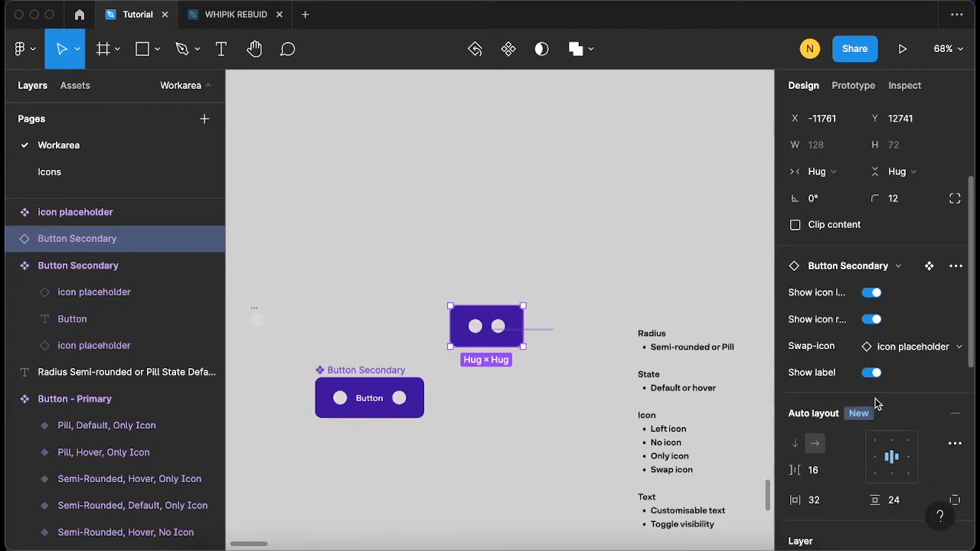
{"action": "left_click", "coordinate": [872, 320]}
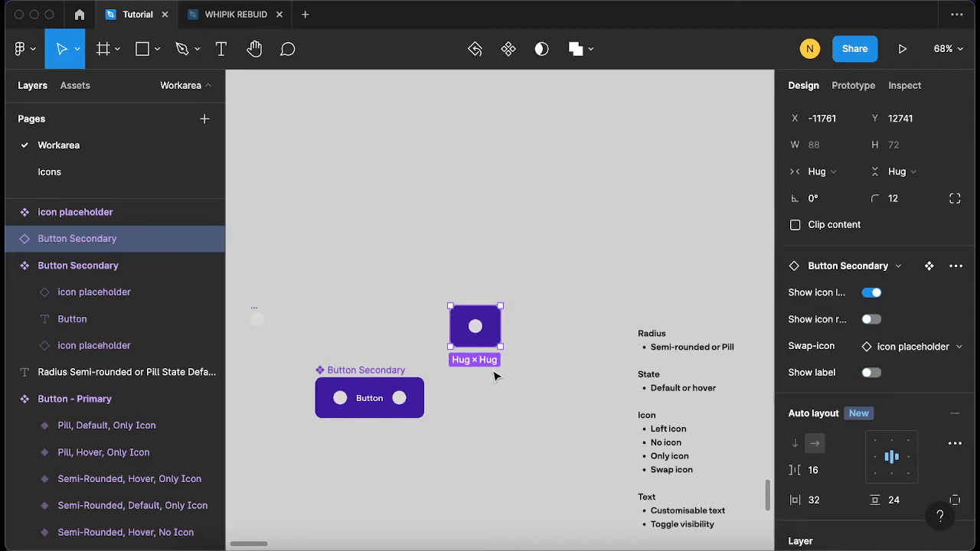
Compare the icon-only instance with the primary Only Icon variant and turn the instance's label back on
{"action": "left_click", "coordinate": [494, 376]}
{"action": "scroll", "coordinate": [495, 368], "scroll_direction": "down", "scroll_amount": 5}
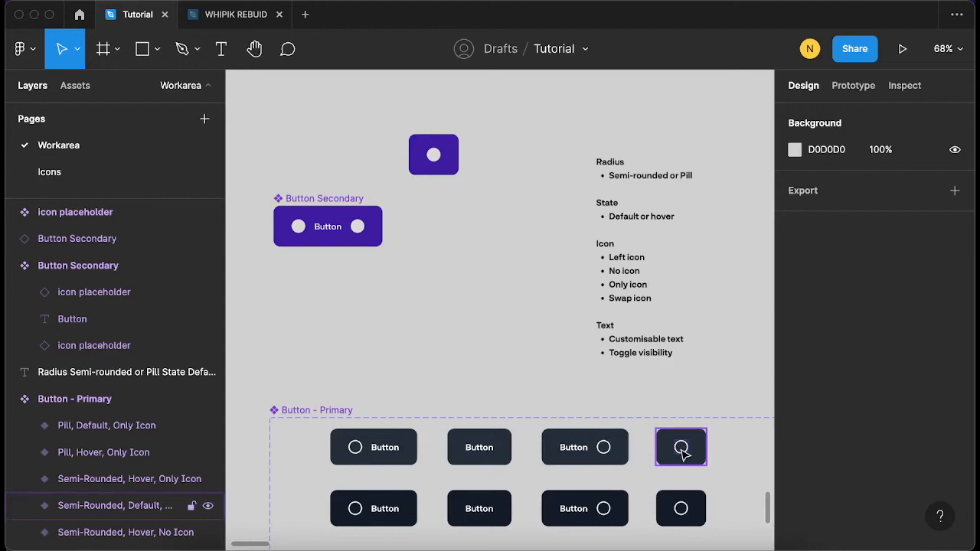
{"action": "left_click", "coordinate": [417, 170]}
{"action": "scroll", "coordinate": [553, 232], "scroll_direction": "left", "scroll_amount": 2}
{"action": "scroll", "coordinate": [858, 429], "scroll_direction": "down", "scroll_amount": 1}
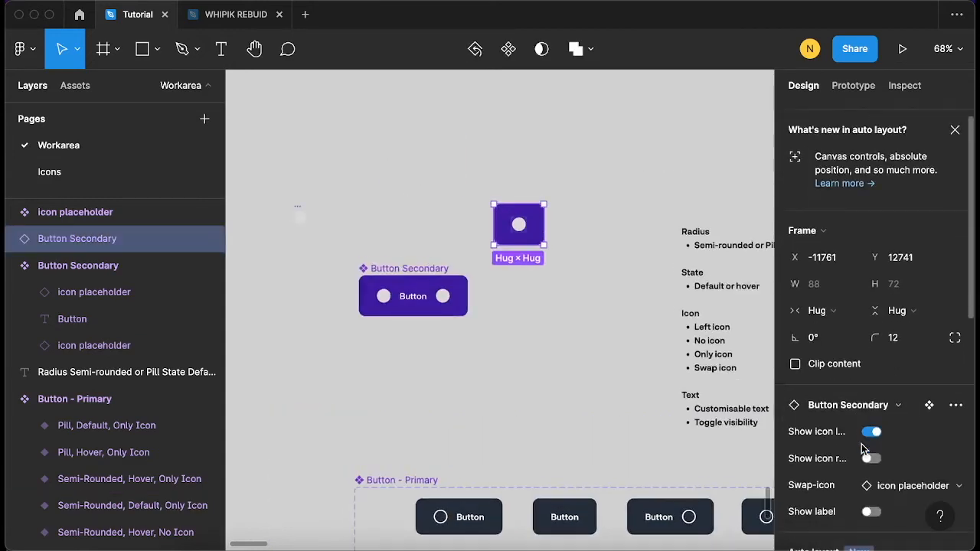
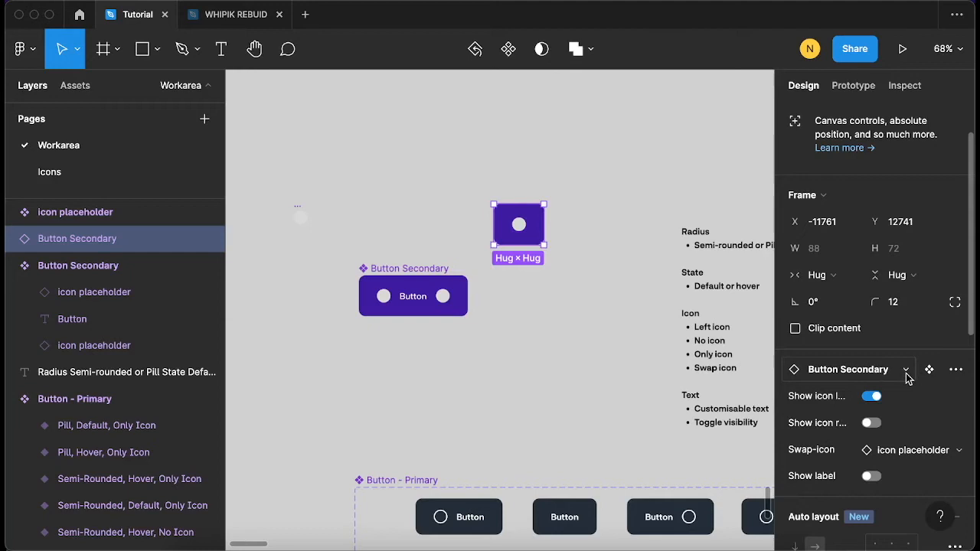
{"action": "left_click", "coordinate": [871, 477]}
{"action": "scroll", "coordinate": [385, 339], "scroll_direction": "up", "scroll_amount": 2}
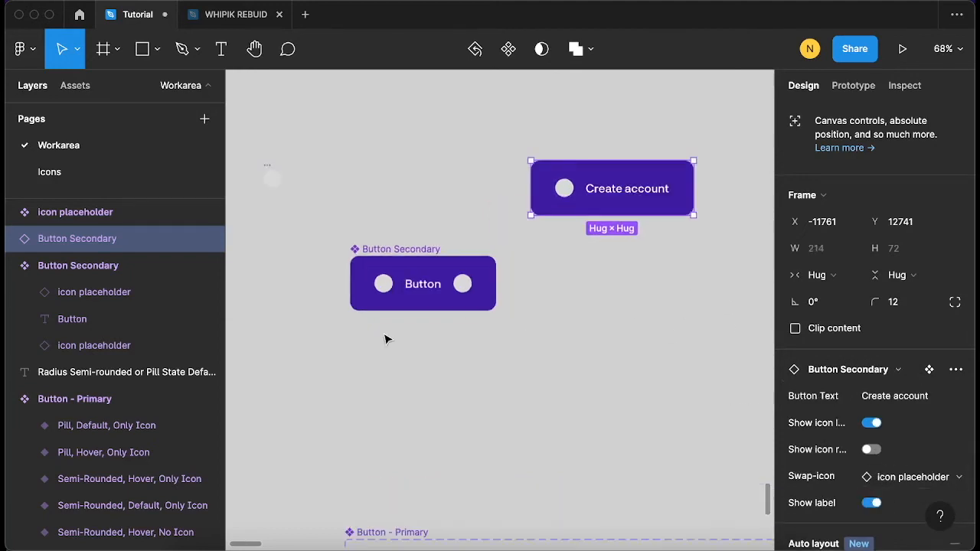
Reposition the Button Secondary main component at about X -12037, Y 12891, in the empty space above the Button - Primary set
{"action": "scroll", "coordinate": [385, 339], "scroll_direction": "up", "scroll_amount": 2}
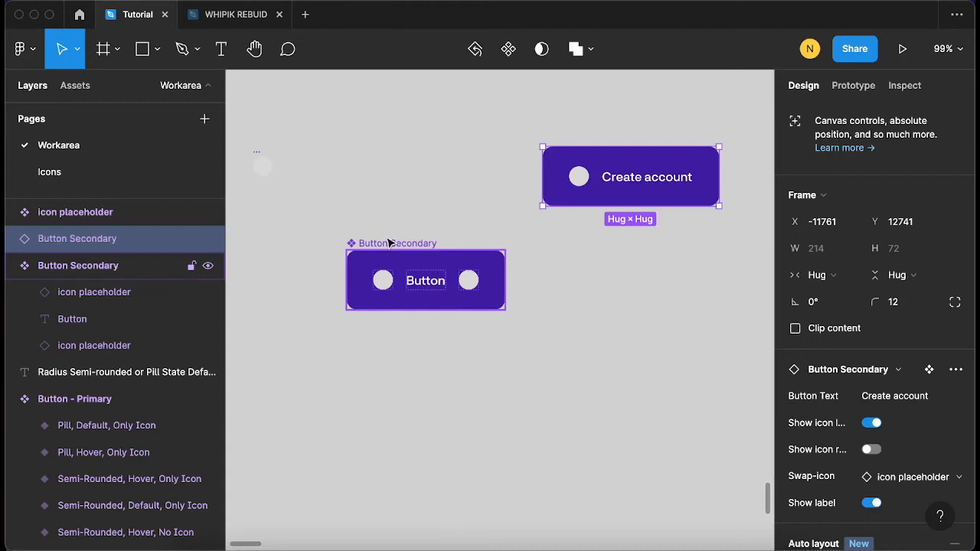
{"action": "left_click", "coordinate": [389, 243]}
{"action": "scroll", "coordinate": [389, 243], "scroll_direction": "down", "scroll_amount": 2}
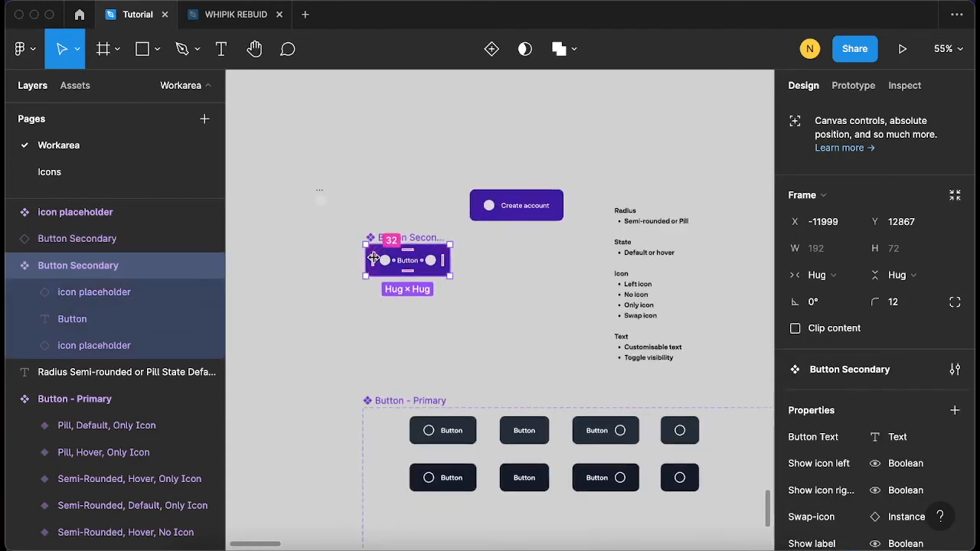
{"action": "scroll", "coordinate": [357, 274], "scroll_direction": "up", "scroll_amount": 3}
{"action": "left_click_drag", "start_coordinate": [433, 222], "coordinate": [358, 214]}
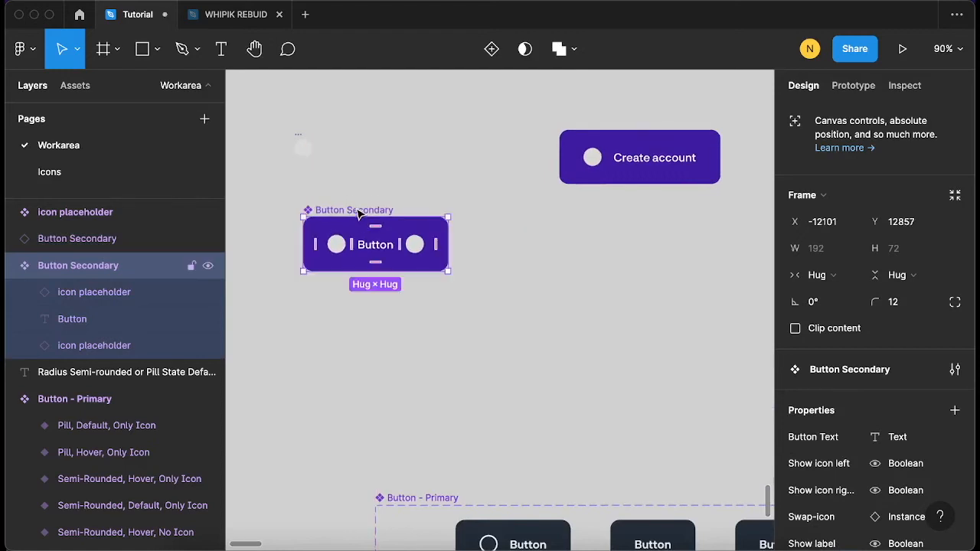
{"action": "scroll", "coordinate": [358, 215], "scroll_direction": "down", "scroll_amount": 4}
{"action": "scroll", "coordinate": [464, 251], "scroll_direction": "up", "scroll_amount": 3}
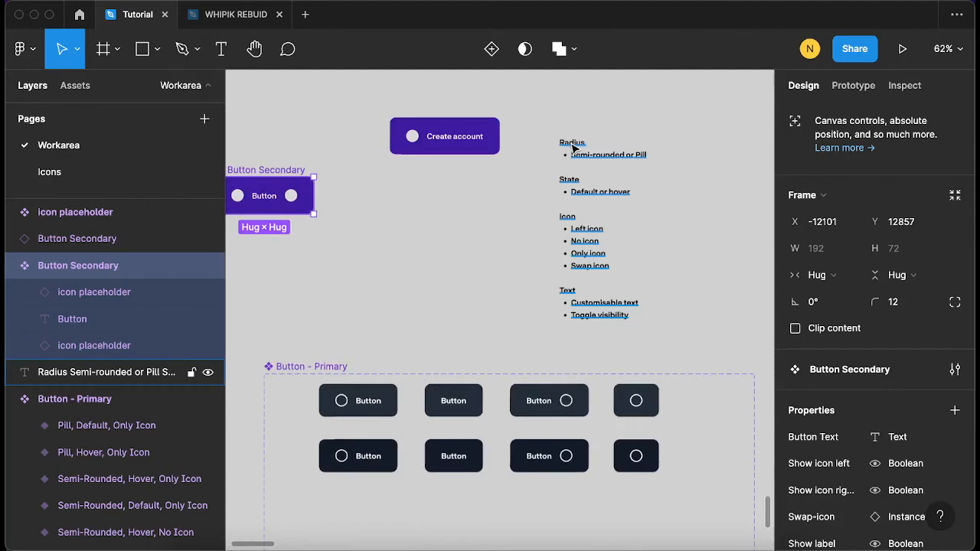
{"action": "scroll", "coordinate": [574, 147], "scroll_direction": "up", "scroll_amount": 3}
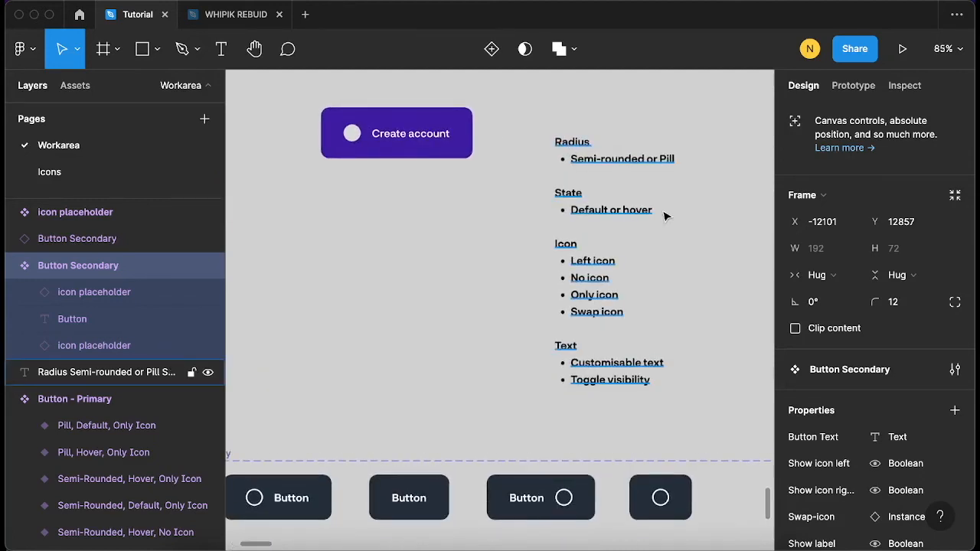
{"action": "scroll", "coordinate": [665, 214], "scroll_direction": "down", "scroll_amount": 5}
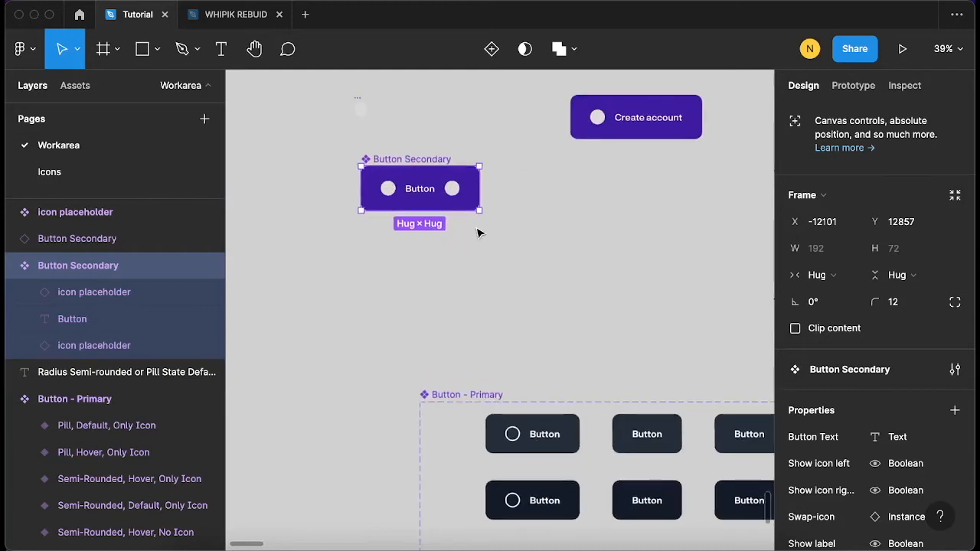
{"action": "left_click_drag", "start_coordinate": [426, 164], "coordinate": [464, 184]}
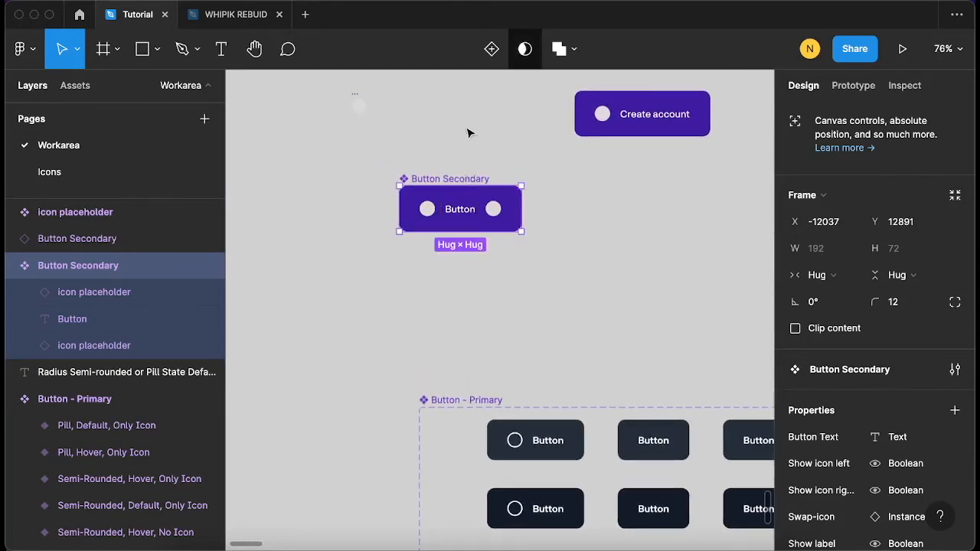
Add a second variant to the Button Secondary component and select that new variant
{"action": "left_click", "coordinate": [492, 49]}
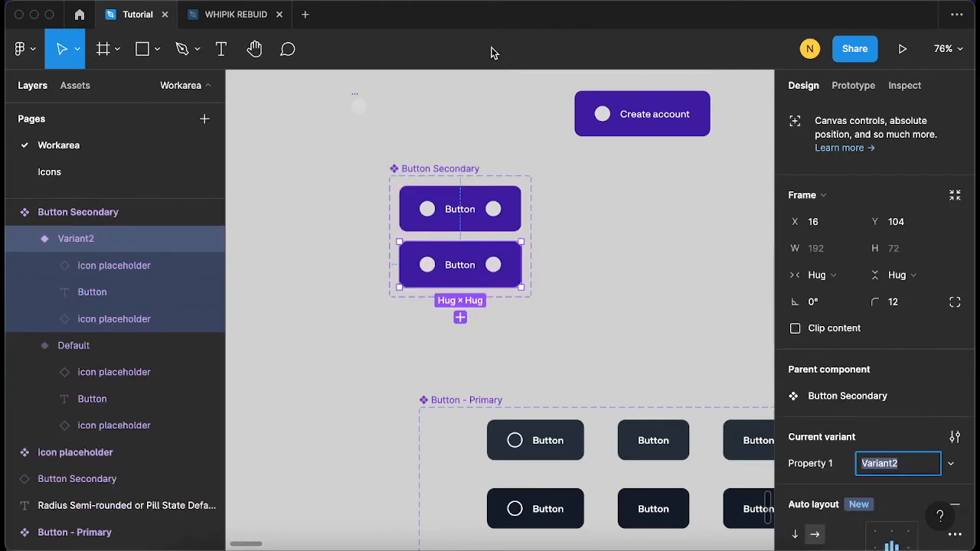
{"action": "left_click", "coordinate": [456, 172]}
{"action": "left_click", "coordinate": [456, 172]}
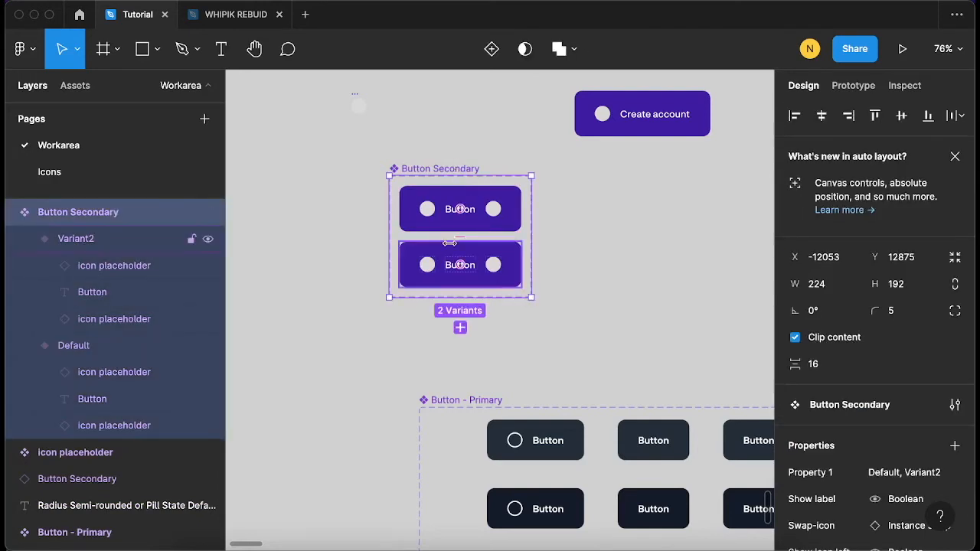
{"action": "scroll", "coordinate": [441, 234], "scroll_direction": "up", "scroll_amount": 5}
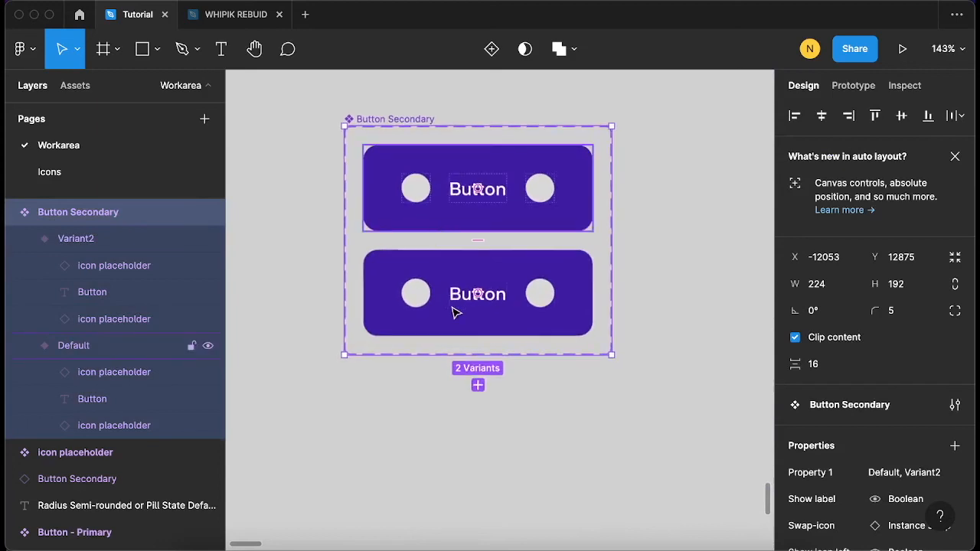
{"action": "left_click", "coordinate": [435, 273]}
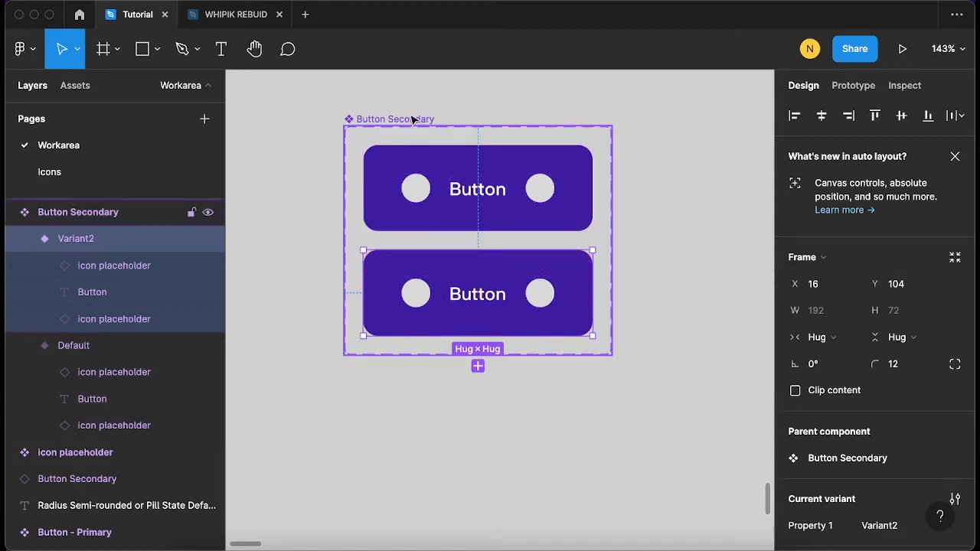
Rename the Button Secondary component set's variant property from Property 1 to Radius
{"action": "left_click", "coordinate": [414, 122]}
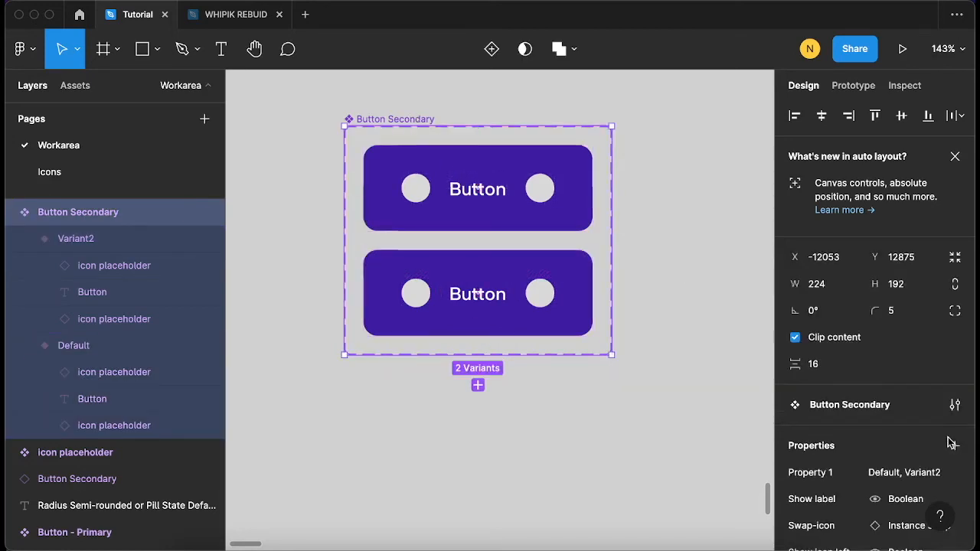
{"action": "scroll", "coordinate": [817, 379], "scroll_direction": "down", "scroll_amount": 2}
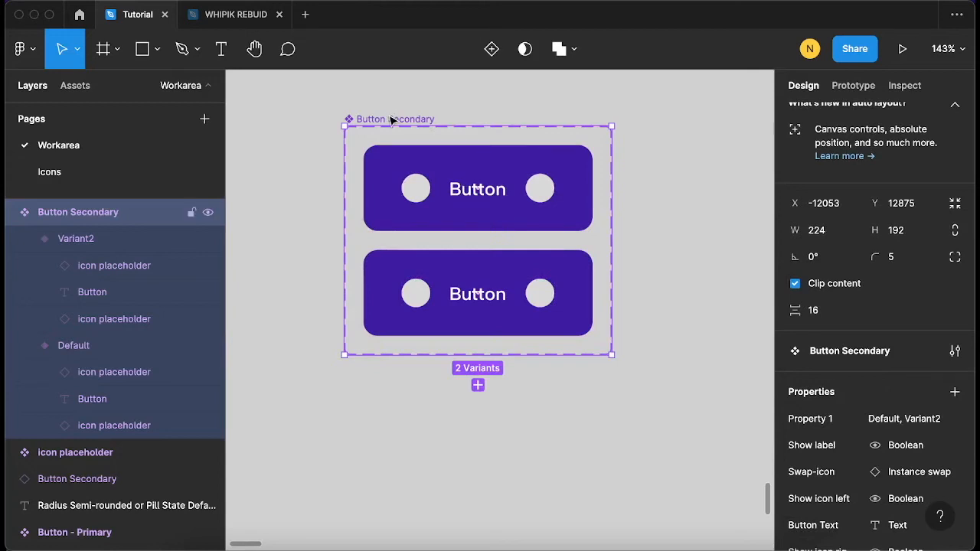
{"action": "scroll", "coordinate": [390, 120], "scroll_direction": "left", "scroll_amount": 1}
{"action": "scroll", "coordinate": [825, 373], "scroll_direction": "down", "scroll_amount": 1}
{"action": "scroll", "coordinate": [842, 372], "scroll_direction": "down", "scroll_amount": 3}
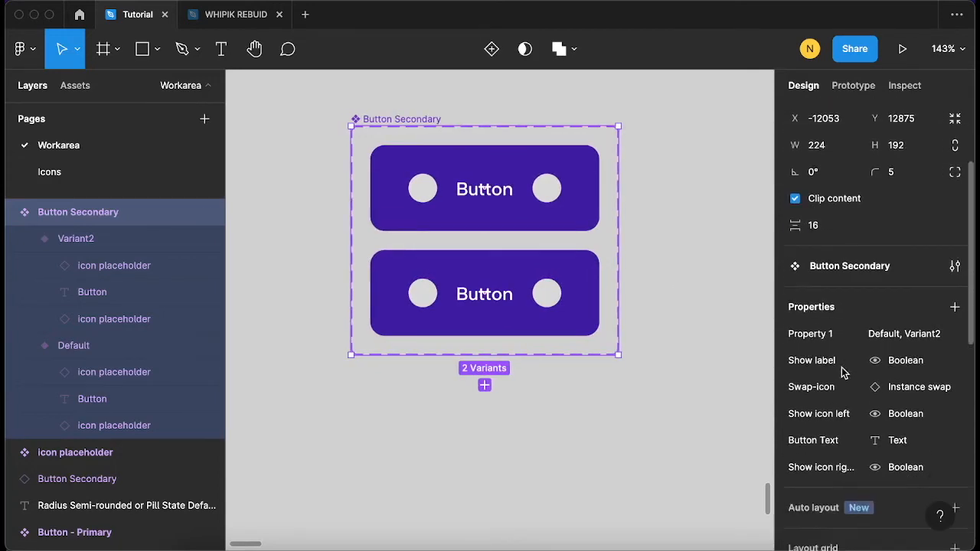
{"action": "double_click", "coordinate": [826, 327]}
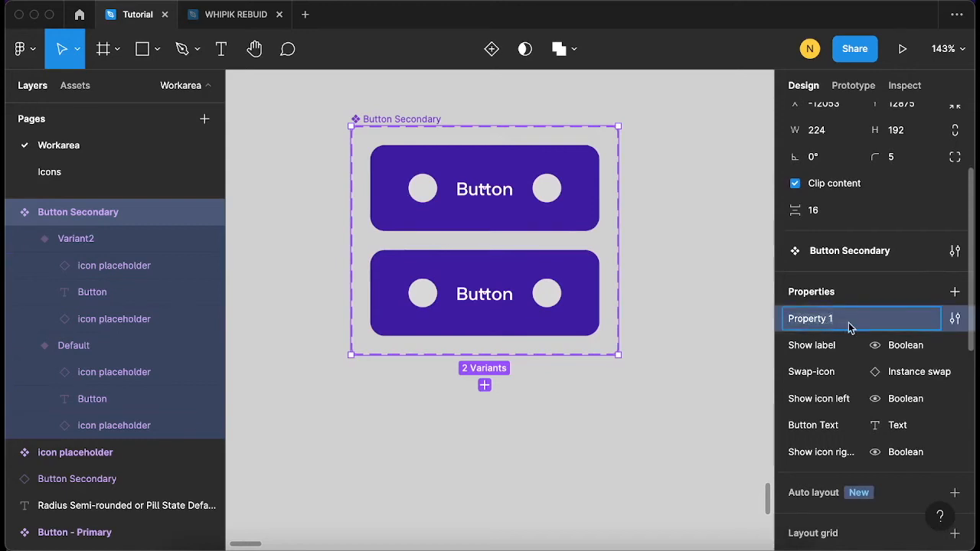
{"action": "type", "text": "Radius"}
{"action": "key", "text": "Return"}
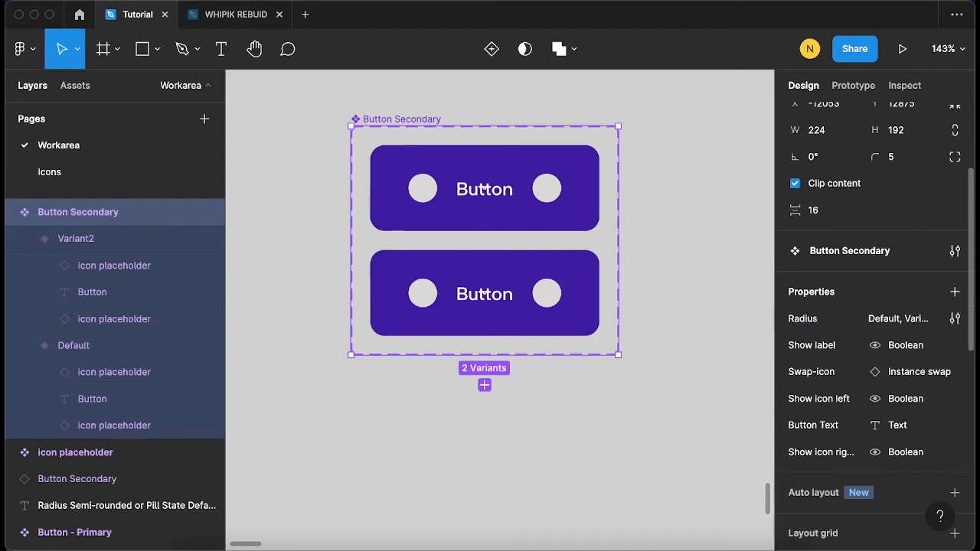
Set the Radius value of the upper Button Secondary variant to Semi-rounded
{"action": "left_click", "coordinate": [537, 217]}
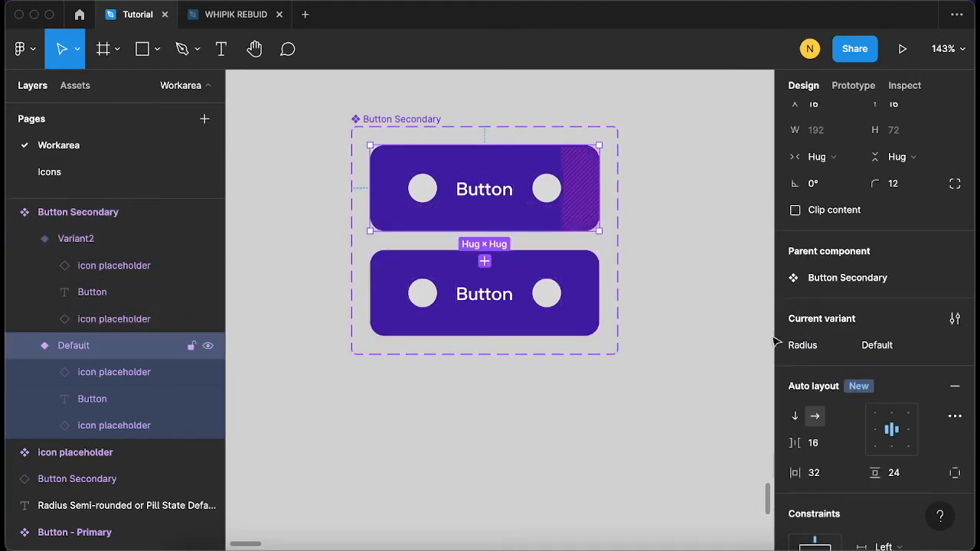
{"action": "left_click", "coordinate": [901, 346]}
{"action": "type", "text": "Sem"}
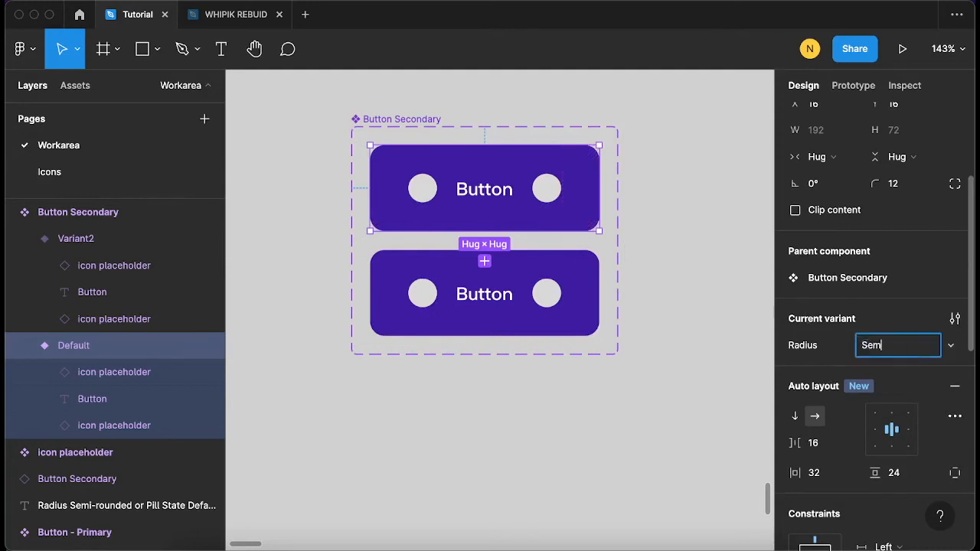
{"action": "type", "text": "i-rounded"}
{"action": "key", "text": "Return"}
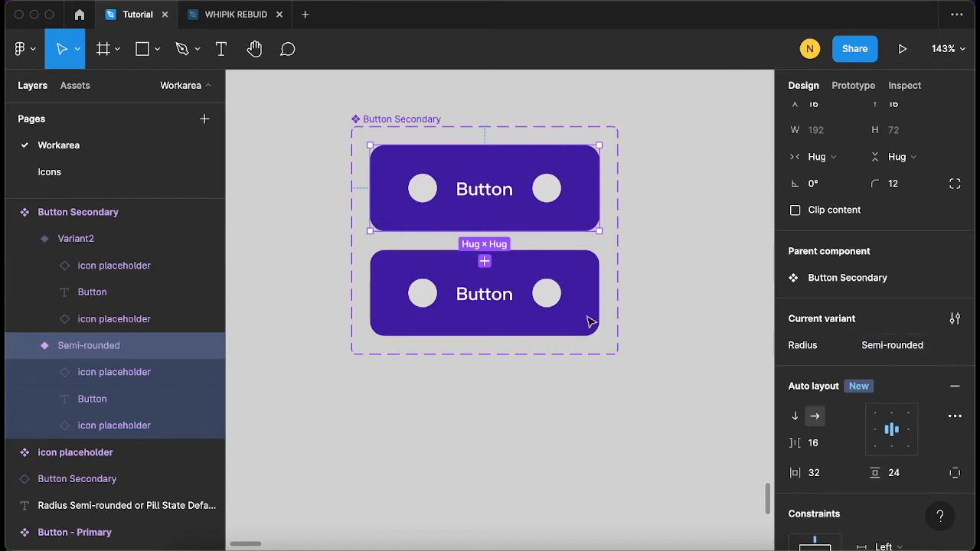
Set the Radius value of the lower Button Secondary variant to Pill
{"action": "left_click", "coordinate": [542, 316]}
{"action": "left_click", "coordinate": [904, 351]}
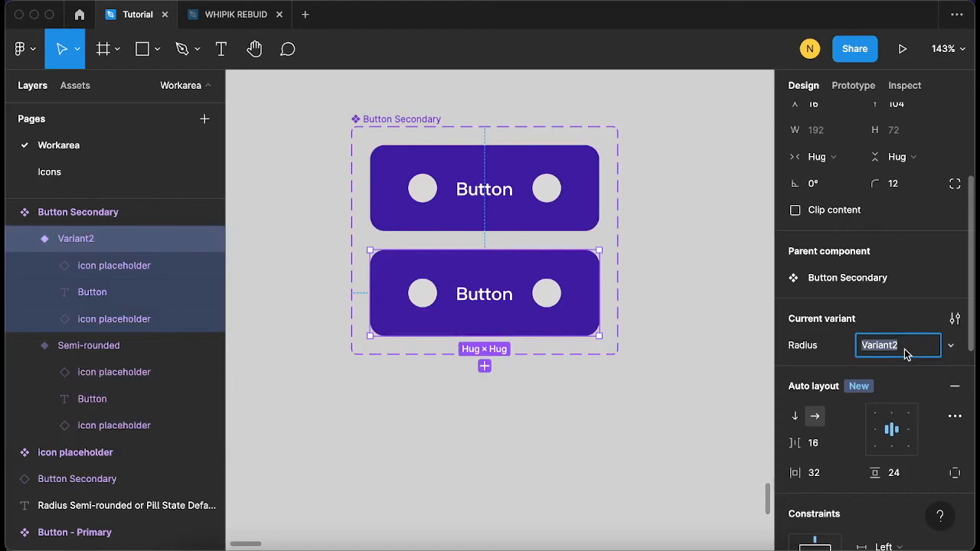
{"action": "type", "text": "Pl"}
{"action": "type", "text": "ll"}
{"action": "key", "text": "Return"}
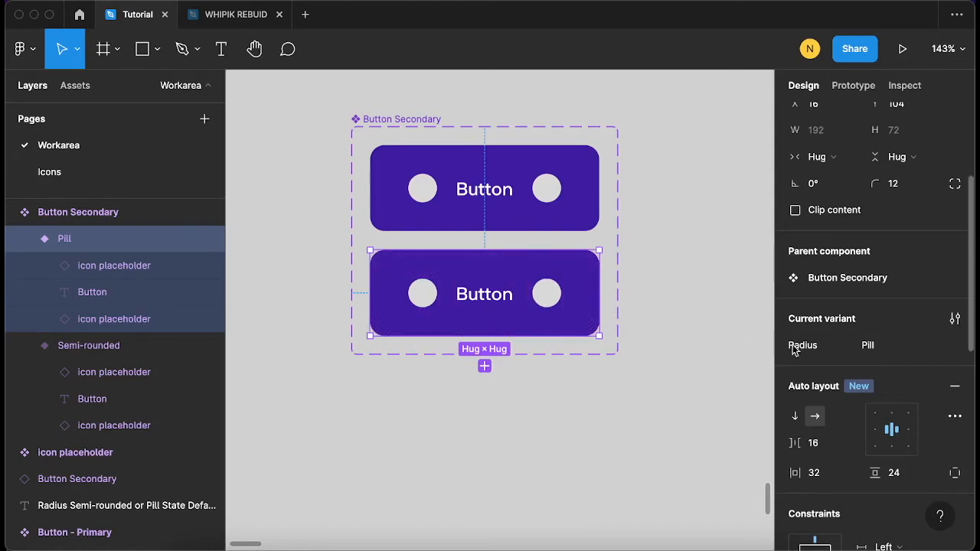
Try corner radii of 24 and 48 on the Pill variant
{"action": "scroll", "coordinate": [902, 191], "scroll_direction": "up", "scroll_amount": 5}
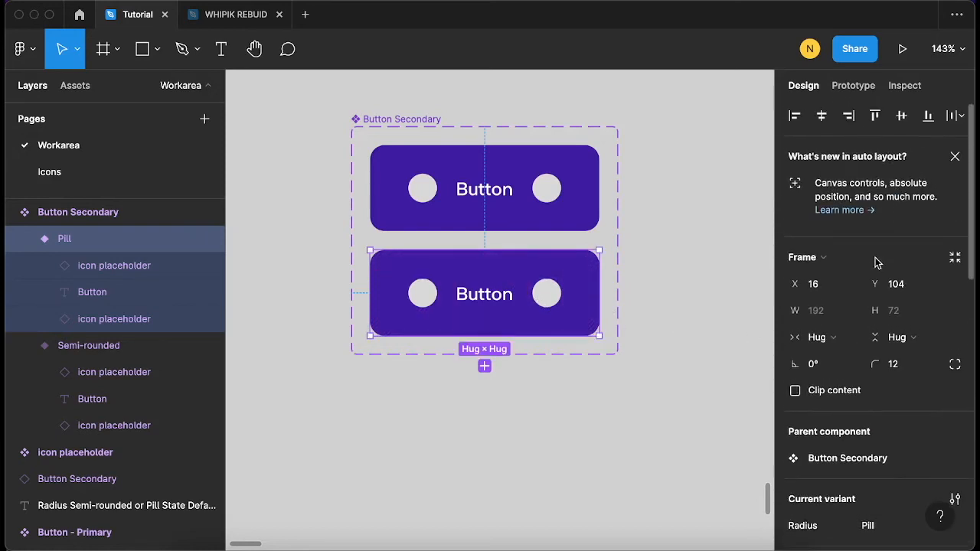
{"action": "left_click", "coordinate": [904, 369]}
{"action": "type", "text": "28"}
{"action": "key", "text": "Return"}
{"action": "type", "text": "36"}
{"action": "key", "text": "Return"}
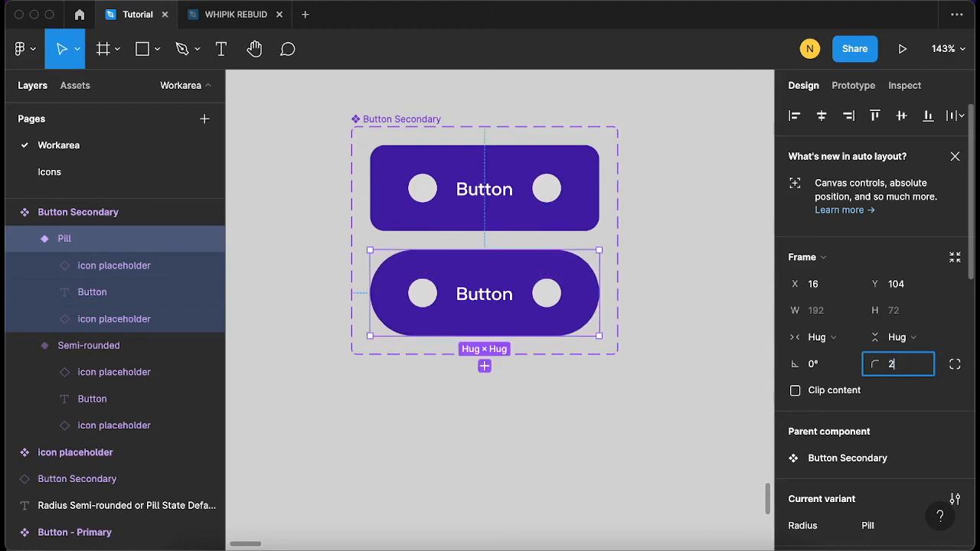
{"action": "key", "text": "Return"}
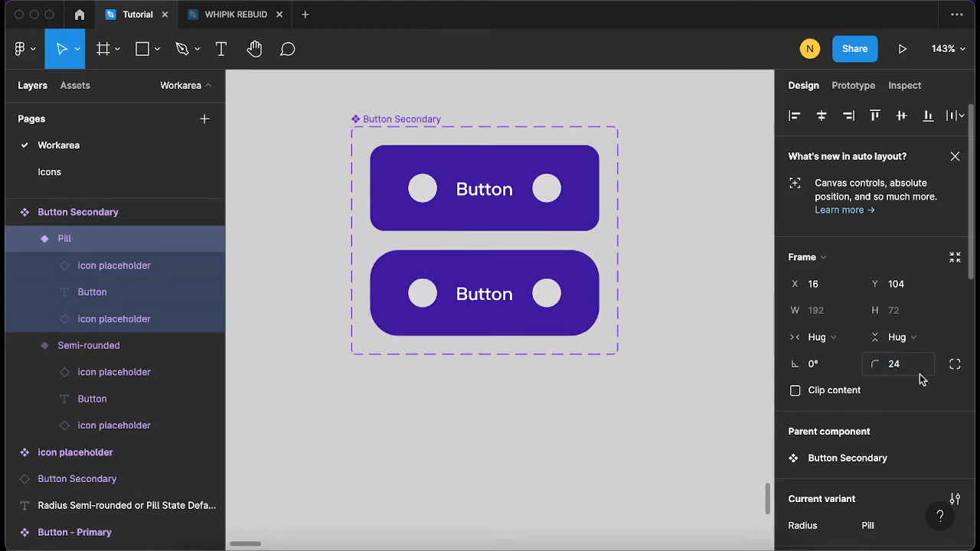
{"action": "left_click", "coordinate": [911, 375]}
{"action": "type", "text": "40"}
{"action": "key", "text": "Return"}
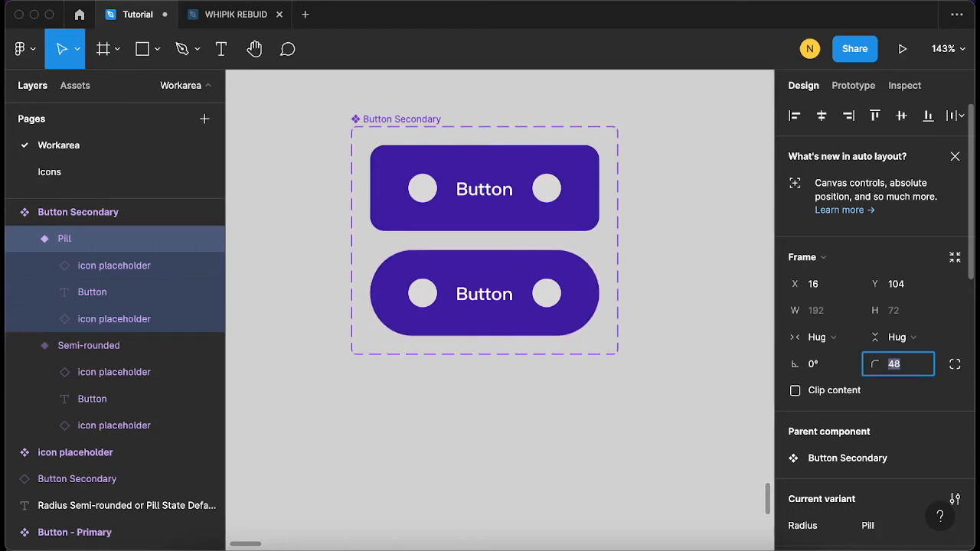
Set the Pill variant's corner radius to 40 and clear the selection
{"action": "type", "text": "40"}
{"action": "key", "text": "Return"}
{"action": "scroll", "coordinate": [423, 186], "scroll_direction": "down", "scroll_amount": 5}
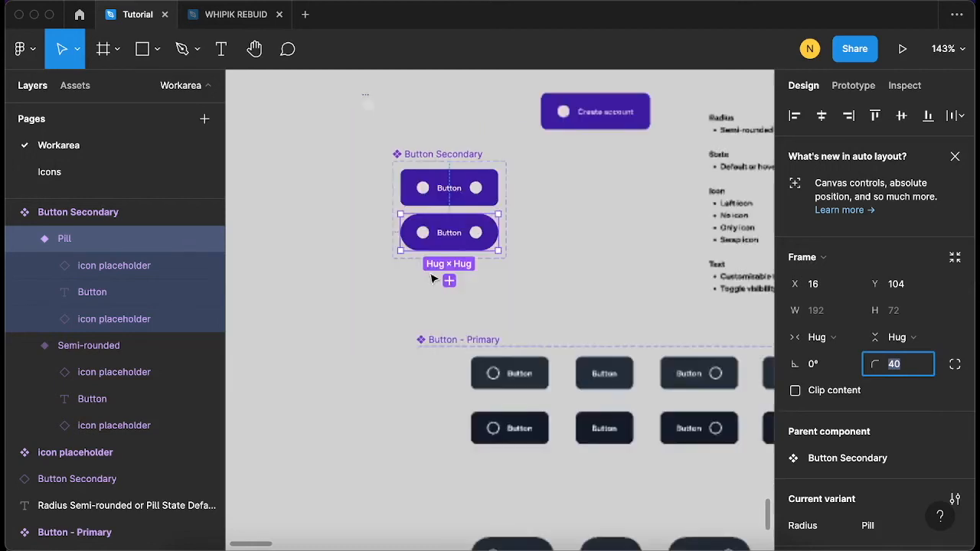
{"action": "scroll", "coordinate": [441, 308], "scroll_direction": "up", "scroll_amount": 5}
{"action": "scroll", "coordinate": [439, 307], "scroll_direction": "up", "scroll_amount": 3}
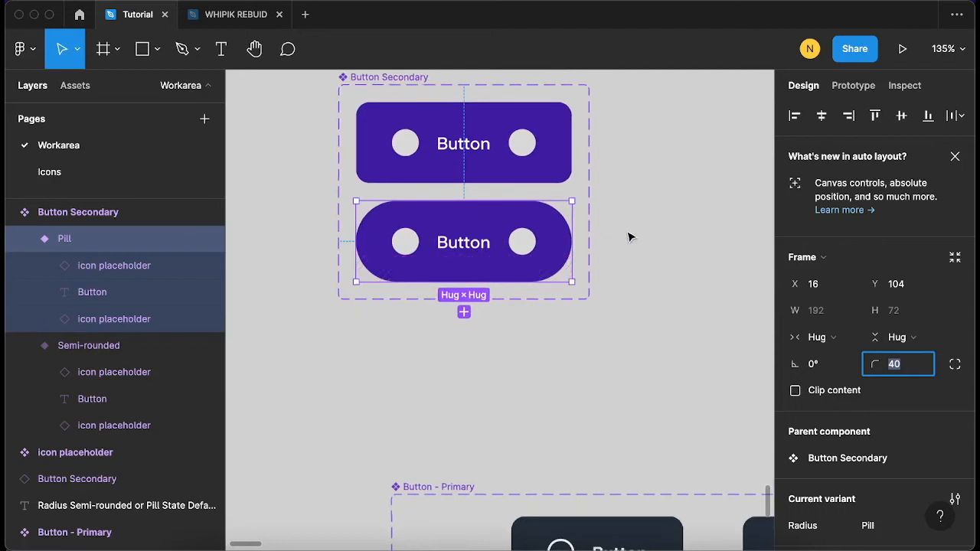
{"action": "left_click", "coordinate": [423, 414]}
Review the two radius variants and the properties of the Button Secondary component set
{"action": "scroll", "coordinate": [424, 413], "scroll_direction": "up", "scroll_amount": 2}
{"action": "scroll", "coordinate": [424, 413], "scroll_direction": "up", "scroll_amount": 1}
{"action": "scroll", "coordinate": [424, 412], "scroll_direction": "down", "scroll_amount": 2}
{"action": "scroll", "coordinate": [424, 412], "scroll_direction": "down", "scroll_amount": 3}
{"action": "scroll", "coordinate": [422, 291], "scroll_direction": "up", "scroll_amount": 1}
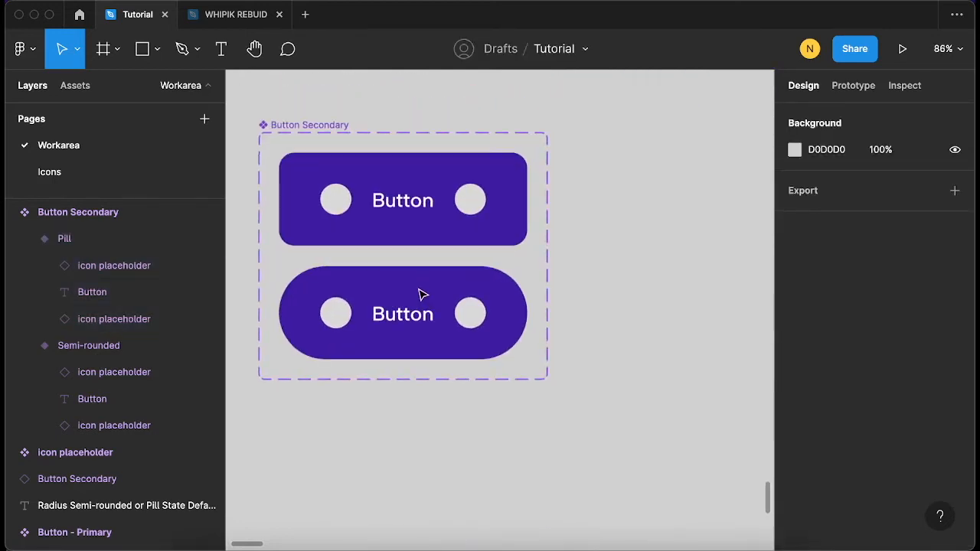
{"action": "left_click", "coordinate": [323, 124]}
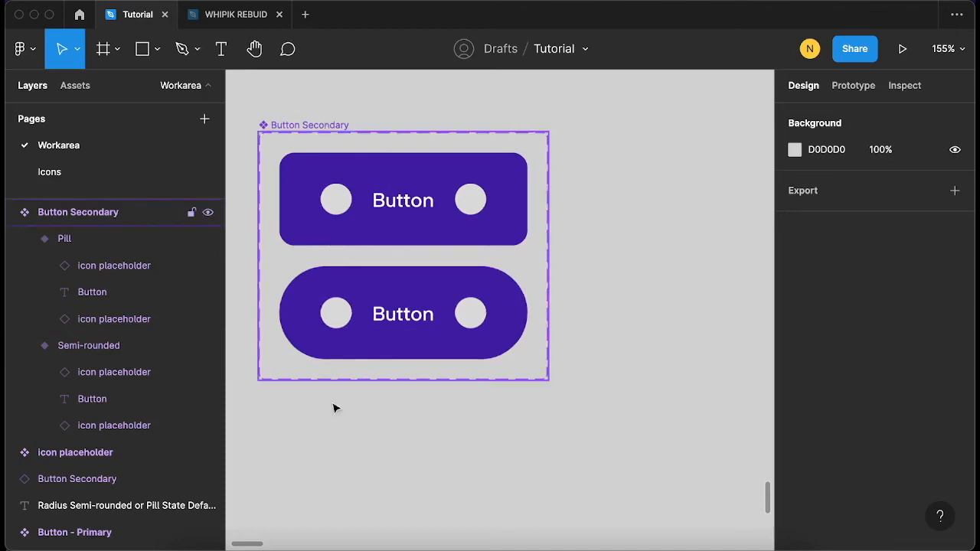
{"action": "scroll", "coordinate": [376, 498], "scroll_direction": "down", "scroll_amount": 5}
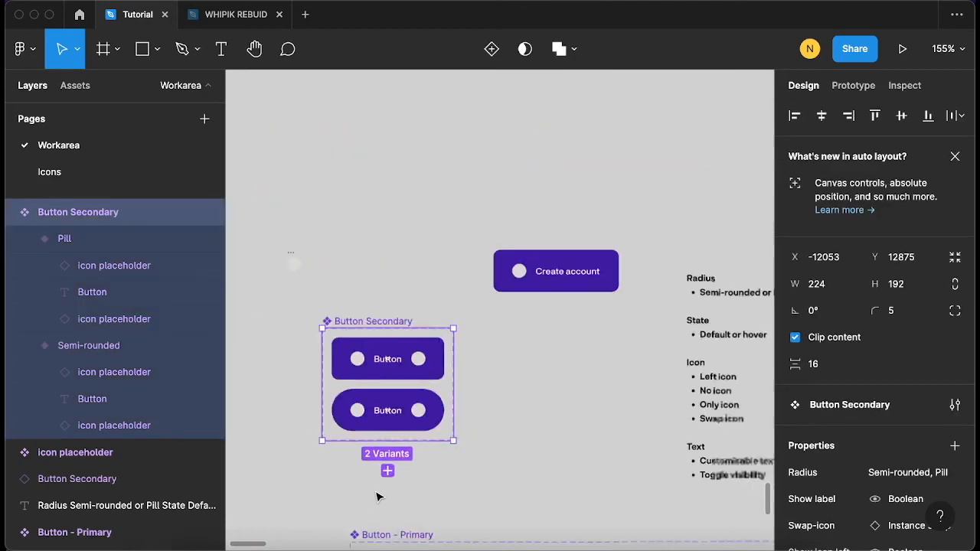
{"action": "left_click", "coordinate": [468, 435]}
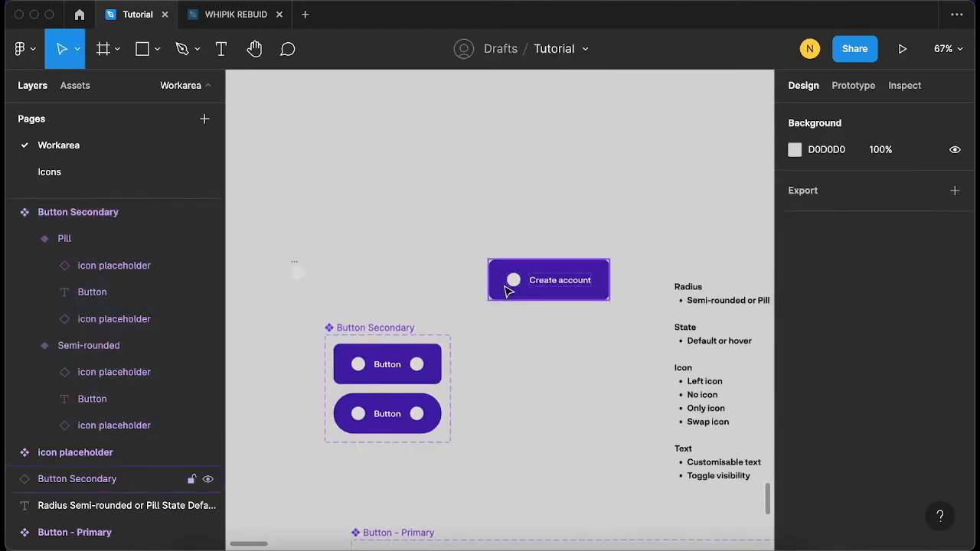
Test the Radius property on the Create account instance by switching it to Pill and back to Semi-rounded
{"action": "left_click", "coordinate": [507, 287]}
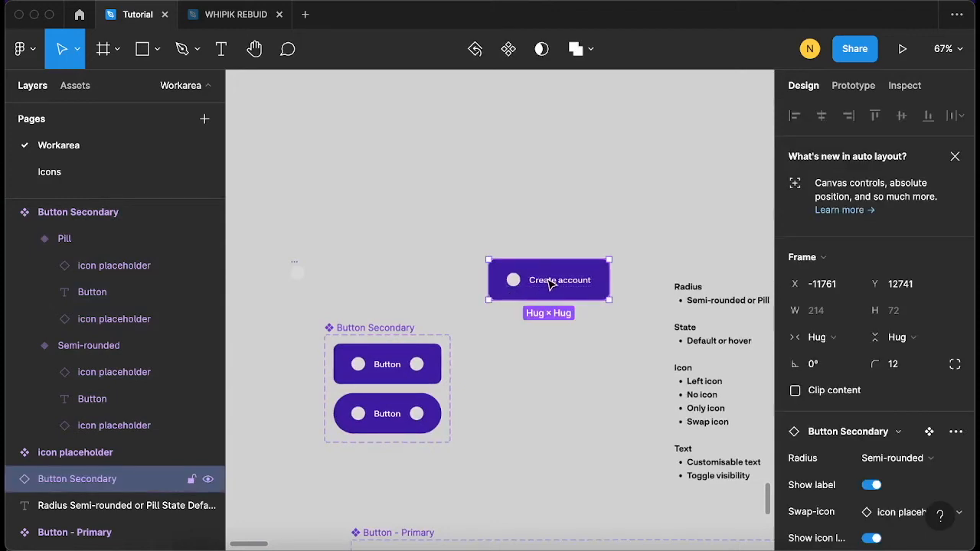
{"action": "scroll", "coordinate": [971, 425], "scroll_direction": "down", "scroll_amount": 5}
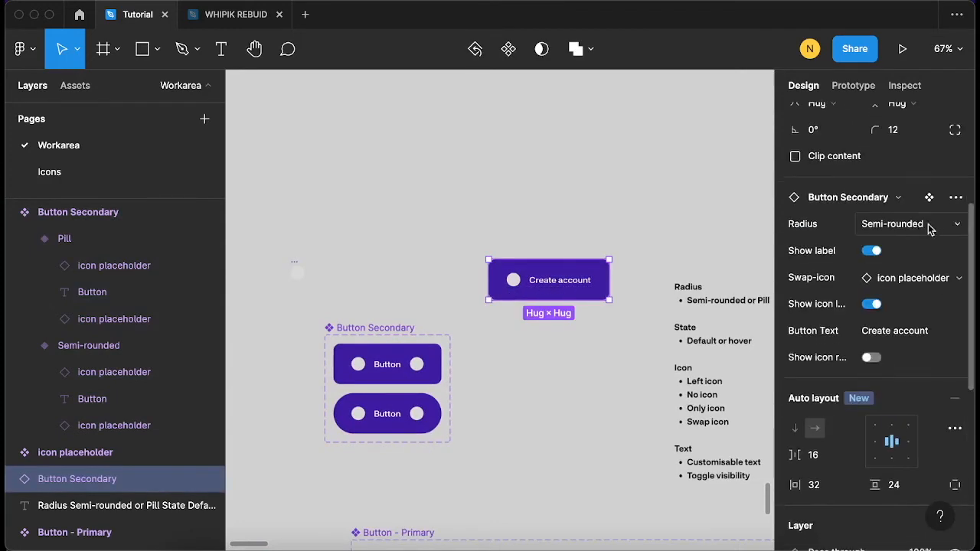
{"action": "left_click", "coordinate": [955, 225]}
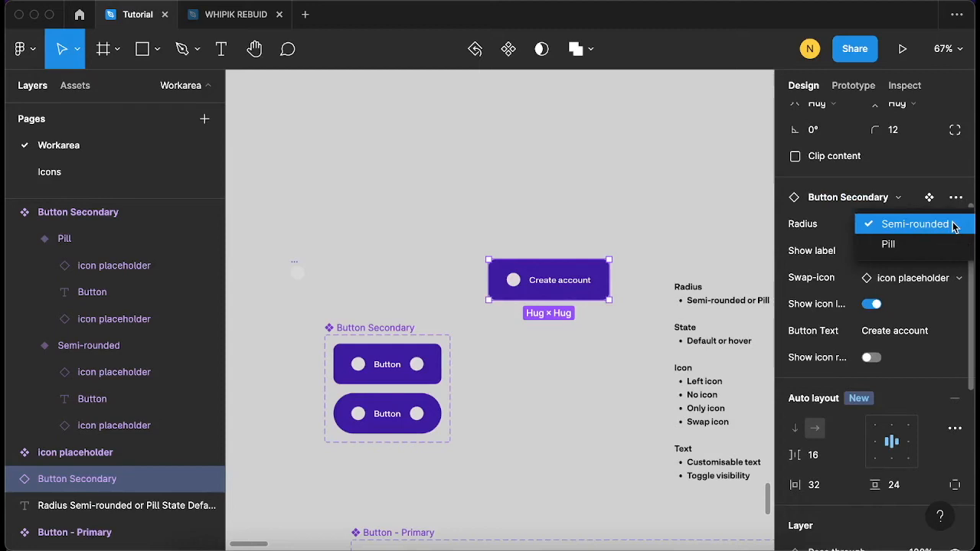
{"action": "left_click", "coordinate": [893, 244]}
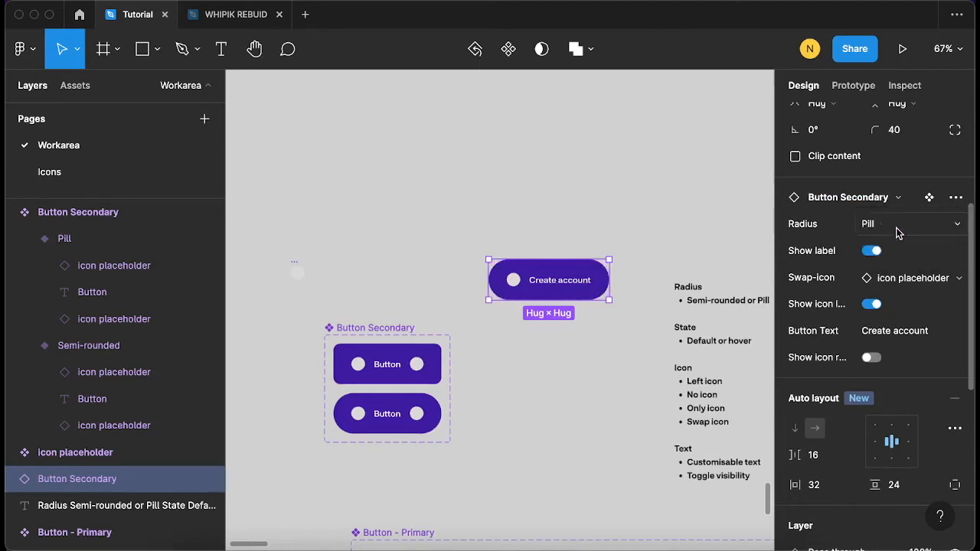
{"action": "left_click", "coordinate": [896, 224]}
{"action": "left_click", "coordinate": [904, 207]}
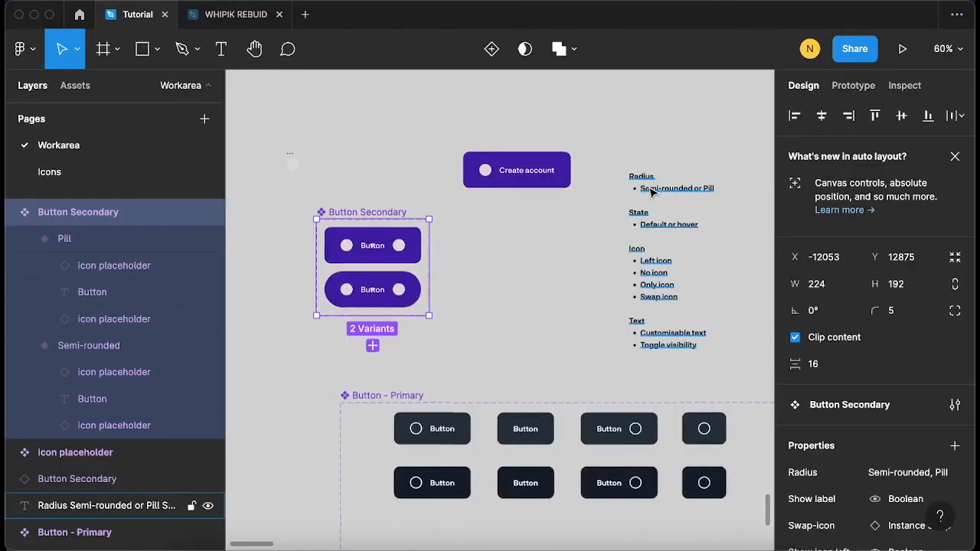
Widen the Button Secondary component set to about 506 to make room for a second column of variants
{"action": "scroll", "coordinate": [655, 215], "scroll_direction": "up", "scroll_amount": 1}
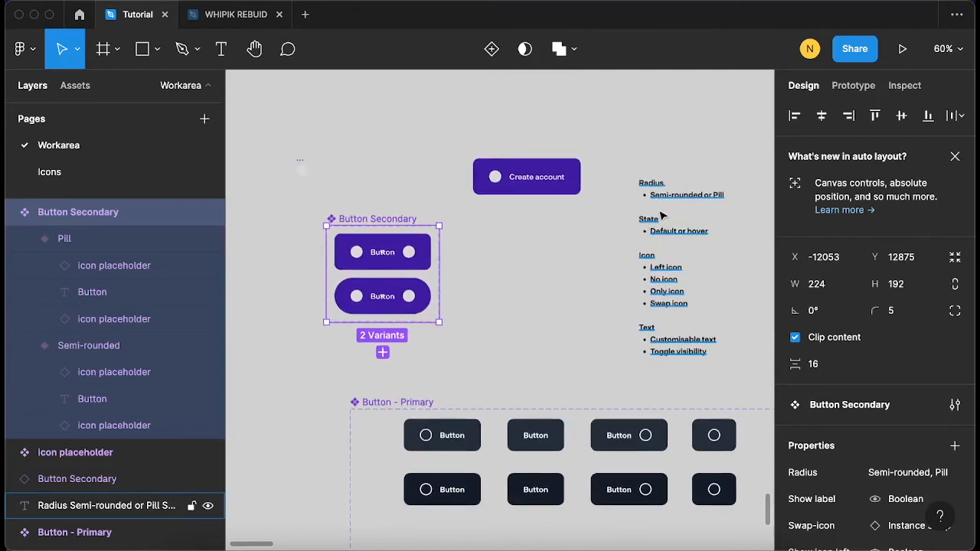
{"action": "scroll", "coordinate": [644, 228], "scroll_direction": "left", "scroll_amount": 1}
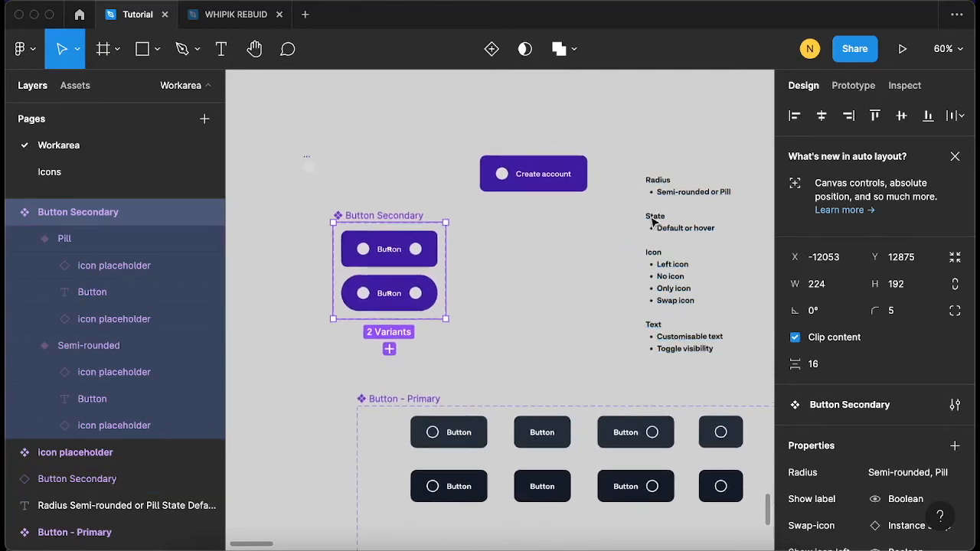
{"action": "scroll", "coordinate": [391, 331], "scroll_direction": "up", "scroll_amount": 2}
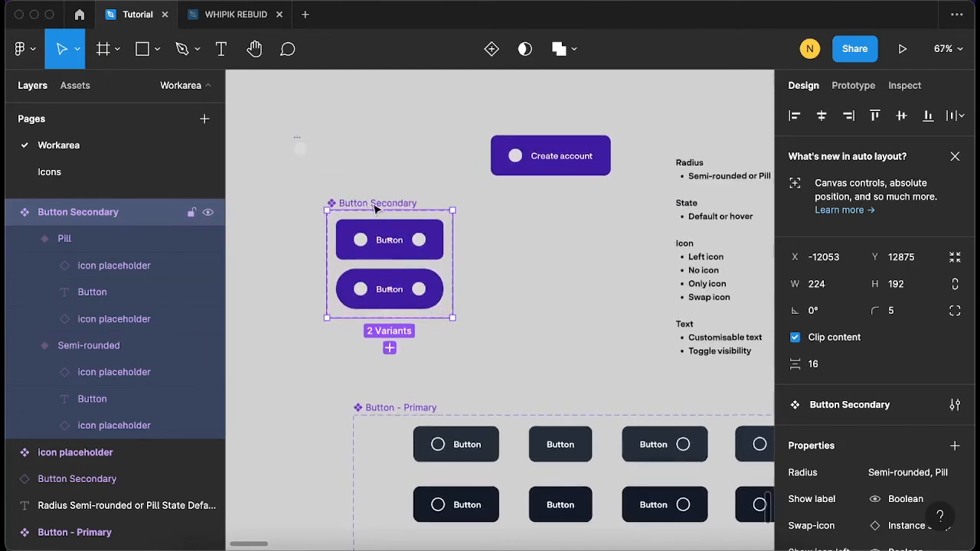
{"action": "scroll", "coordinate": [406, 230], "scroll_direction": "right", "scroll_amount": 1}
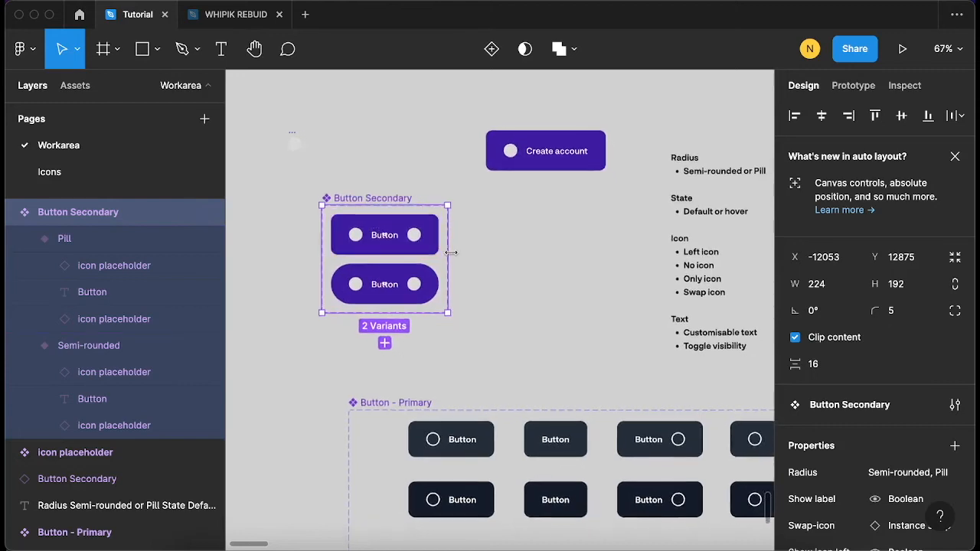
{"action": "left_click_drag", "start_coordinate": [455, 252], "coordinate": [541, 257]}
{"action": "left_click_drag", "start_coordinate": [601, 266], "coordinate": [603, 267]}
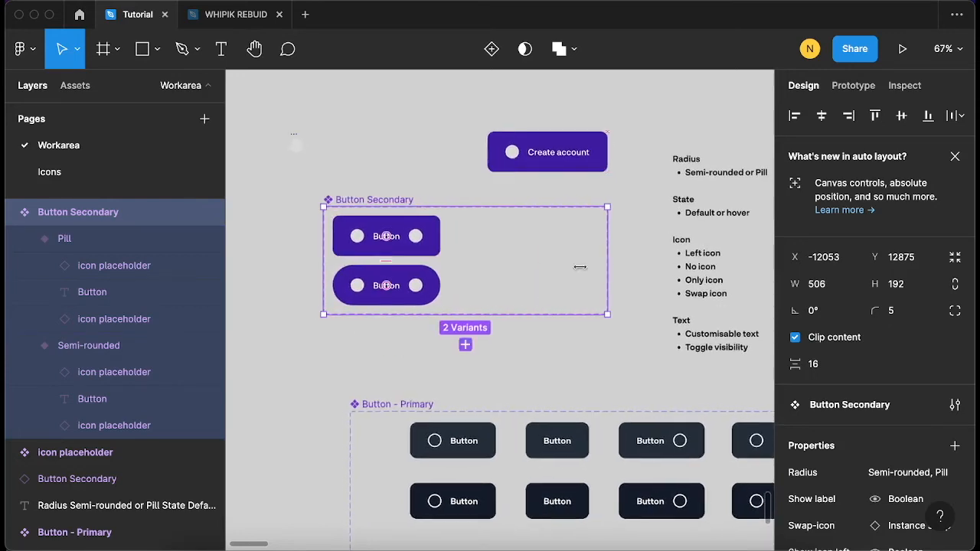
Duplicate the Semi-rounded variant into the empty space beside it in the component set, at X 242, Y 16
{"action": "scroll", "coordinate": [575, 267], "scroll_direction": "up", "scroll_amount": 1}
{"action": "scroll", "coordinate": [575, 268], "scroll_direction": "left", "scroll_amount": 1}
{"action": "scroll", "coordinate": [452, 310], "scroll_direction": "up", "scroll_amount": 5}
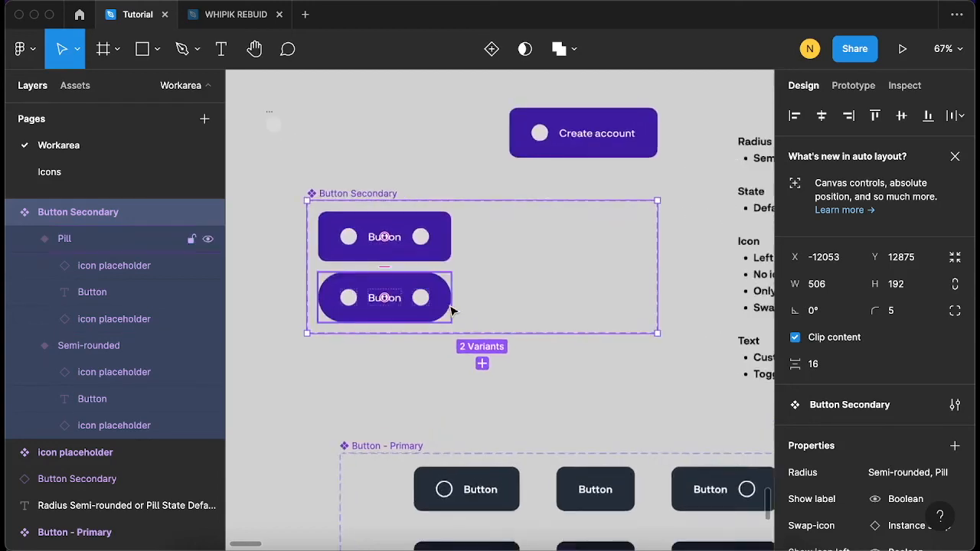
{"action": "left_click", "coordinate": [430, 217]}
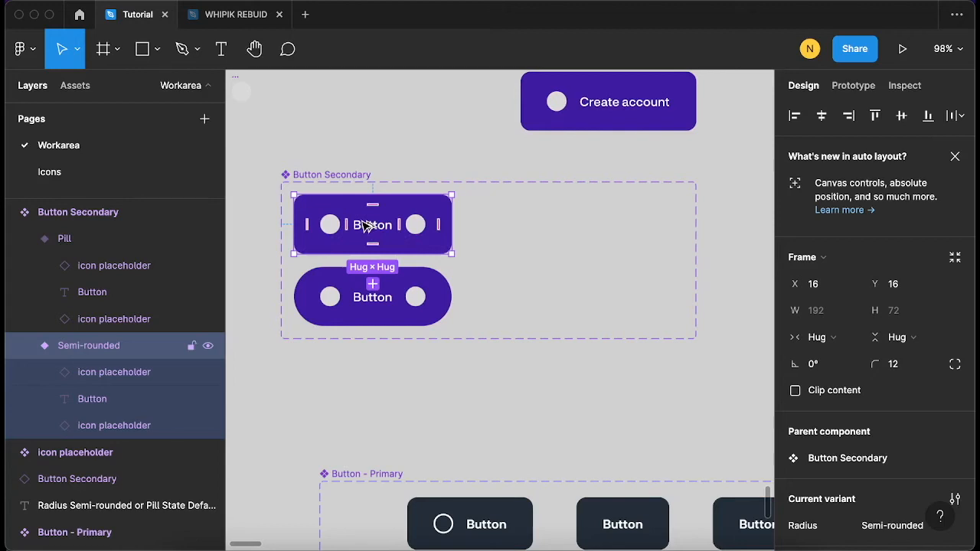
{"action": "left_click_drag", "start_coordinate": [437, 225], "coordinate": [546, 226]}
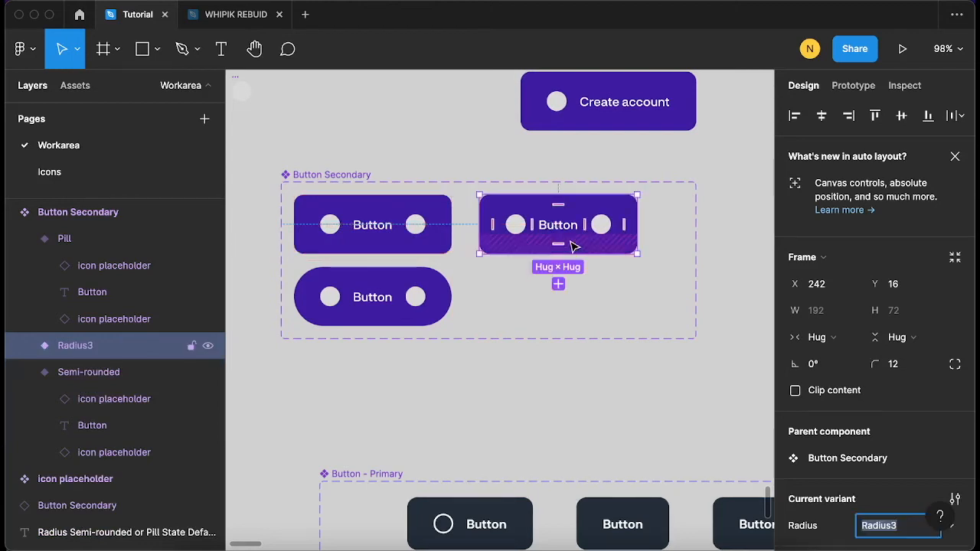
{"action": "scroll", "coordinate": [692, 291], "scroll_direction": "down", "scroll_amount": 2}
{"action": "scroll", "coordinate": [692, 292], "scroll_direction": "right", "scroll_amount": 2}
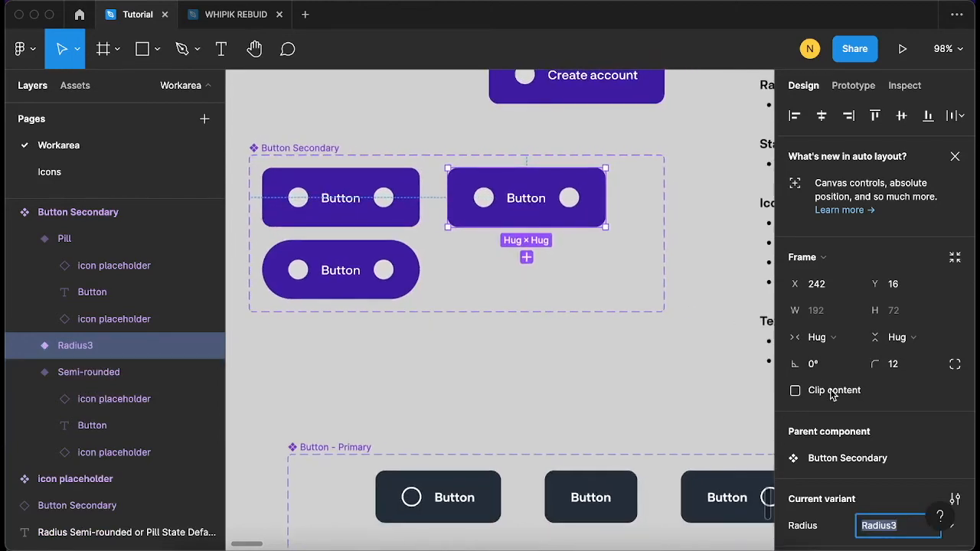
{"action": "scroll", "coordinate": [836, 394], "scroll_direction": "down", "scroll_amount": 2}
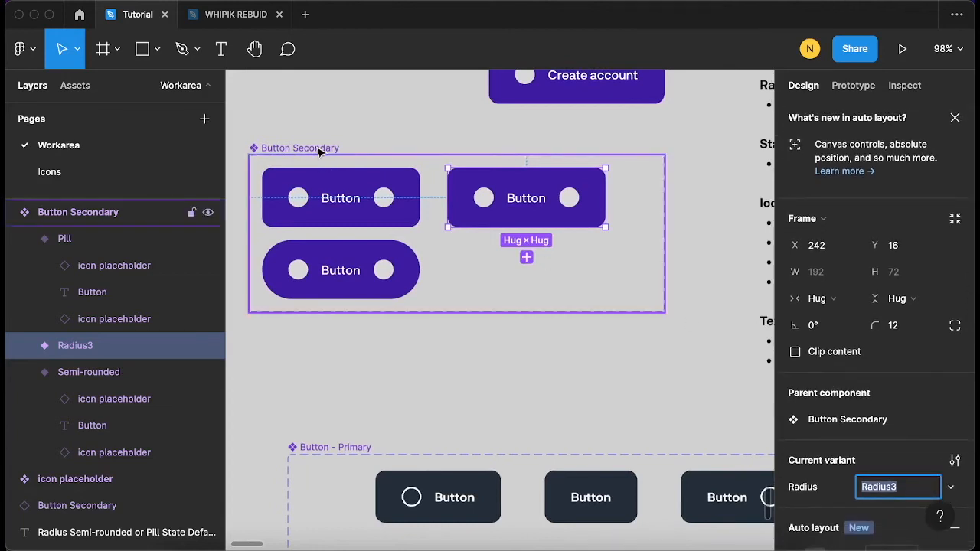
Add a variant property named Hover state with the value True to the Button Secondary component set
{"action": "scroll", "coordinate": [322, 161], "scroll_direction": "up", "scroll_amount": 2}
{"action": "scroll", "coordinate": [322, 161], "scroll_direction": "left", "scroll_amount": 1}
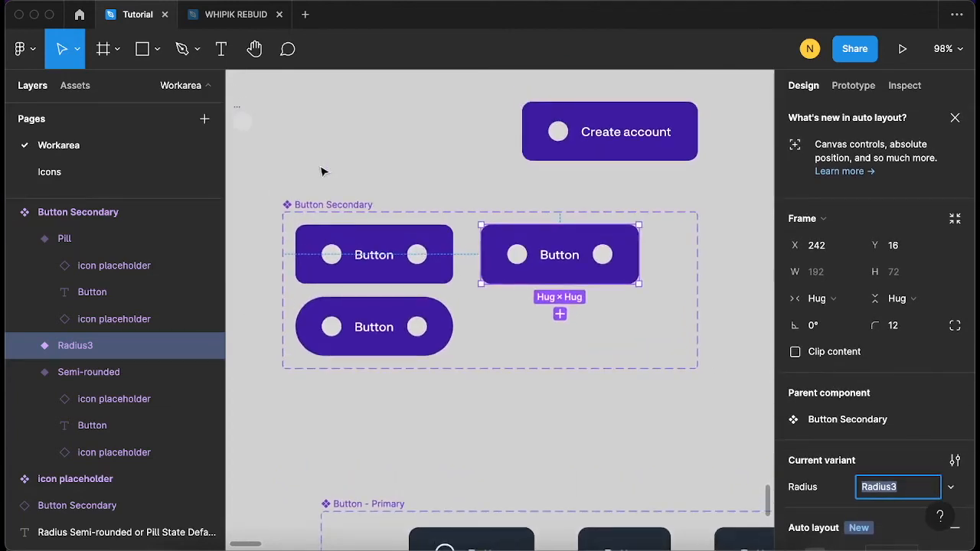
{"action": "left_click", "coordinate": [341, 205]}
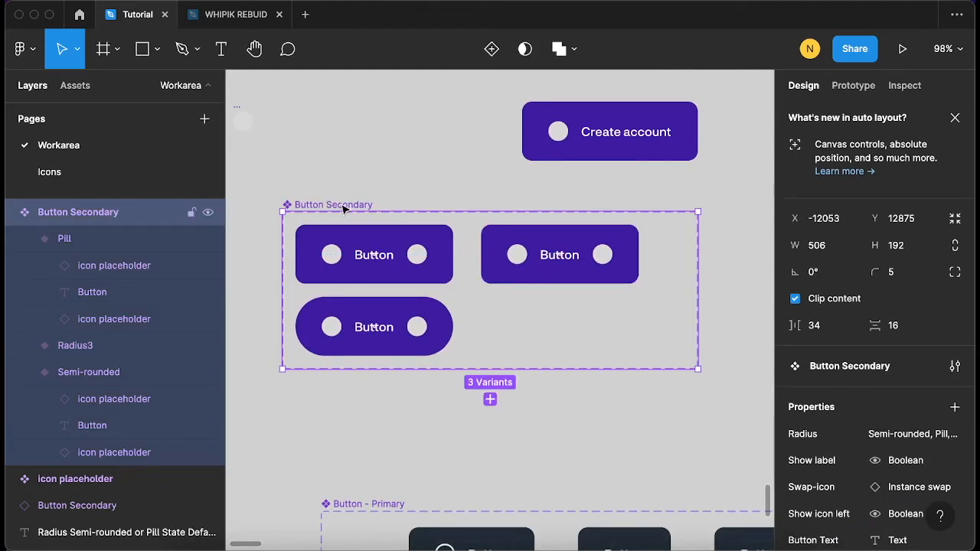
{"action": "scroll", "coordinate": [866, 359], "scroll_direction": "down", "scroll_amount": 3}
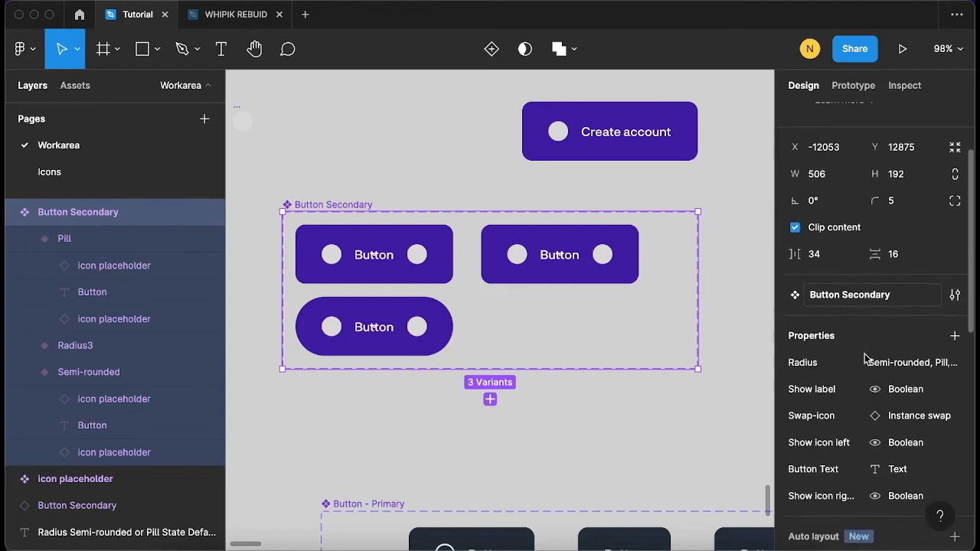
{"action": "left_click", "coordinate": [956, 329]}
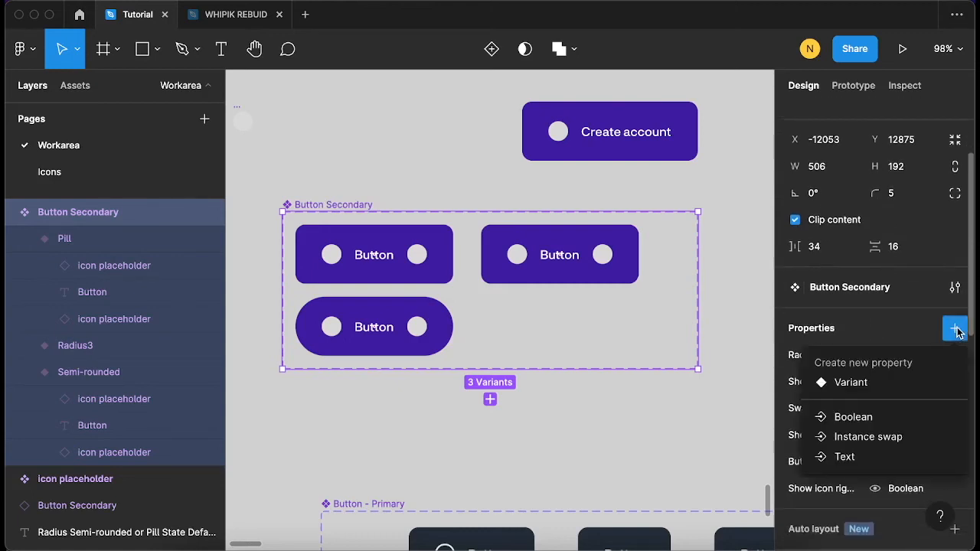
{"action": "left_click", "coordinate": [856, 389]}
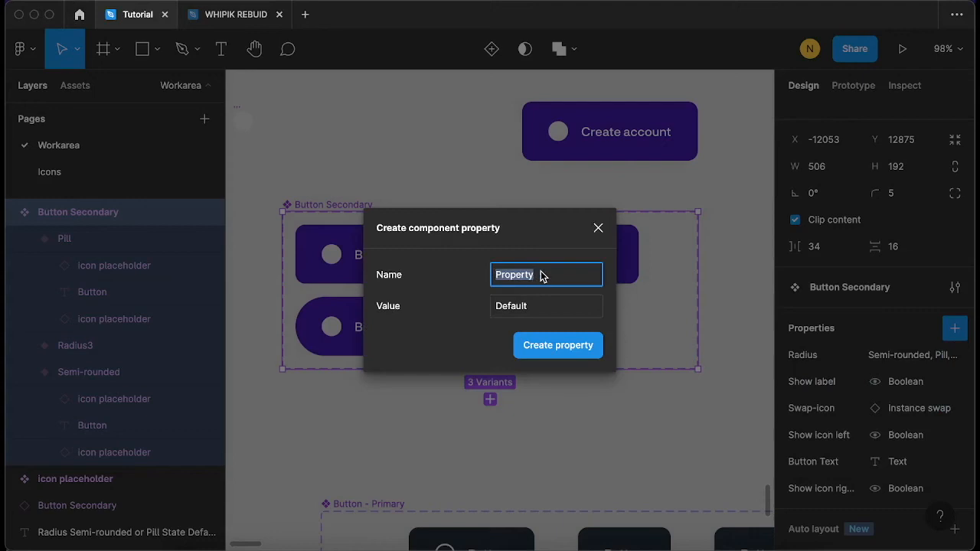
{"action": "type", "text": "Hover state"}
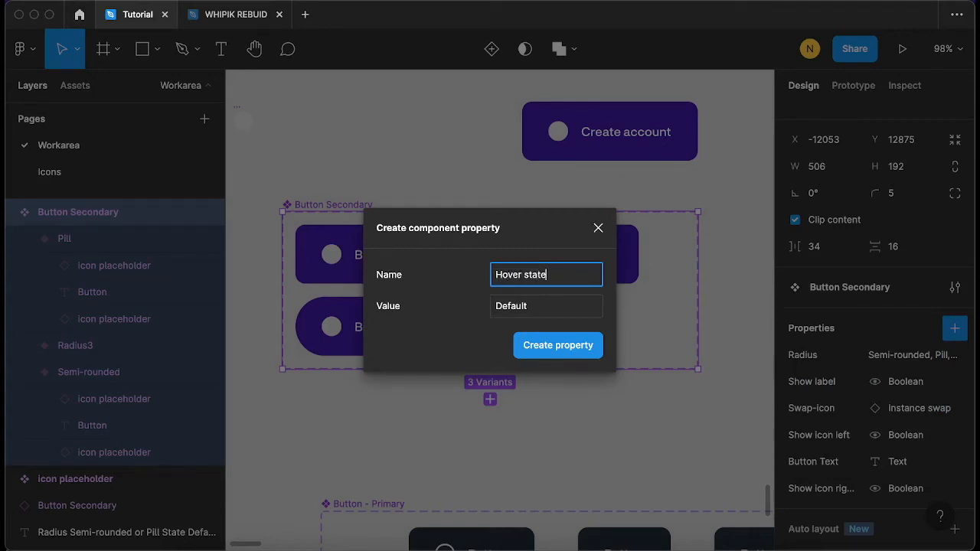
{"action": "left_click", "coordinate": [541, 309]}
{"action": "double_click", "coordinate": [541, 310]}
{"action": "type", "text": "True"}
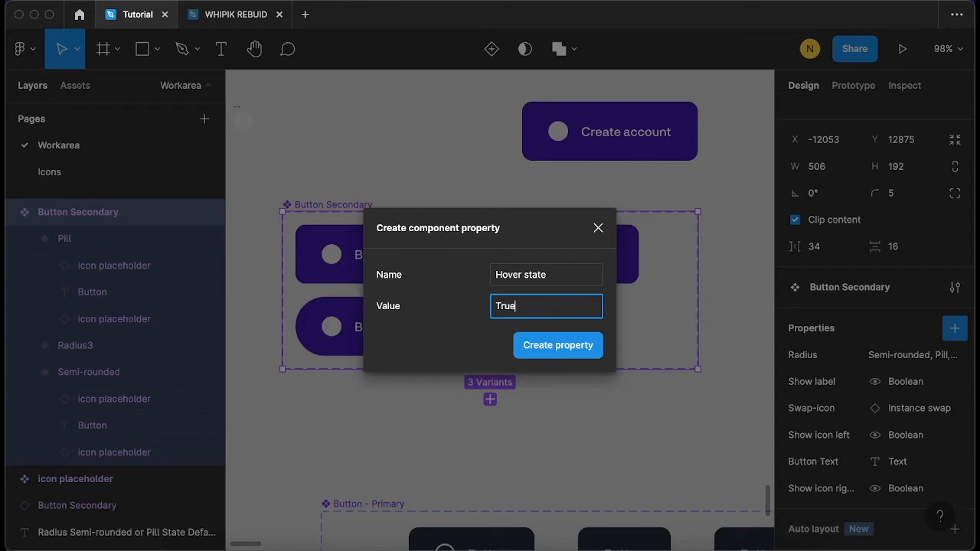
{"action": "key", "text": "Return"}
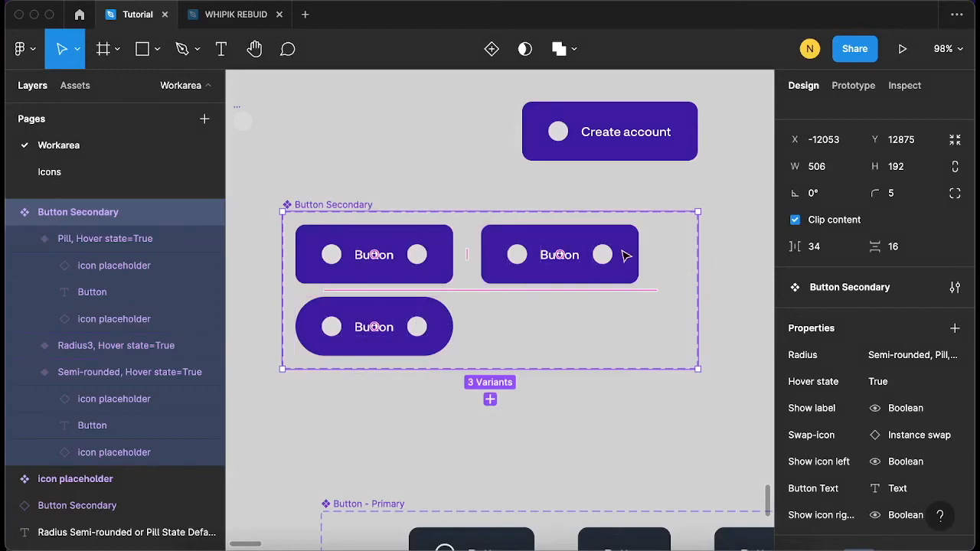
Set the Radius of the duplicated variant in the second column to Semi-rounded
{"action": "left_click", "coordinate": [492, 267]}
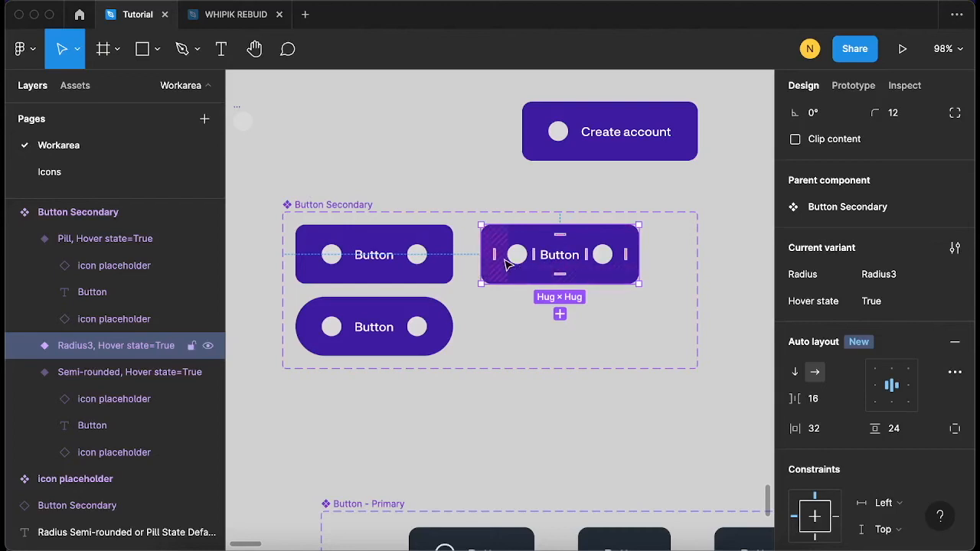
{"action": "key", "text": "Escape"}
{"action": "left_click", "coordinate": [574, 267]}
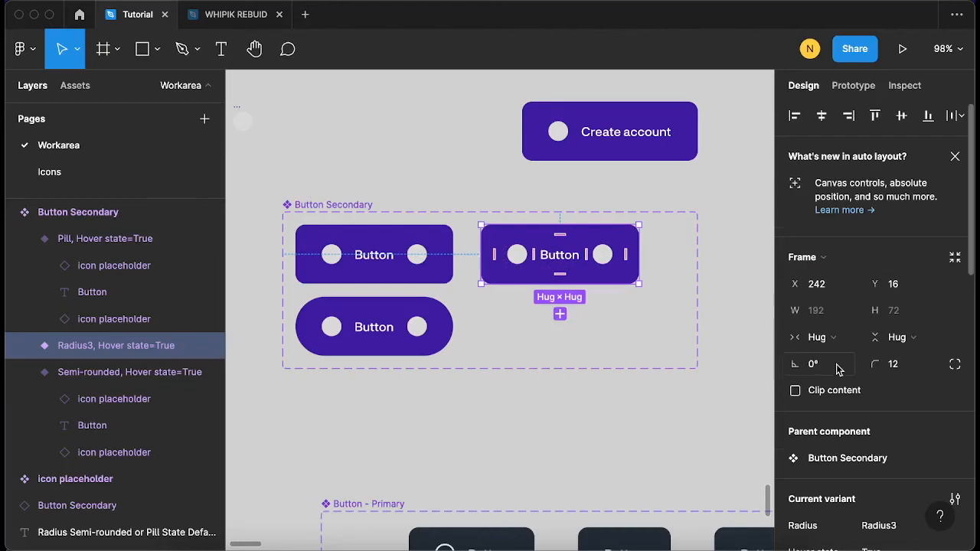
{"action": "scroll", "coordinate": [837, 369], "scroll_direction": "down", "scroll_amount": 6}
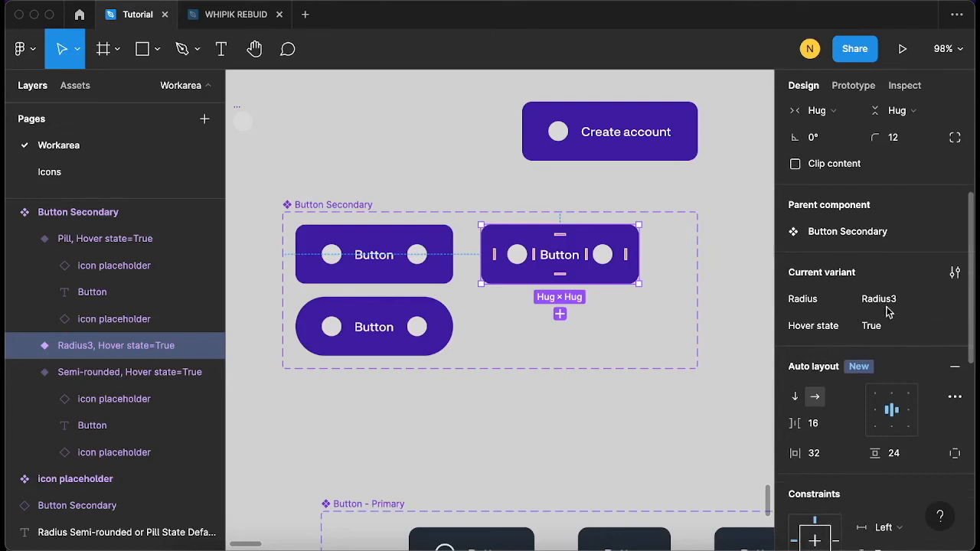
{"action": "left_click", "coordinate": [950, 300]}
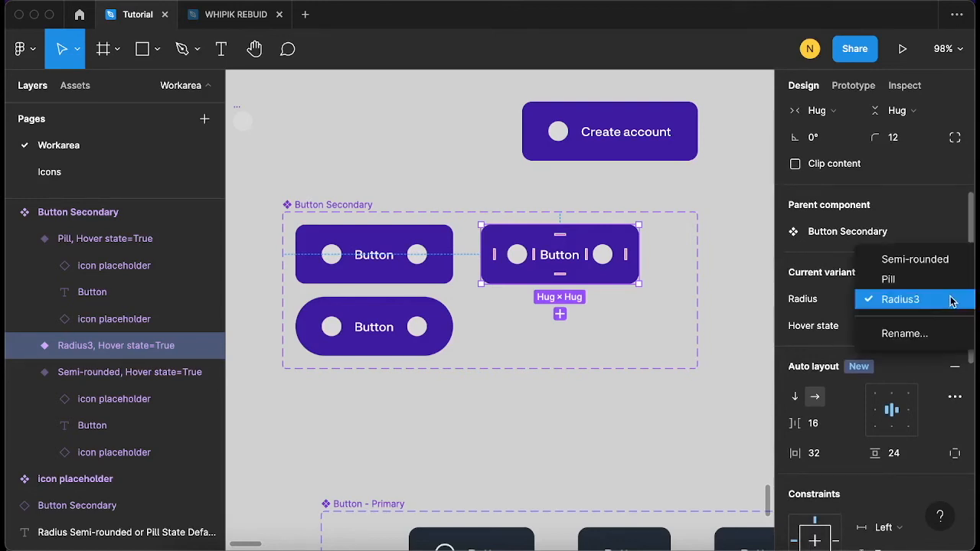
{"action": "left_click", "coordinate": [909, 260]}
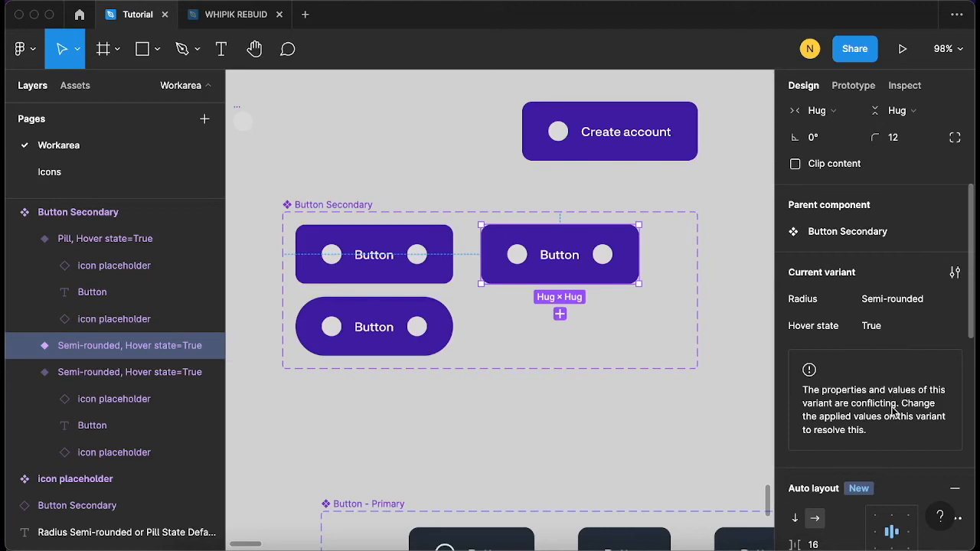
Give the original Semi-rounded variant in the first column a new Hover state value, False
{"action": "left_click", "coordinate": [419, 267]}
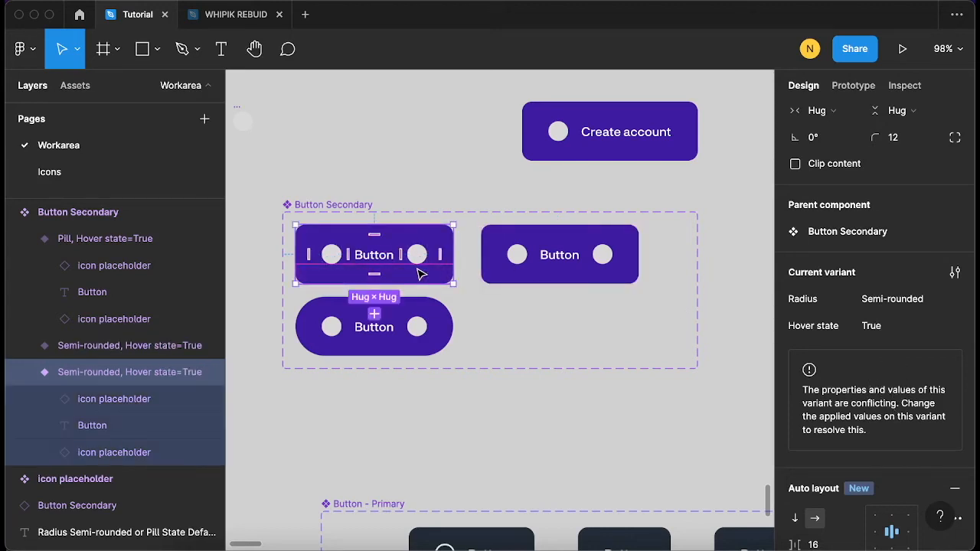
{"action": "left_click", "coordinate": [416, 245]}
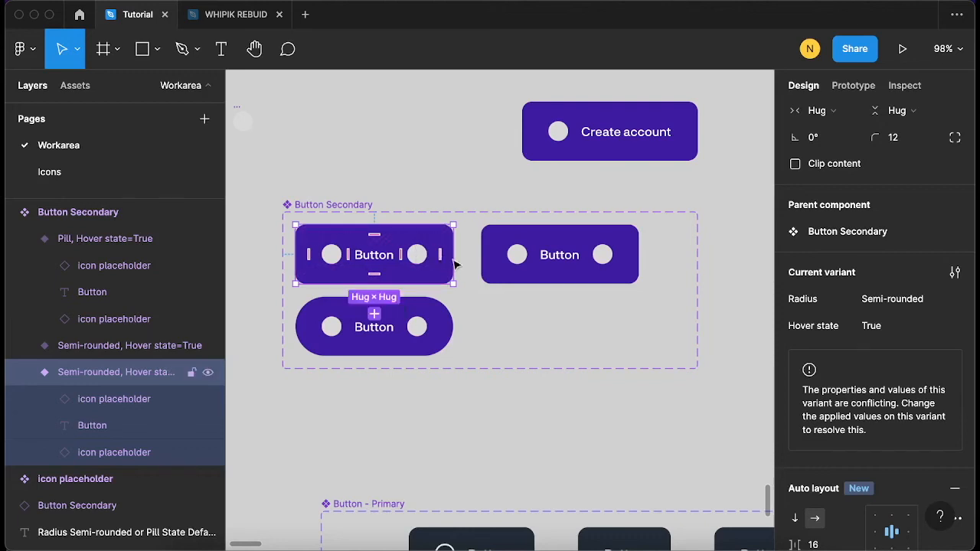
{"action": "left_click", "coordinate": [954, 328]}
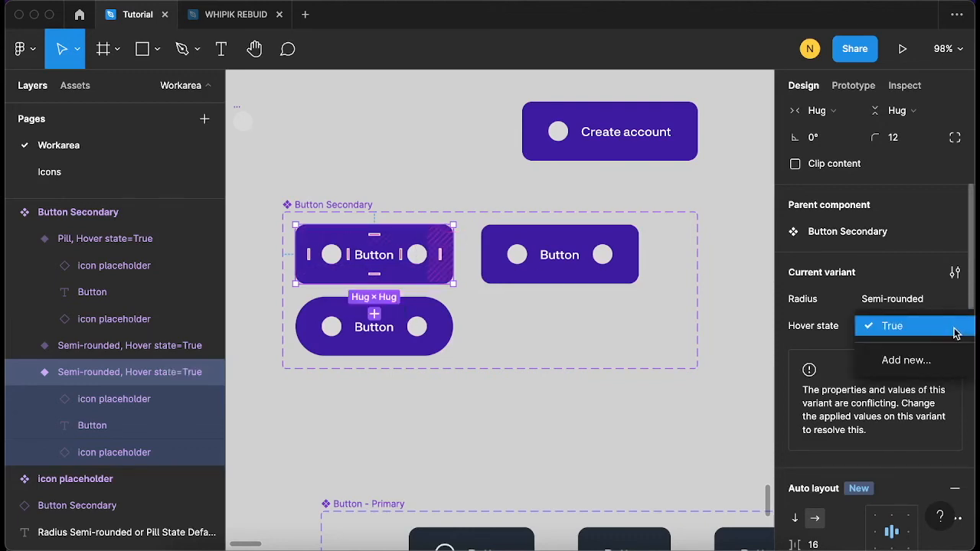
{"action": "left_click", "coordinate": [904, 361]}
{"action": "type", "text": "Fa"}
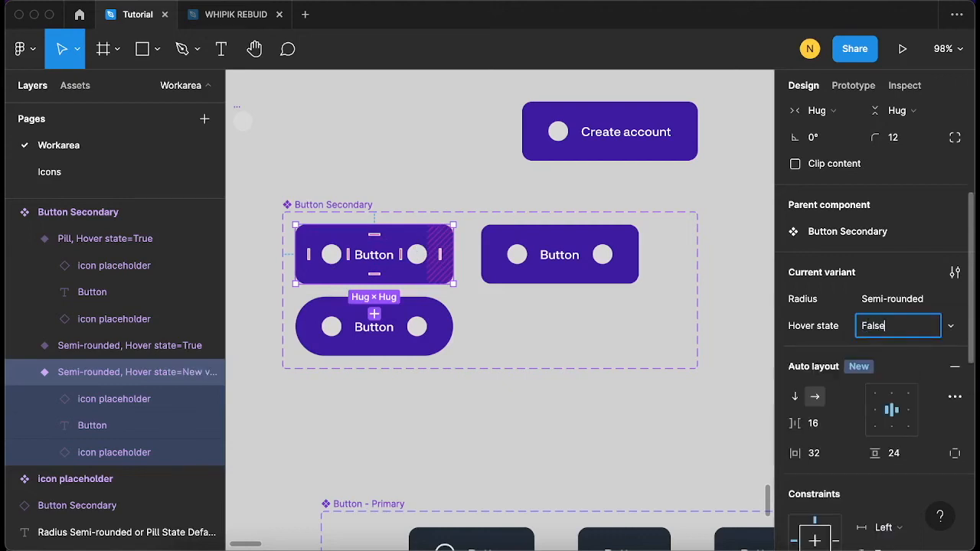
{"action": "type", "text": "lse"}
{"action": "key", "text": "Return"}
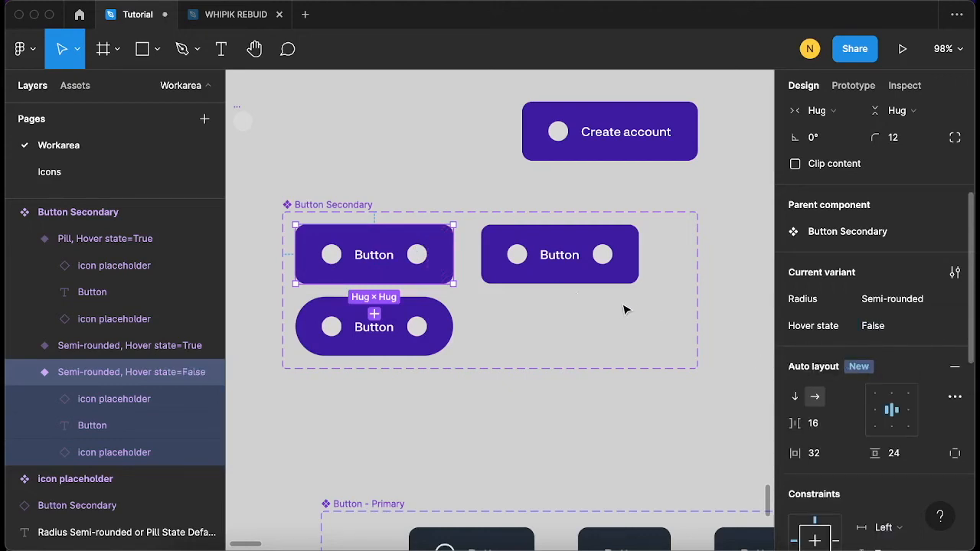
Compare the Radius and Hover state values of the two Semi-rounded variants and check the Pill variant
{"action": "left_click", "coordinate": [582, 266]}
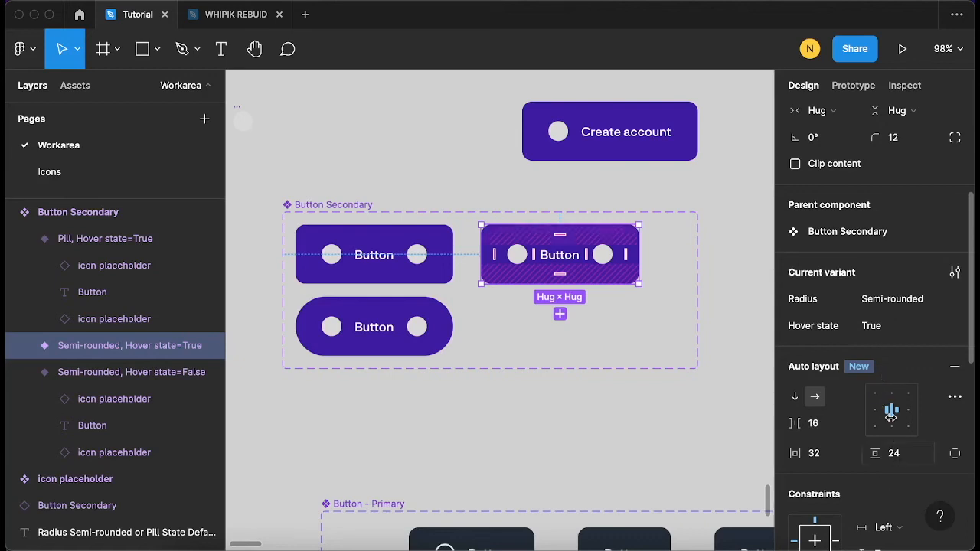
{"action": "left_click", "coordinate": [444, 254]}
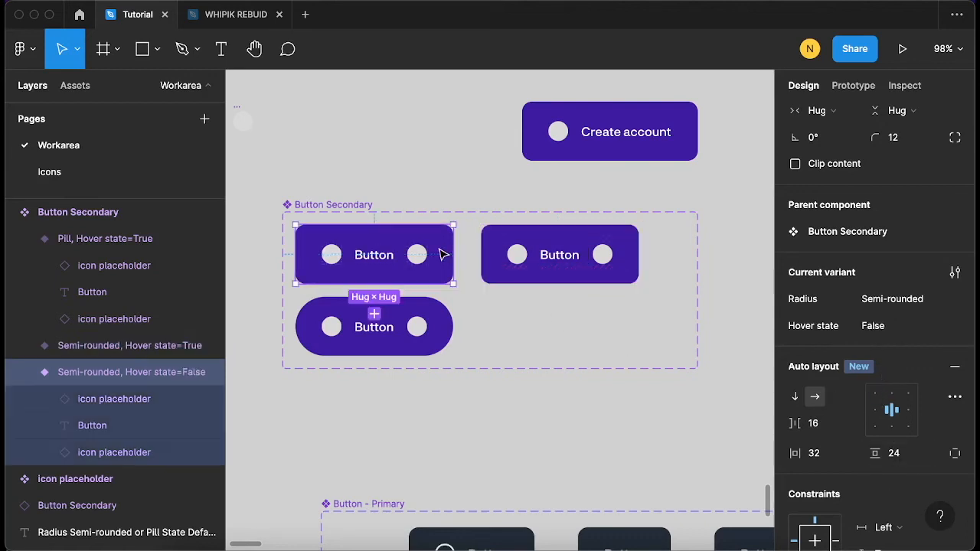
{"action": "left_click", "coordinate": [541, 274]}
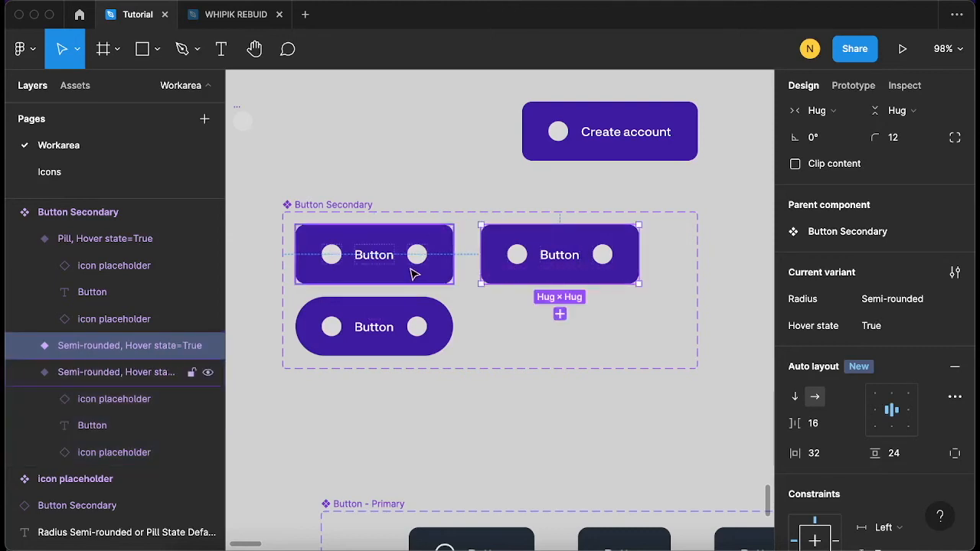
{"action": "left_click", "coordinate": [414, 274]}
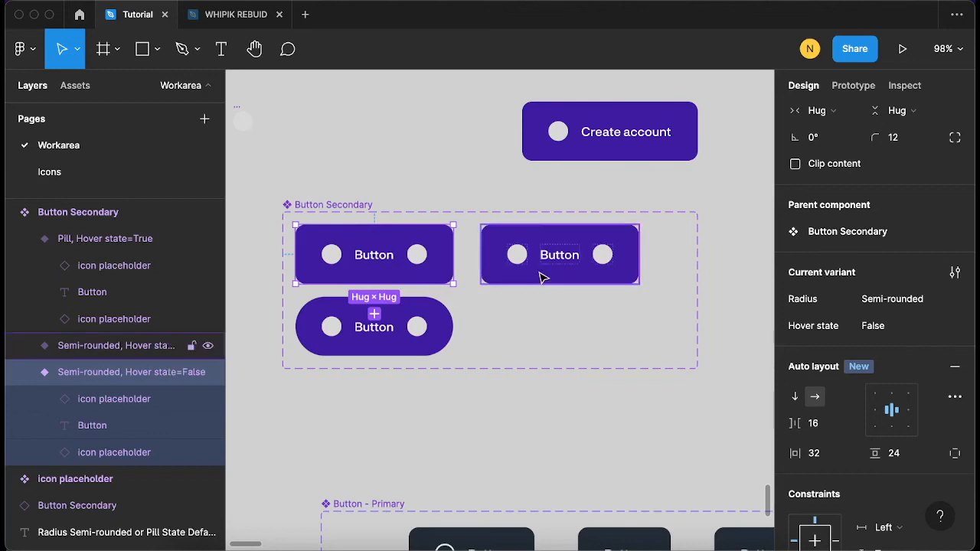
{"action": "left_click", "coordinate": [541, 277]}
{"action": "left_click", "coordinate": [394, 258], "text": "shift"}
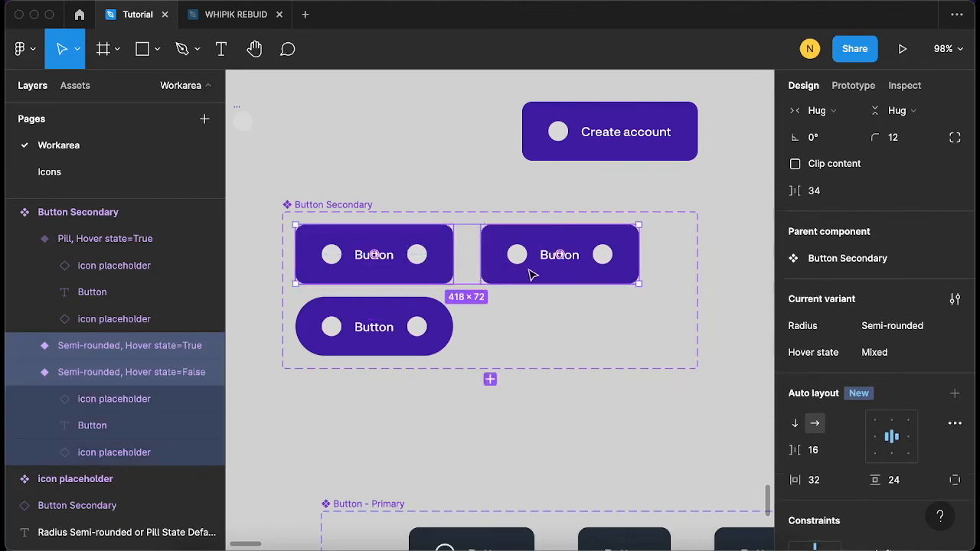
{"action": "key", "text": "Escape"}
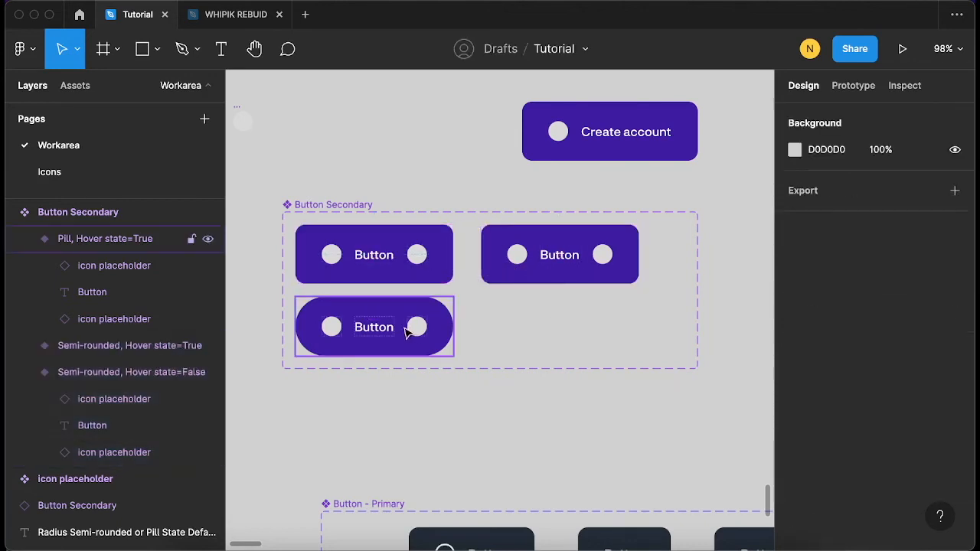
{"action": "left_click", "coordinate": [413, 328]}
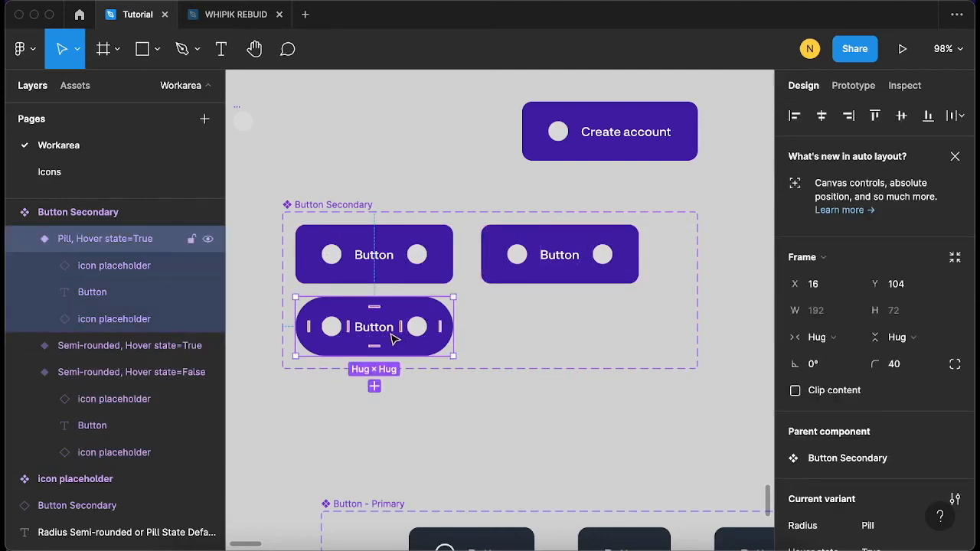
{"action": "scroll", "coordinate": [390, 335], "scroll_direction": "down", "scroll_amount": 1}
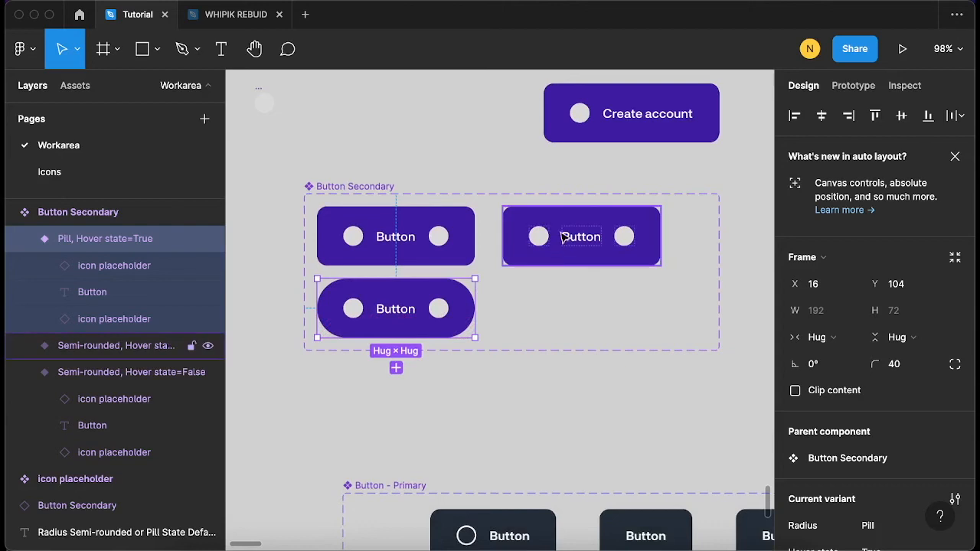
Darken the fill of the Semi-rounded variant in the second column by setting its HSL lightness to 28
{"action": "left_click", "coordinate": [564, 228]}
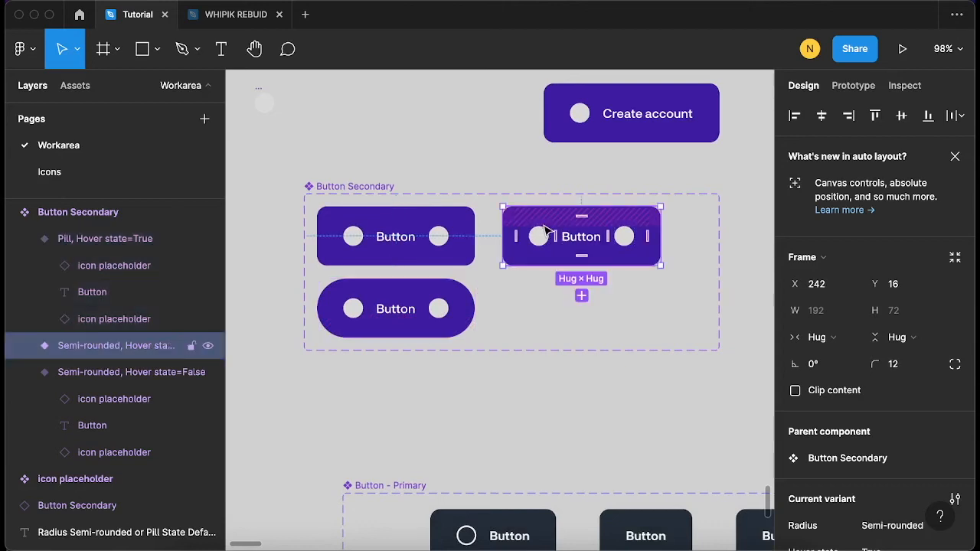
{"action": "scroll", "coordinate": [835, 398], "scroll_direction": "down", "scroll_amount": 3}
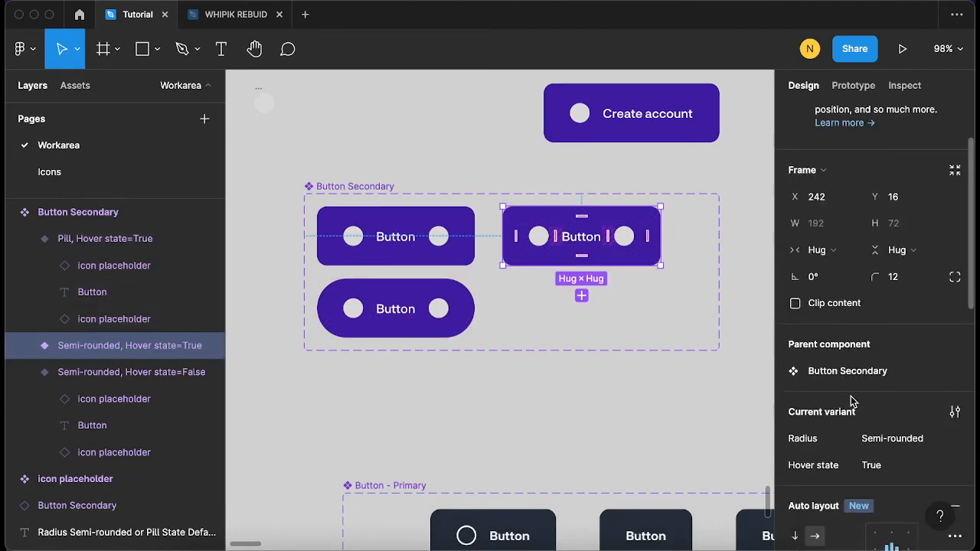
{"action": "scroll", "coordinate": [847, 406], "scroll_direction": "down", "scroll_amount": 5}
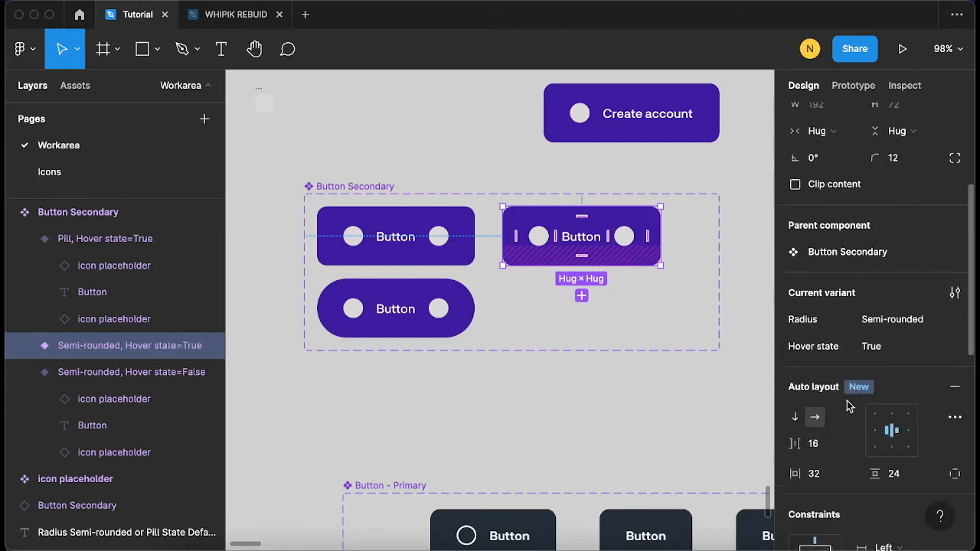
{"action": "scroll", "coordinate": [853, 398], "scroll_direction": "up", "scroll_amount": 8}
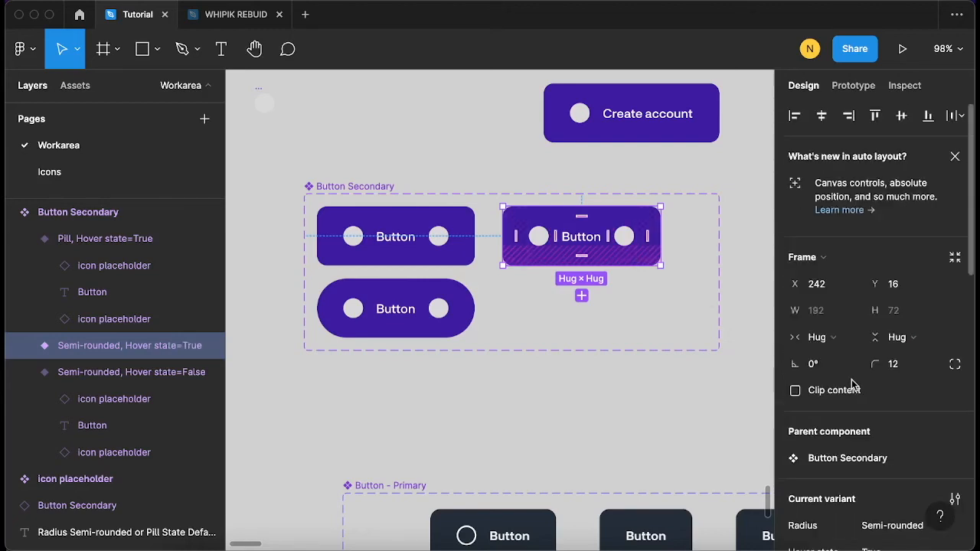
{"action": "scroll", "coordinate": [852, 386], "scroll_direction": "down", "scroll_amount": 8}
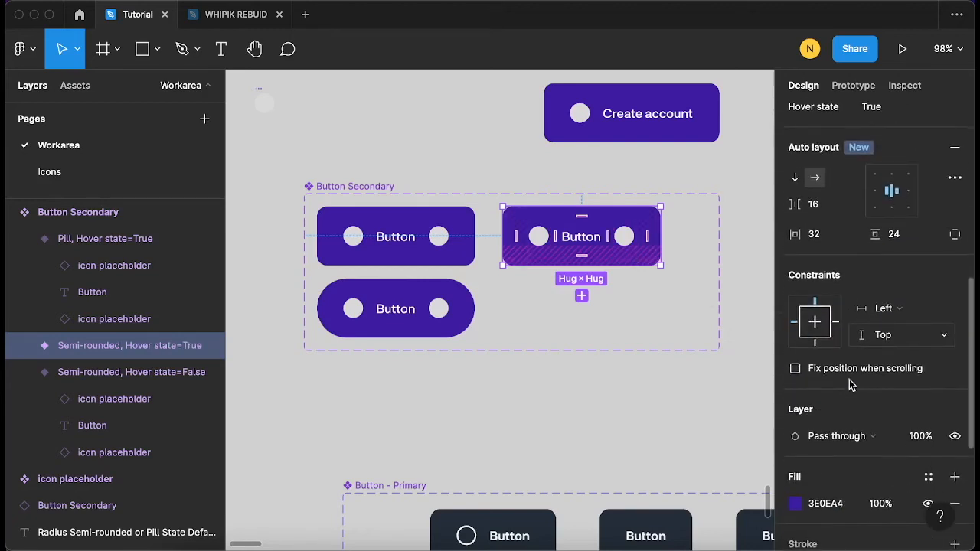
{"action": "scroll", "coordinate": [814, 453], "scroll_direction": "down", "scroll_amount": 3}
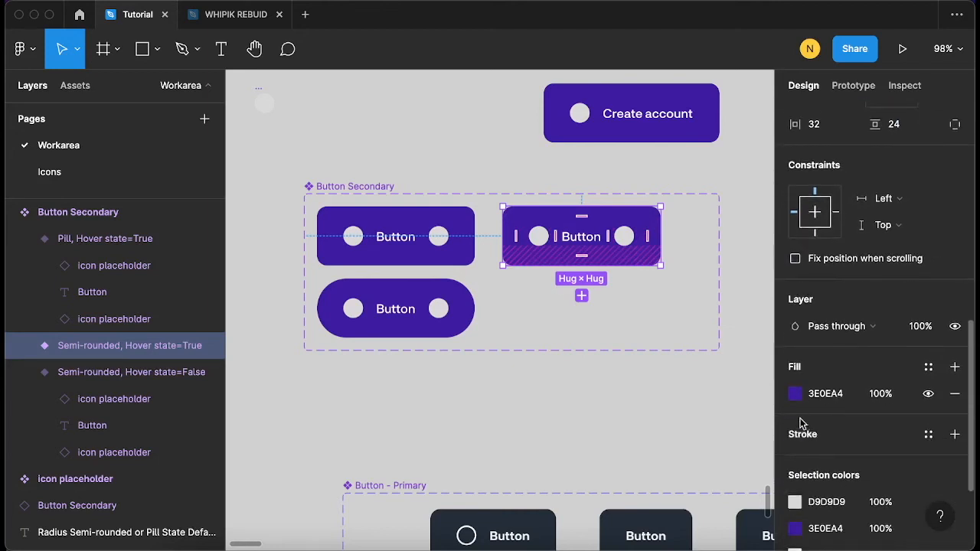
{"action": "left_click", "coordinate": [796, 395]}
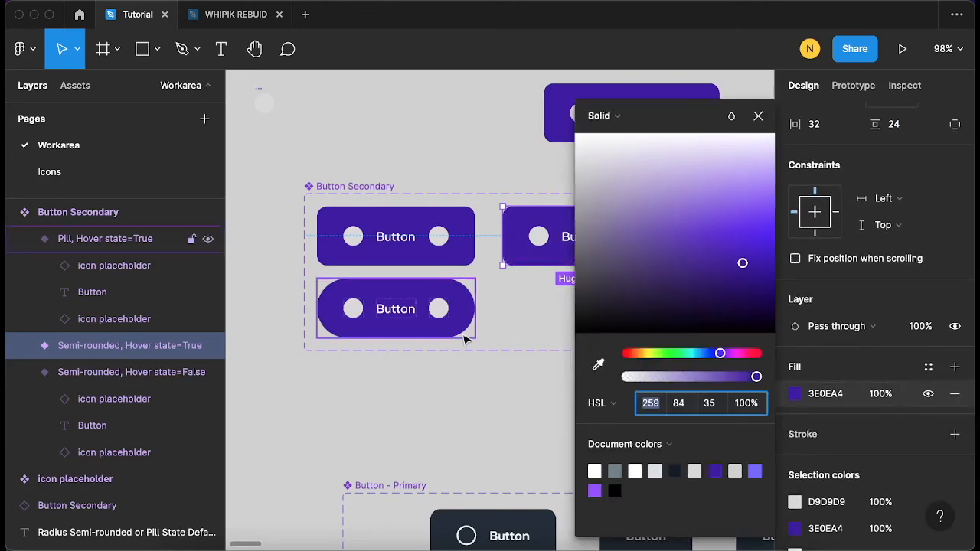
{"action": "scroll", "coordinate": [466, 337], "scroll_direction": "right", "scroll_amount": 3}
{"action": "left_click", "coordinate": [716, 406]}
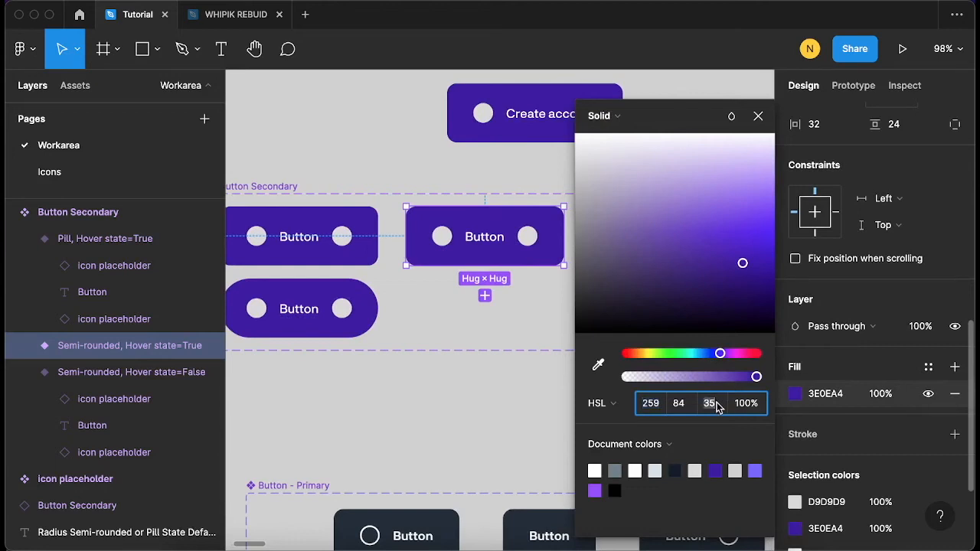
{"action": "key", "text": "Down"}
{"action": "key", "text": "Down"}
{"action": "key", "text": "Down"}
{"action": "key", "text": "Down"}
{"action": "key", "text": "Down"}
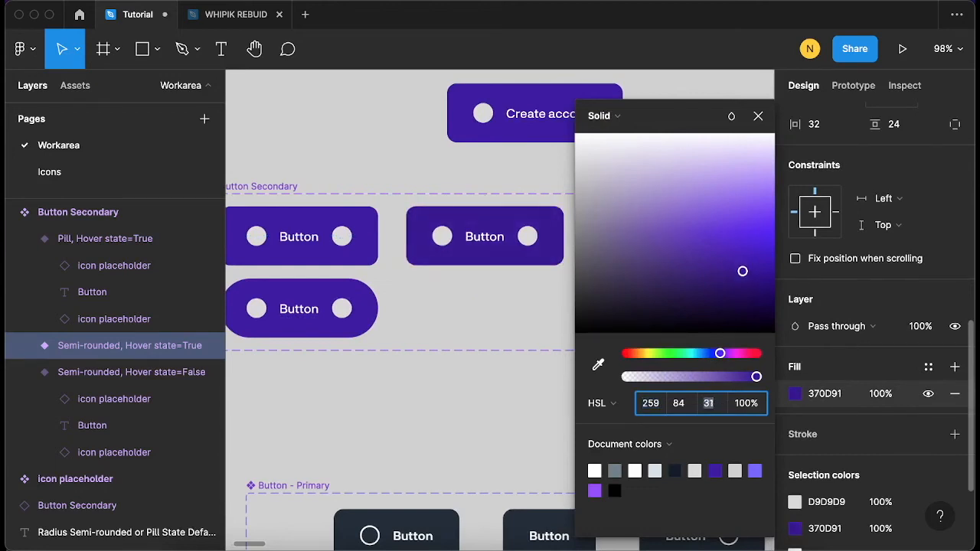
{"action": "key", "text": "Down"}
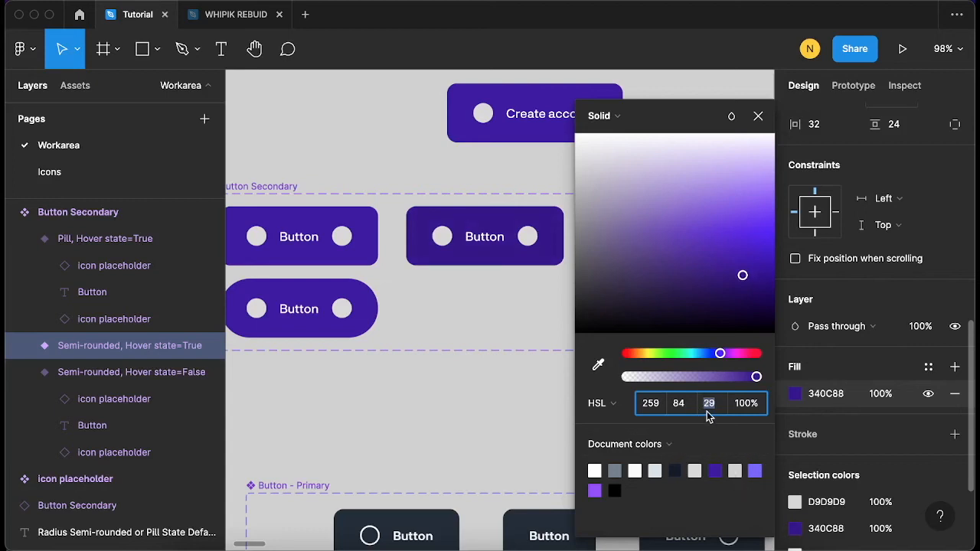
{"action": "key", "text": "Down"}
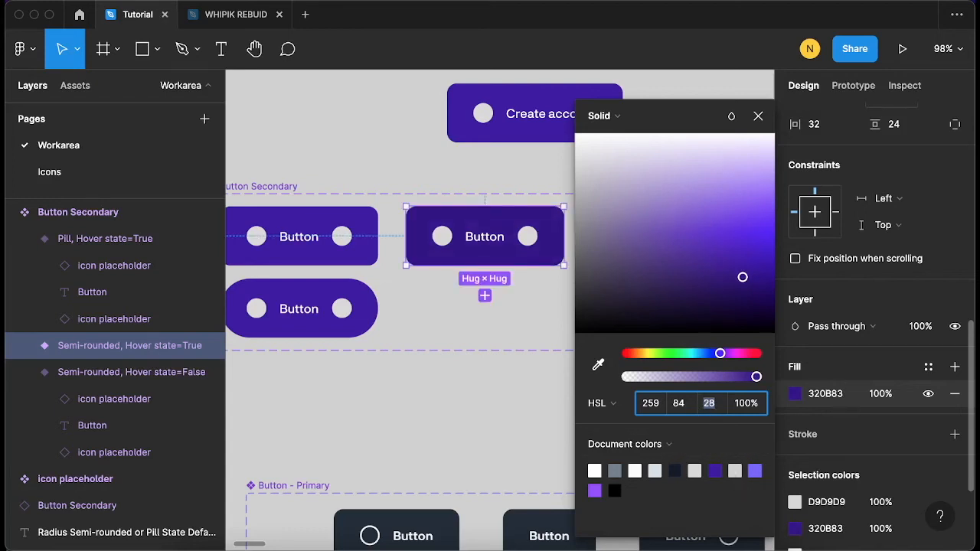
{"action": "key", "text": "Down"}
{"action": "key", "text": "Down"}
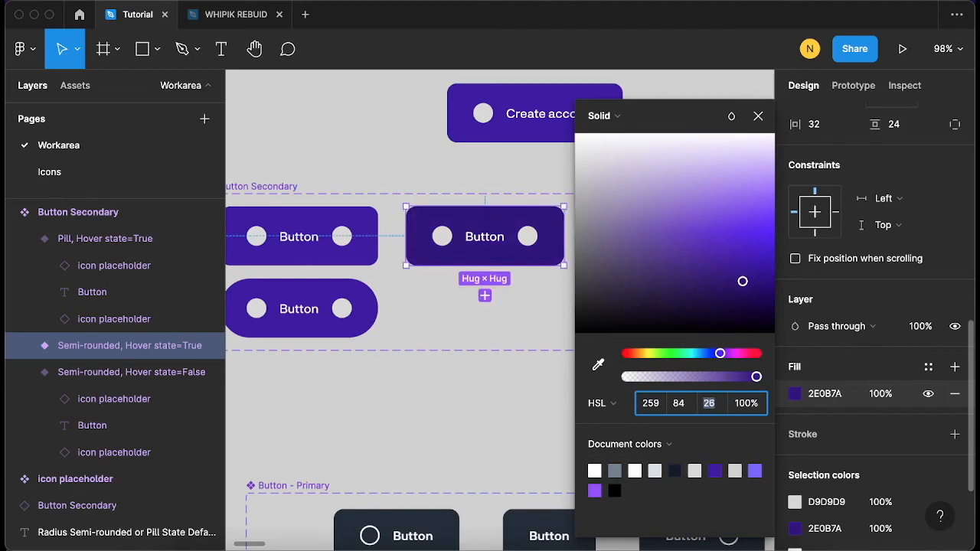
{"action": "key", "text": "Up"}
{"action": "key", "text": "Up"}
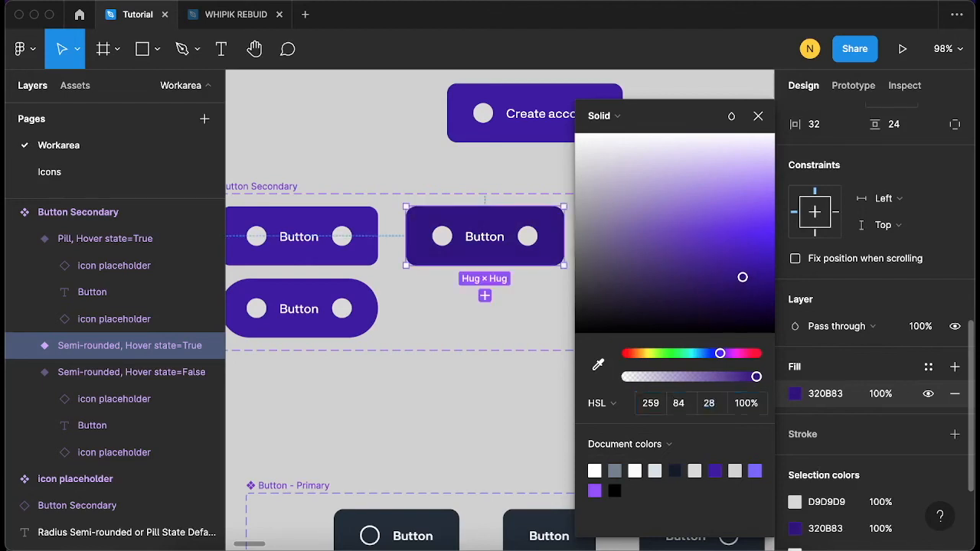
{"action": "left_click", "coordinate": [758, 116]}
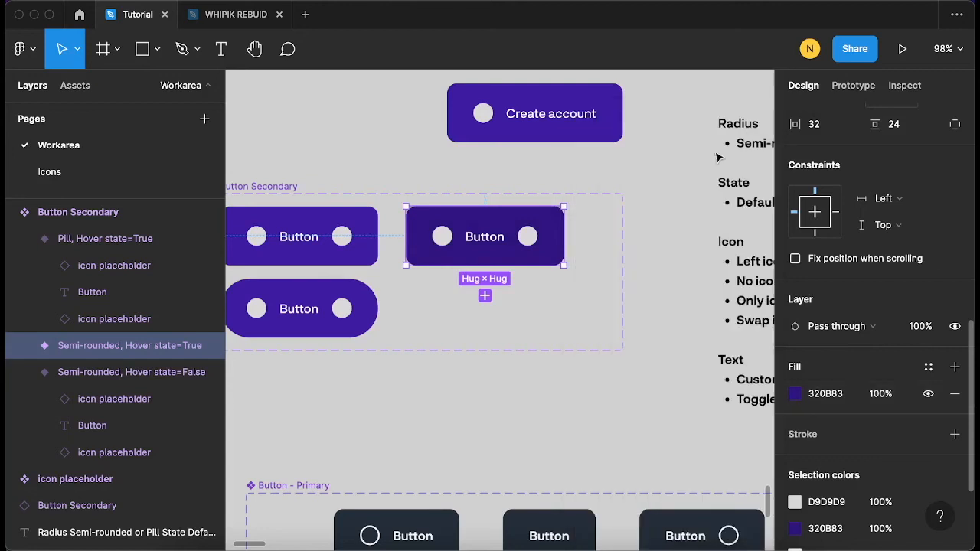
Move the Create account button instance slightly upward, to X -11771 and Y 12705
{"action": "scroll", "coordinate": [567, 289], "scroll_direction": "down", "scroll_amount": 2}
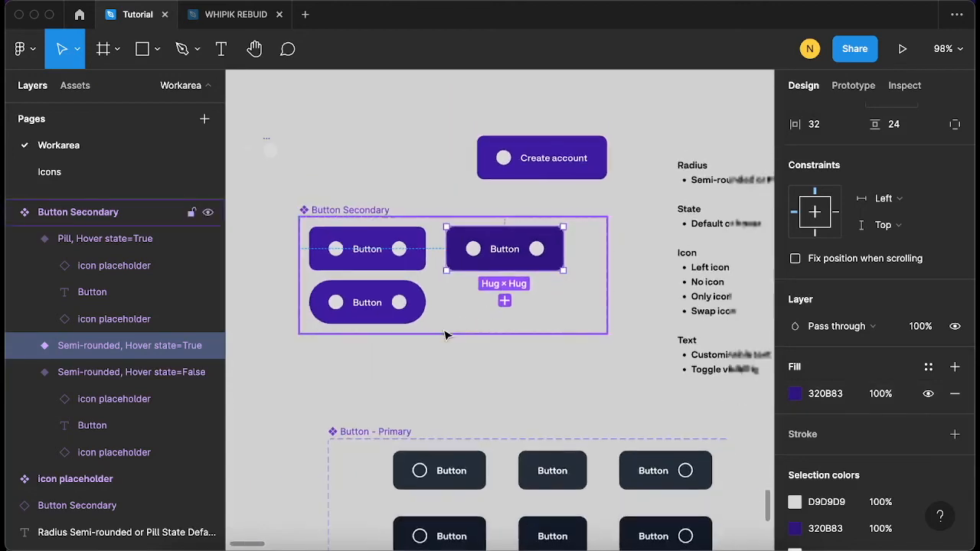
{"action": "scroll", "coordinate": [447, 335], "scroll_direction": "up", "scroll_amount": 1}
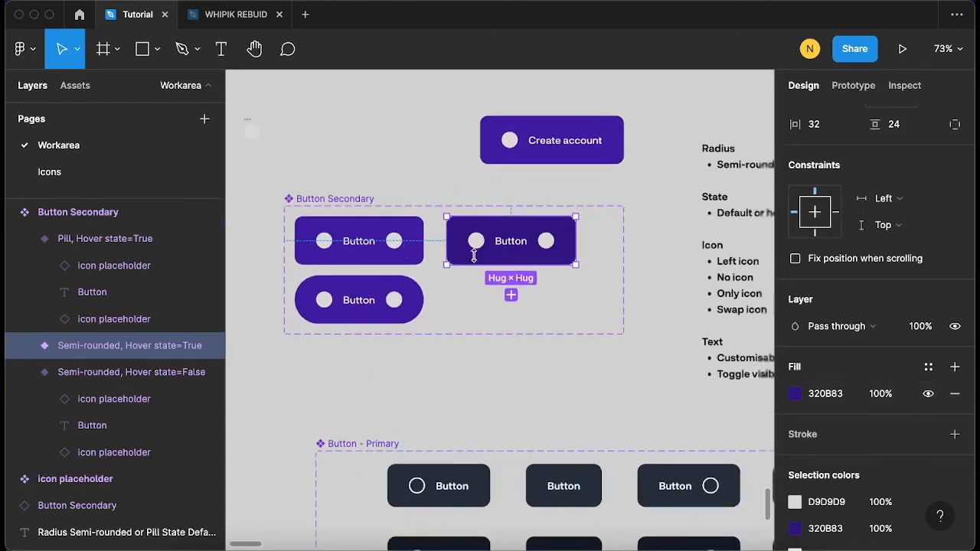
{"action": "left_click", "coordinate": [517, 148]}
{"action": "left_click_drag", "start_coordinate": [512, 118], "coordinate": [505, 114]}
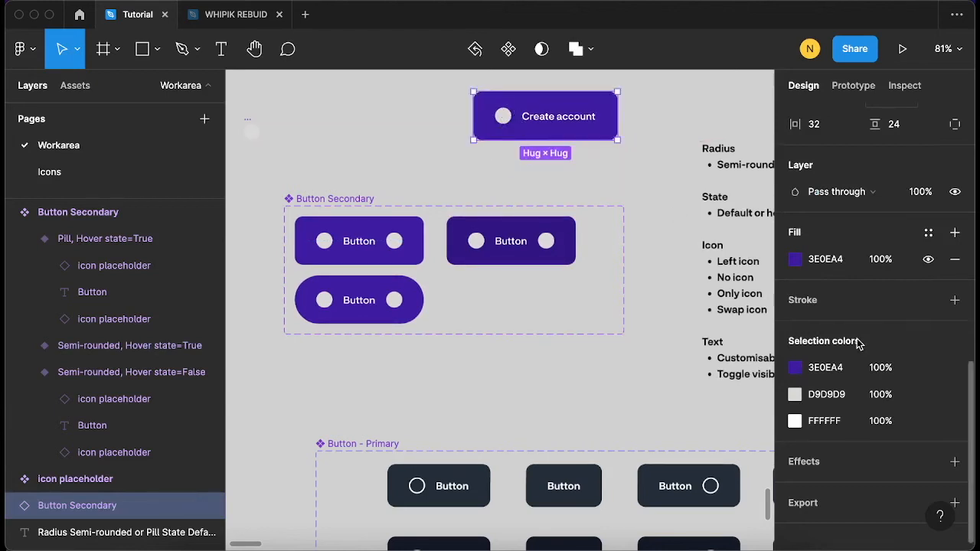
Test the Create account instance by switching its Hover state on and off several times, leaving it off
{"action": "scroll", "coordinate": [873, 346], "scroll_direction": "up", "scroll_amount": 10}
{"action": "scroll", "coordinate": [879, 349], "scroll_direction": "down", "scroll_amount": 2}
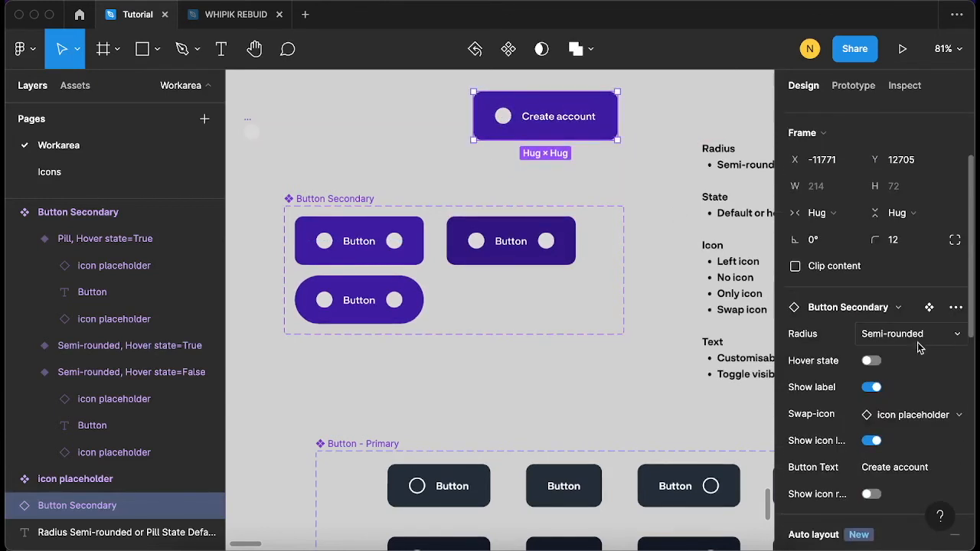
{"action": "scroll", "coordinate": [870, 350], "scroll_direction": "down", "scroll_amount": 1}
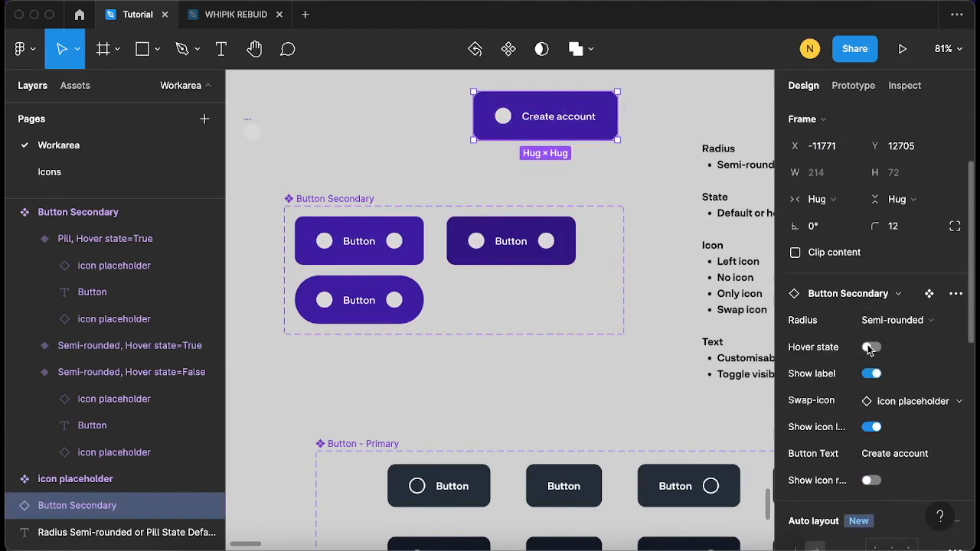
{"action": "left_click", "coordinate": [871, 348]}
{"action": "left_click", "coordinate": [873, 348]}
{"action": "left_click", "coordinate": [873, 348]}
{"action": "left_click", "coordinate": [873, 348]}
{"action": "left_click", "coordinate": [873, 349]}
{"action": "left_click", "coordinate": [873, 348]}
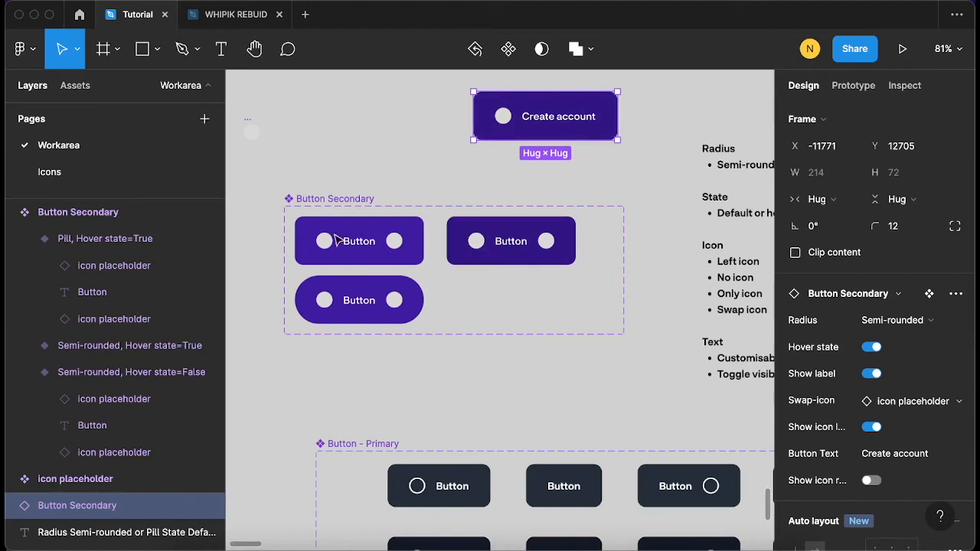
{"action": "left_click", "coordinate": [871, 349]}
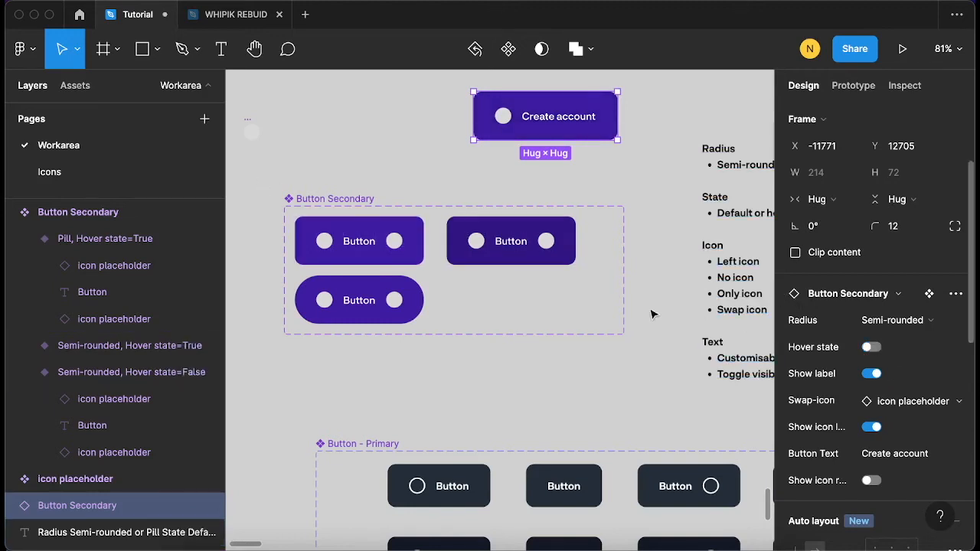
Duplicate the Pill variant and place the copy in the second column at X 242, Y 104
{"action": "left_click", "coordinate": [362, 319]}
{"action": "scroll", "coordinate": [360, 326], "scroll_direction": "up", "scroll_amount": 3}
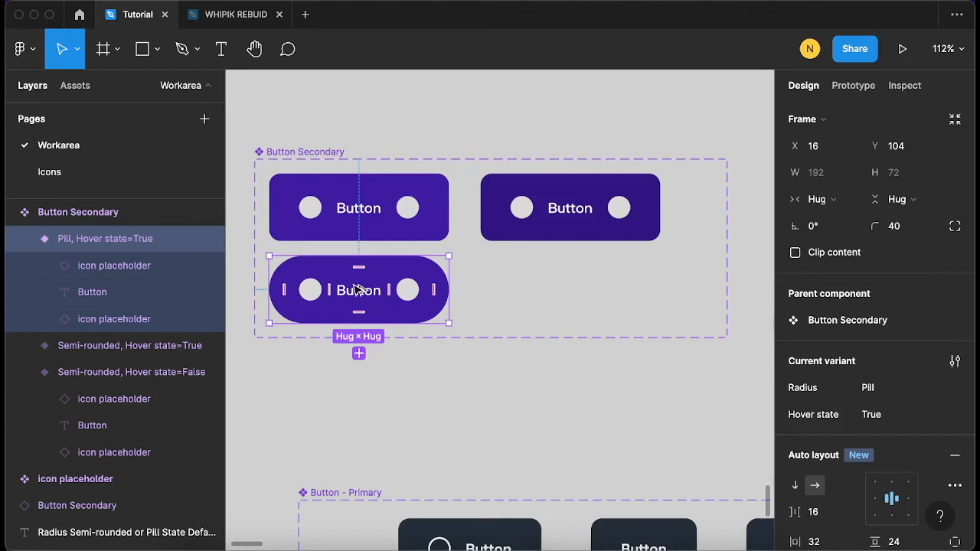
{"action": "key", "text": "ctrl+v"}
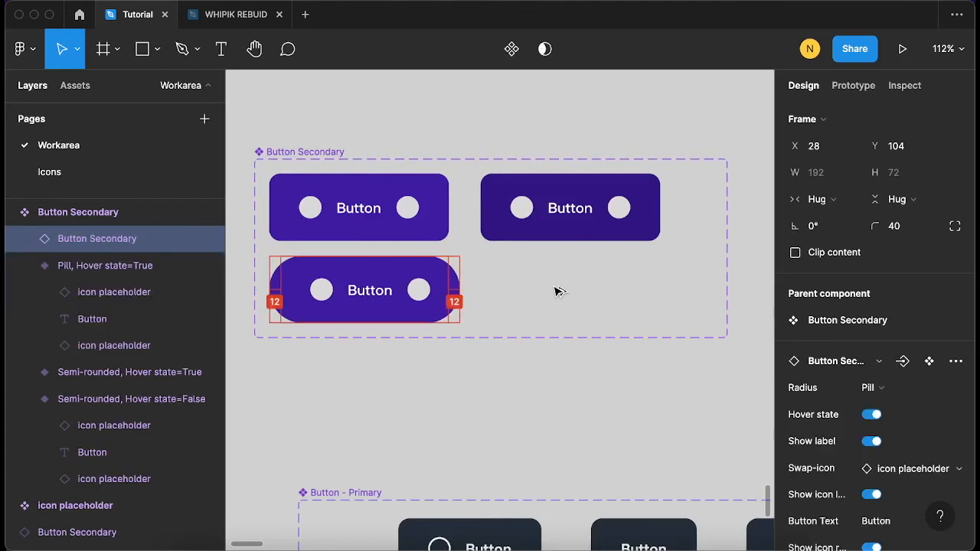
{"action": "key", "text": "shift+Right"}
{"action": "key", "text": "shift+Right"}
{"action": "key", "text": "shift+Right"}
{"action": "key", "text": "shift+Right"}
{"action": "key", "text": "shift+Right"}
{"action": "key", "text": "shift+Right"}
{"action": "key", "text": "shift+Right"}
{"action": "key", "text": "shift+Right"}
{"action": "key", "text": "shift+Right"}
{"action": "key", "text": "shift+Right"}
{"action": "key", "text": "shift+Right"}
{"action": "key", "text": "shift+Right"}
{"action": "key", "text": "shift+Right"}
{"action": "key", "text": "shift+Right"}
{"action": "key", "text": "shift+Right"}
{"action": "key", "text": "shift+Right"}
{"action": "key", "text": "shift+Right"}
{"action": "key", "text": "shift+Right"}
{"action": "key", "text": "shift+Right"}
{"action": "key", "text": "shift+Right"}
{"action": "key", "text": "Right"}
{"action": "key", "text": "Right"}
{"action": "key", "text": "Right"}
{"action": "key", "text": "Right"}
{"action": "key", "text": "Right"}
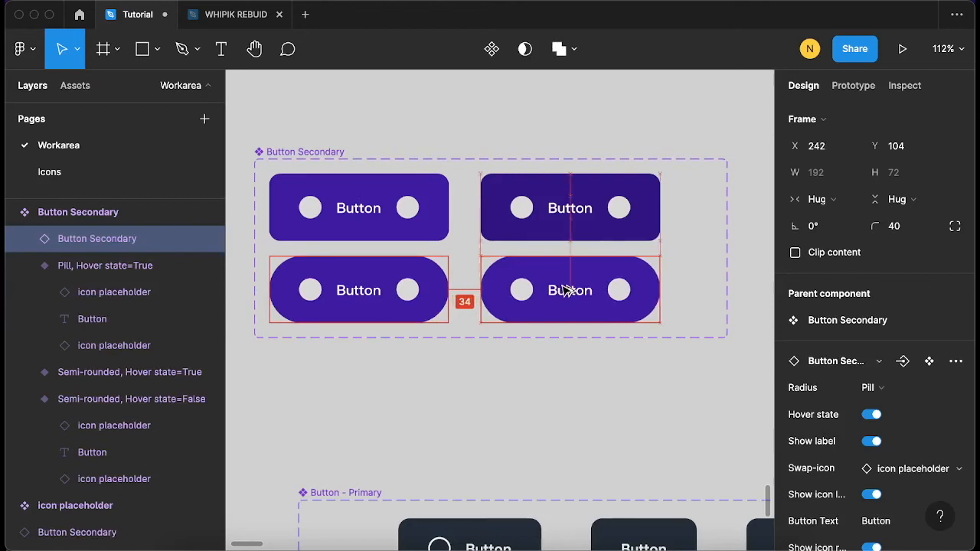
Turn the copied Pill button into a variant of the component set and keep its Hover state at True
{"action": "key", "text": "ctrl+alt+k"}
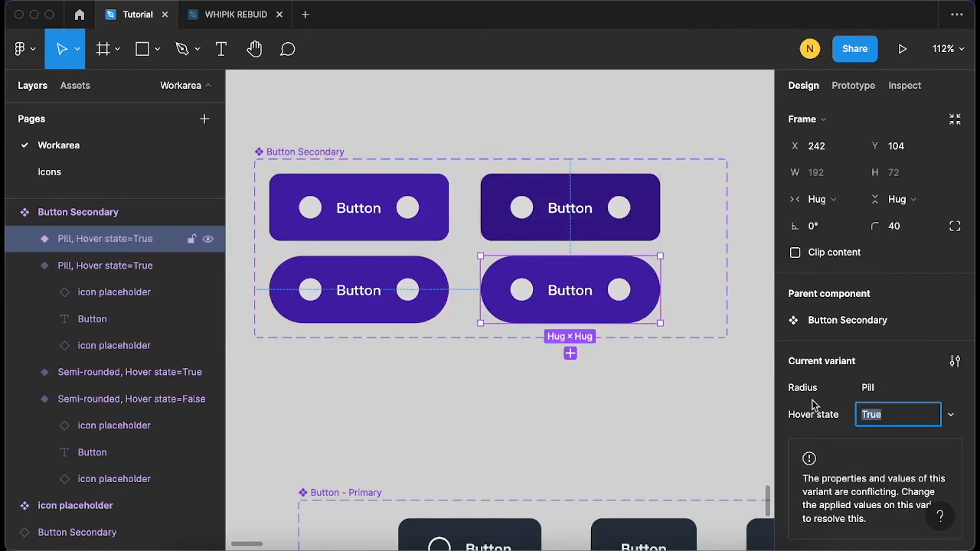
{"action": "left_click", "coordinate": [952, 419]}
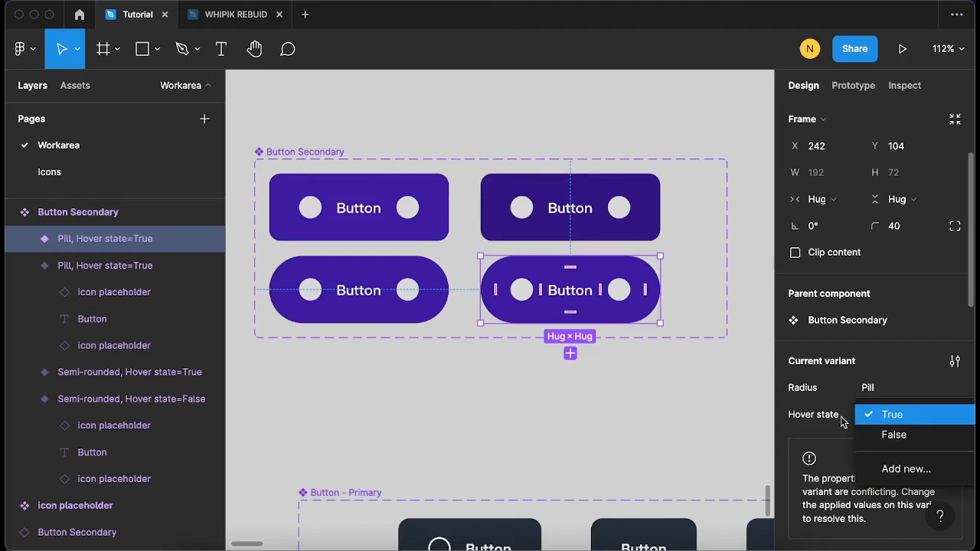
{"action": "left_click", "coordinate": [892, 418]}
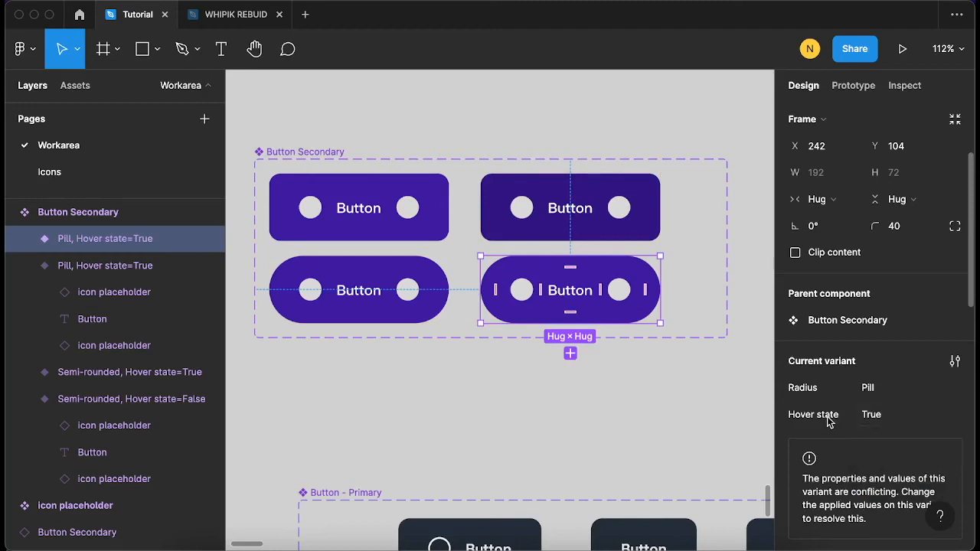
Set the Hover state of the original Pill variant in the first column to False
{"action": "left_click", "coordinate": [410, 306]}
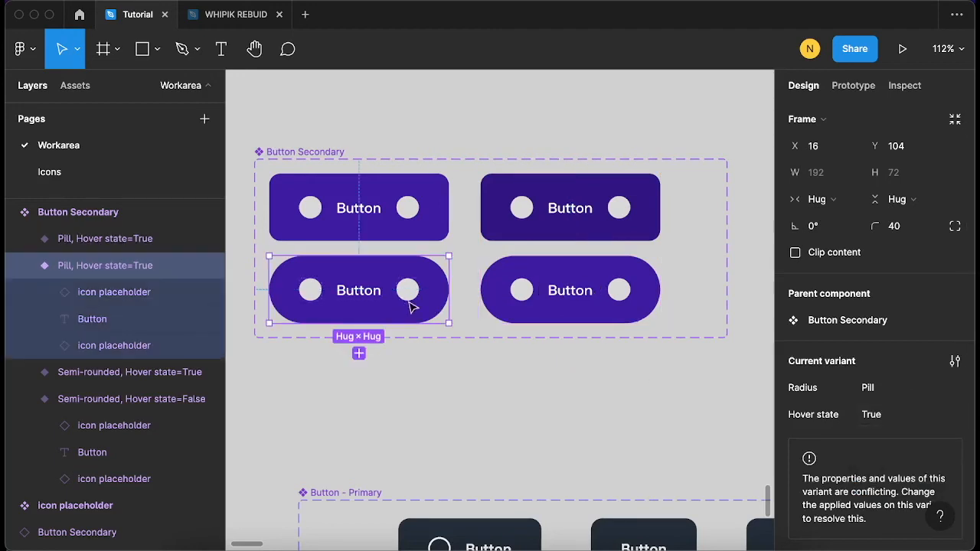
{"action": "left_click", "coordinate": [950, 418]}
{"action": "left_click", "coordinate": [918, 436]}
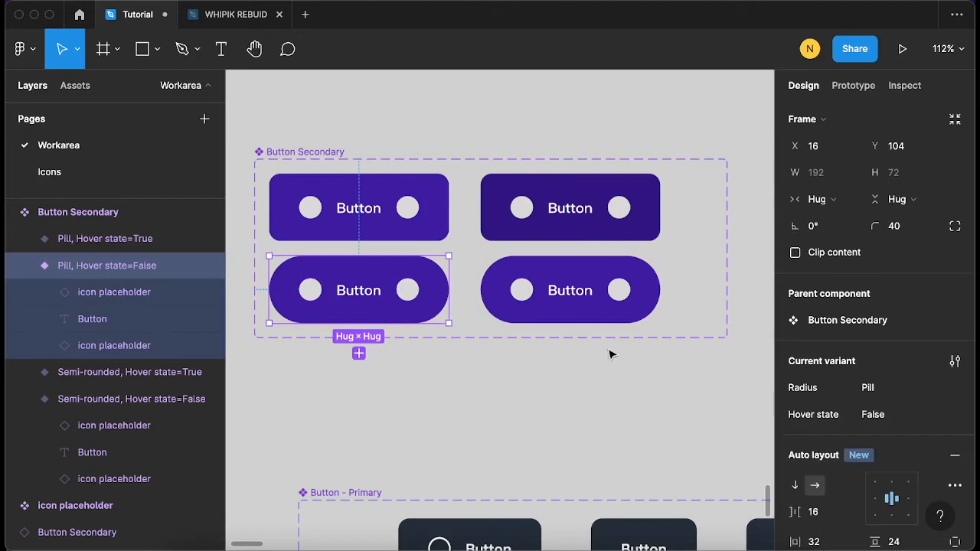
Set the Radius of the Create account button instance to Pill
{"action": "scroll", "coordinate": [467, 345], "scroll_direction": "down", "scroll_amount": 5}
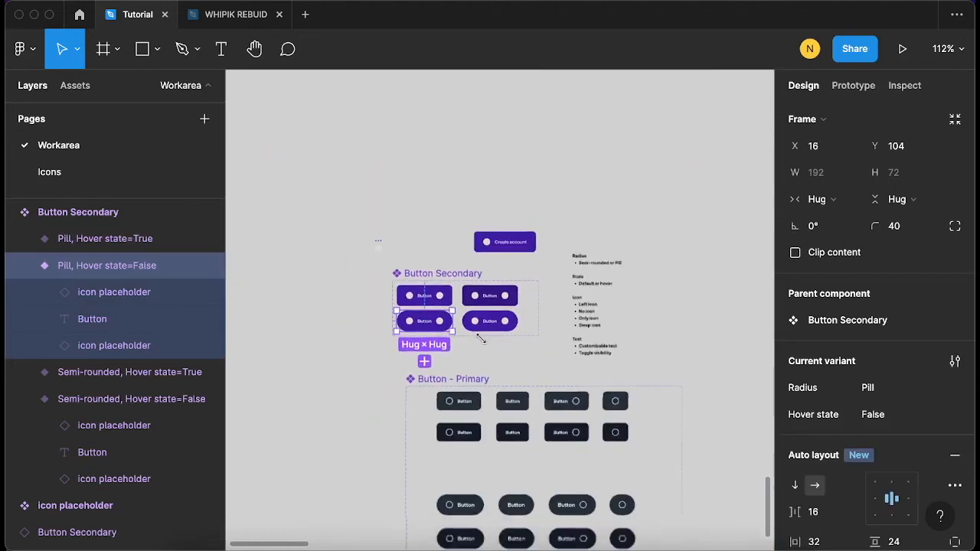
{"action": "scroll", "coordinate": [484, 344], "scroll_direction": "up", "scroll_amount": 4}
{"action": "scroll", "coordinate": [486, 278], "scroll_direction": "down", "scroll_amount": 3}
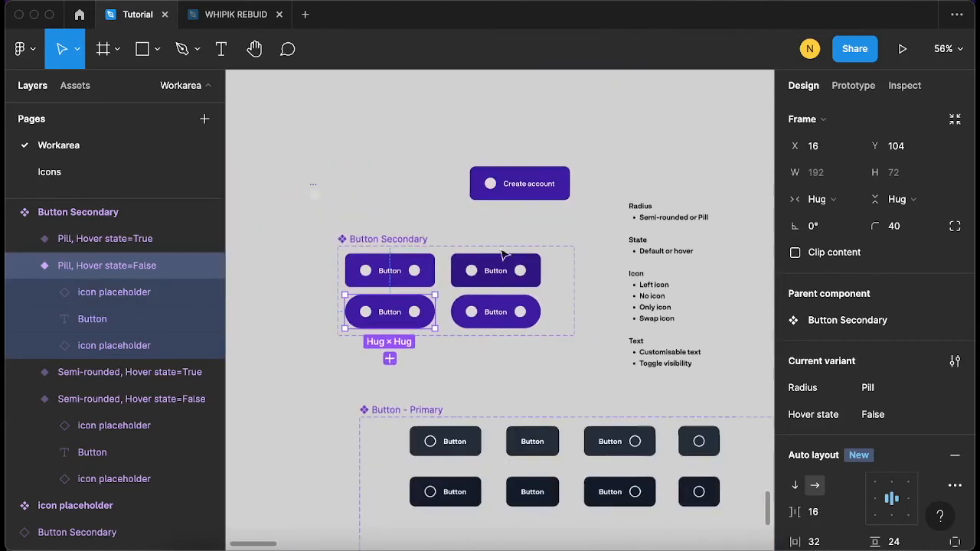
{"action": "left_click", "coordinate": [536, 221]}
{"action": "scroll", "coordinate": [537, 221], "scroll_direction": "up", "scroll_amount": 4}
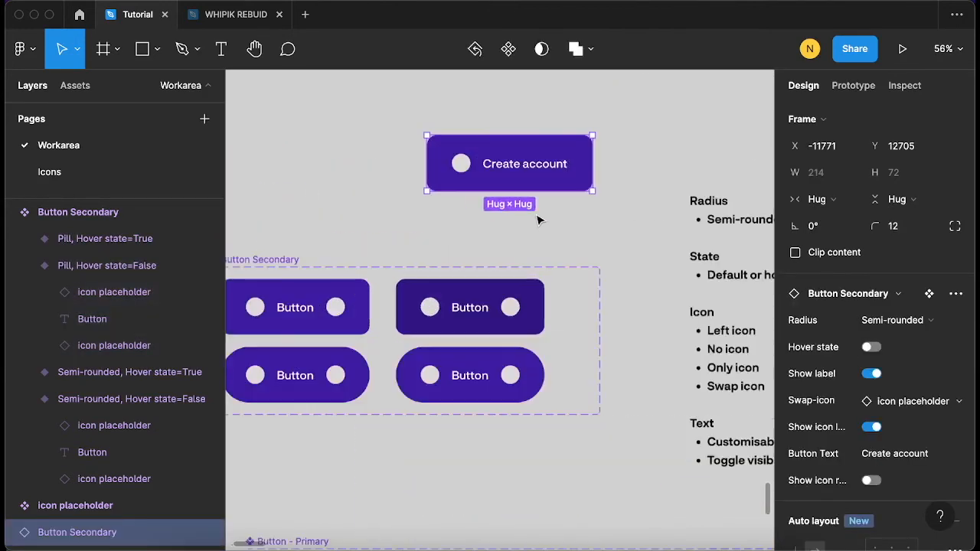
{"action": "scroll", "coordinate": [540, 221], "scroll_direction": "up", "scroll_amount": 2}
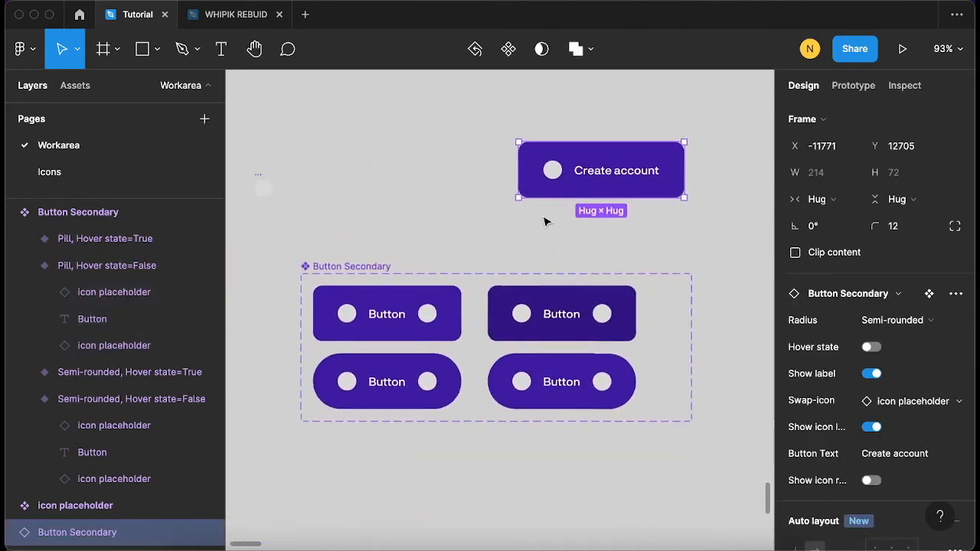
{"action": "left_click", "coordinate": [950, 324]}
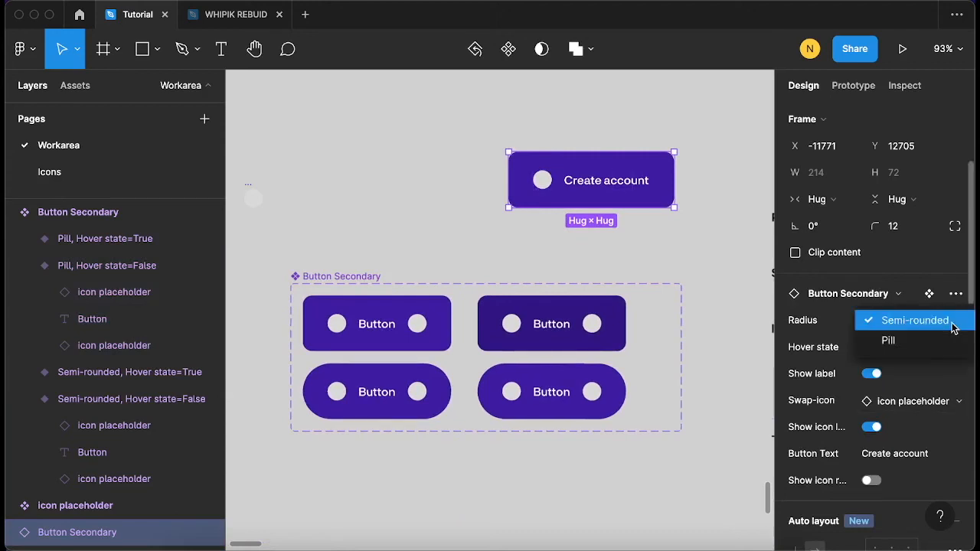
{"action": "left_click", "coordinate": [890, 342]}
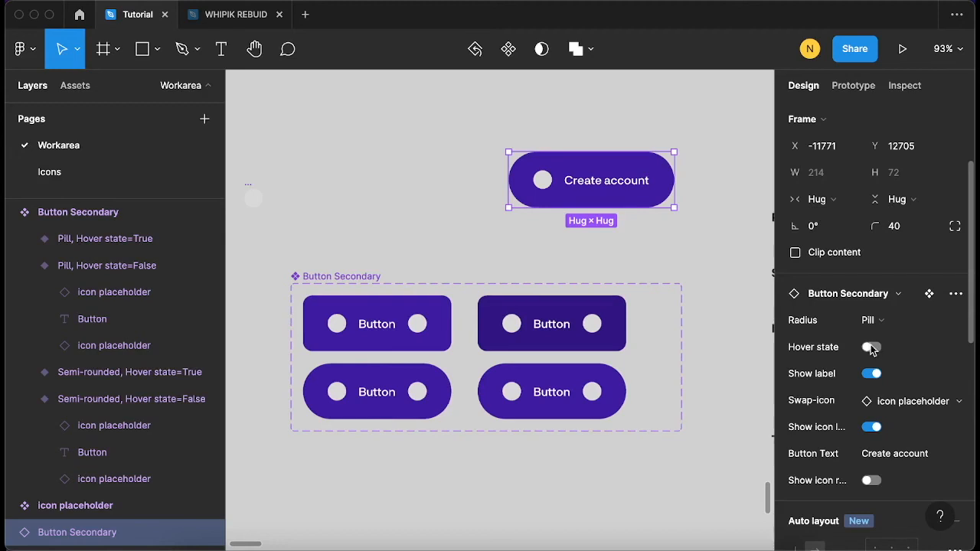
Toggle the Hover state of the Create account button instance on and back off to check the Pill hover variant
{"action": "left_click", "coordinate": [875, 350]}
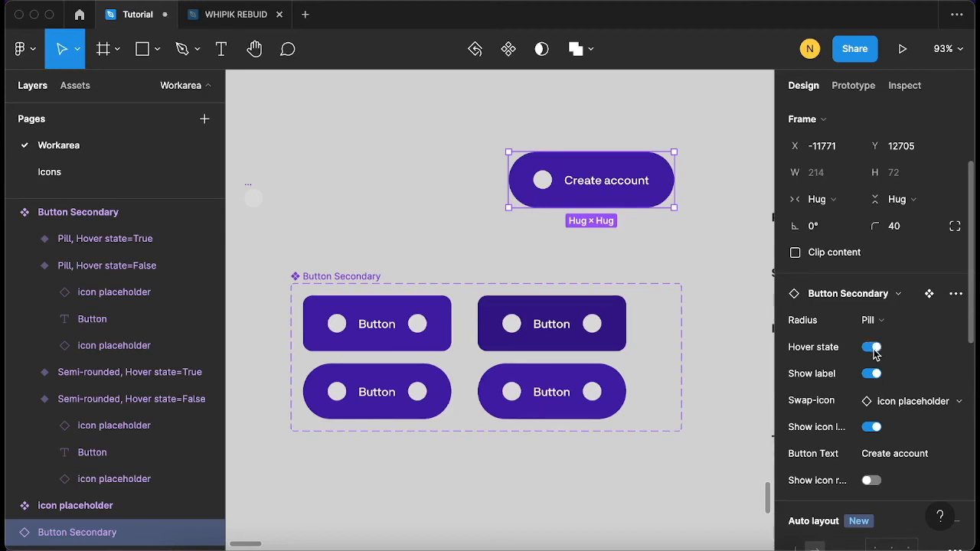
{"action": "left_click", "coordinate": [875, 350]}
Set the fill of the Pill, Hover state=True variant to 320B83, sampled from the Semi-rounded hover variant
{"action": "scroll", "coordinate": [561, 439], "scroll_direction": "up", "scroll_amount": 3}
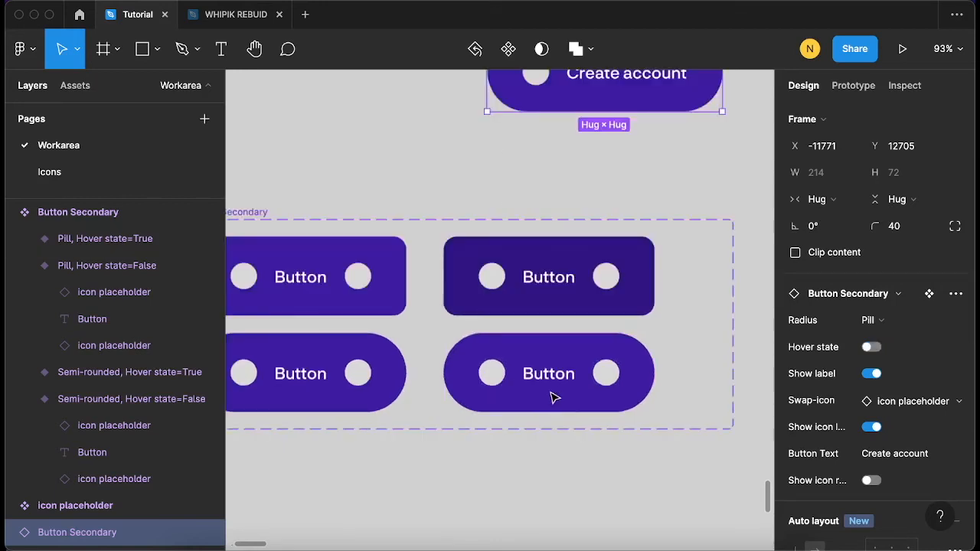
{"action": "left_click", "coordinate": [521, 364]}
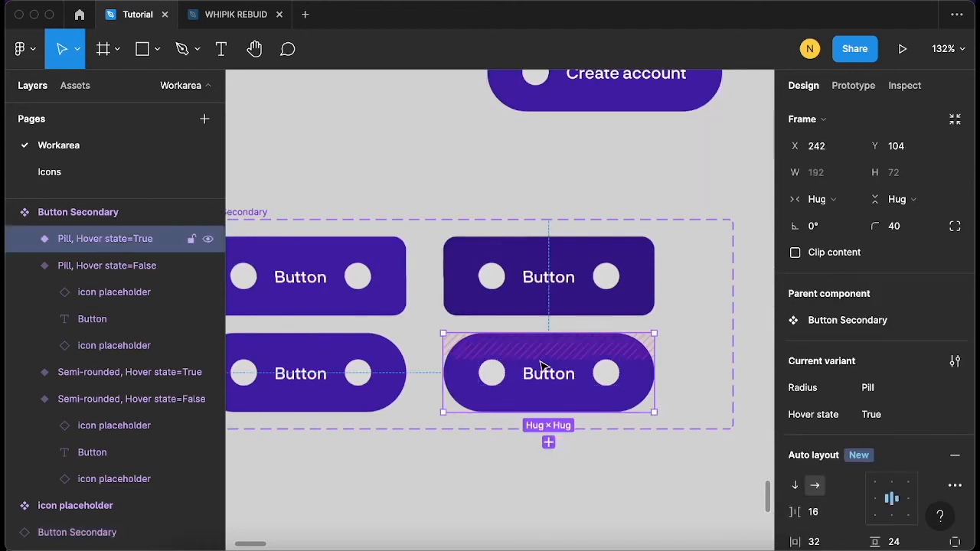
{"action": "scroll", "coordinate": [919, 477], "scroll_direction": "down", "scroll_amount": 3}
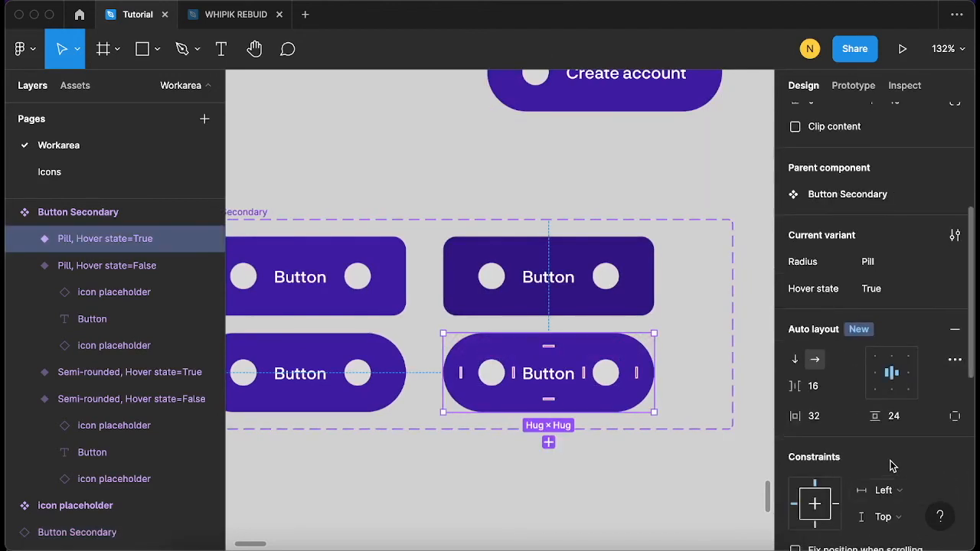
{"action": "scroll", "coordinate": [893, 465], "scroll_direction": "down", "scroll_amount": 2}
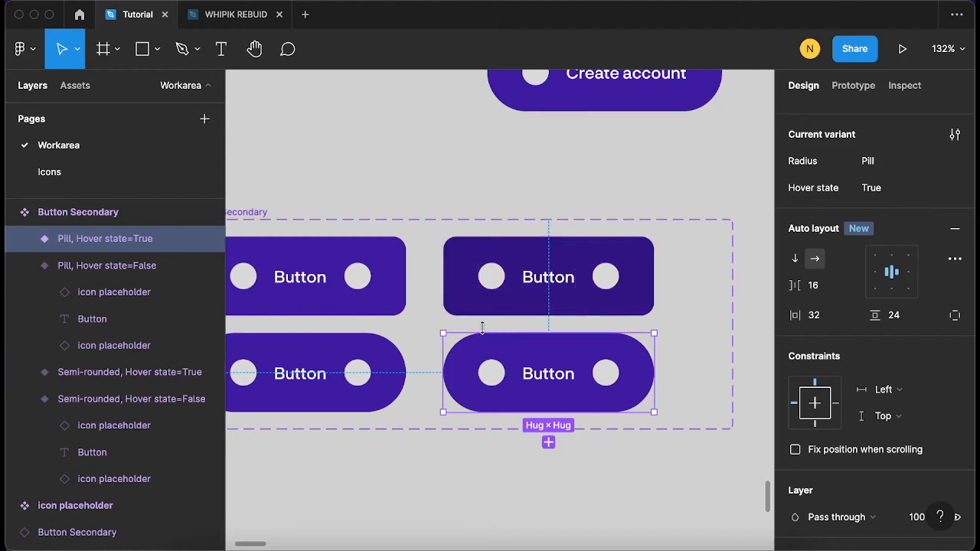
{"action": "scroll", "coordinate": [835, 488], "scroll_direction": "down", "scroll_amount": 3}
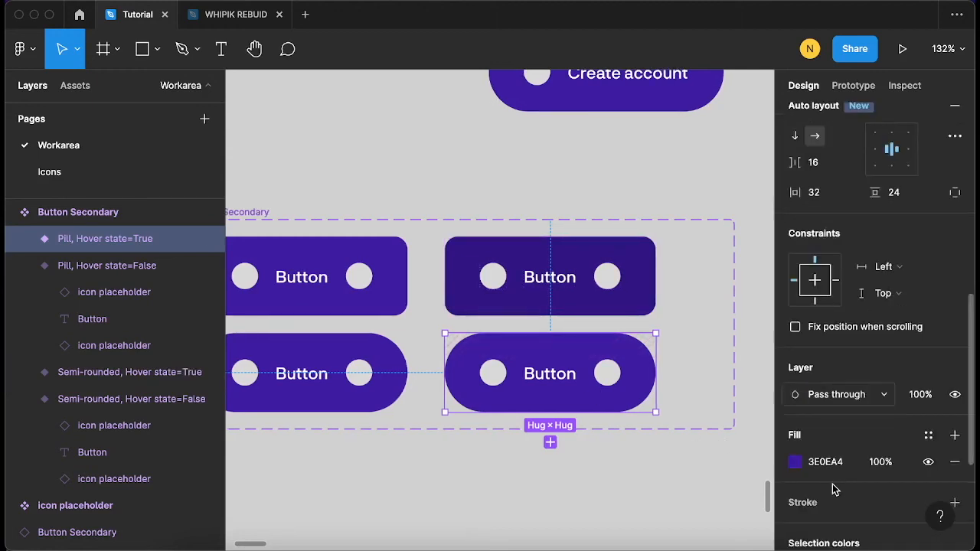
{"action": "scroll", "coordinate": [832, 484], "scroll_direction": "down", "scroll_amount": 5}
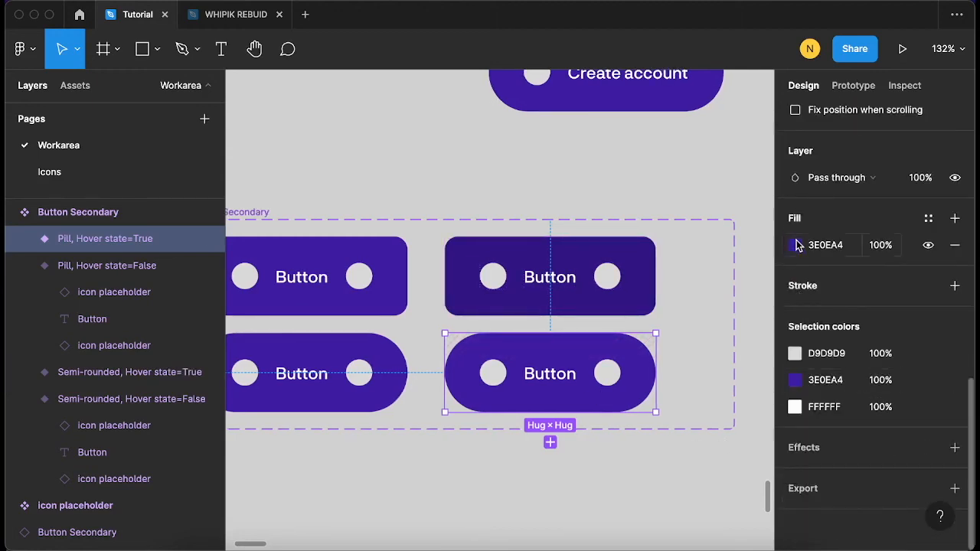
{"action": "left_click", "coordinate": [796, 245]}
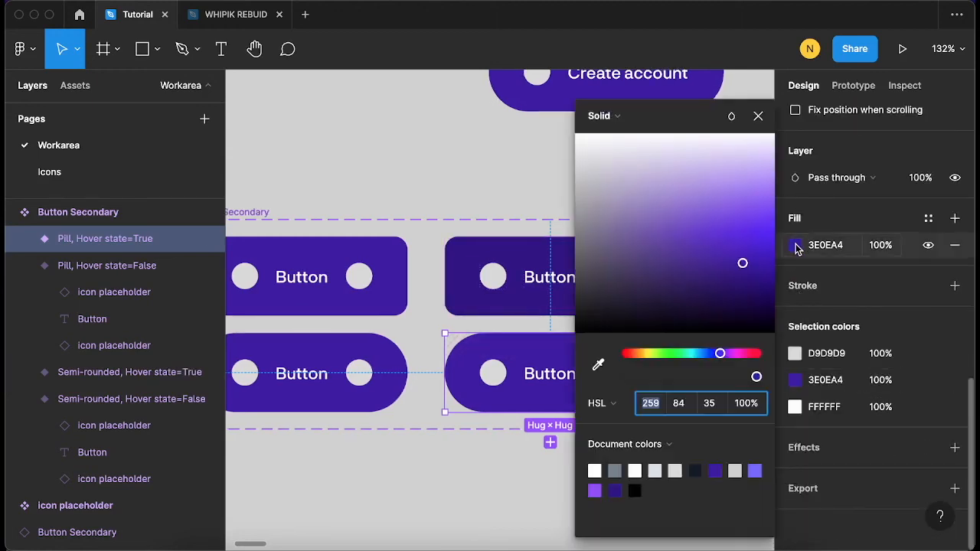
{"action": "left_click", "coordinate": [599, 366]}
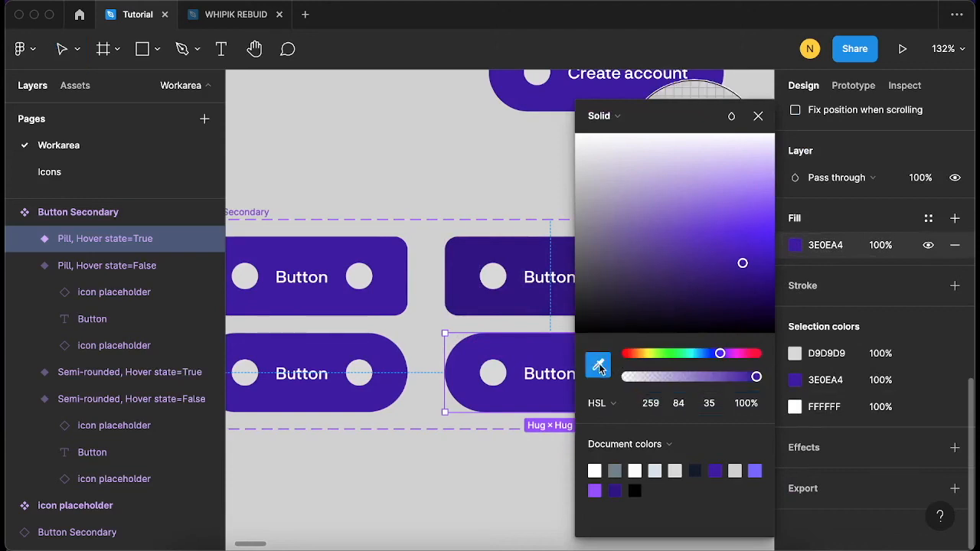
{"action": "left_click", "coordinate": [530, 257]}
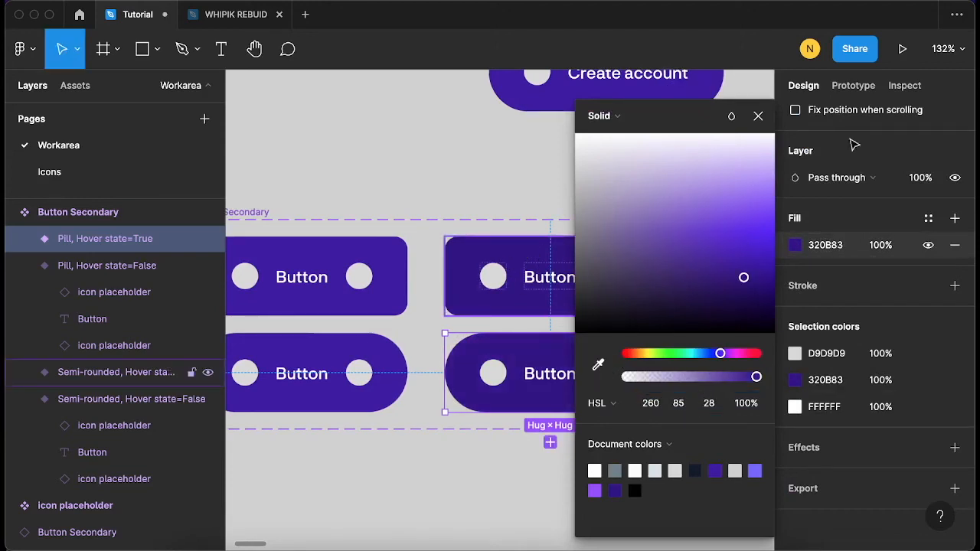
{"action": "left_click", "coordinate": [755, 121]}
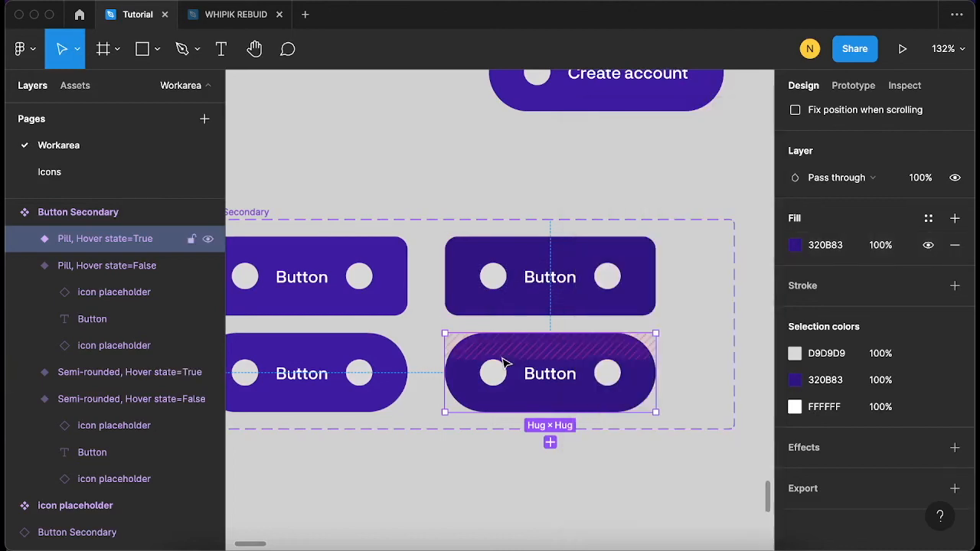
Test the recoloured Pill hover on the Create account instance by switching its Hover state repeatedly, leaving it off
{"action": "scroll", "coordinate": [506, 360], "scroll_direction": "down", "scroll_amount": 5}
{"action": "scroll", "coordinate": [487, 325], "scroll_direction": "up", "scroll_amount": 5}
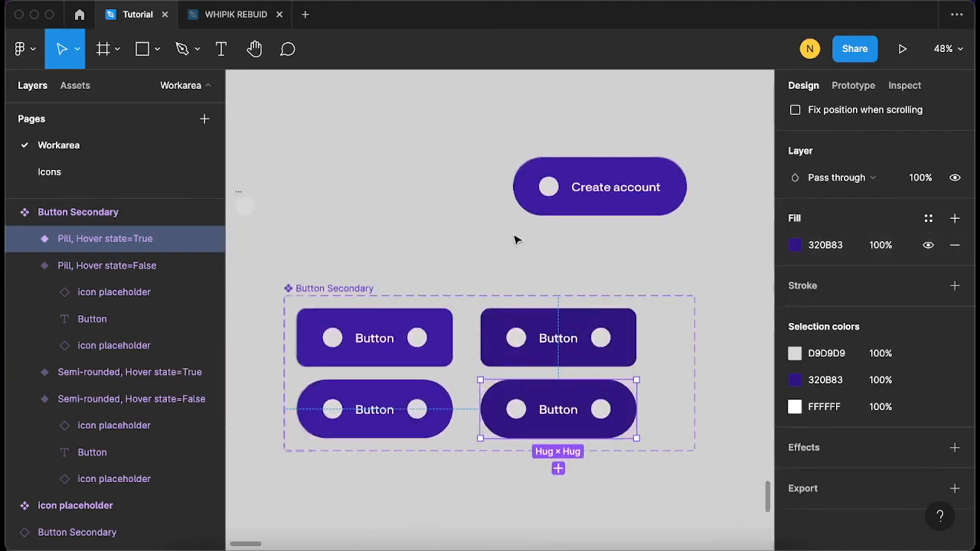
{"action": "left_click", "coordinate": [582, 193]}
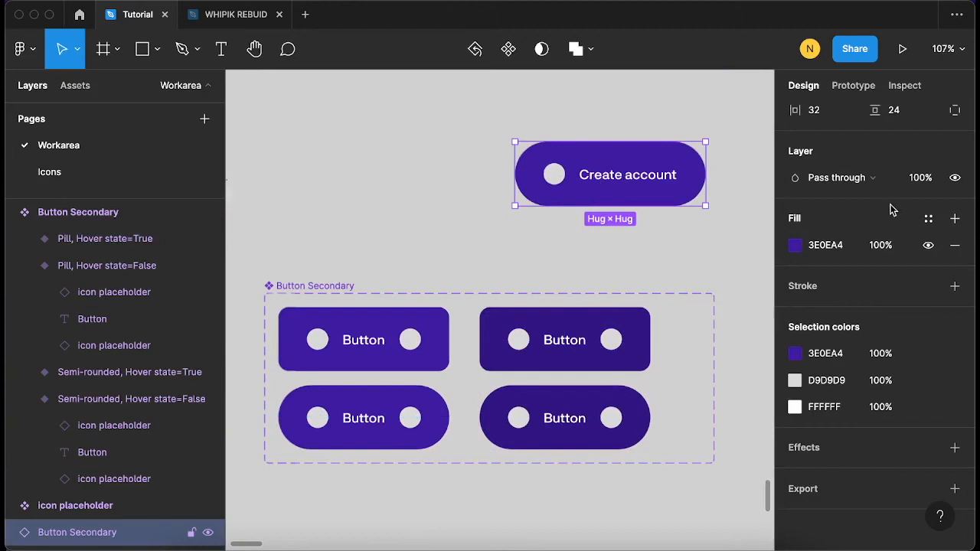
{"action": "scroll", "coordinate": [891, 208], "scroll_direction": "up", "scroll_amount": 4}
{"action": "scroll", "coordinate": [891, 208], "scroll_direction": "up", "scroll_amount": 4}
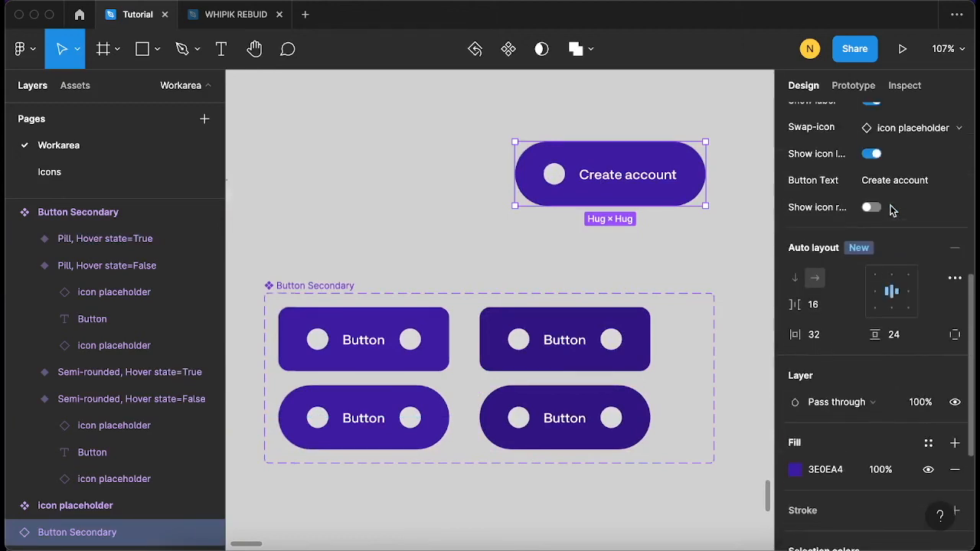
{"action": "scroll", "coordinate": [891, 208], "scroll_direction": "up", "scroll_amount": 2}
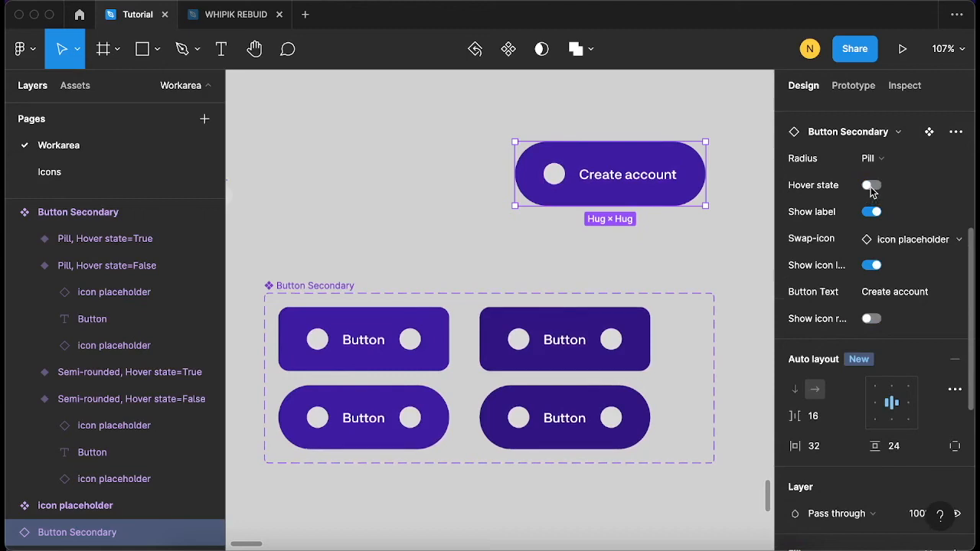
{"action": "left_click", "coordinate": [873, 189]}
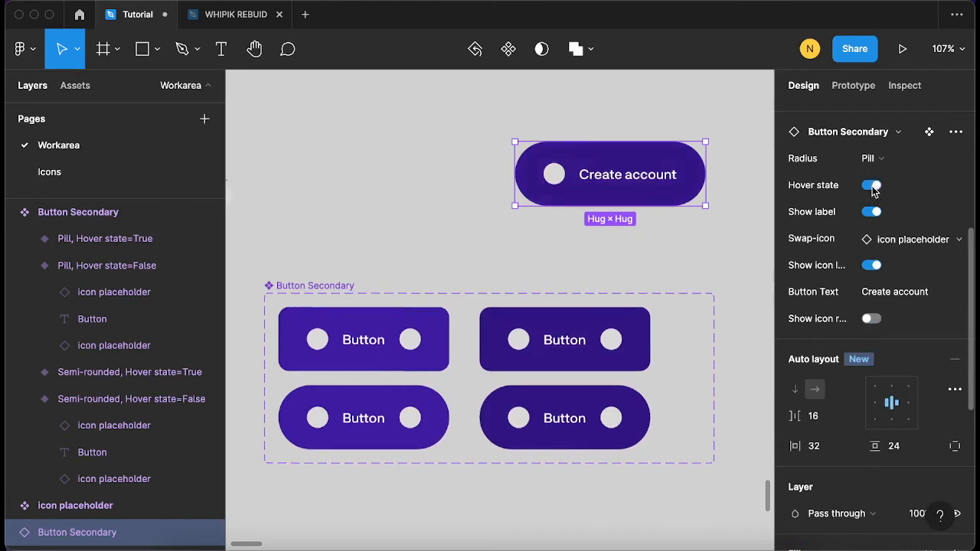
{"action": "left_click", "coordinate": [873, 189]}
{"action": "left_click", "coordinate": [874, 192]}
{"action": "left_click", "coordinate": [874, 191]}
{"action": "left_click", "coordinate": [874, 191]}
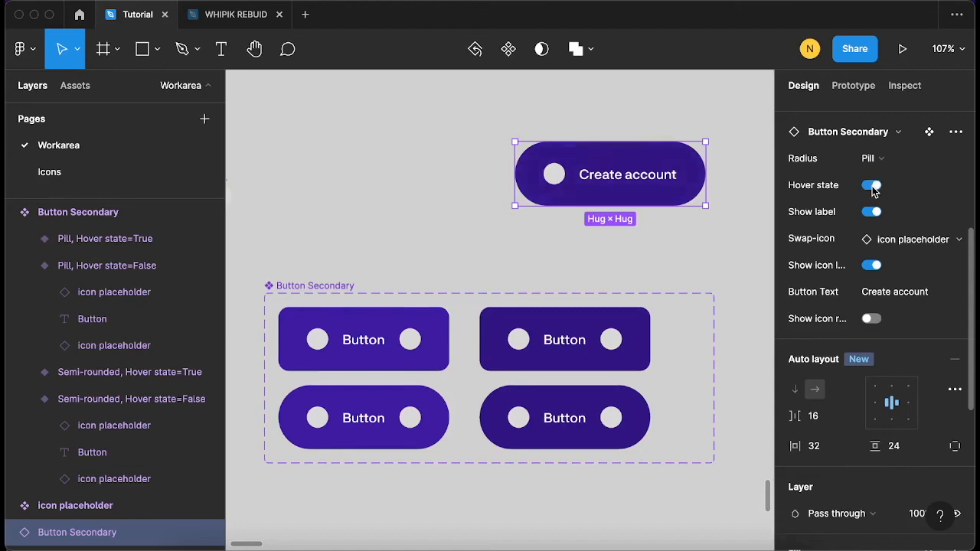
{"action": "left_click", "coordinate": [874, 191]}
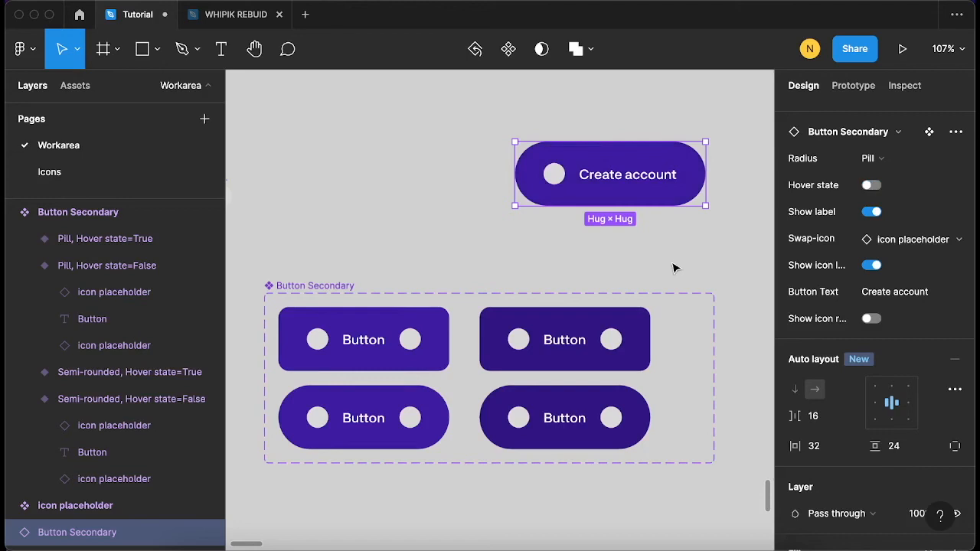
{"action": "left_click", "coordinate": [626, 290]}
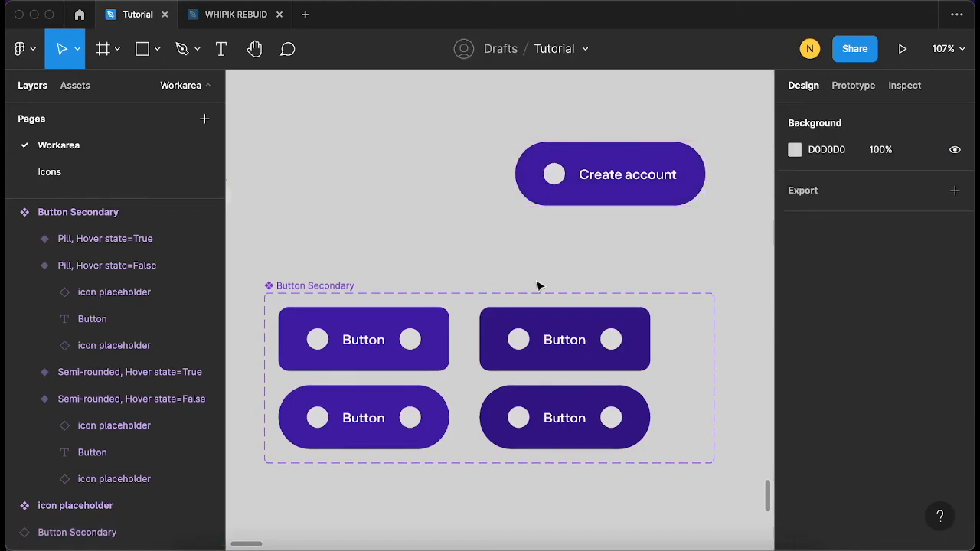
Move the Create account button instance up and left to about X -11844, Y 12656
{"action": "scroll", "coordinate": [538, 287], "scroll_direction": "right", "scroll_amount": 2}
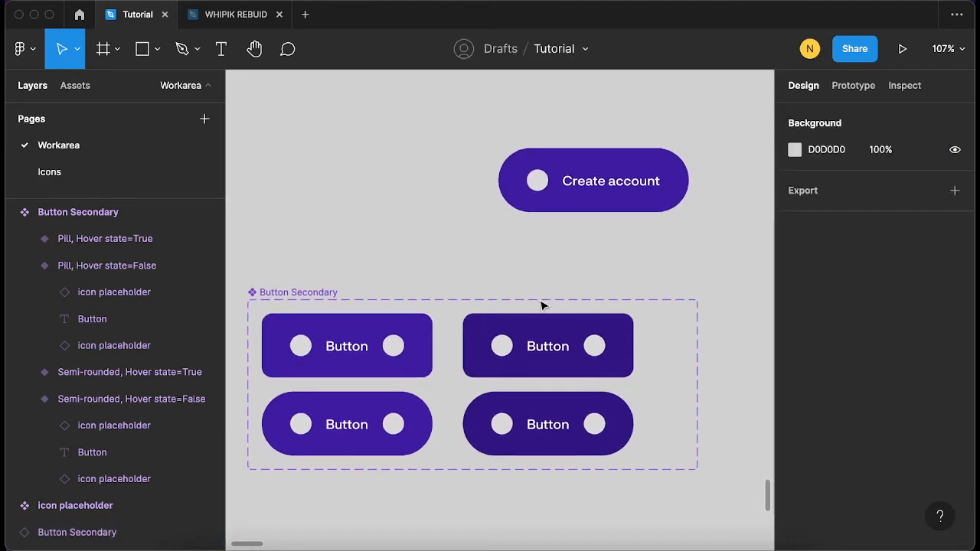
{"action": "left_click", "coordinate": [543, 182]}
{"action": "scroll", "coordinate": [550, 208], "scroll_direction": "up", "scroll_amount": 3}
{"action": "scroll", "coordinate": [550, 208], "scroll_direction": "right", "scroll_amount": 2}
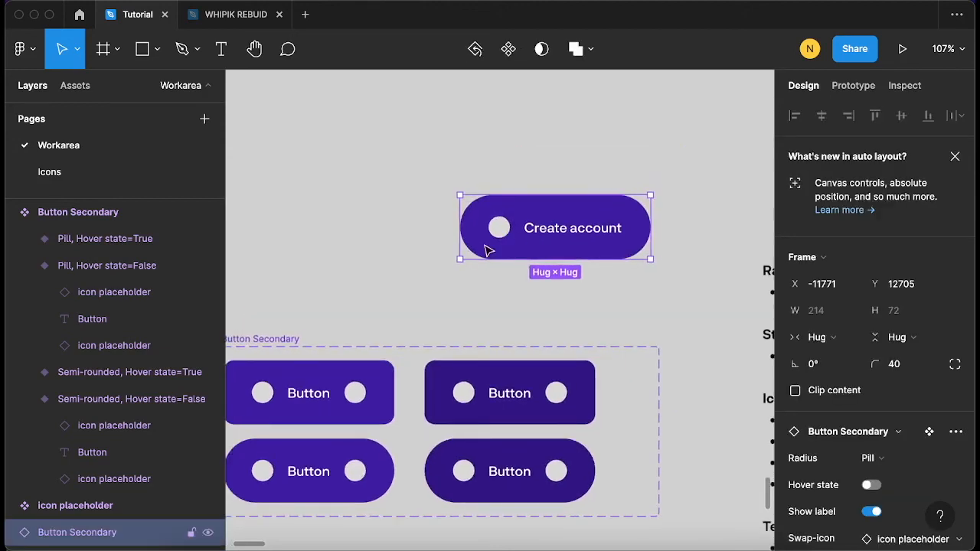
{"action": "scroll", "coordinate": [488, 250], "scroll_direction": "down", "scroll_amount": 4}
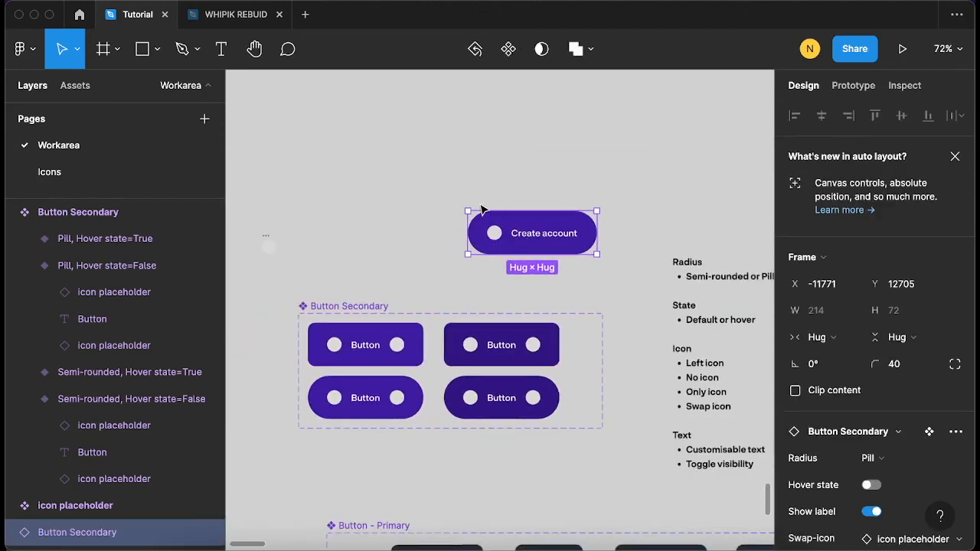
{"action": "left_click_drag", "start_coordinate": [516, 237], "coordinate": [471, 208]}
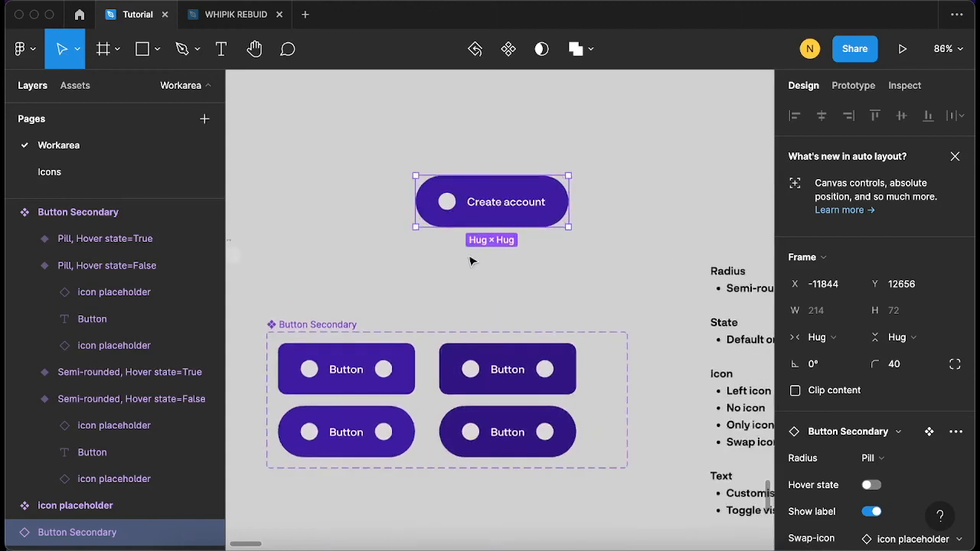
Swap the Create account instance's icon to supervised_user_circle_24px, searching all libraries for "user"
{"action": "scroll", "coordinate": [470, 260], "scroll_direction": "up", "scroll_amount": 3}
{"action": "scroll", "coordinate": [468, 258], "scroll_direction": "up", "scroll_amount": 1}
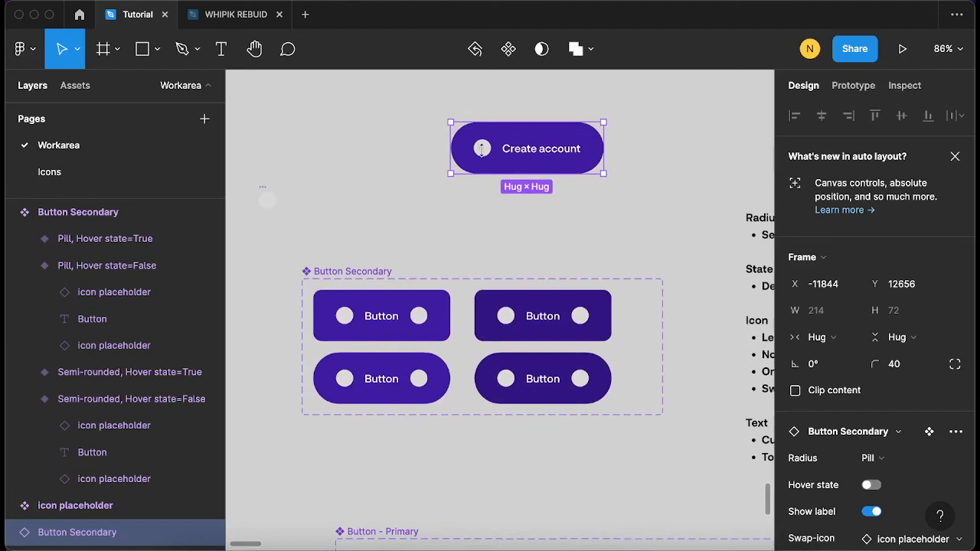
{"action": "scroll", "coordinate": [482, 148], "scroll_direction": "down", "scroll_amount": 1}
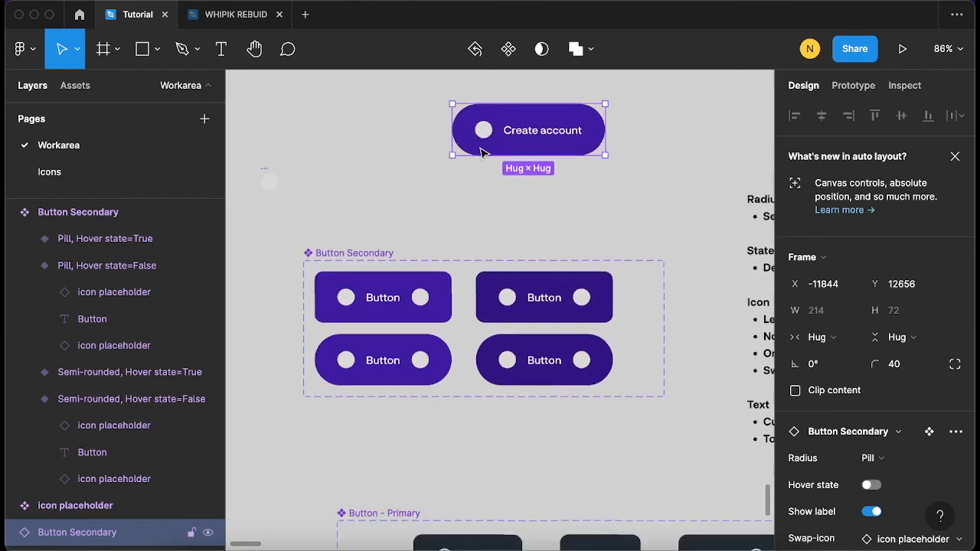
{"action": "scroll", "coordinate": [845, 390], "scroll_direction": "down", "scroll_amount": 2}
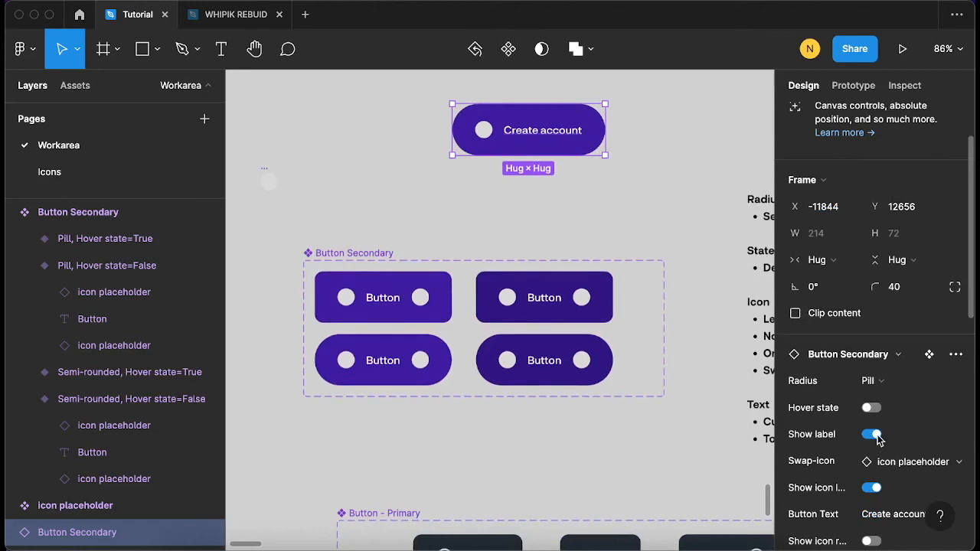
{"action": "scroll", "coordinate": [879, 438], "scroll_direction": "down", "scroll_amount": 1}
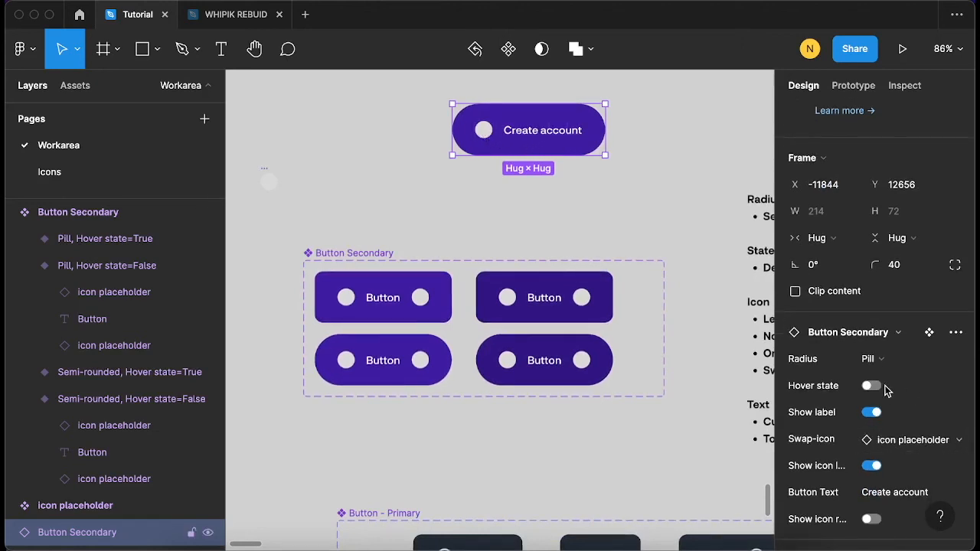
{"action": "scroll", "coordinate": [868, 354], "scroll_direction": "down", "scroll_amount": 5}
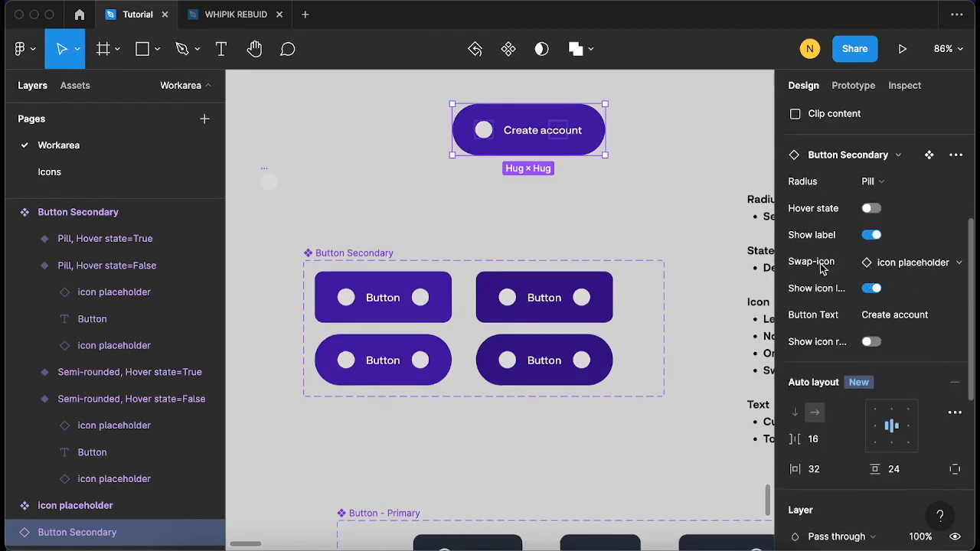
{"action": "left_click", "coordinate": [960, 264]}
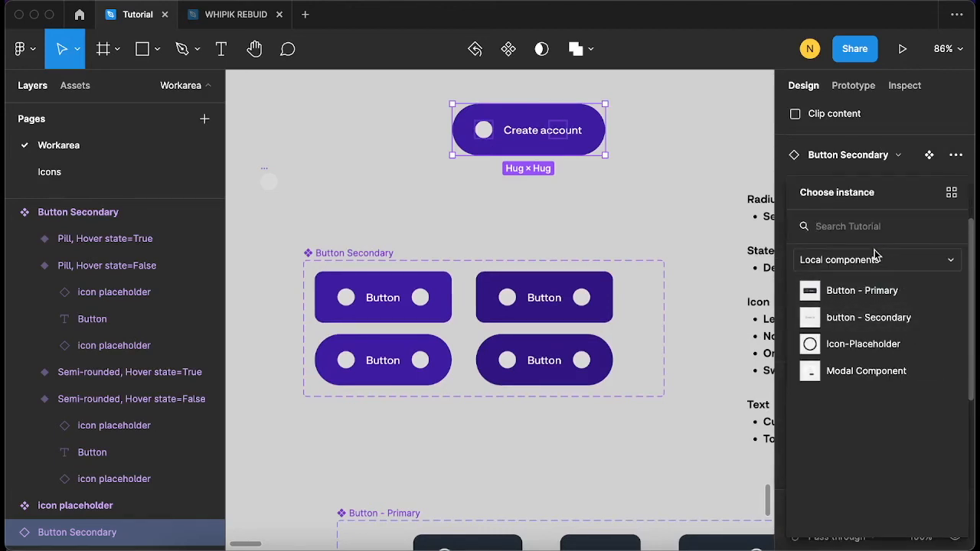
{"action": "type", "text": "use"}
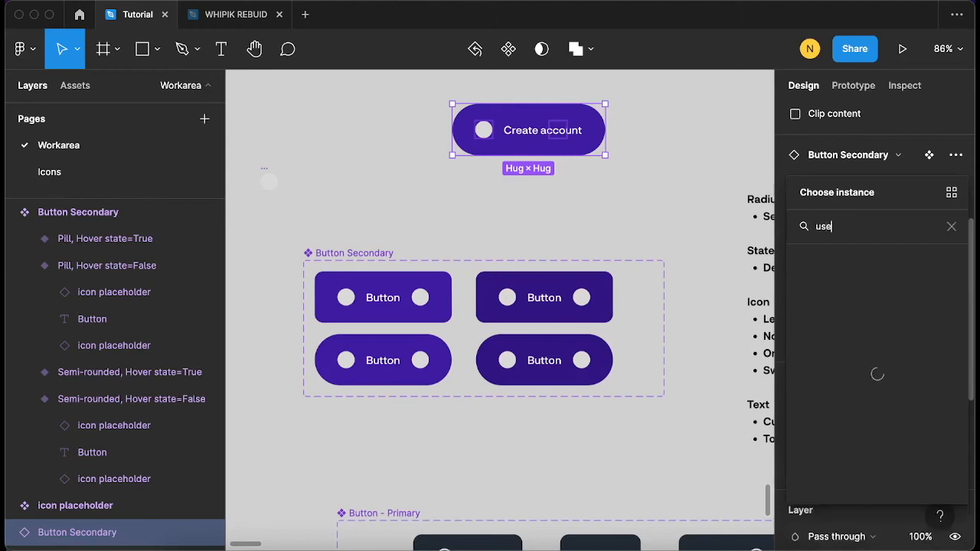
{"action": "type", "text": "r"}
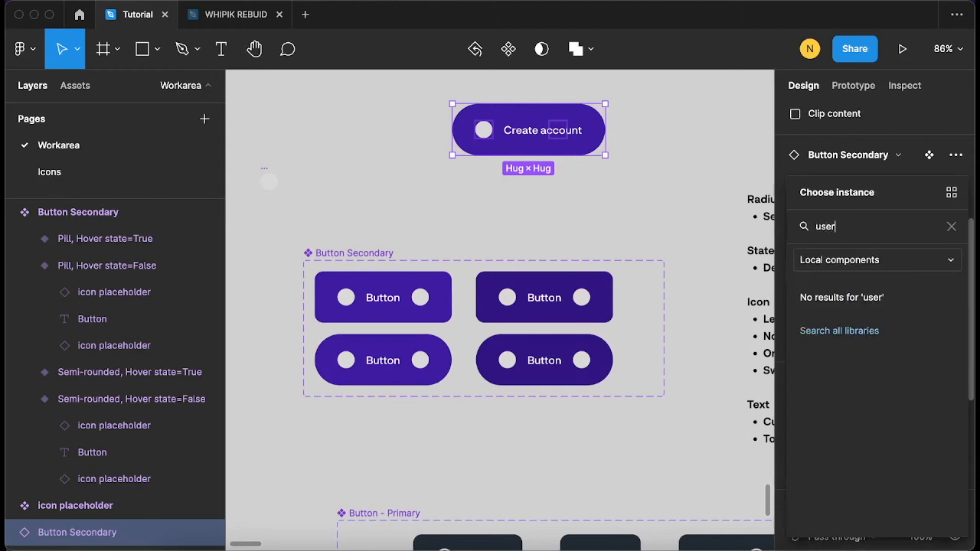
{"action": "left_click", "coordinate": [852, 334]}
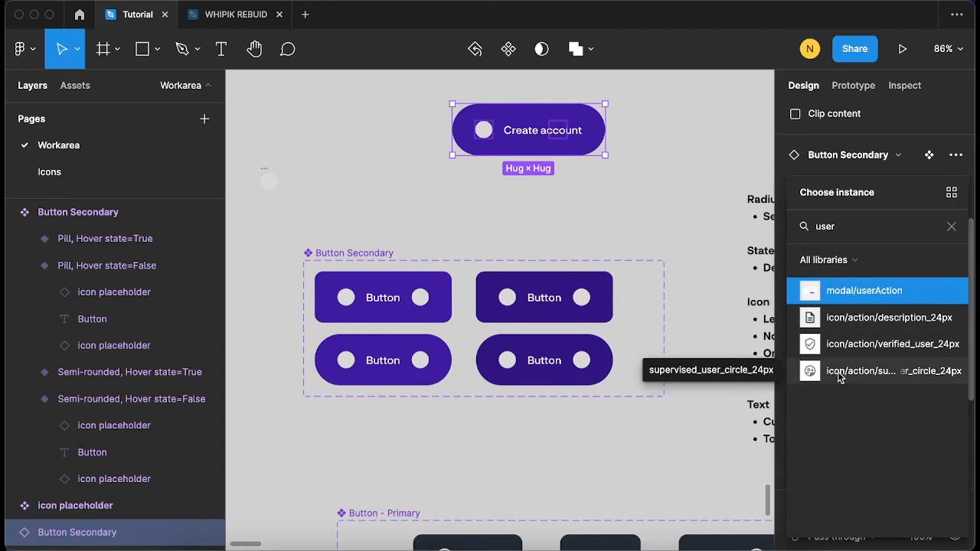
{"action": "key", "text": "Escape"}
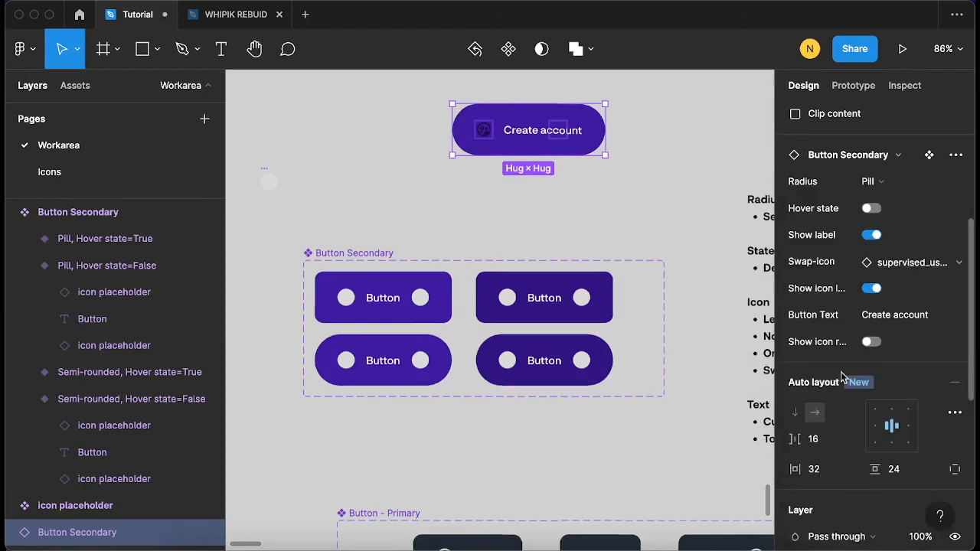
{"action": "scroll", "coordinate": [494, 87], "scroll_direction": "up", "scroll_amount": 2}
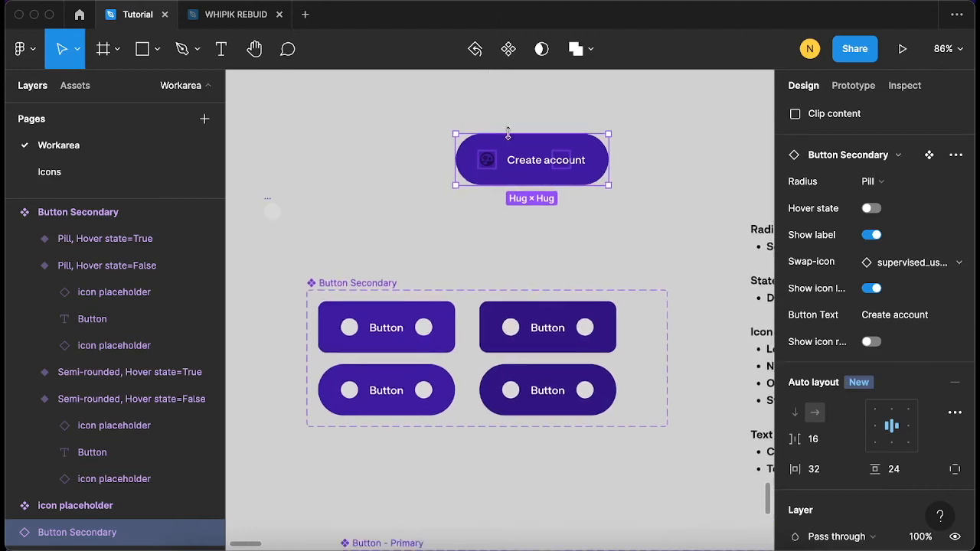
{"action": "scroll", "coordinate": [512, 131], "scroll_direction": "up", "scroll_amount": 3}
{"action": "scroll", "coordinate": [514, 134], "scroll_direction": "up", "scroll_amount": 5}
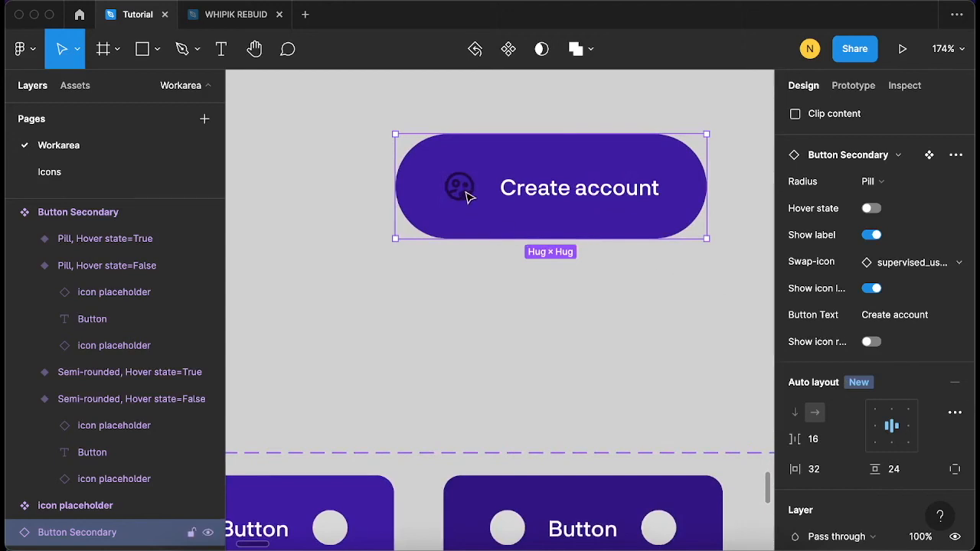
Detach the Black — Inactive colour style from the Create account instance's icon and recolour it with document colour FCFCFC at 100%
{"action": "scroll", "coordinate": [850, 351], "scroll_direction": "down", "scroll_amount": 5}
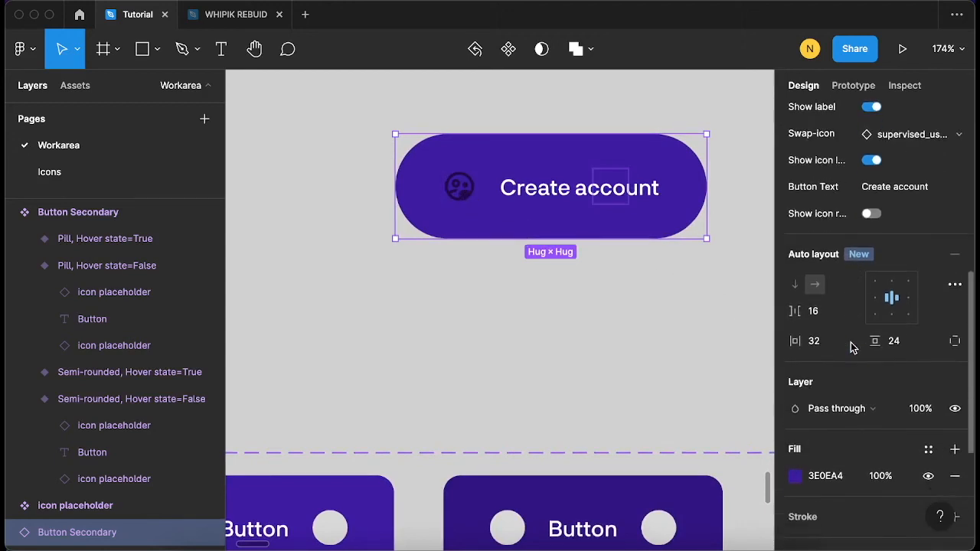
{"action": "scroll", "coordinate": [848, 403], "scroll_direction": "down", "scroll_amount": 3}
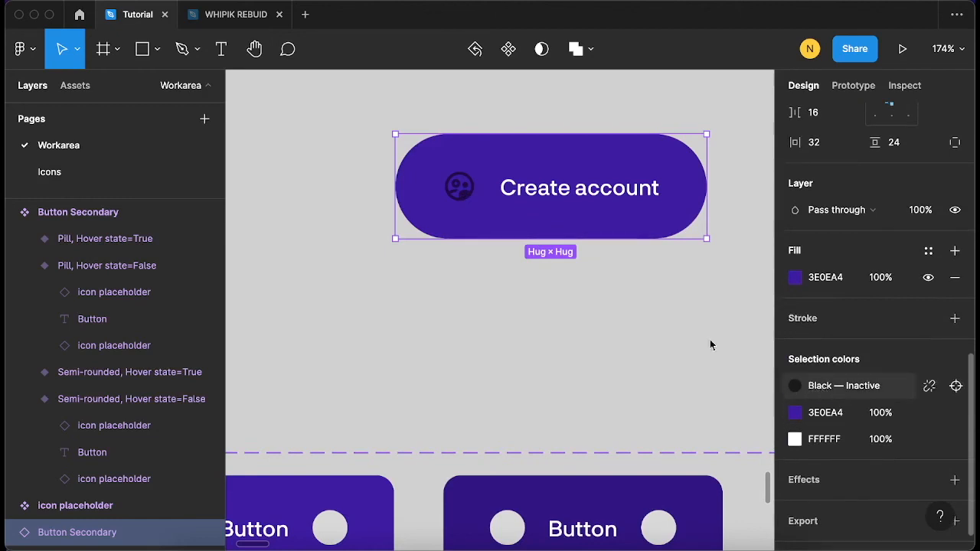
{"action": "left_click", "coordinate": [826, 395]}
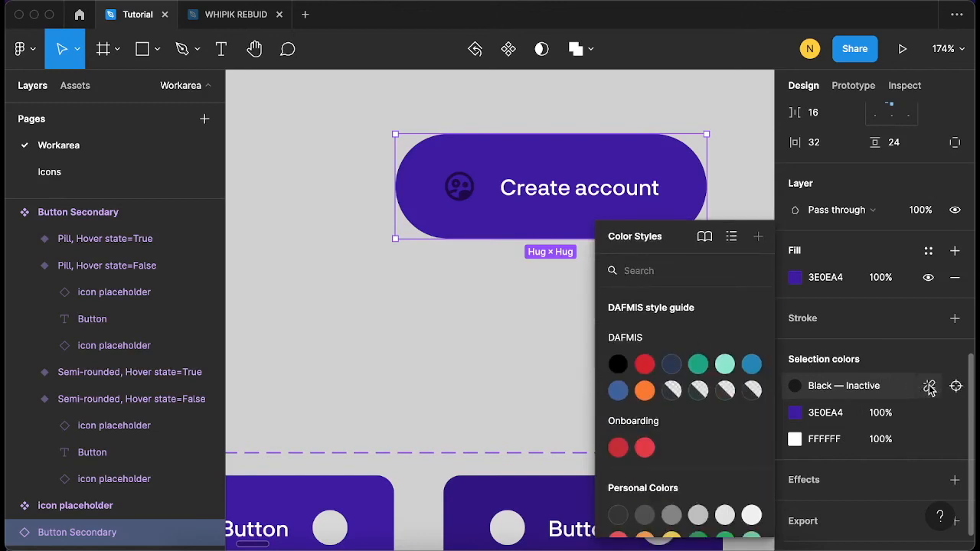
{"action": "left_click", "coordinate": [930, 387]}
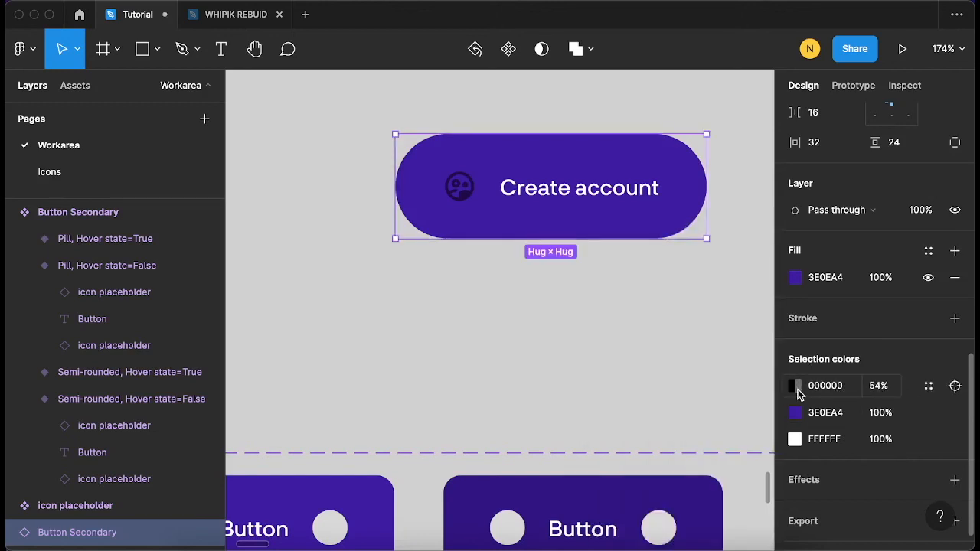
{"action": "left_click", "coordinate": [795, 387]}
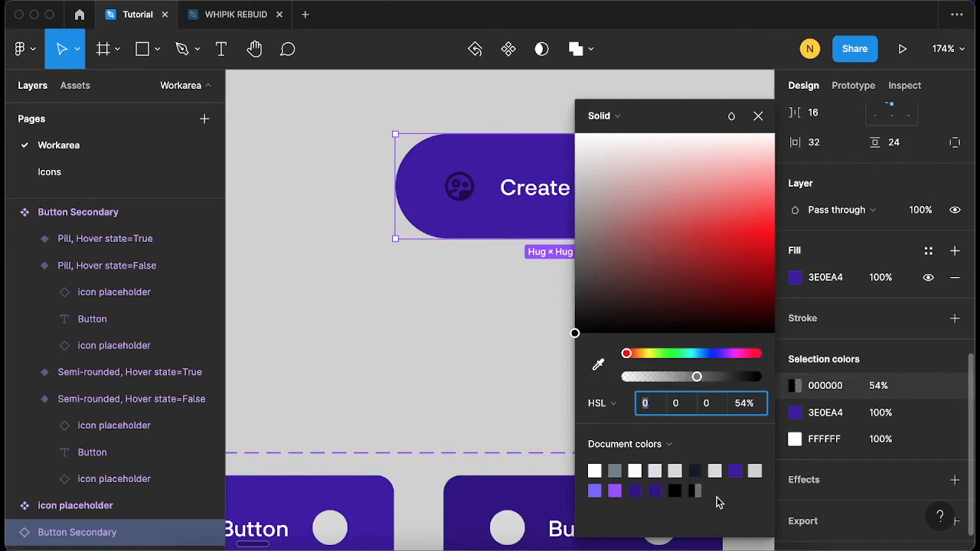
{"action": "left_click", "coordinate": [635, 470]}
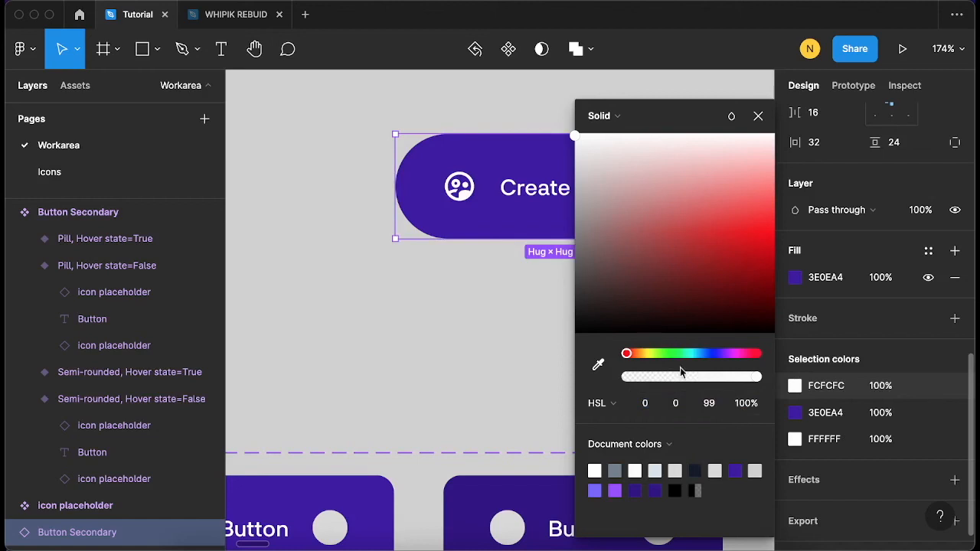
Try a greyer icon colour by lowering its HSL lightness to 87
{"action": "left_click", "coordinate": [714, 406]}
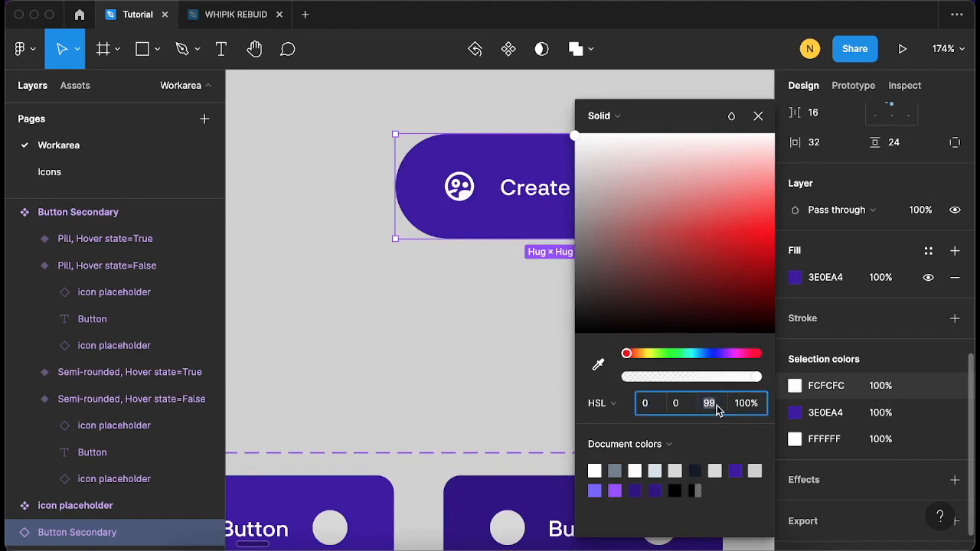
{"action": "key", "text": "Down"}
{"action": "key", "text": "Down"}
{"action": "key", "text": "Down"}
{"action": "key", "text": "Down"}
{"action": "key", "text": "Down"}
{"action": "key", "text": "Down"}
{"action": "key", "text": "Down"}
{"action": "key", "text": "Down"}
{"action": "key", "text": "Down"}
{"action": "key", "text": "Down"}
{"action": "key", "text": "Down"}
{"action": "key", "text": "Down"}
{"action": "key", "text": "Down"}
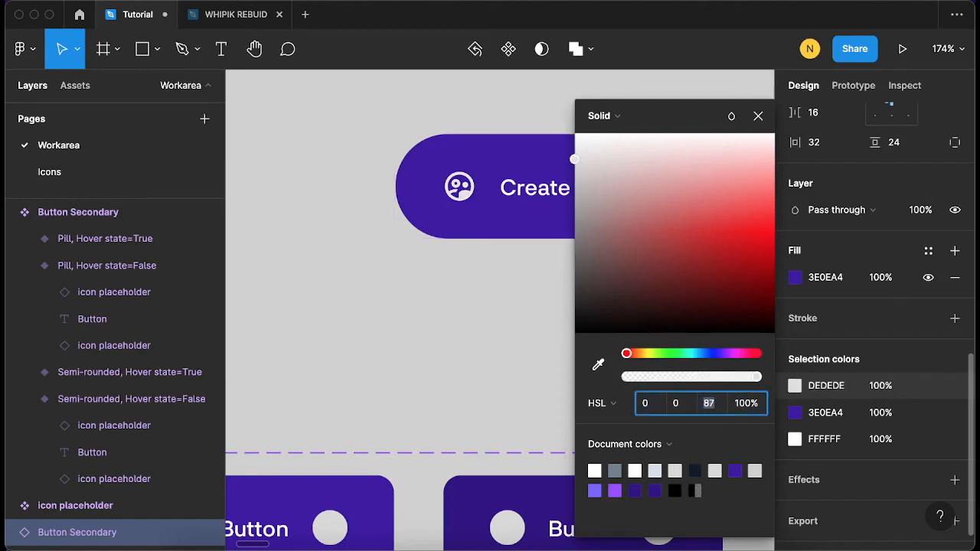
Set the Create account icon's colour to pure white FFFFFF at 50% opacity and deselect the instance
{"action": "left_click_drag", "start_coordinate": [575, 164], "coordinate": [567, 128]}
{"action": "left_click", "coordinate": [701, 410]}
{"action": "left_click", "coordinate": [748, 411]}
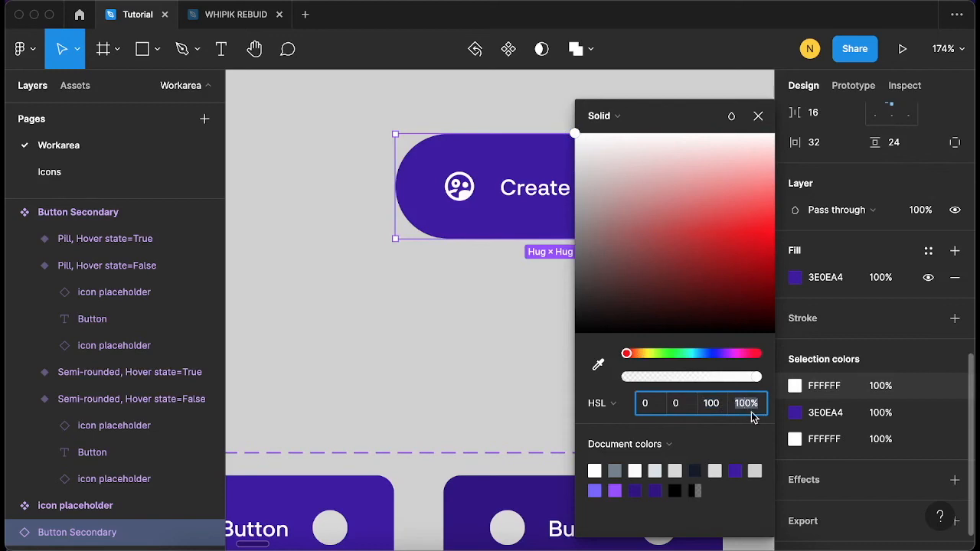
{"action": "type", "text": "50"}
{"action": "key", "text": "Return"}
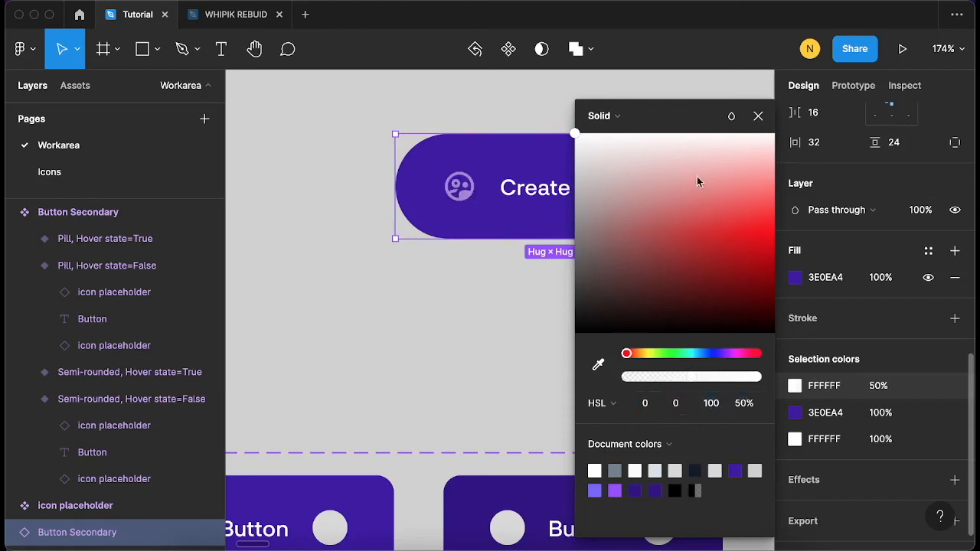
{"action": "key", "text": "Escape"}
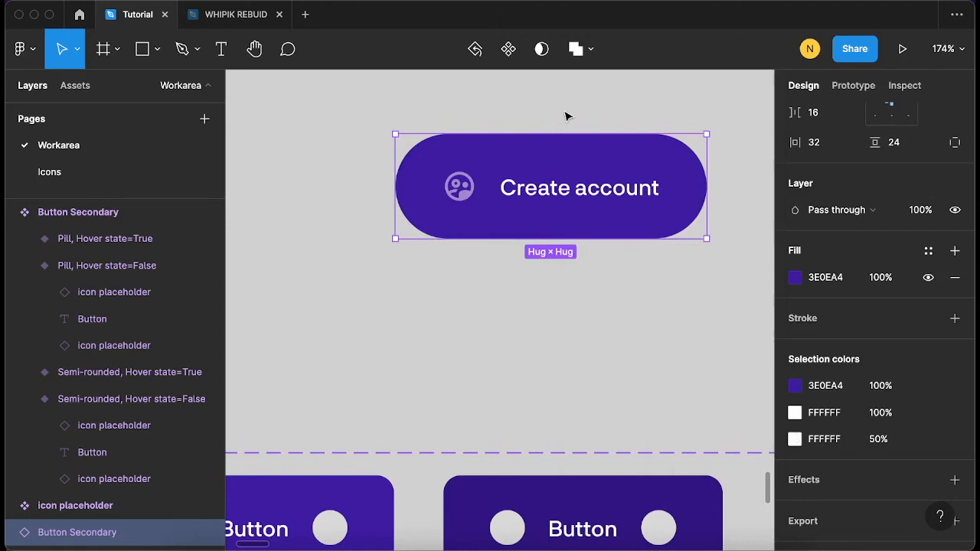
{"action": "left_click", "coordinate": [542, 305]}
Move the Button Secondary component set to the left of Button - Primary, at about X -12555, Y 13249
{"action": "scroll", "coordinate": [542, 305], "scroll_direction": "down", "scroll_amount": 5}
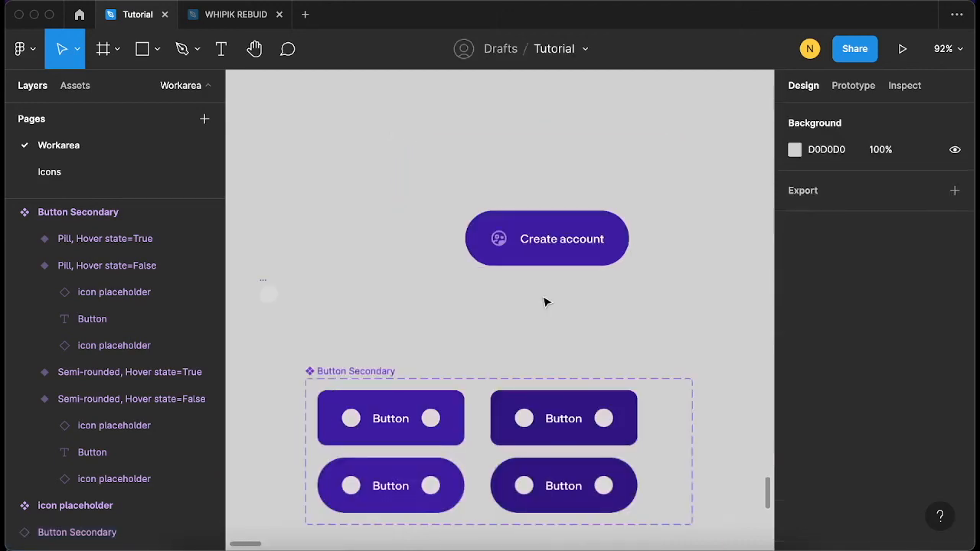
{"action": "scroll", "coordinate": [543, 302], "scroll_direction": "down", "scroll_amount": 2}
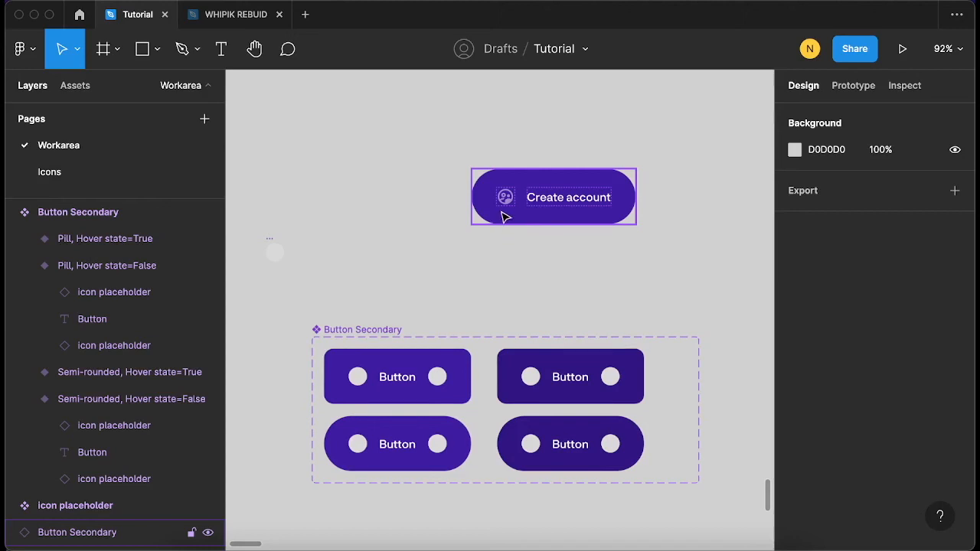
{"action": "scroll", "coordinate": [448, 346], "scroll_direction": "down", "scroll_amount": 2}
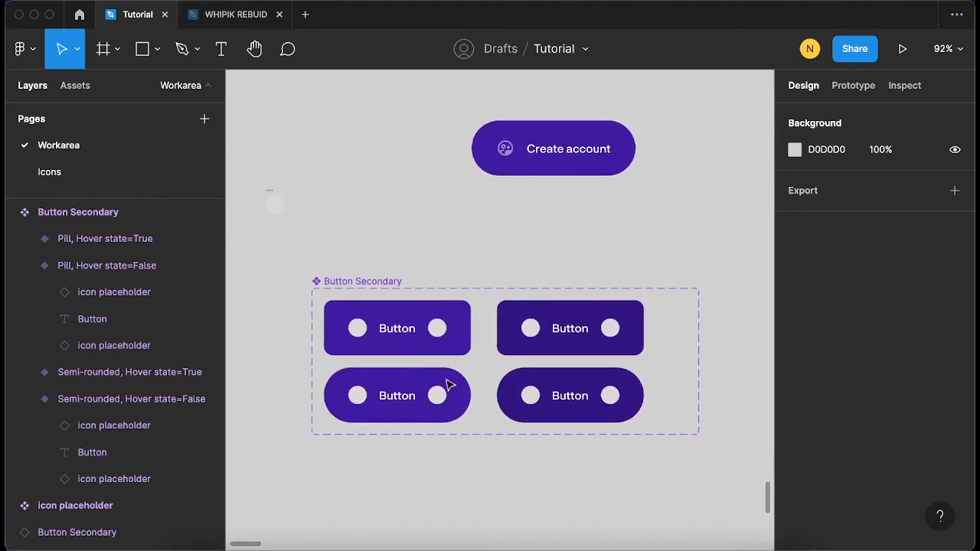
{"action": "scroll", "coordinate": [498, 464], "scroll_direction": "up", "scroll_amount": 2}
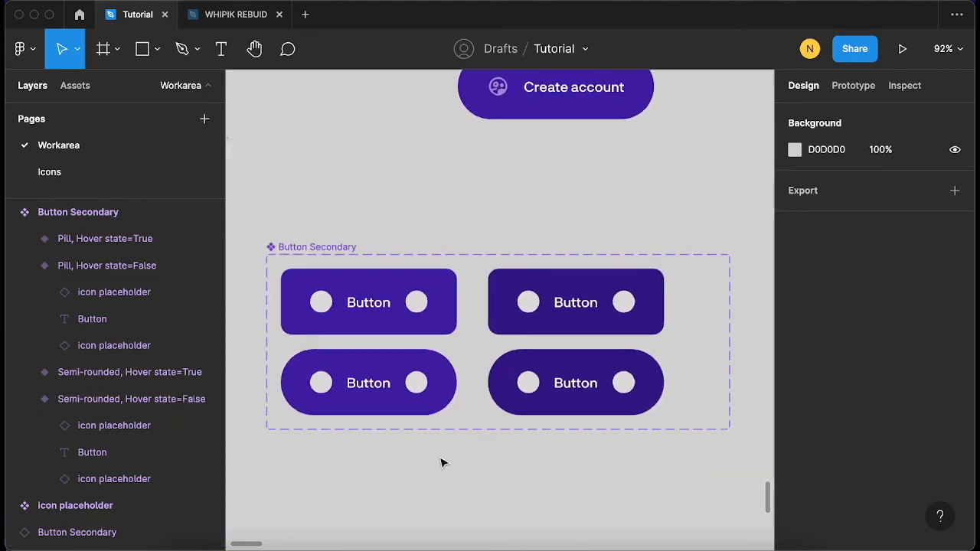
{"action": "scroll", "coordinate": [442, 462], "scroll_direction": "down", "scroll_amount": 5}
{"action": "scroll", "coordinate": [442, 461], "scroll_direction": "down", "scroll_amount": 4}
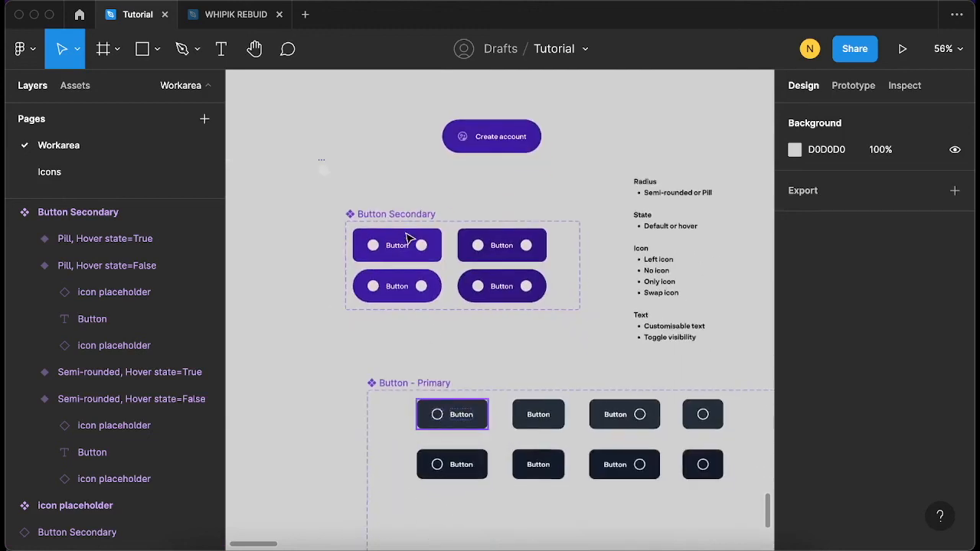
{"action": "left_click_drag", "start_coordinate": [334, 304], "coordinate": [392, 272]}
{"action": "scroll", "coordinate": [394, 265], "scroll_direction": "left", "scroll_amount": 3}
{"action": "scroll", "coordinate": [394, 264], "scroll_direction": "down", "scroll_amount": 2}
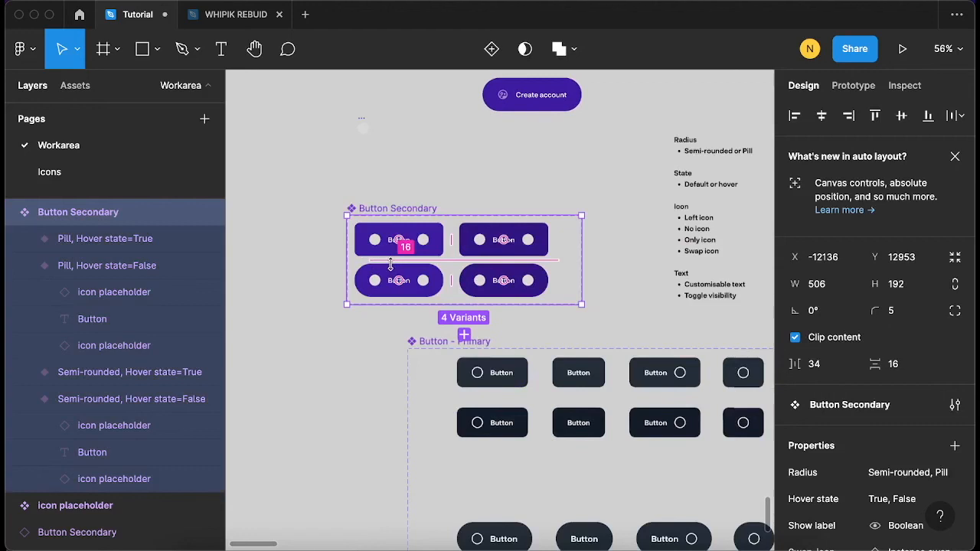
{"action": "left_click_drag", "start_coordinate": [464, 189], "coordinate": [272, 319]}
{"action": "scroll", "coordinate": [327, 264], "scroll_direction": "down", "scroll_amount": 3}
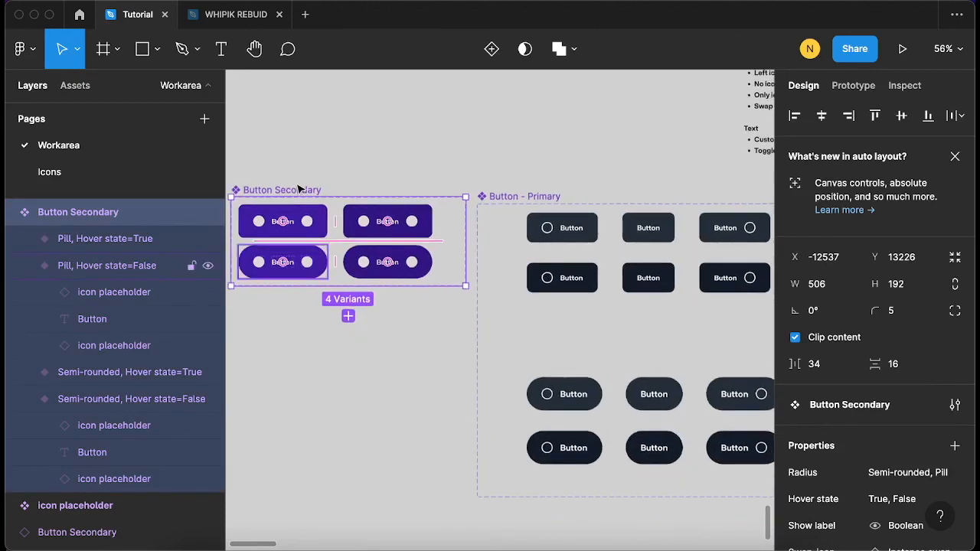
{"action": "left_click_drag", "start_coordinate": [298, 191], "coordinate": [290, 202]}
{"action": "left_click_drag", "start_coordinate": [350, 187], "coordinate": [350, 186]}
{"action": "scroll", "coordinate": [350, 186], "scroll_direction": "up", "scroll_amount": 2}
{"action": "scroll", "coordinate": [350, 187], "scroll_direction": "left", "scroll_amount": 2}
{"action": "scroll", "coordinate": [350, 186], "scroll_direction": "down", "scroll_amount": 3}
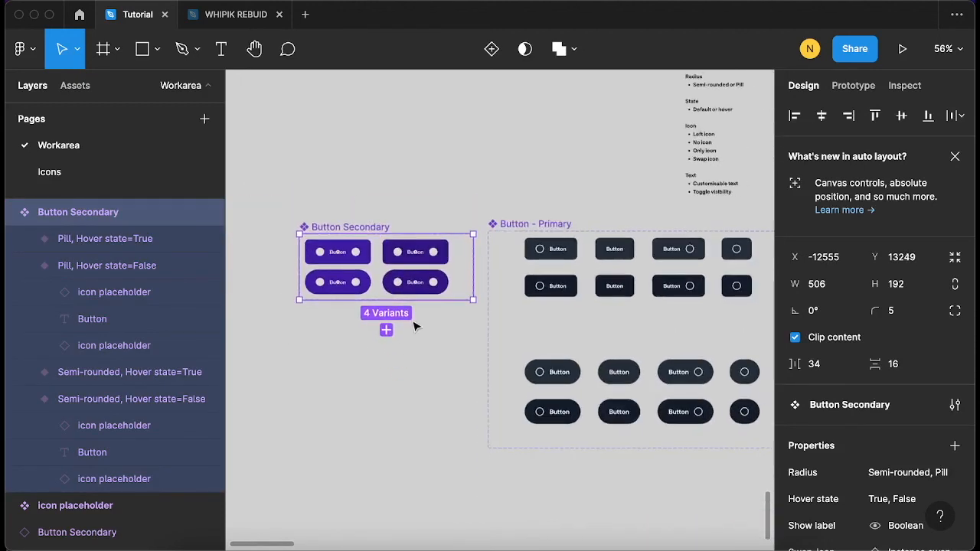
Compare the variants of the Button Secondary and Button - Primary component sets side by side
{"action": "scroll", "coordinate": [416, 373], "scroll_direction": "up", "scroll_amount": 1}
{"action": "scroll", "coordinate": [404, 417], "scroll_direction": "up", "scroll_amount": 3}
{"action": "scroll", "coordinate": [403, 417], "scroll_direction": "down", "scroll_amount": 1}
{"action": "scroll", "coordinate": [400, 416], "scroll_direction": "up", "scroll_amount": 2}
{"action": "scroll", "coordinate": [400, 416], "scroll_direction": "up", "scroll_amount": 1}
{"action": "left_click", "coordinate": [386, 407]}
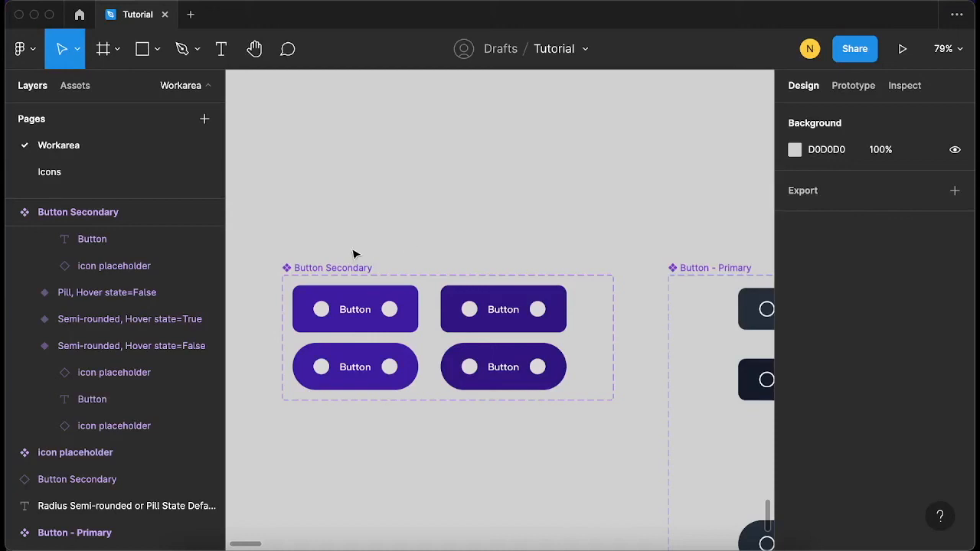
{"action": "scroll", "coordinate": [354, 254], "scroll_direction": "down", "scroll_amount": 5}
{"action": "scroll", "coordinate": [372, 229], "scroll_direction": "up", "scroll_amount": 3}
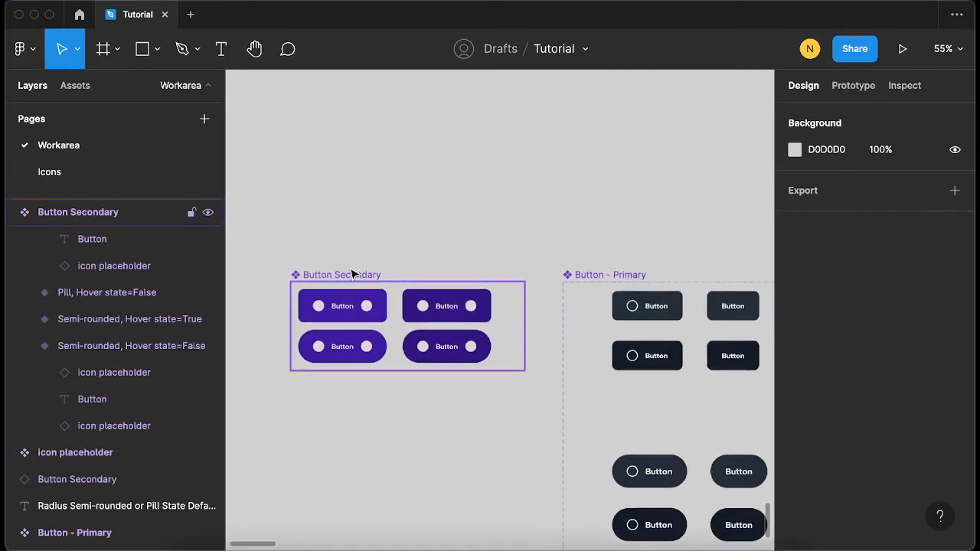
{"action": "scroll", "coordinate": [353, 273], "scroll_direction": "down", "scroll_amount": 4}
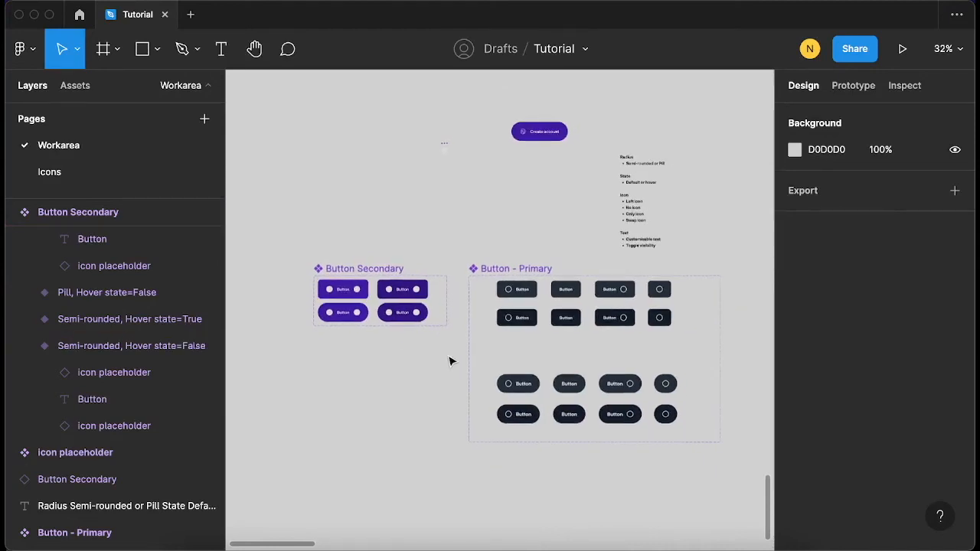
{"action": "scroll", "coordinate": [613, 383], "scroll_direction": "up", "scroll_amount": 5}
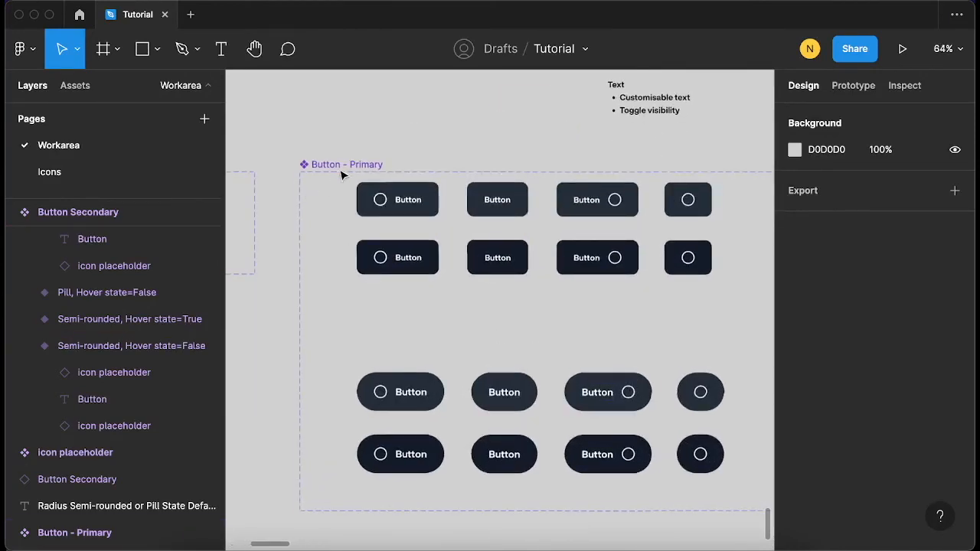
Select all matching Button text layers across the Button - Primary variants at once and set their content to Login
{"action": "left_click", "coordinate": [388, 225]}
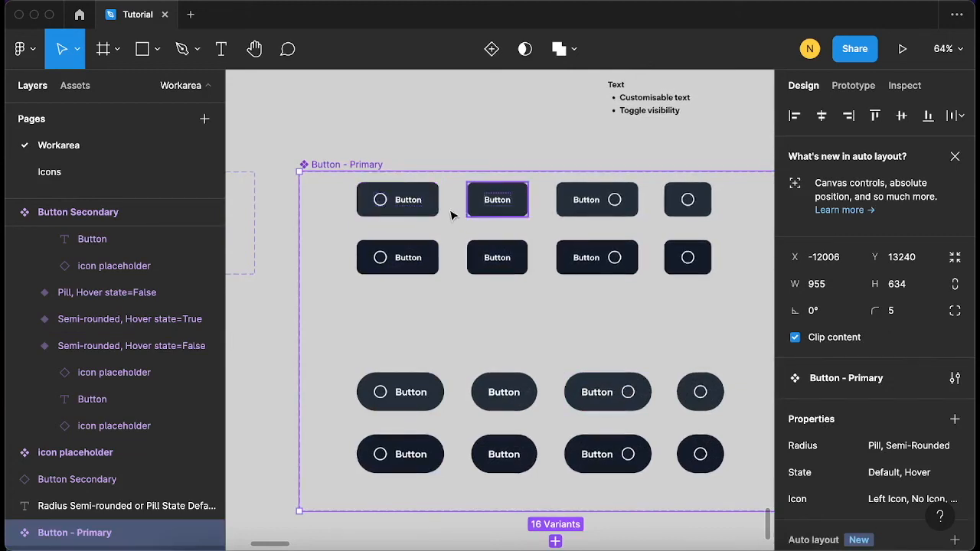
{"action": "double_click", "coordinate": [406, 205]}
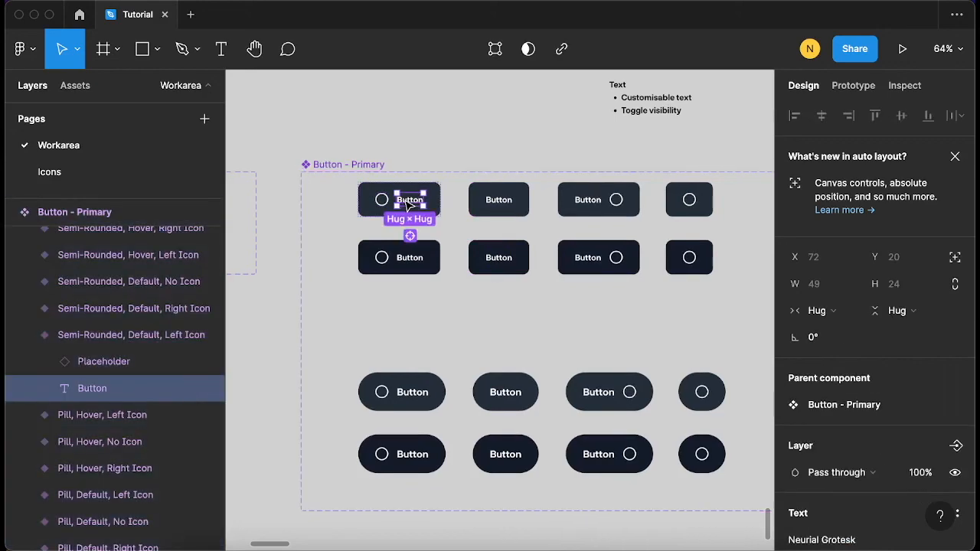
{"action": "scroll", "coordinate": [406, 204], "scroll_direction": "left", "scroll_amount": 2}
{"action": "scroll", "coordinate": [444, 216], "scroll_direction": "up", "scroll_amount": 3}
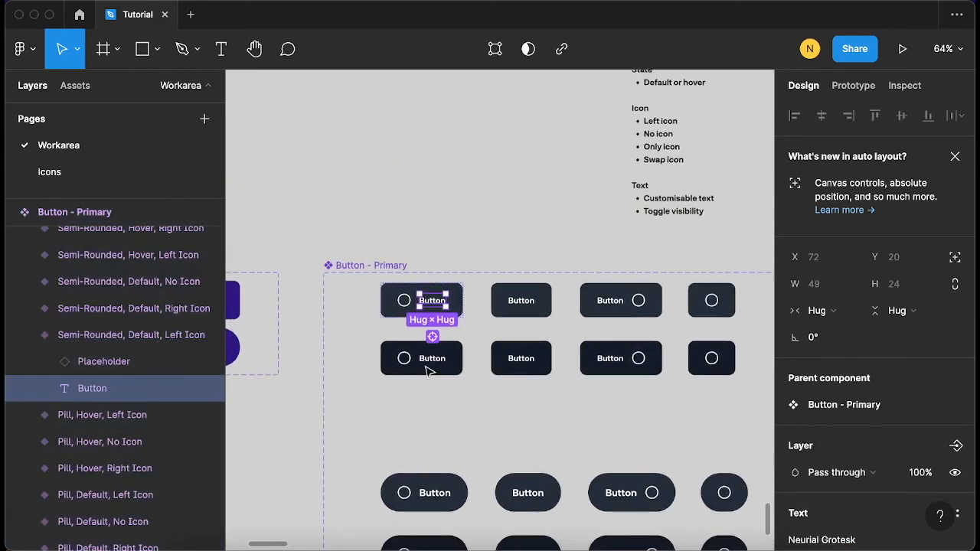
{"action": "scroll", "coordinate": [423, 337], "scroll_direction": "up", "scroll_amount": 5}
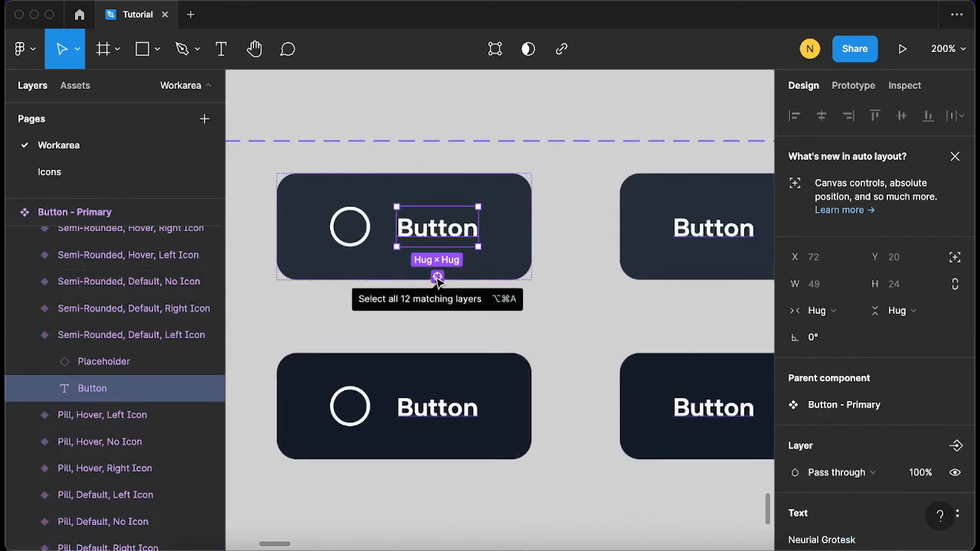
{"action": "left_click", "coordinate": [437, 278]}
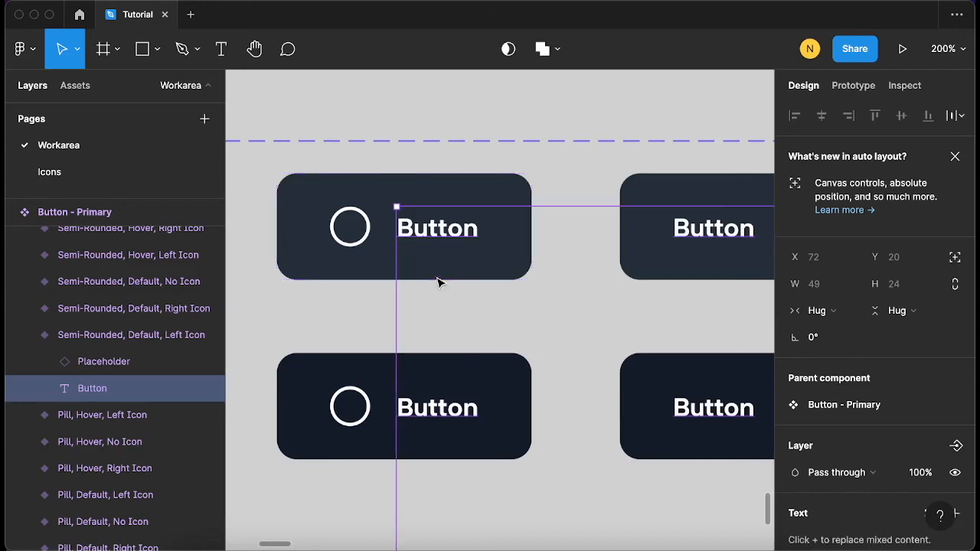
{"action": "scroll", "coordinate": [858, 415], "scroll_direction": "down", "scroll_amount": 5}
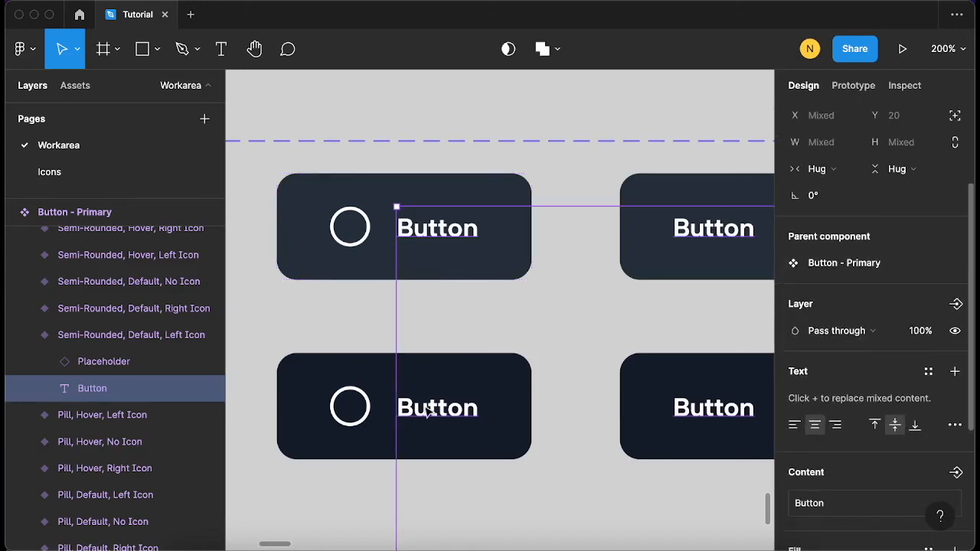
{"action": "scroll", "coordinate": [427, 406], "scroll_direction": "down", "scroll_amount": 5}
{"action": "scroll", "coordinate": [429, 409], "scroll_direction": "down", "scroll_amount": 5}
{"action": "scroll", "coordinate": [864, 462], "scroll_direction": "down", "scroll_amount": 3}
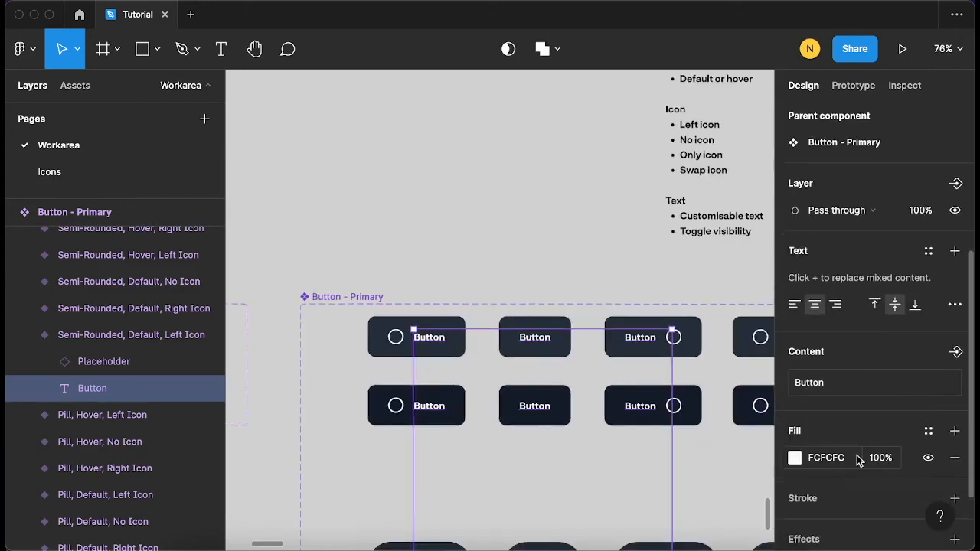
{"action": "scroll", "coordinate": [857, 413], "scroll_direction": "down", "scroll_amount": 1}
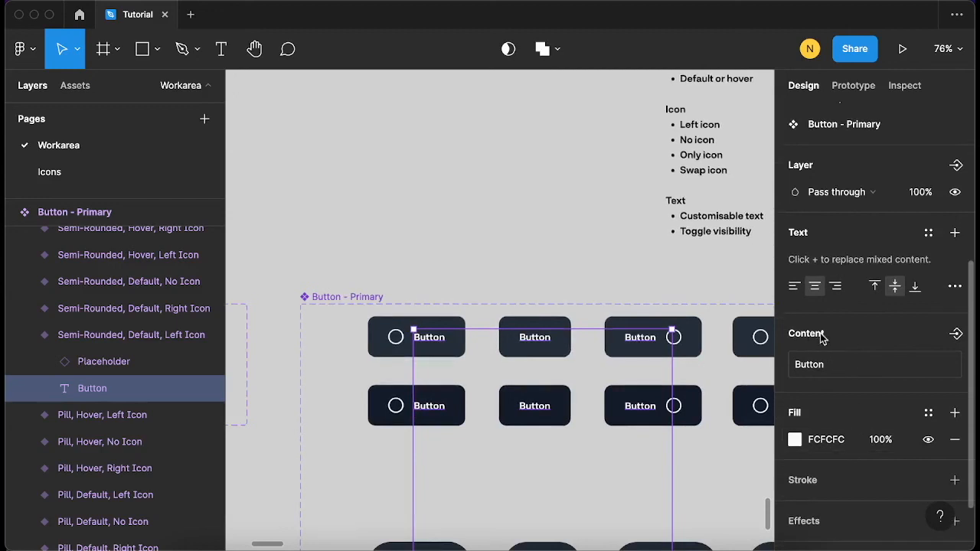
{"action": "left_click", "coordinate": [833, 371]}
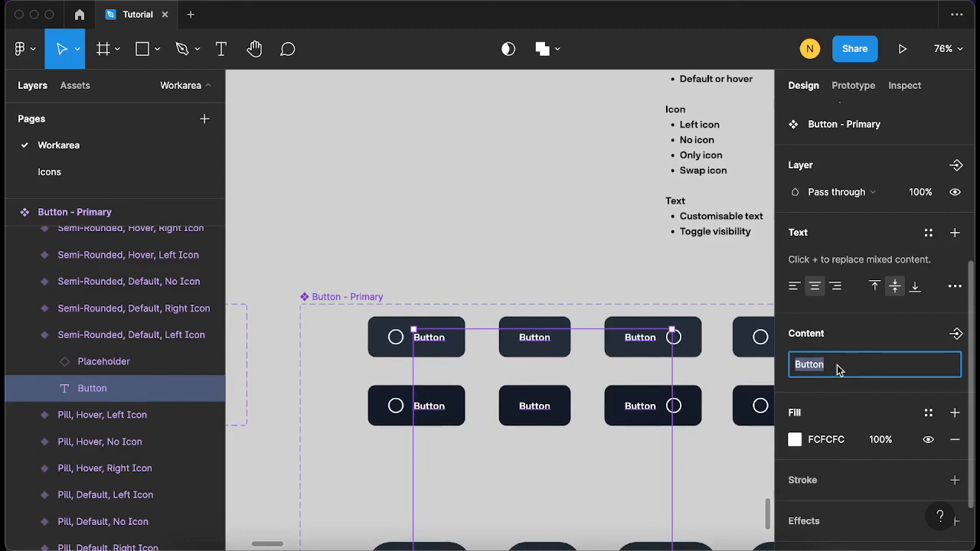
{"action": "type", "text": "Login"}
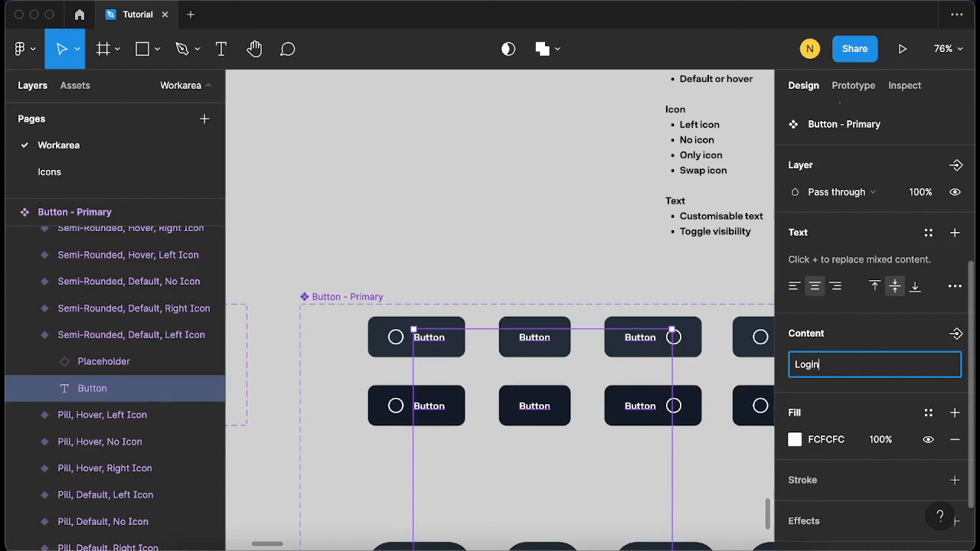
{"action": "key", "text": "Return"}
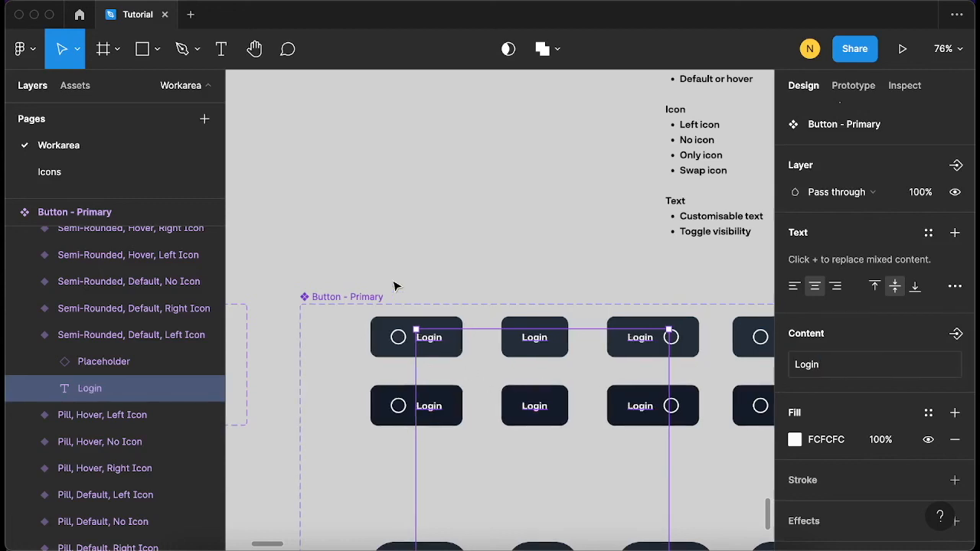
{"action": "scroll", "coordinate": [396, 284], "scroll_direction": "down", "scroll_amount": 5}
{"action": "scroll", "coordinate": [478, 457], "scroll_direction": "up", "scroll_amount": 4}
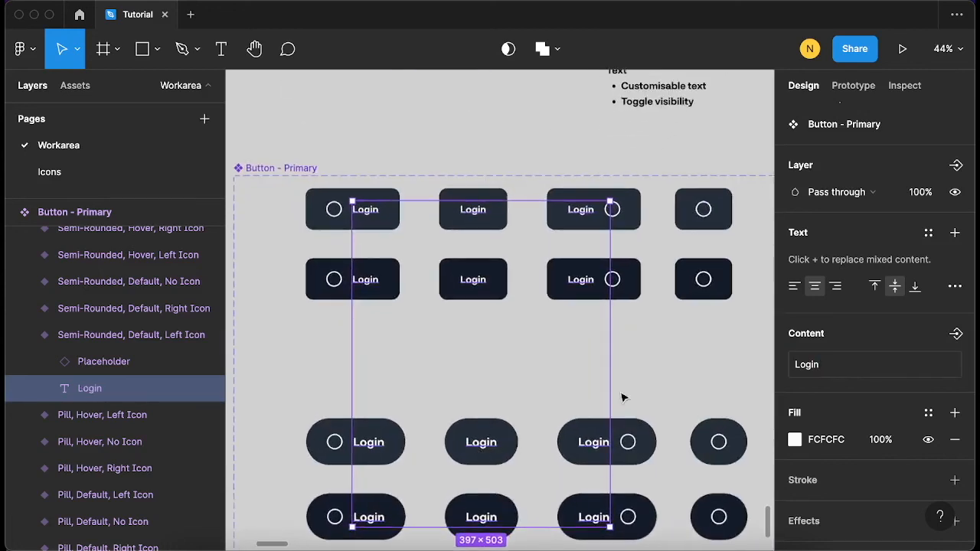
Set the content of the selected text layers across the Button - Primary variants to Create account
{"action": "left_click", "coordinate": [833, 371]}
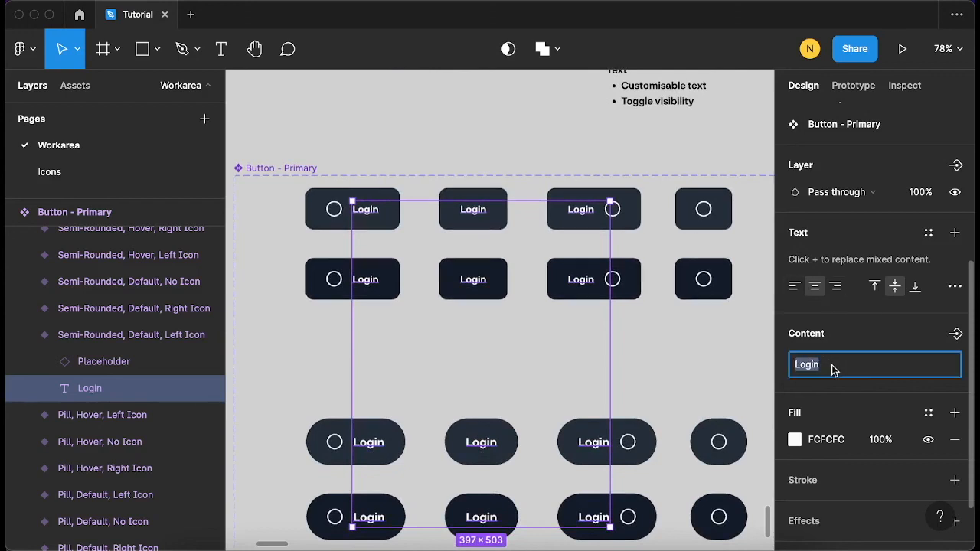
{"action": "type", "text": "Create"}
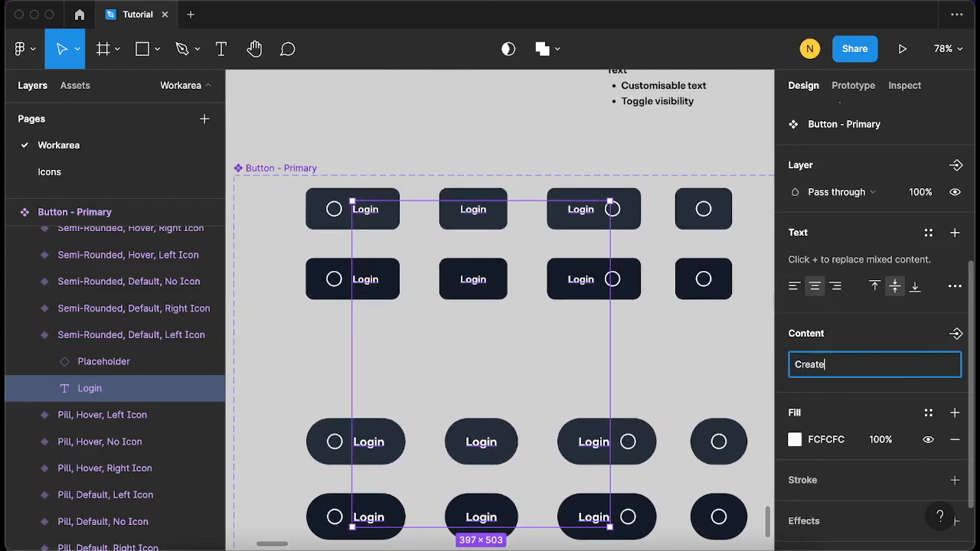
{"action": "type", "text": " accou"}
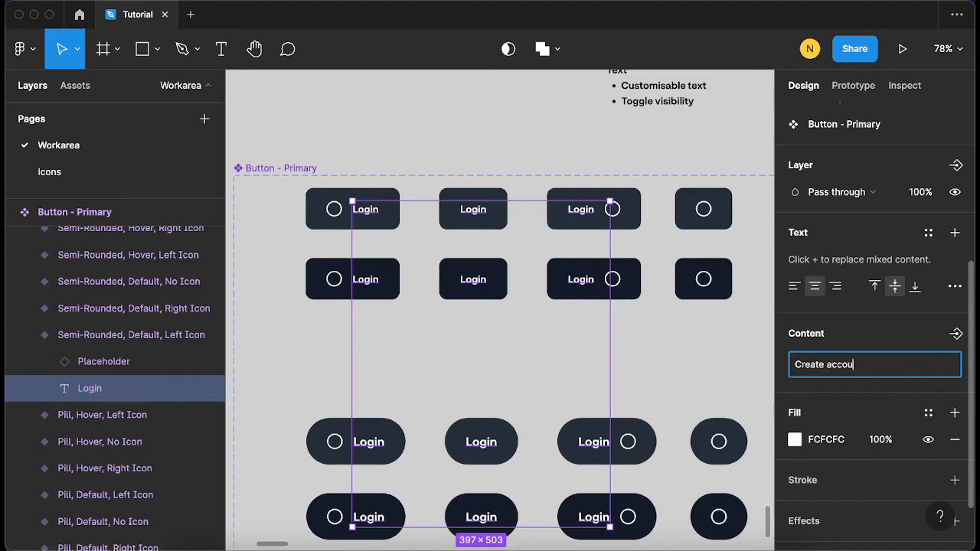
{"action": "type", "text": "nt"}
{"action": "key", "text": "Return"}
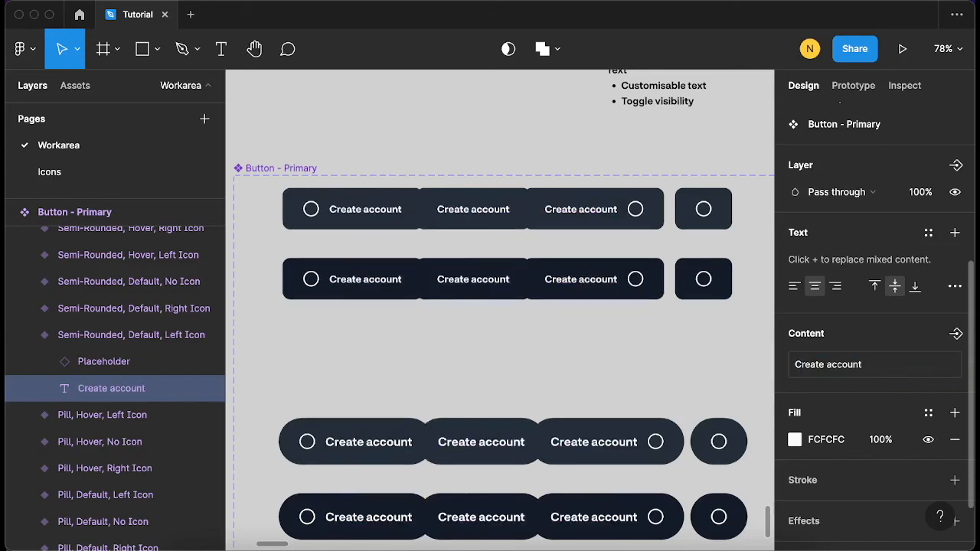
Change the content of the selected Button - Primary text layers to Sign up
{"action": "left_click", "coordinate": [882, 374]}
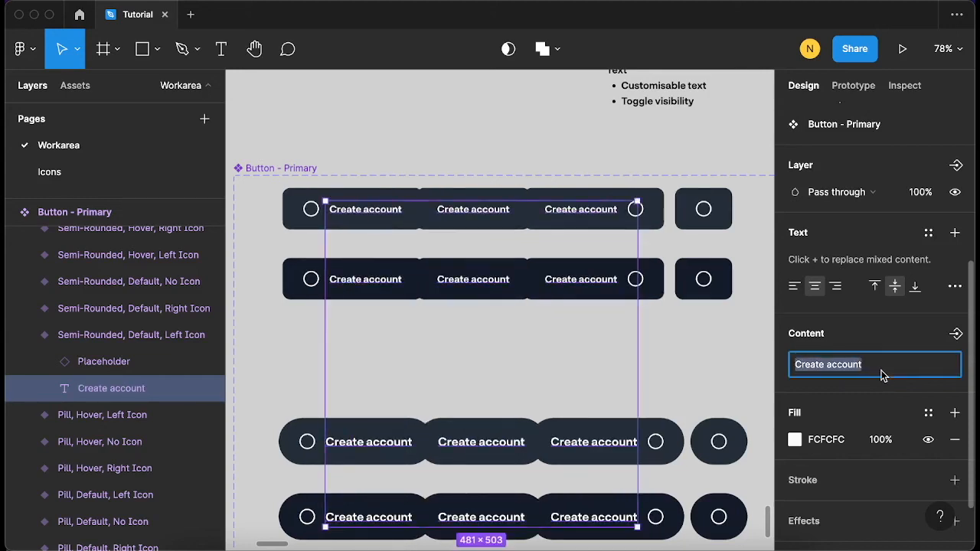
{"action": "type", "text": "Sign up"}
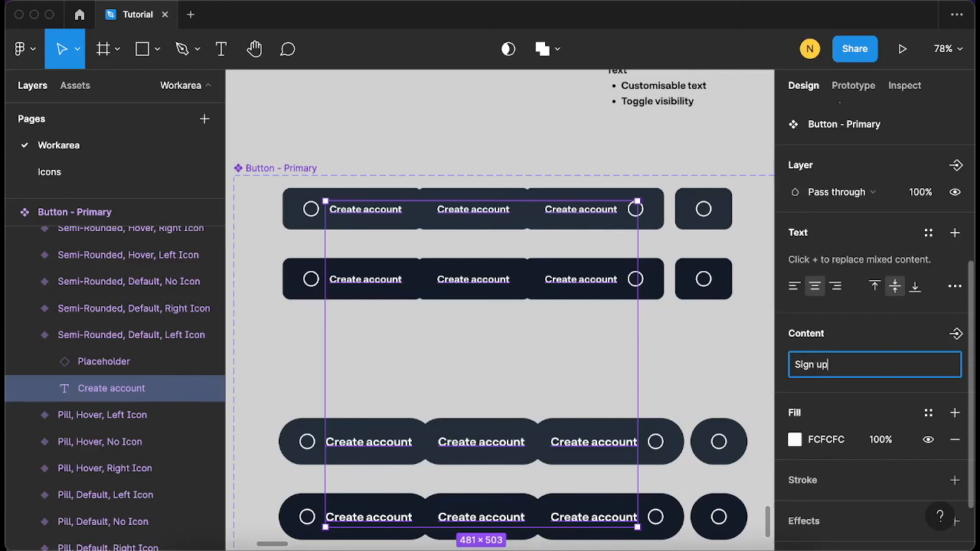
{"action": "key", "text": "Return"}
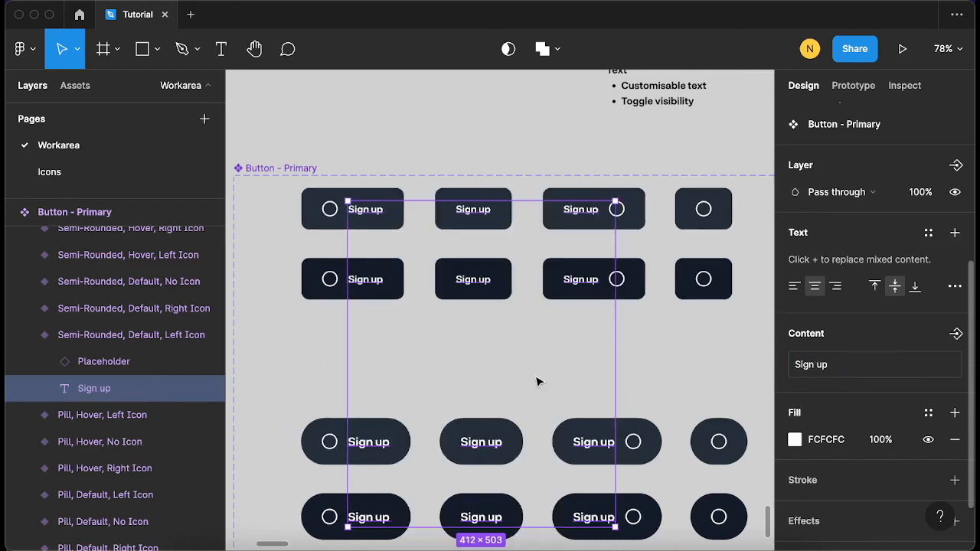
{"action": "scroll", "coordinate": [580, 400], "scroll_direction": "down", "scroll_amount": 3}
{"action": "scroll", "coordinate": [552, 404], "scroll_direction": "up", "scroll_amount": 3}
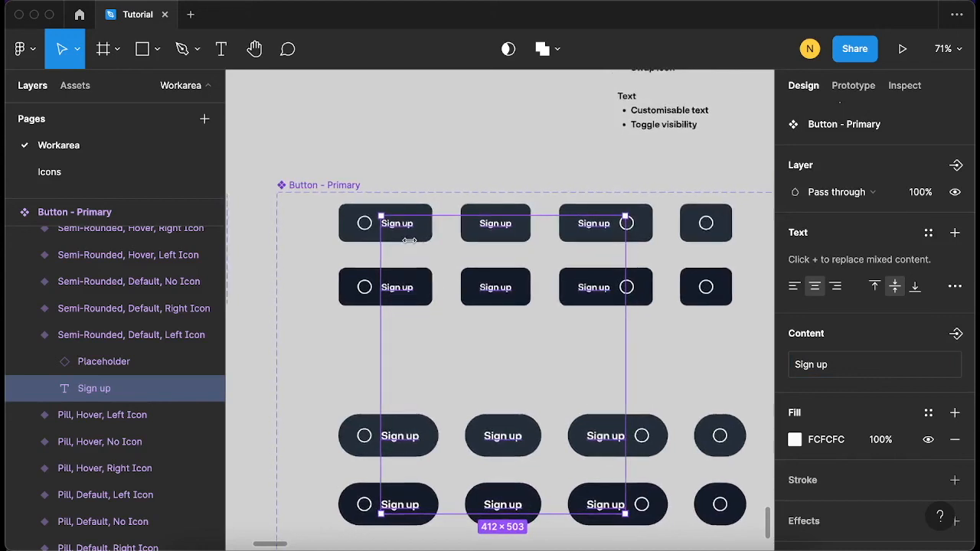
Select all matching Button text layers across the Button Secondary variants at once and look through their text properties
{"action": "scroll", "coordinate": [412, 242], "scroll_direction": "left", "scroll_amount": 8}
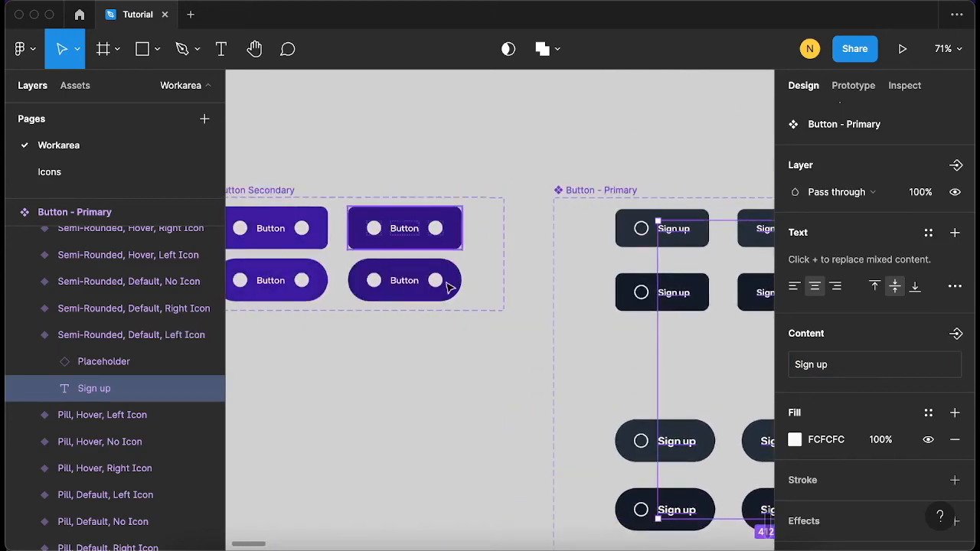
{"action": "left_click", "coordinate": [486, 357]}
{"action": "scroll", "coordinate": [485, 357], "scroll_direction": "left", "scroll_amount": 5}
{"action": "scroll", "coordinate": [481, 337], "scroll_direction": "up", "scroll_amount": 2}
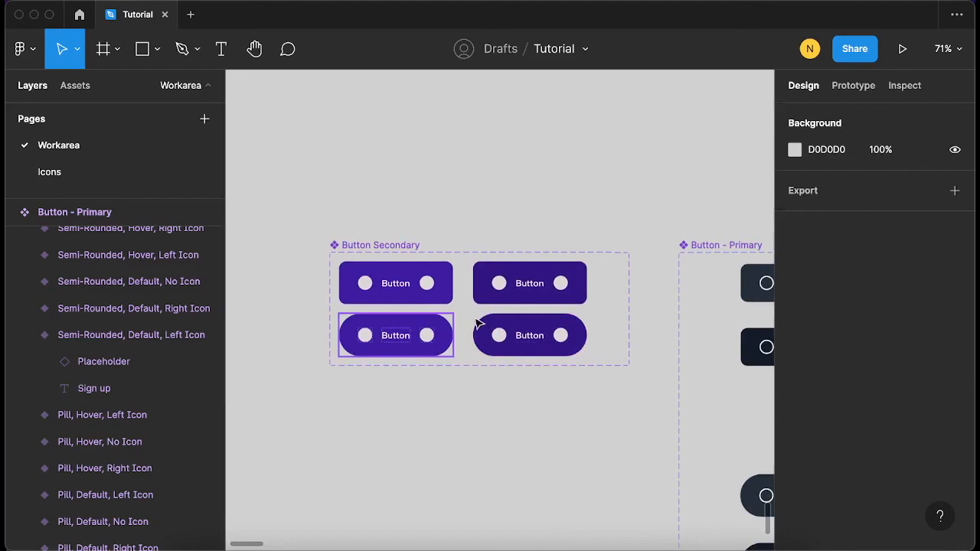
{"action": "scroll", "coordinate": [499, 398], "scroll_direction": "up", "scroll_amount": 2}
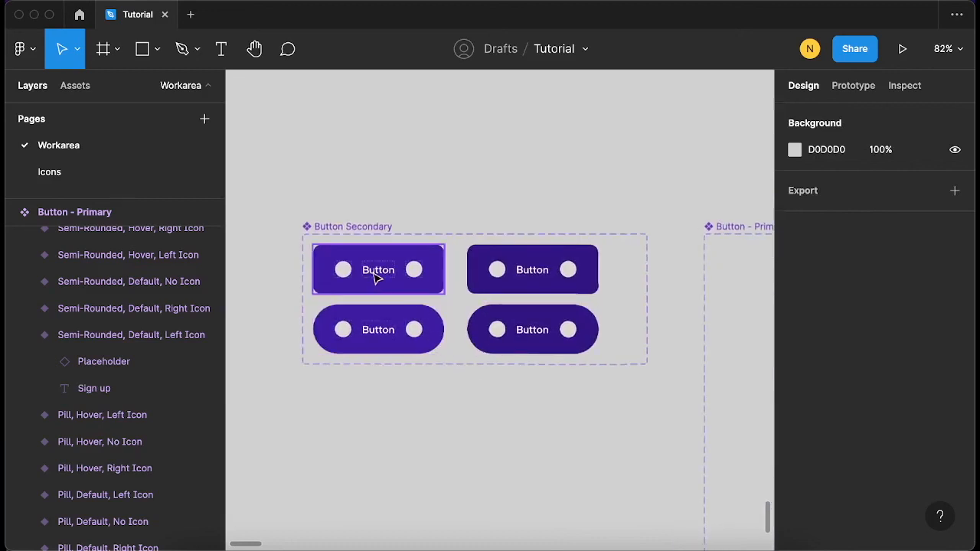
{"action": "scroll", "coordinate": [376, 276], "scroll_direction": "up", "scroll_amount": 5}
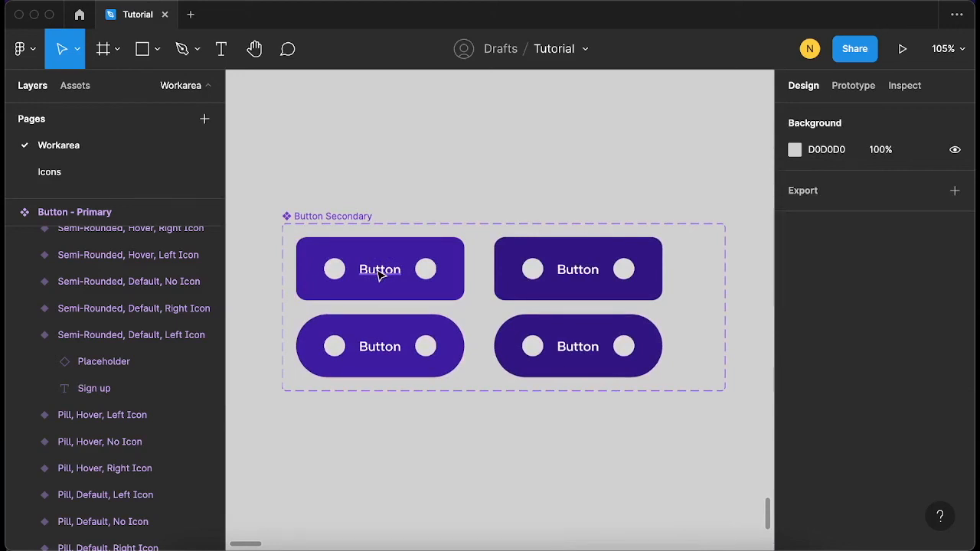
{"action": "double_click", "coordinate": [379, 274]}
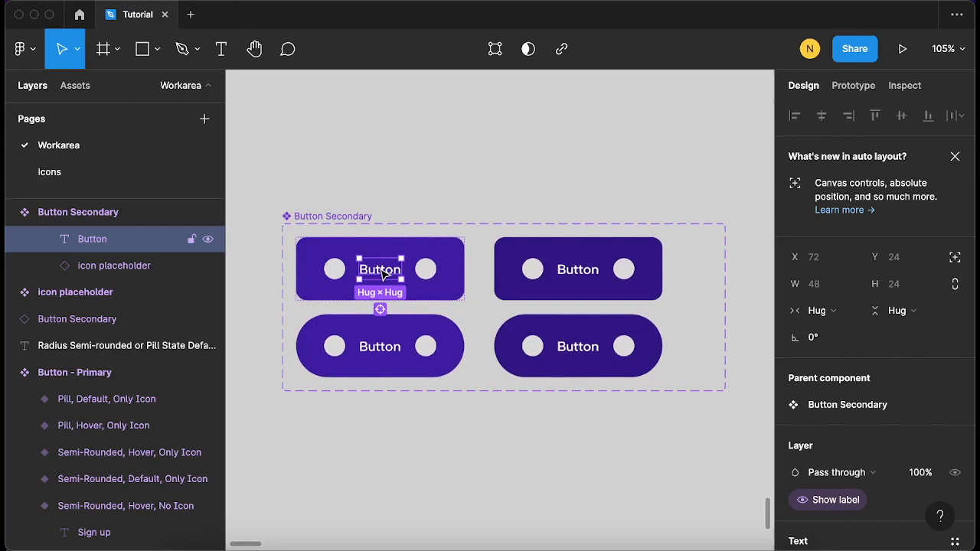
{"action": "left_click", "coordinate": [381, 310]}
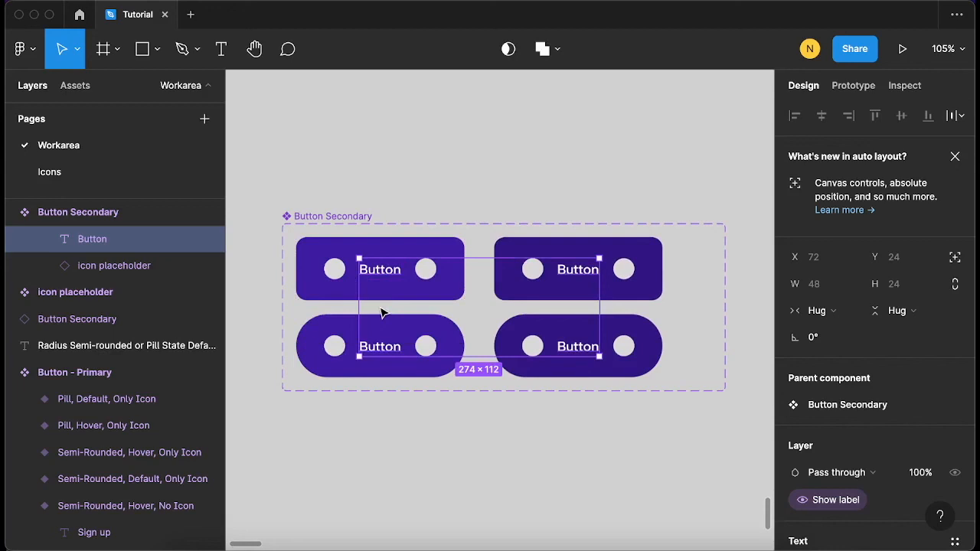
{"action": "scroll", "coordinate": [858, 451], "scroll_direction": "down", "scroll_amount": 5}
{"action": "scroll", "coordinate": [864, 449], "scroll_direction": "down", "scroll_amount": 2}
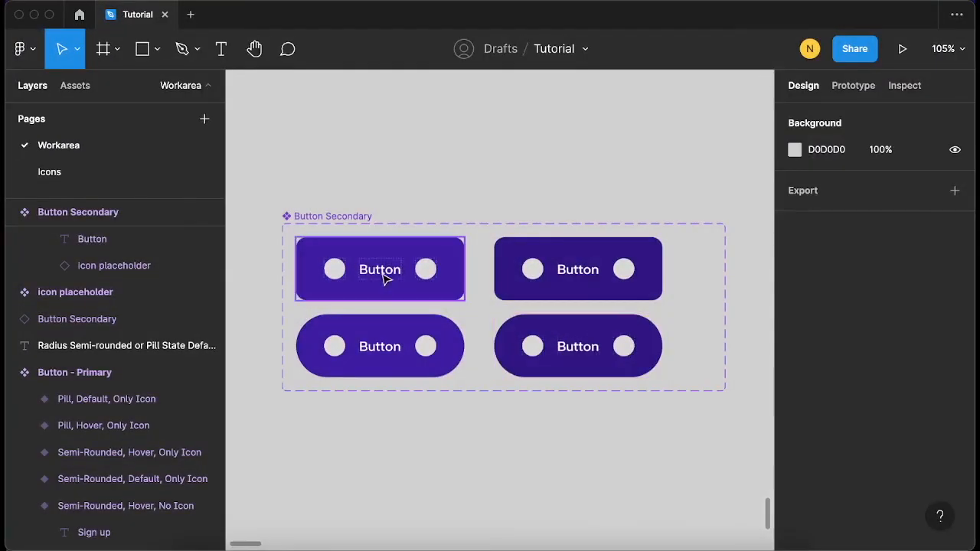
Try Sign up as the value of the Button Secondary set's Button Text property, and undo the change
{"action": "left_click", "coordinate": [385, 279]}
{"action": "left_click", "coordinate": [383, 276]}
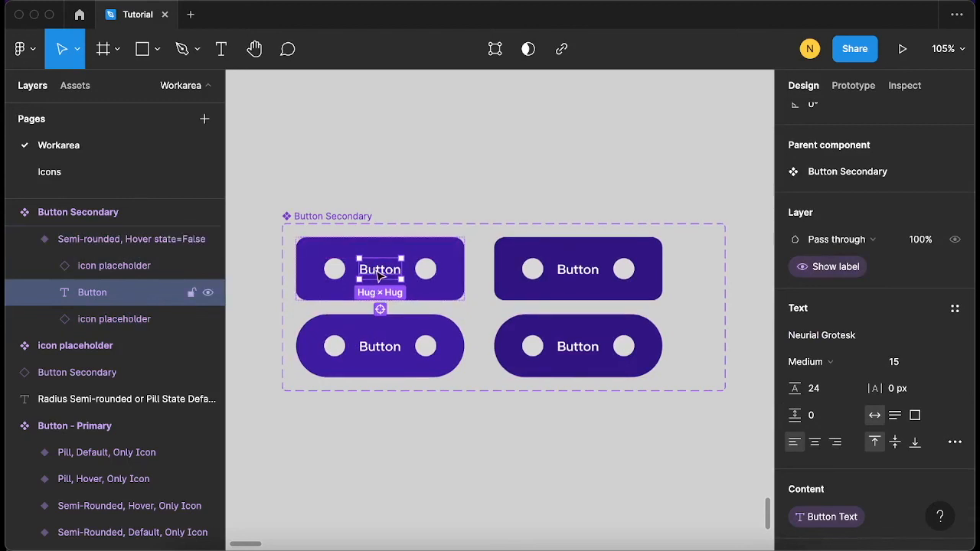
{"action": "scroll", "coordinate": [831, 478], "scroll_direction": "down", "scroll_amount": 2}
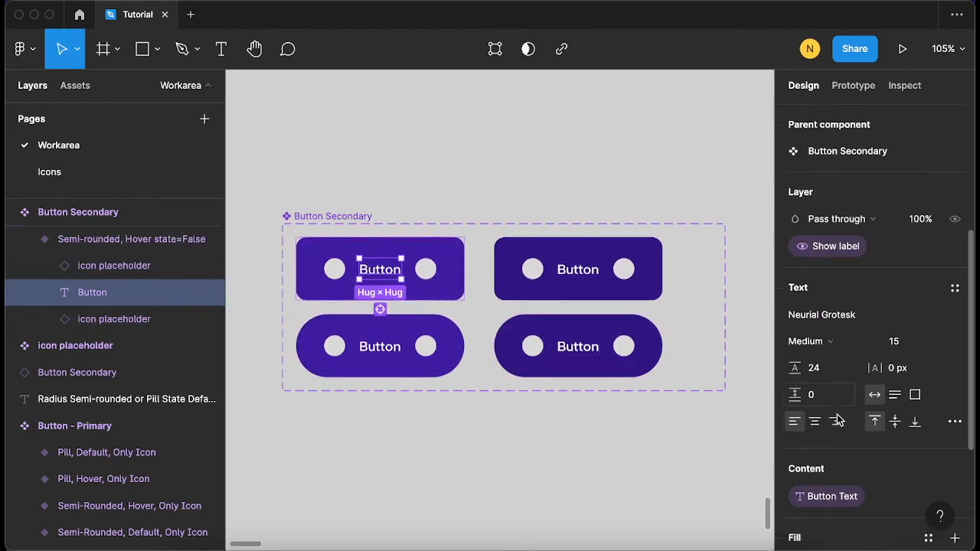
{"action": "left_click", "coordinate": [832, 479]}
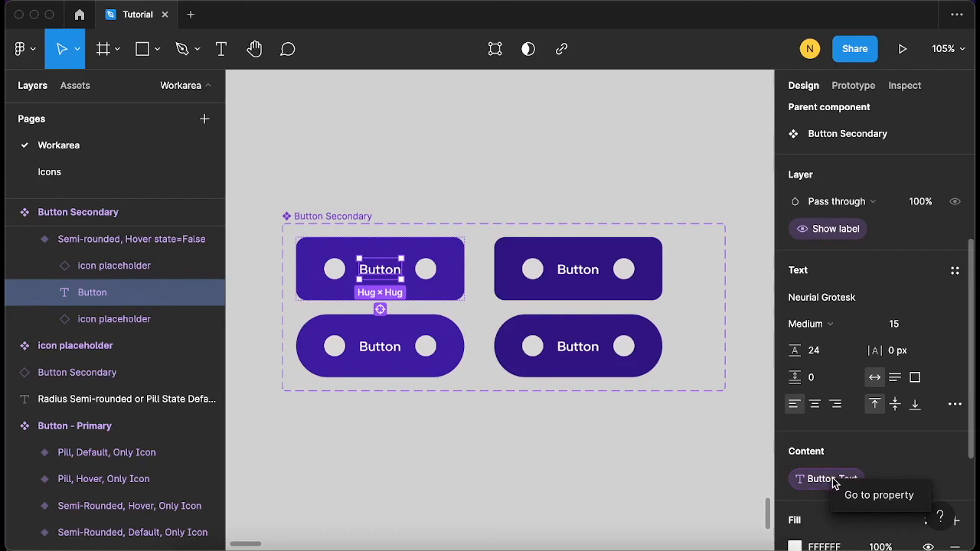
{"action": "left_click", "coordinate": [878, 495]}
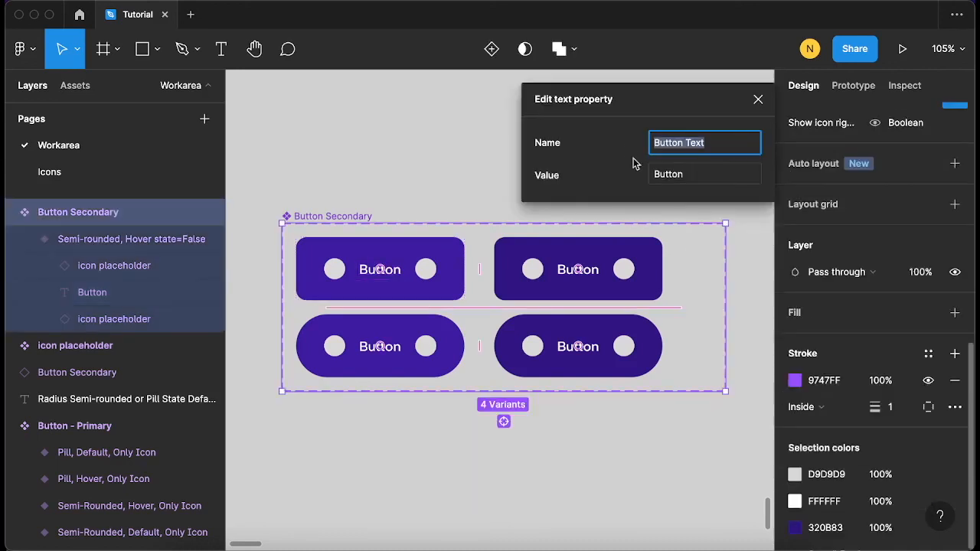
{"action": "left_click", "coordinate": [691, 180]}
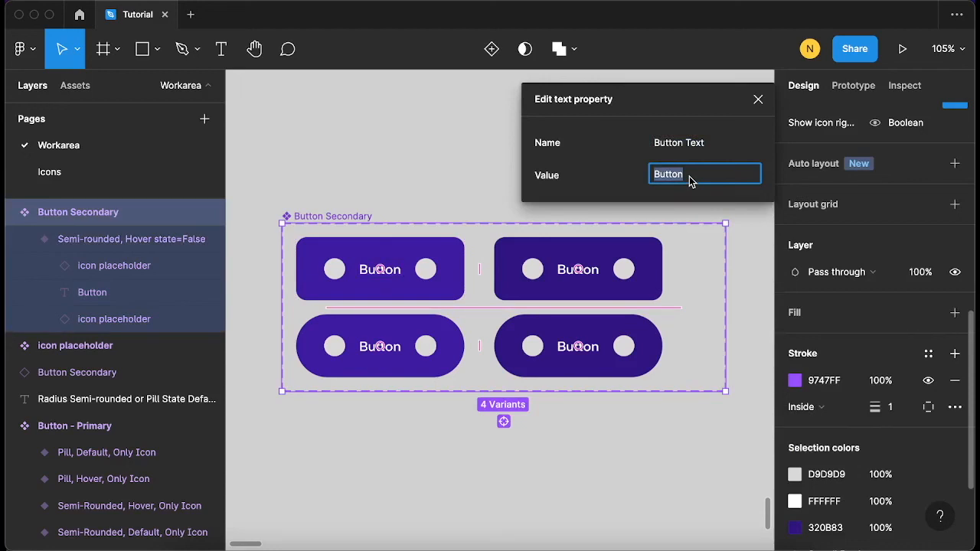
{"action": "type", "text": "Sign up"}
{"action": "key", "text": "Return"}
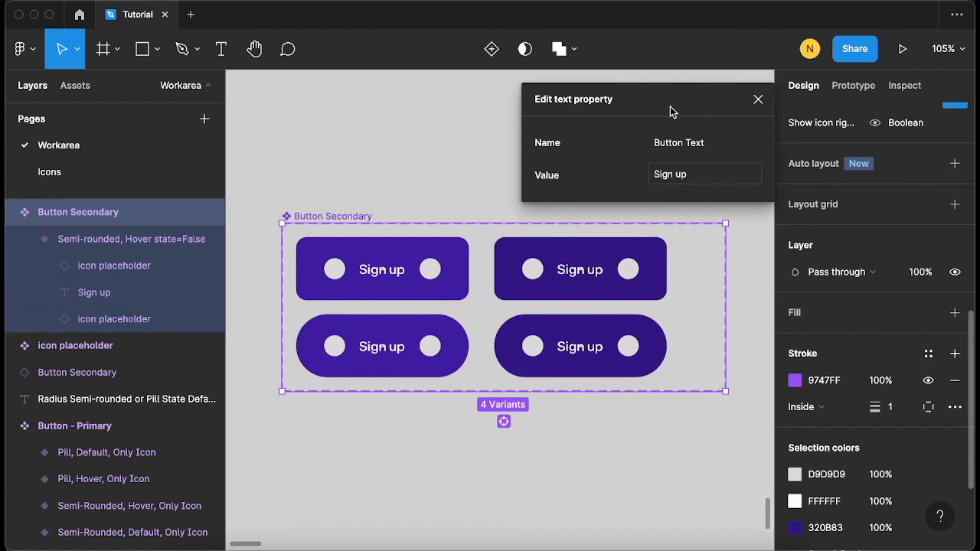
{"action": "left_click", "coordinate": [757, 100]}
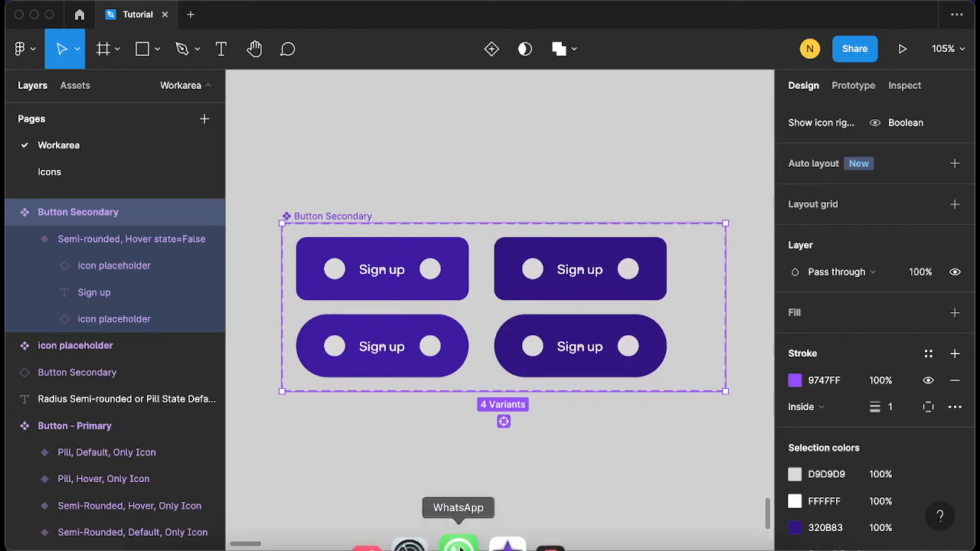
{"action": "key", "text": "super+z"}
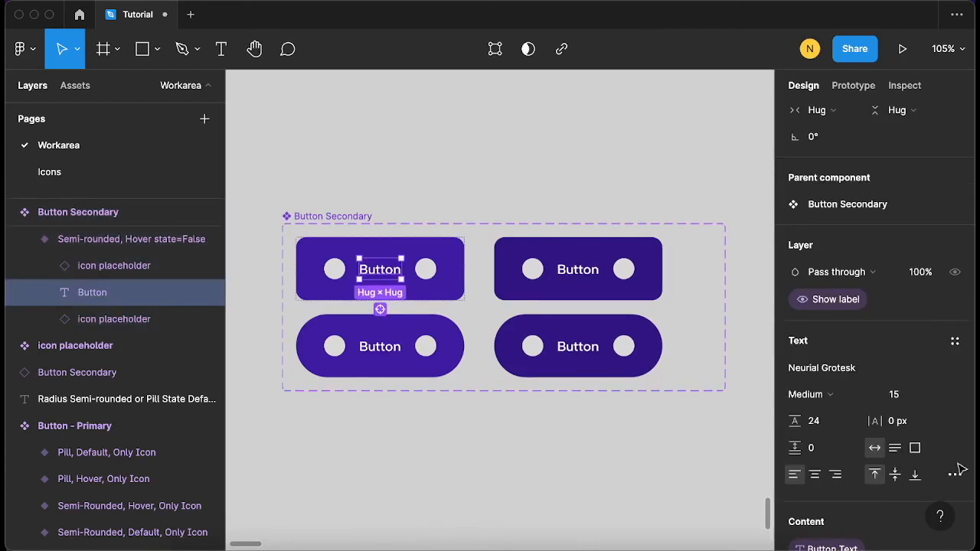
Select the matching text layers in all Button Secondary variants and detach the Button Text property from their content
{"action": "scroll", "coordinate": [946, 460], "scroll_direction": "down", "scroll_amount": 5}
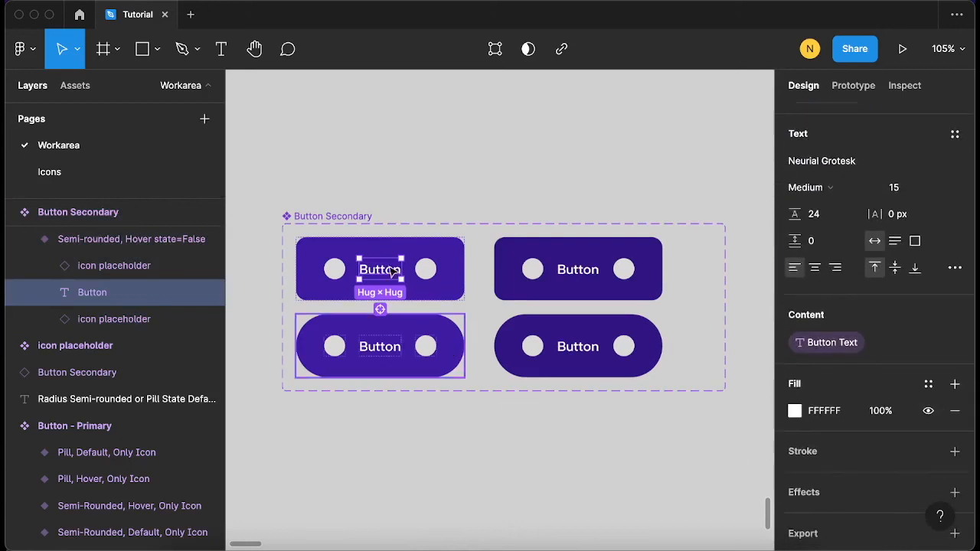
{"action": "left_click", "coordinate": [365, 235]}
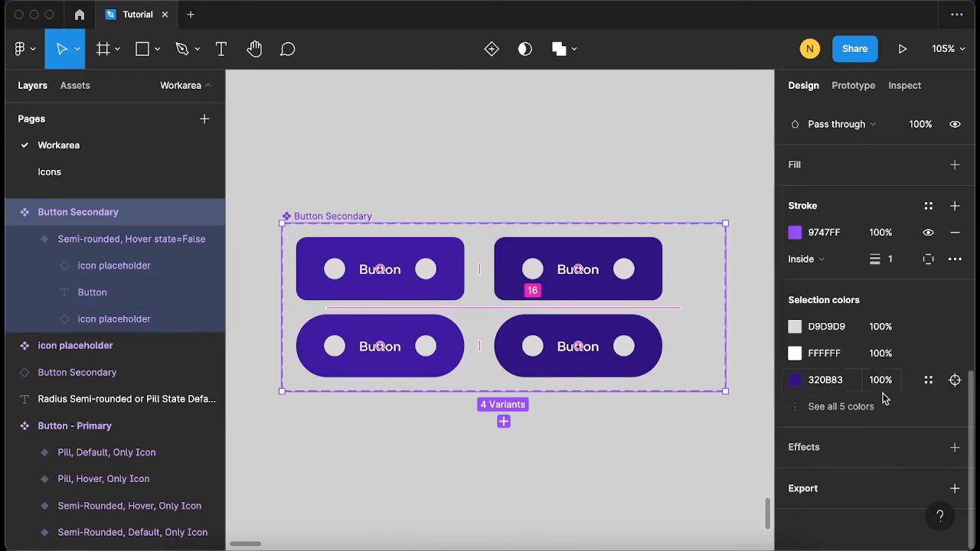
{"action": "left_click", "coordinate": [396, 280]}
{"action": "scroll", "coordinate": [902, 437], "scroll_direction": "down", "scroll_amount": 1}
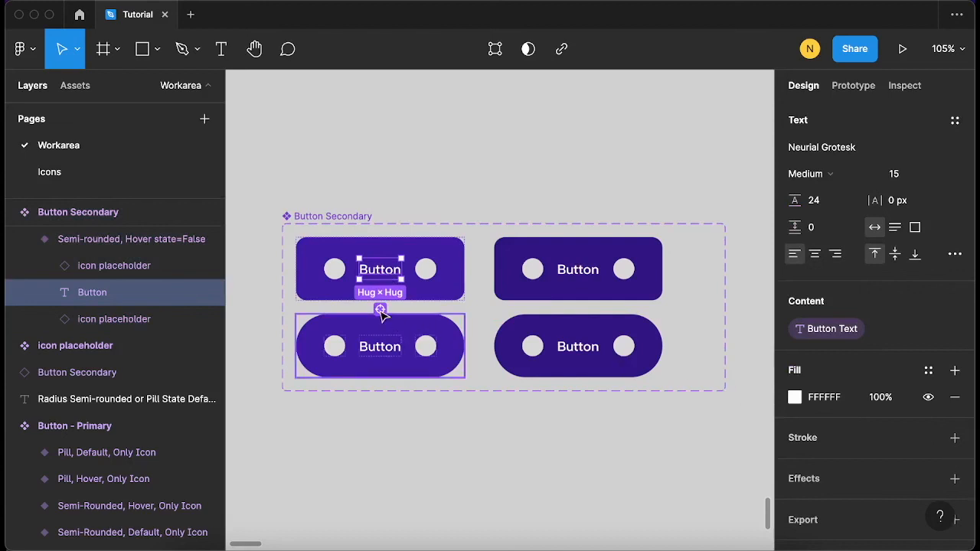
{"action": "left_click", "coordinate": [381, 309]}
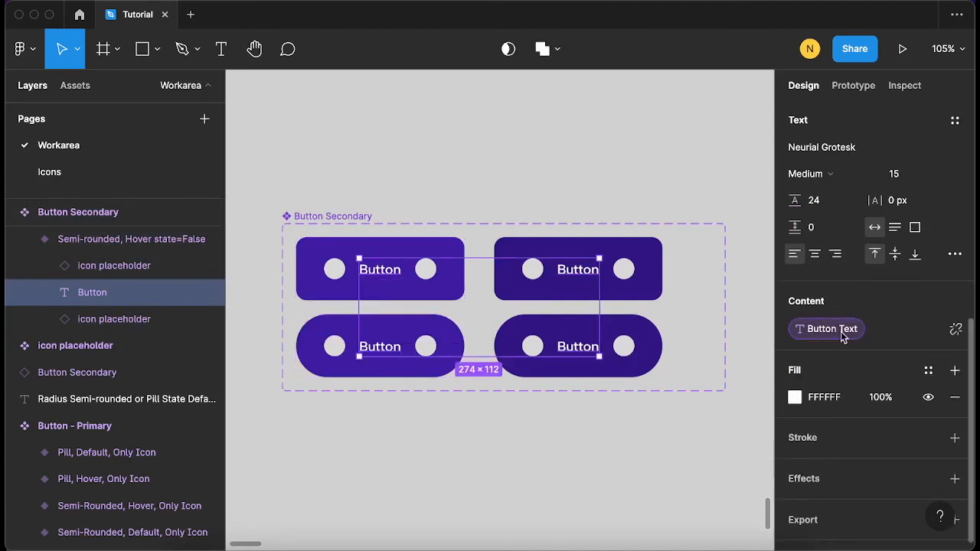
{"action": "left_click", "coordinate": [955, 330]}
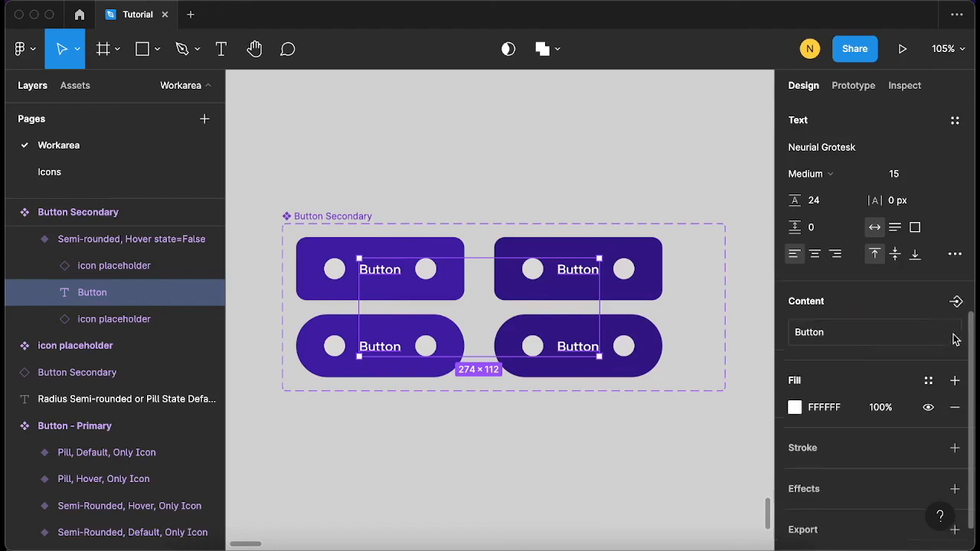
Set the content of the selected Button Secondary text layers to Sign up and deselect them
{"action": "left_click", "coordinate": [832, 336]}
{"action": "type", "text": "Sign up"}
{"action": "key", "text": "Return"}
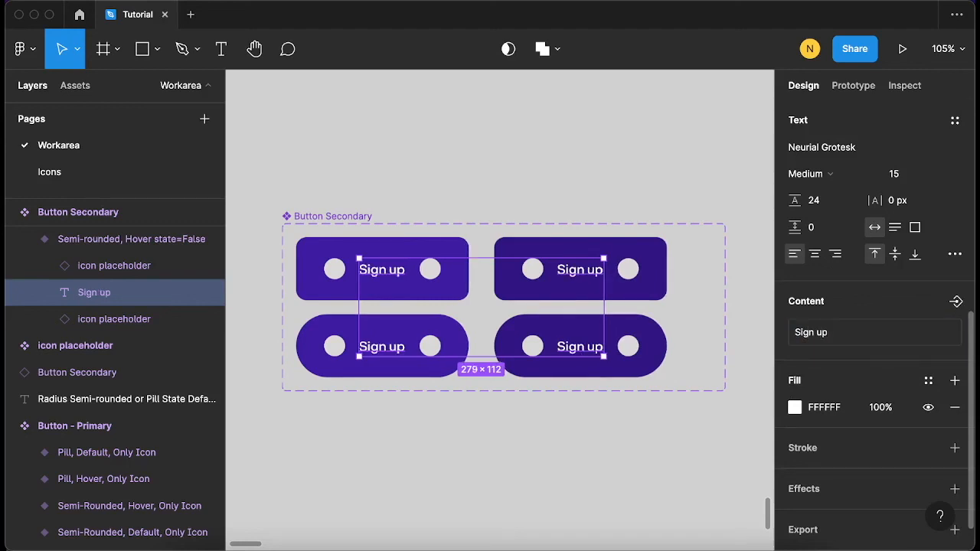
{"action": "left_click", "coordinate": [426, 429]}
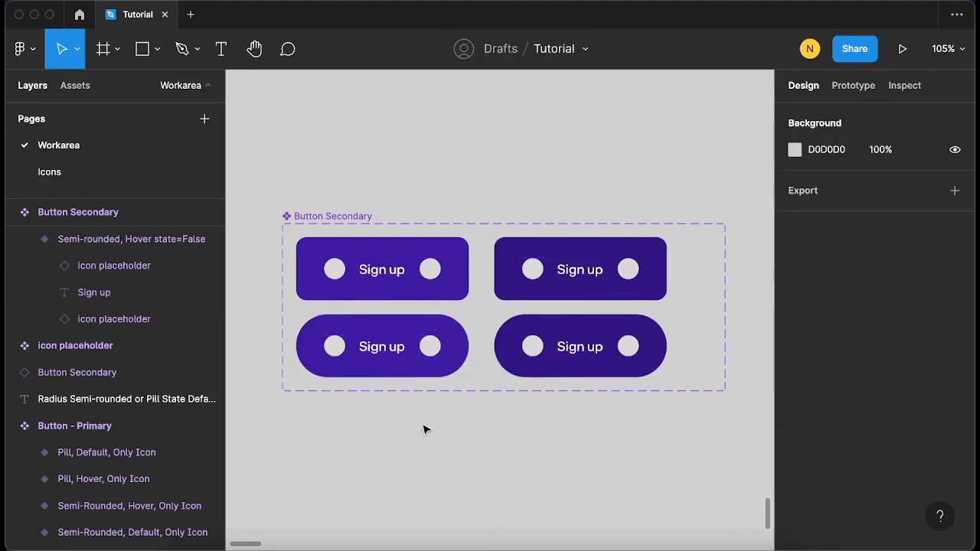
{"action": "scroll", "coordinate": [425, 430], "scroll_direction": "down", "scroll_amount": 5}
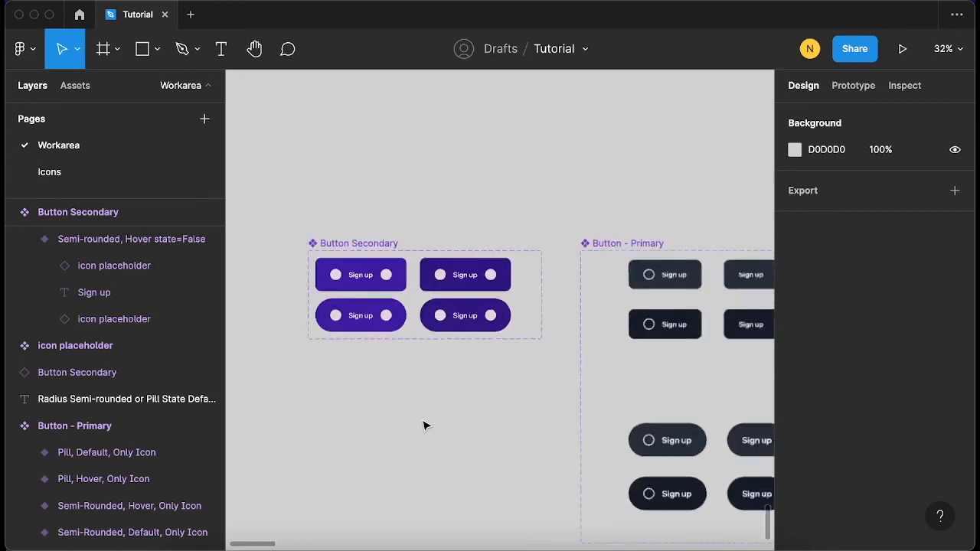